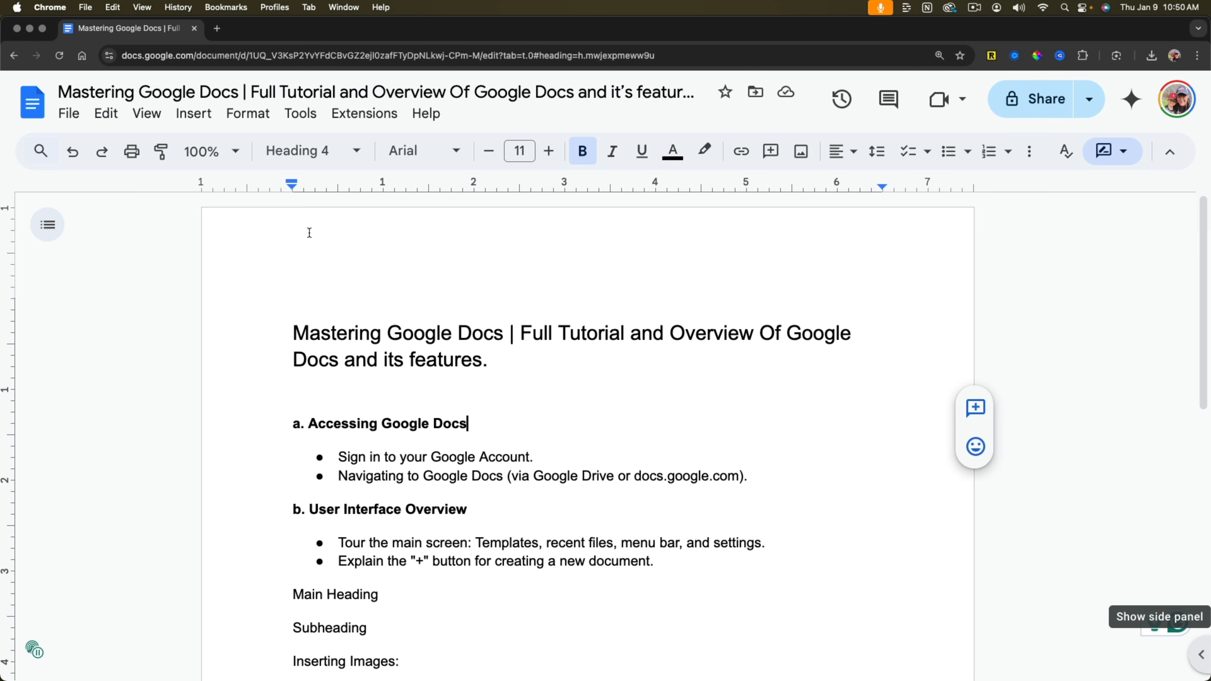
Open the Gmail inbox in a new browser tab and launch Google Docs from the Google apps.
left_click(217, 28)
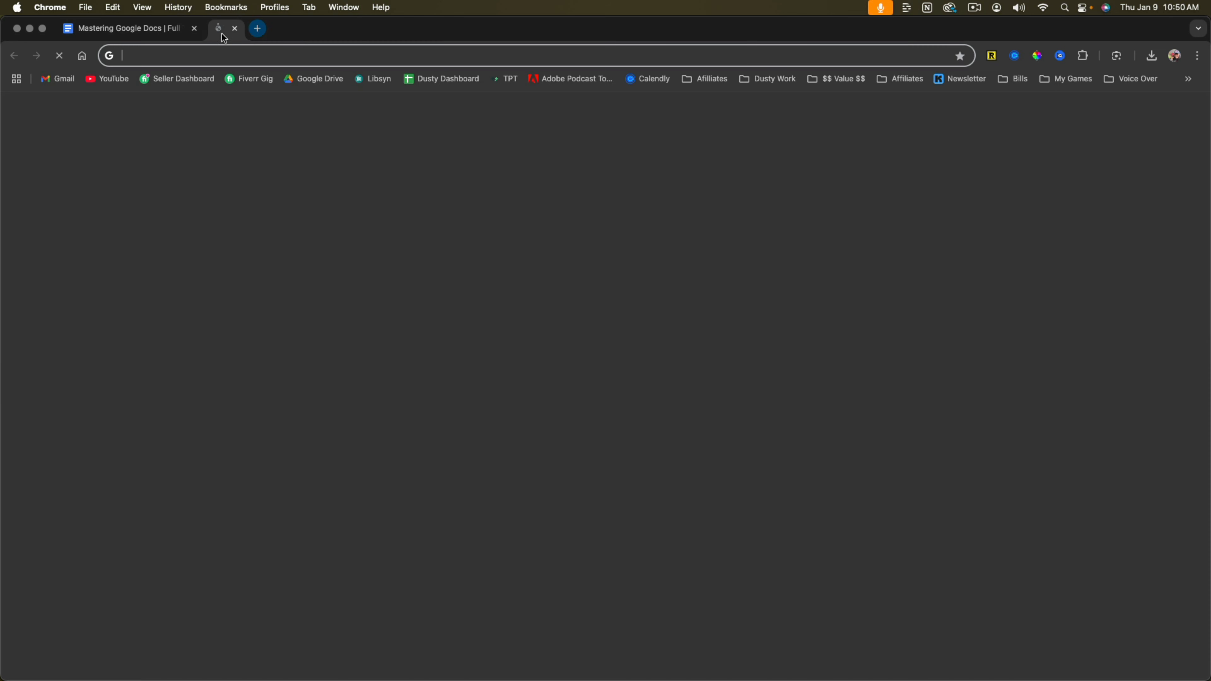
left_click(39, 80)
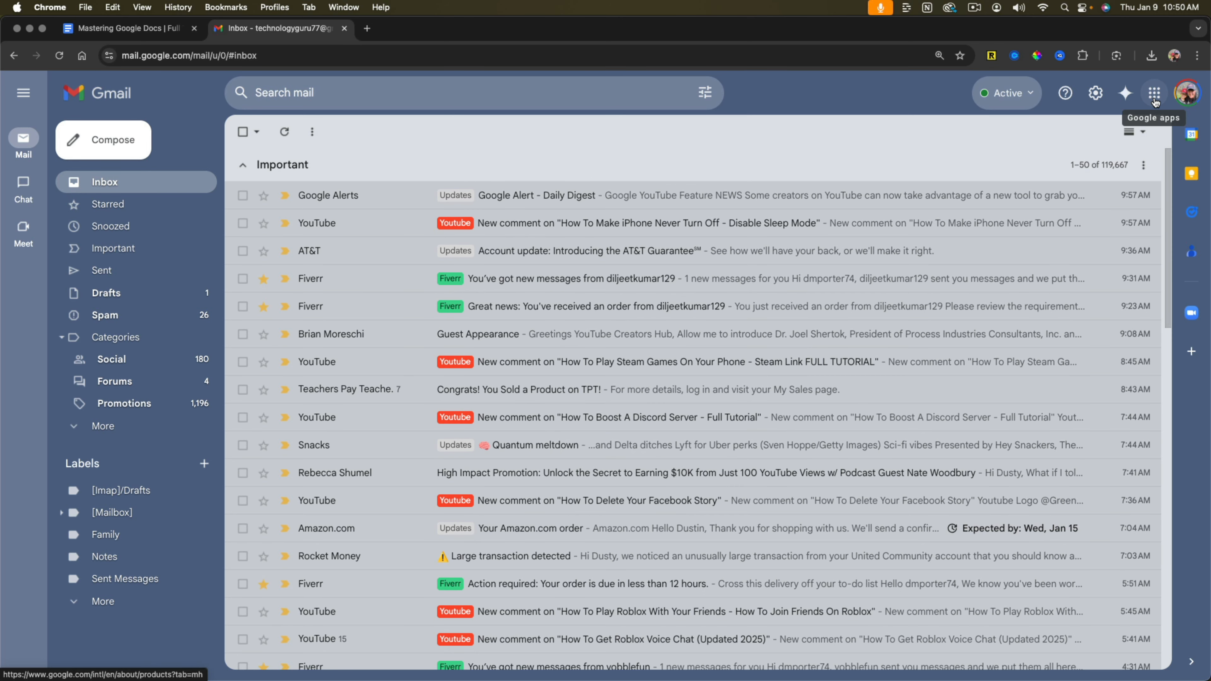
left_click(1154, 98)
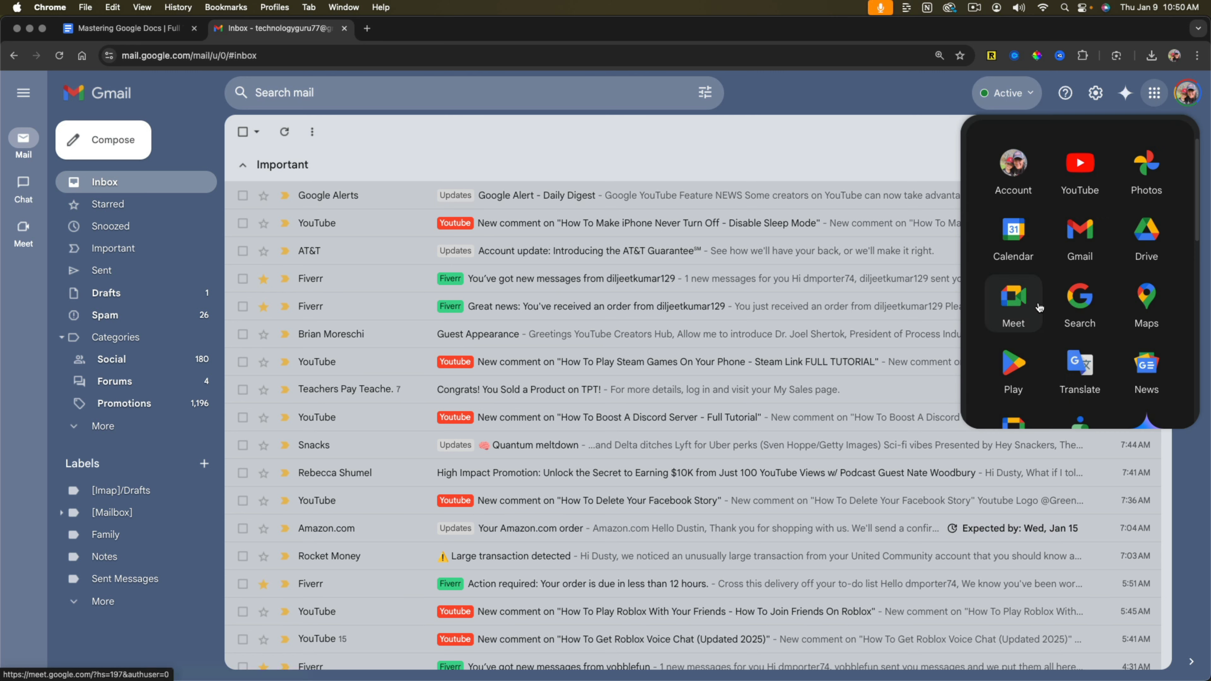
scroll(1039, 304, "down", 3)
scroll(1043, 303, "down", 2)
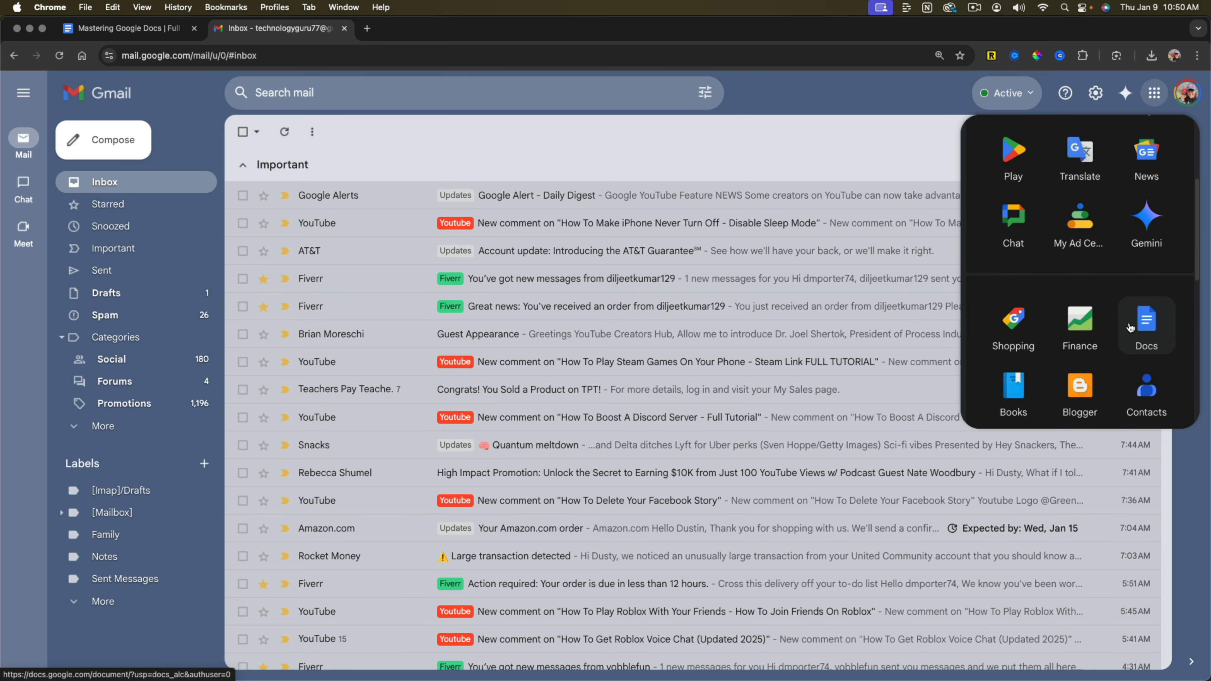
left_click(1148, 325)
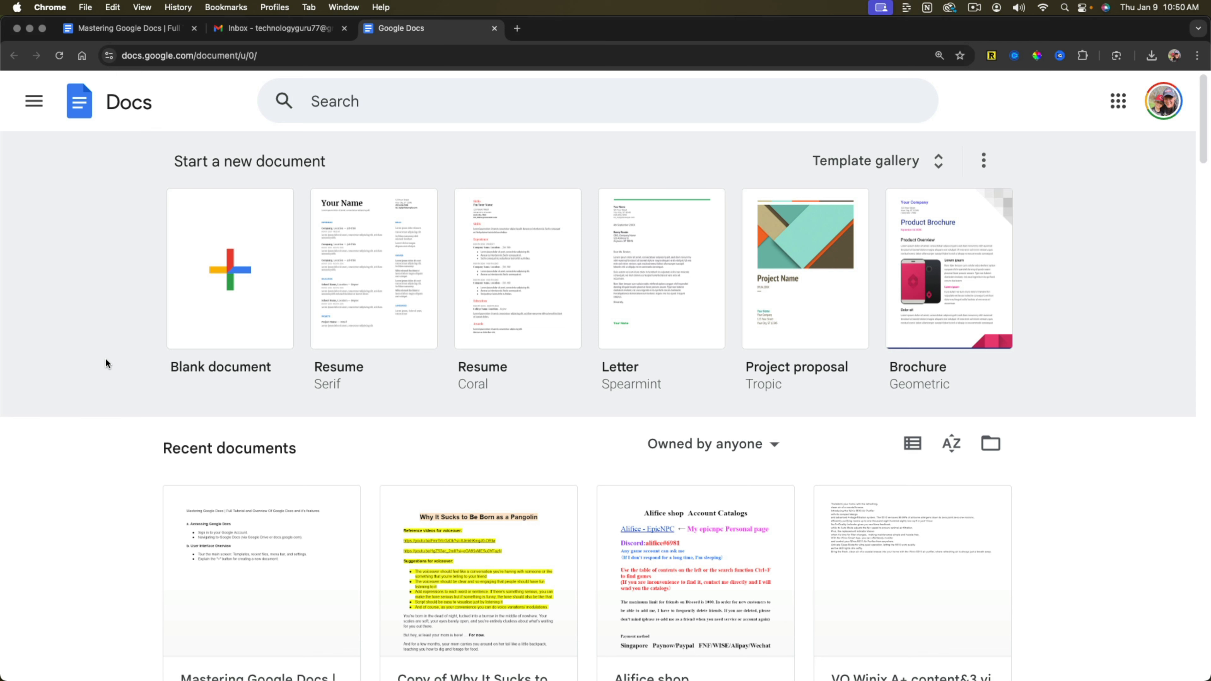
Search the web for "Create Google Account" and view the Gmail Help instructions for creating a Gmail account.
left_click(517, 29)
type("Create Google Account")
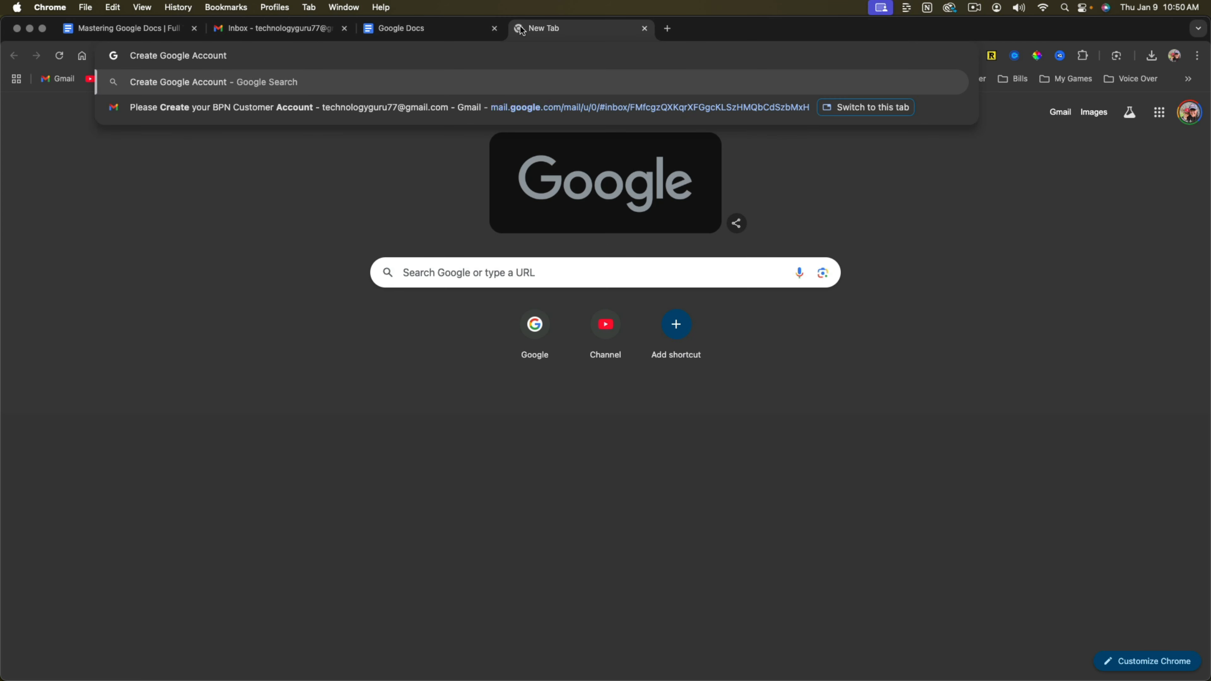
key("Return")
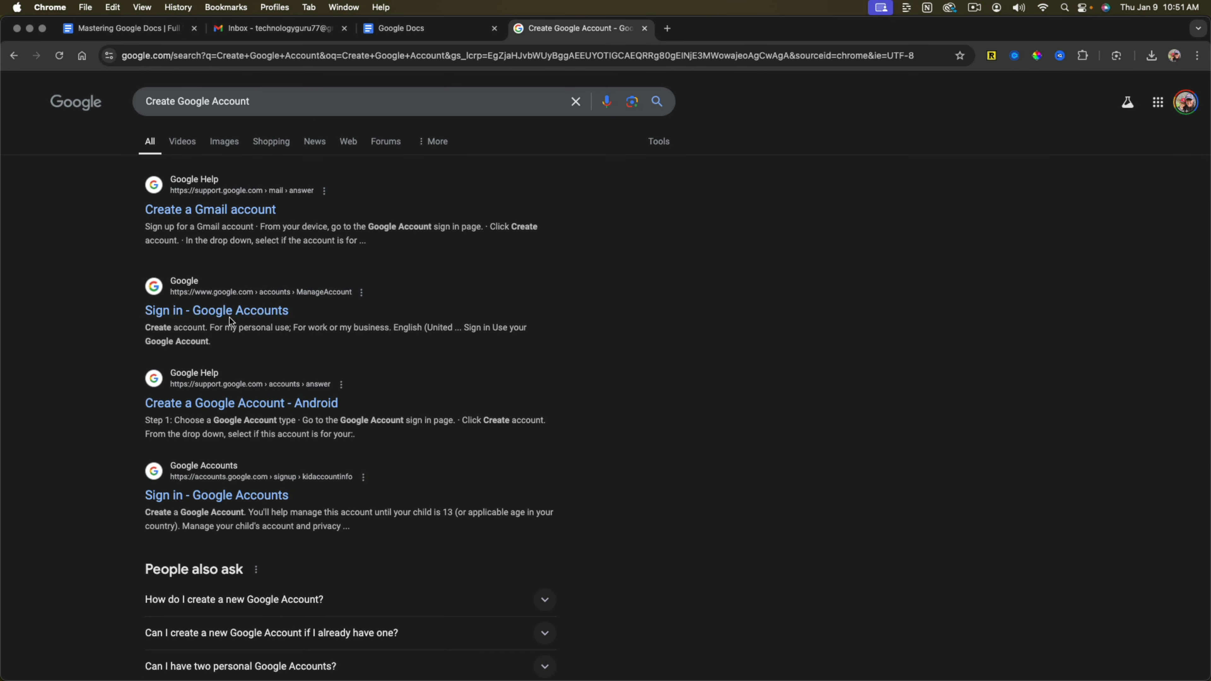
left_click(223, 211)
scroll(416, 448, "down", 3)
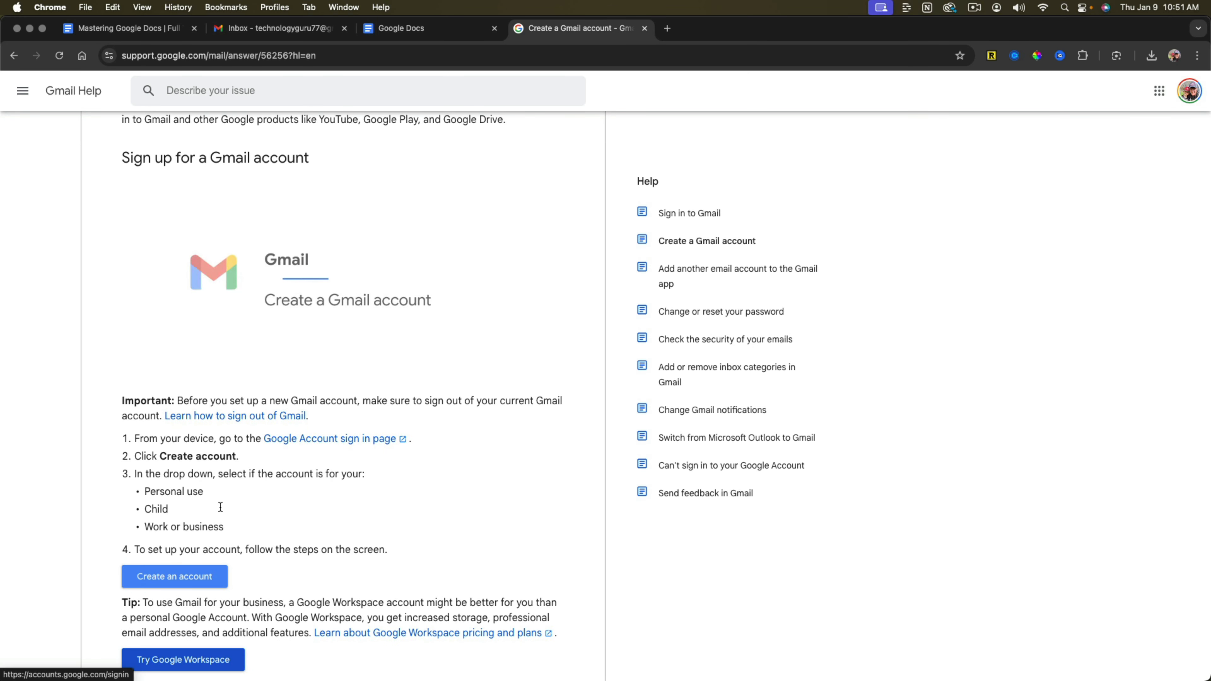
Browse the Google Docs template gallery, create a document from the Coral Meeting notes template and look through it.
left_click(422, 28)
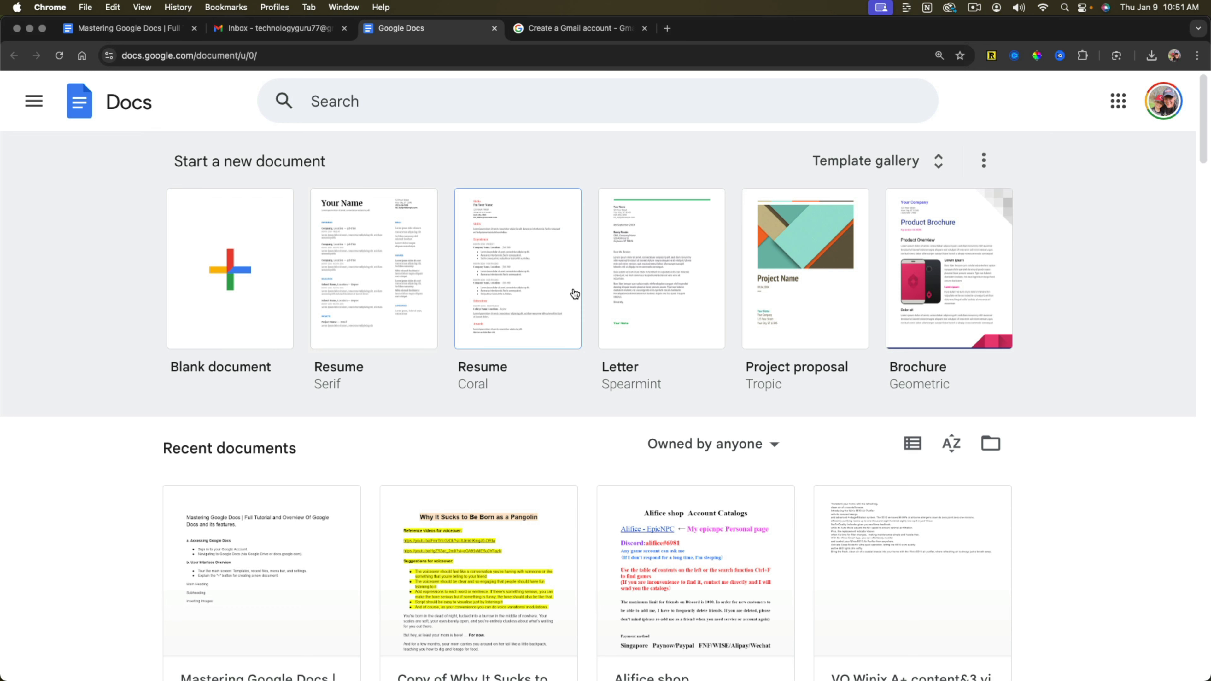
left_click(893, 163)
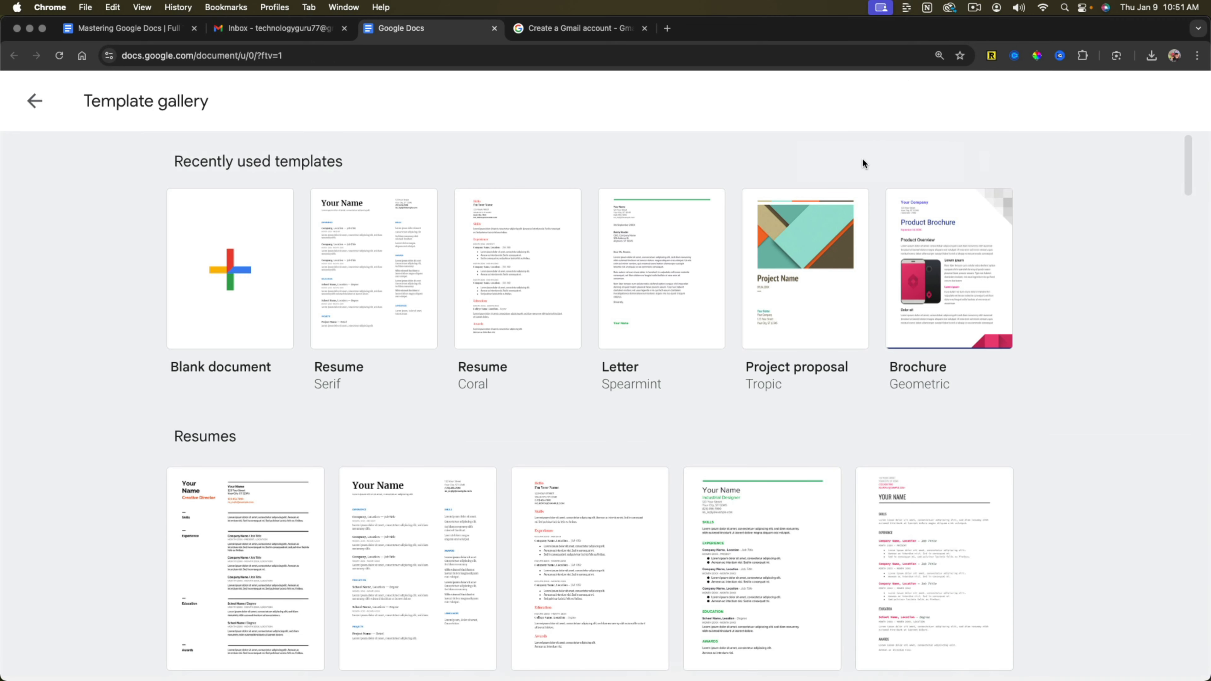
scroll(328, 429, "down", 6)
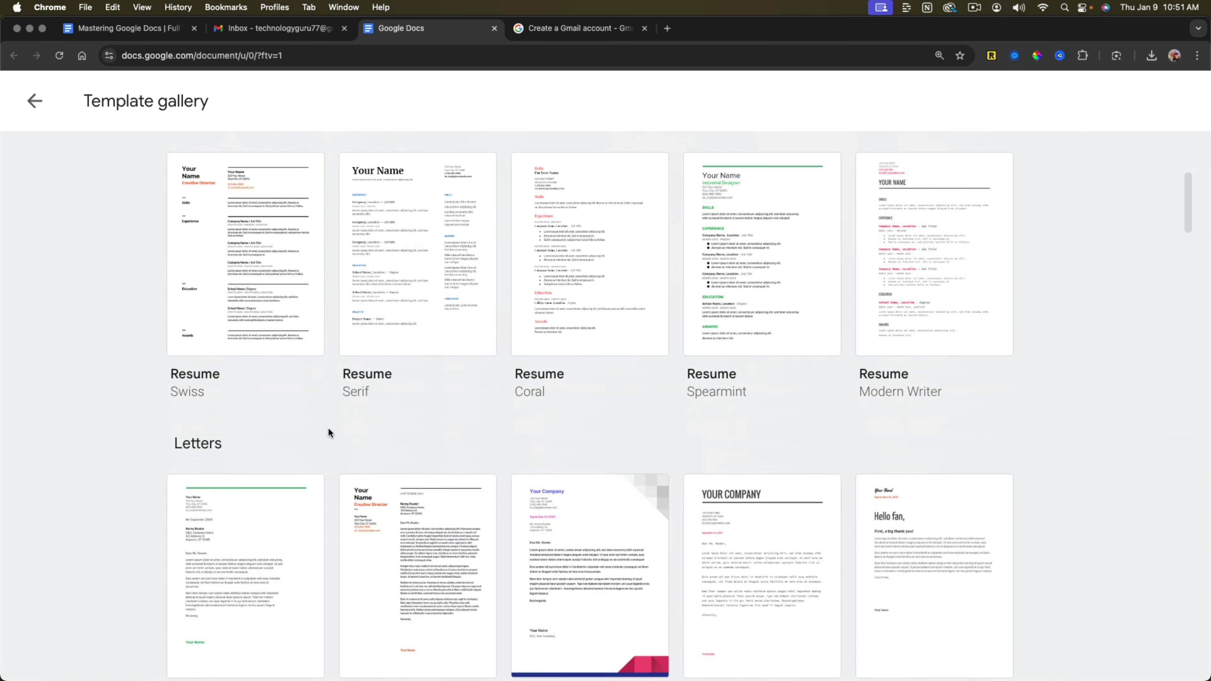
scroll(328, 429, "down", 1)
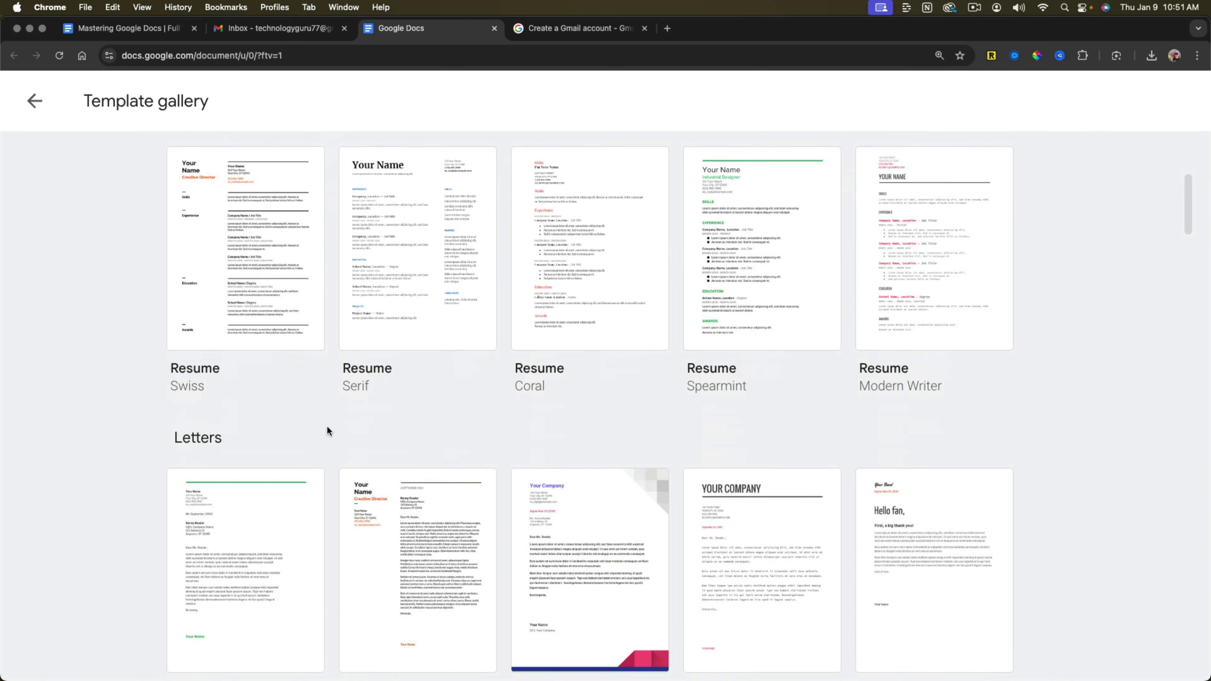
scroll(326, 429, "up", 2)
scroll(328, 429, "down", 6)
scroll(332, 425, "down", 10)
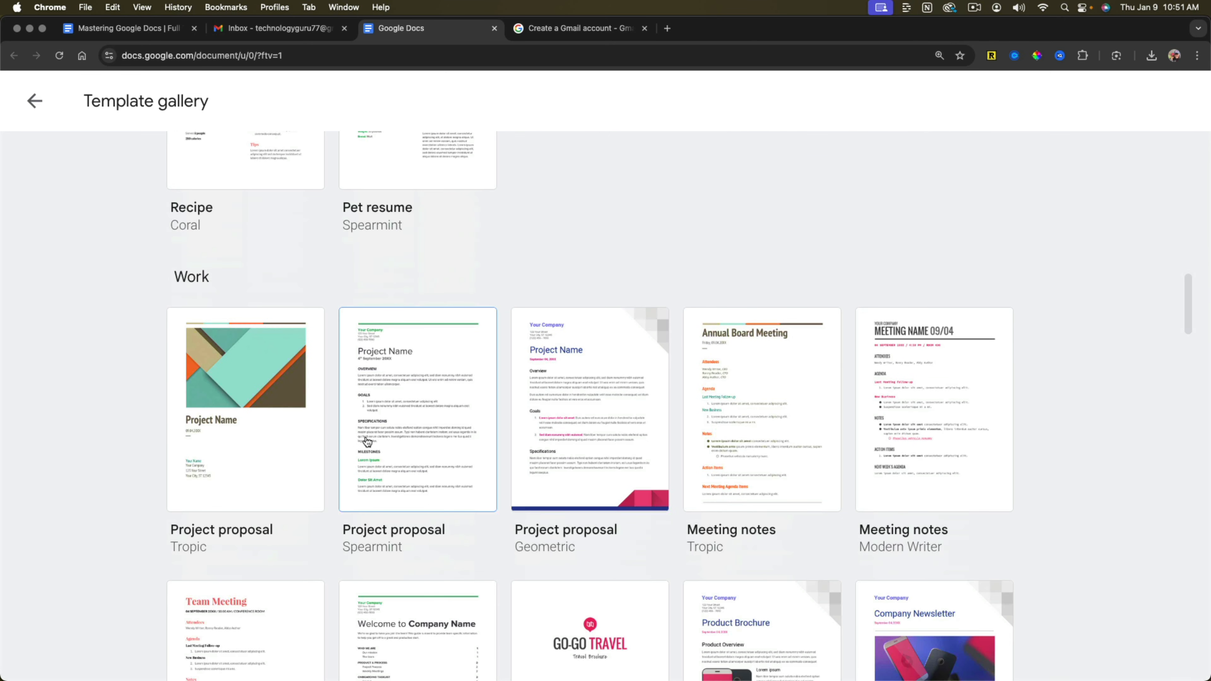
scroll(267, 539, "down", 2)
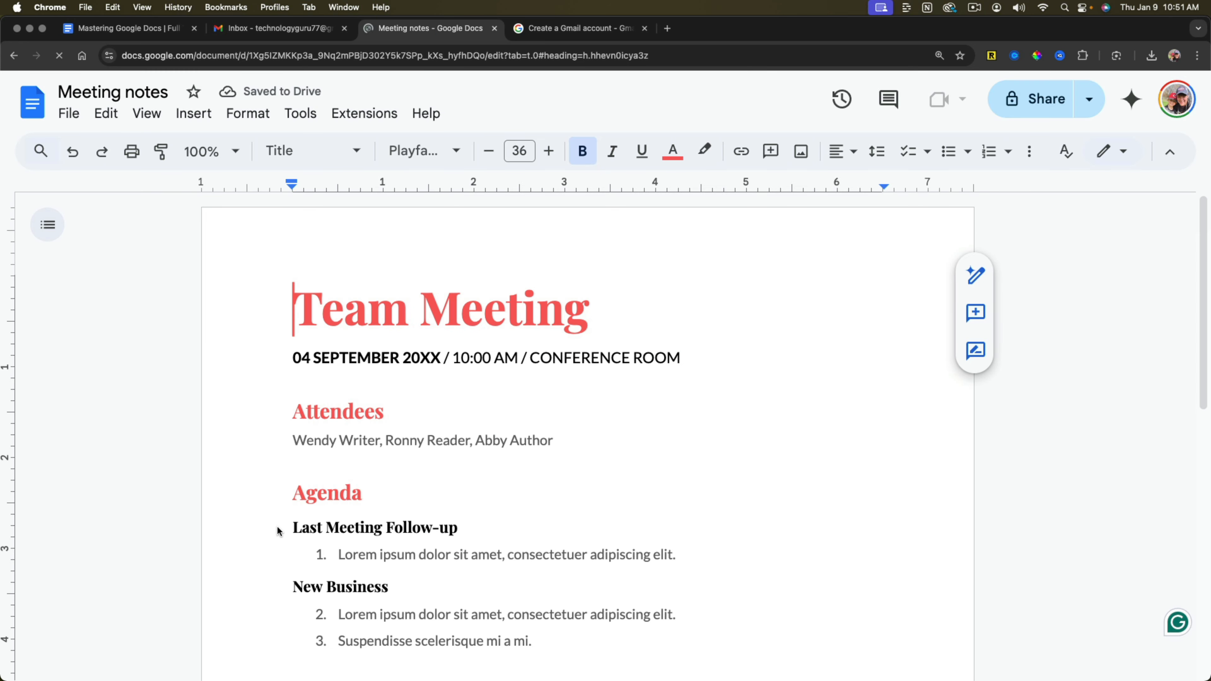
scroll(453, 483, "down", 5)
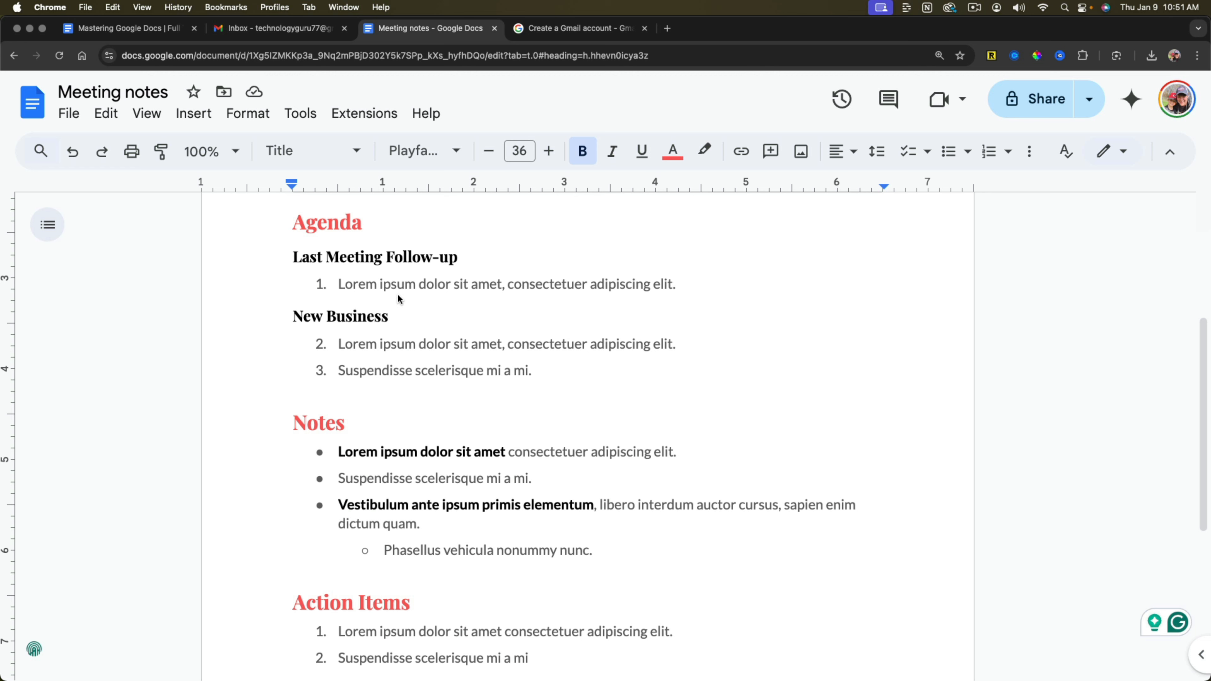
scroll(380, 261, "up", 5)
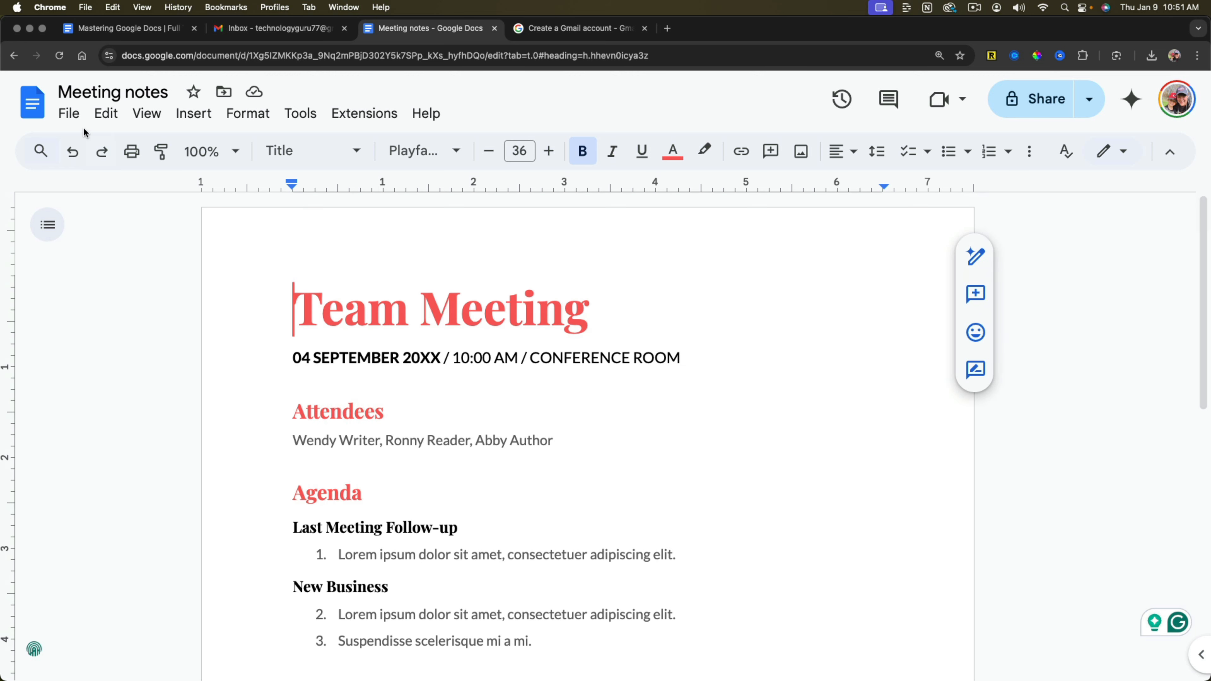
Return to the template gallery, create a blank document and open its title for editing.
left_click(15, 56)
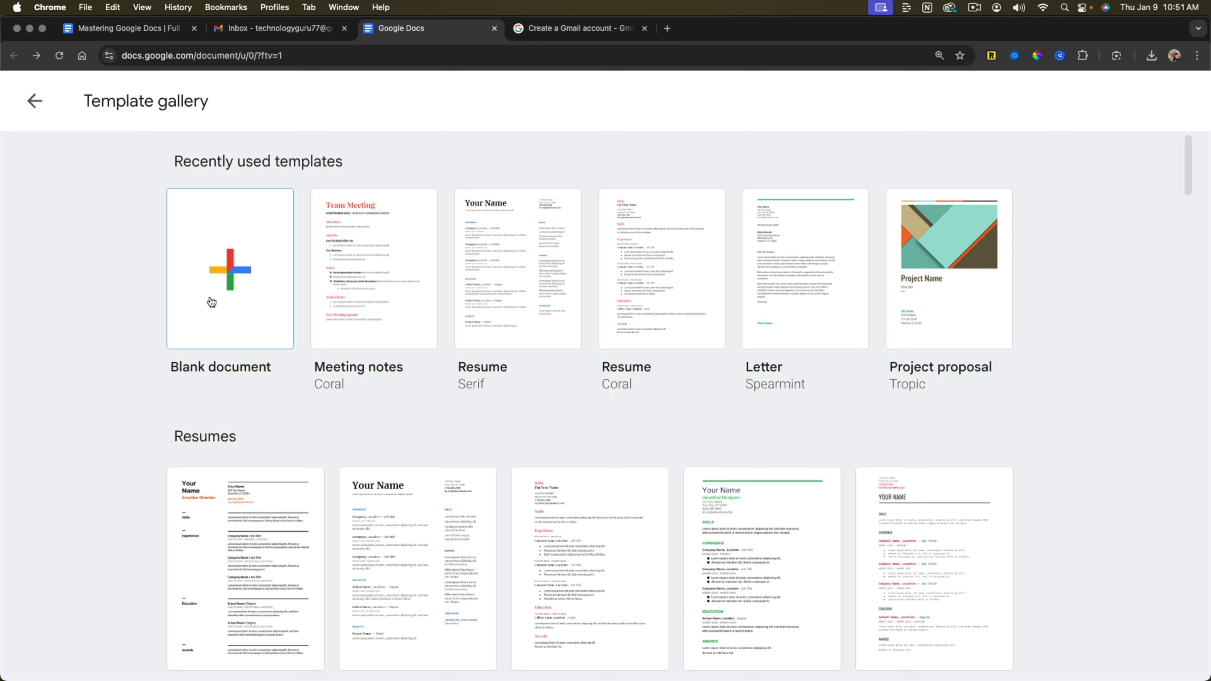
left_click(210, 317)
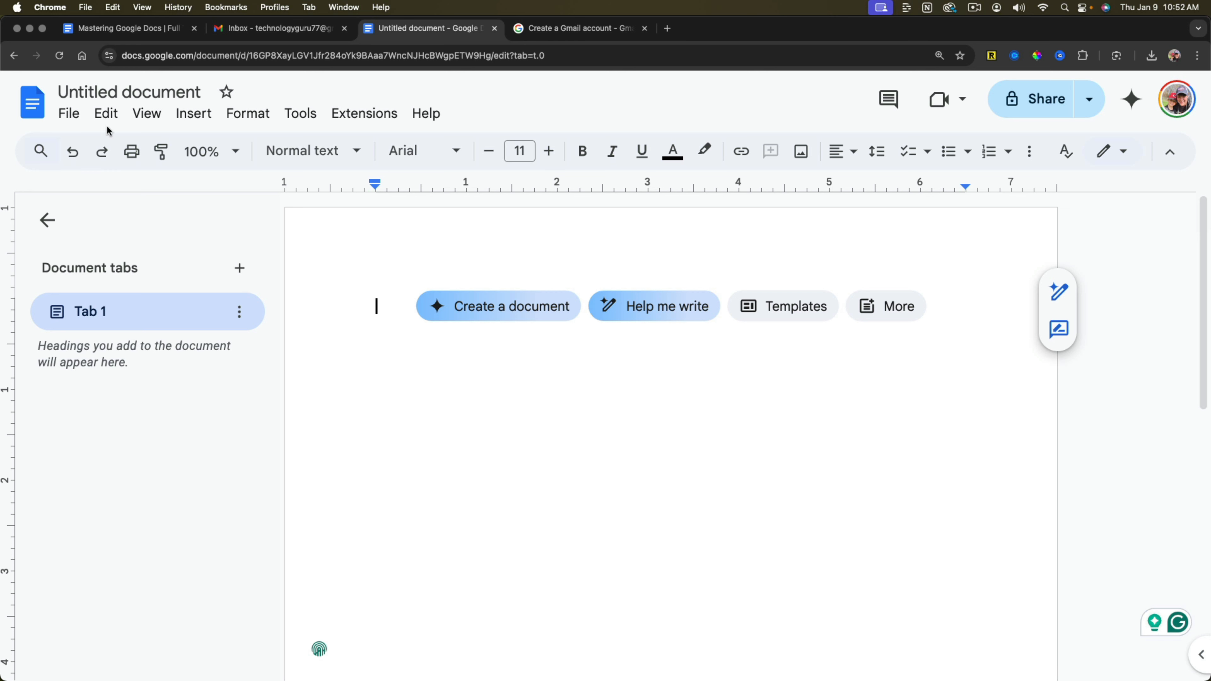
left_click(75, 91)
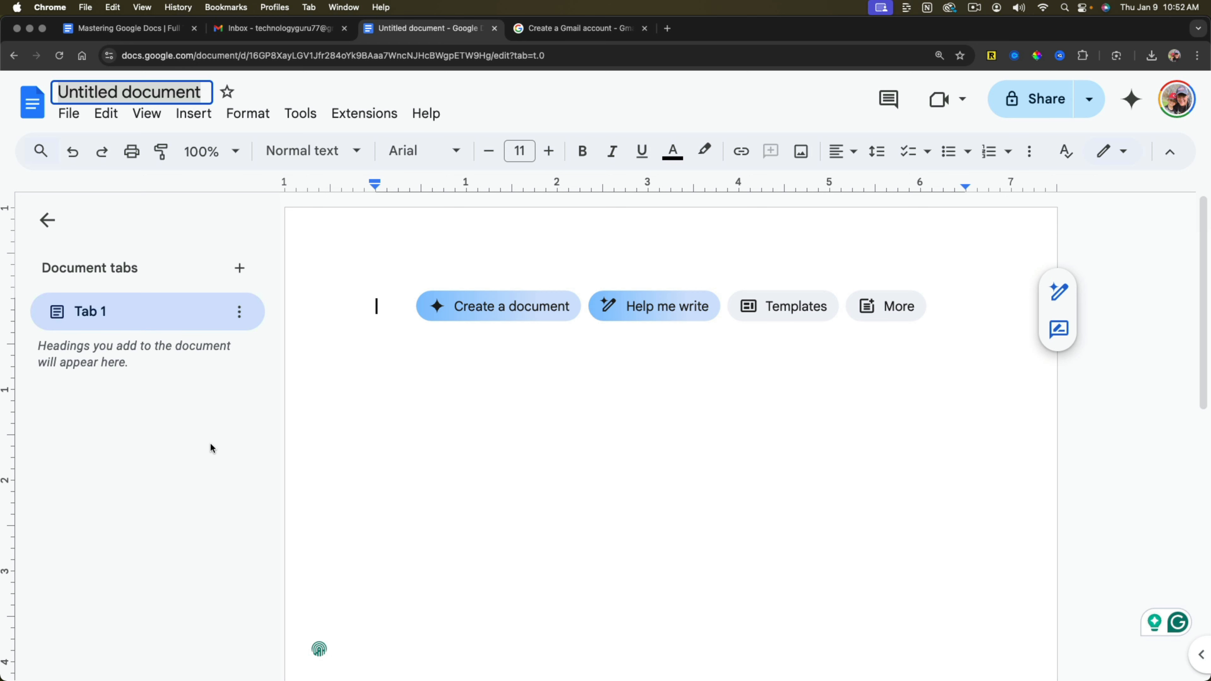
Show the outline of the "Mastering Google Docs" document and jump to its "Accessing Google Docs" and main title headings.
left_click(128, 28)
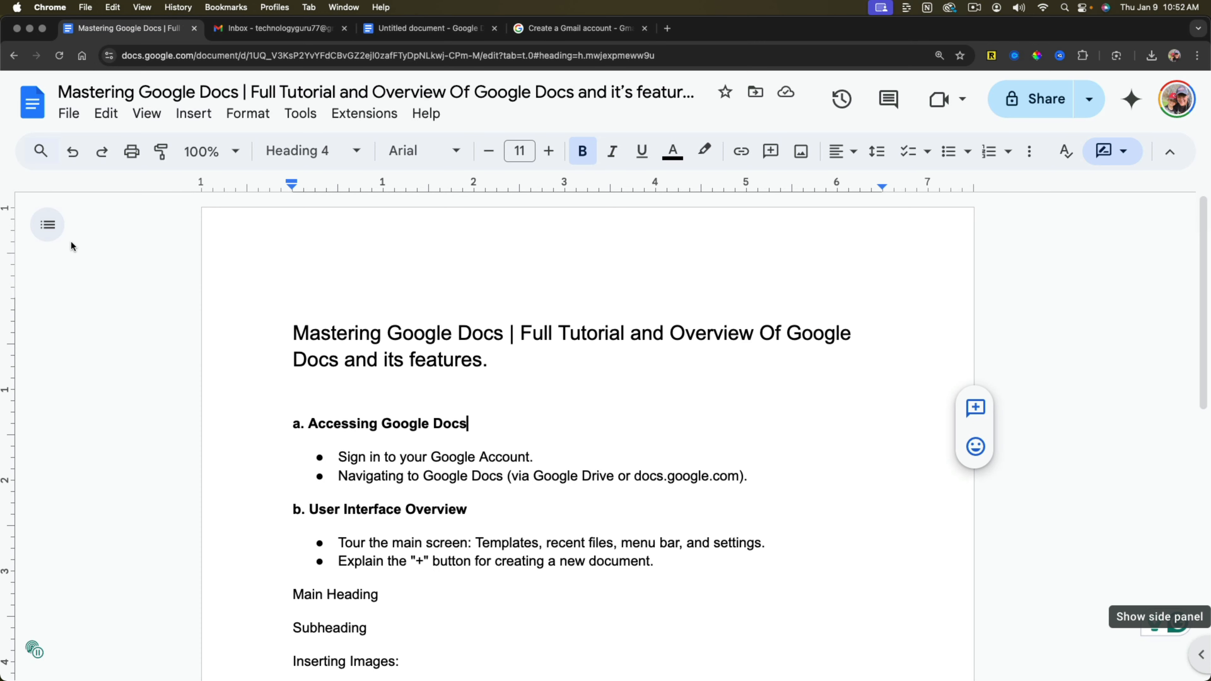
left_click(48, 226)
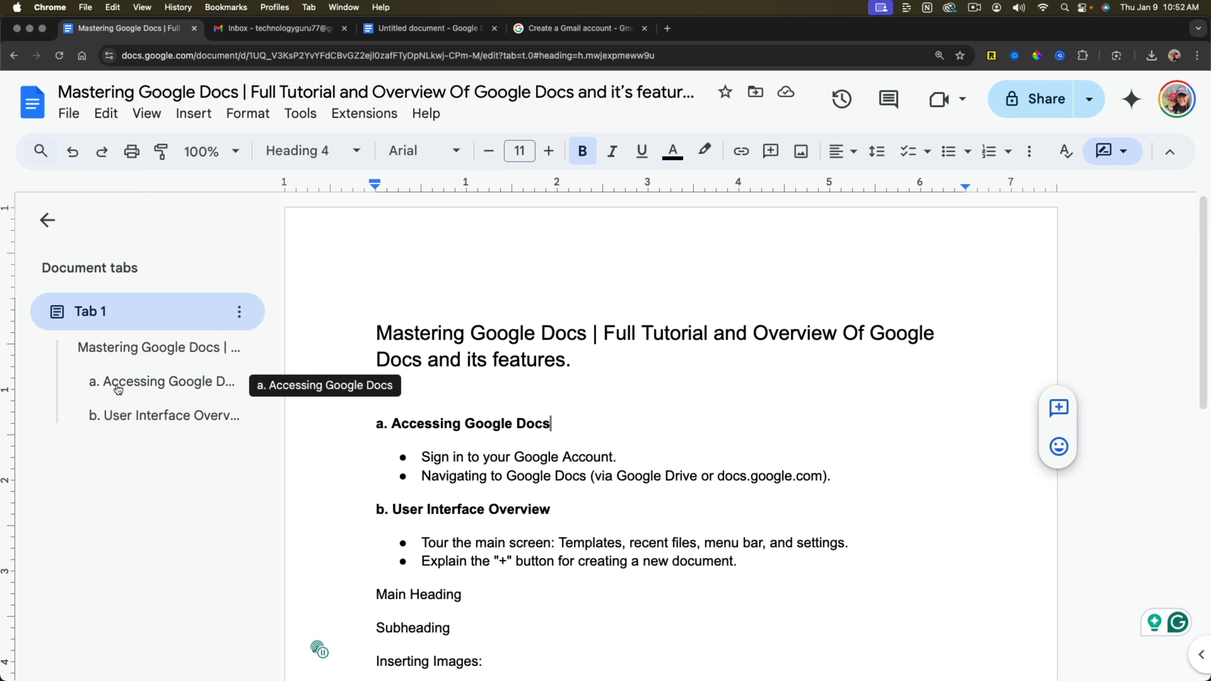
left_click(143, 385)
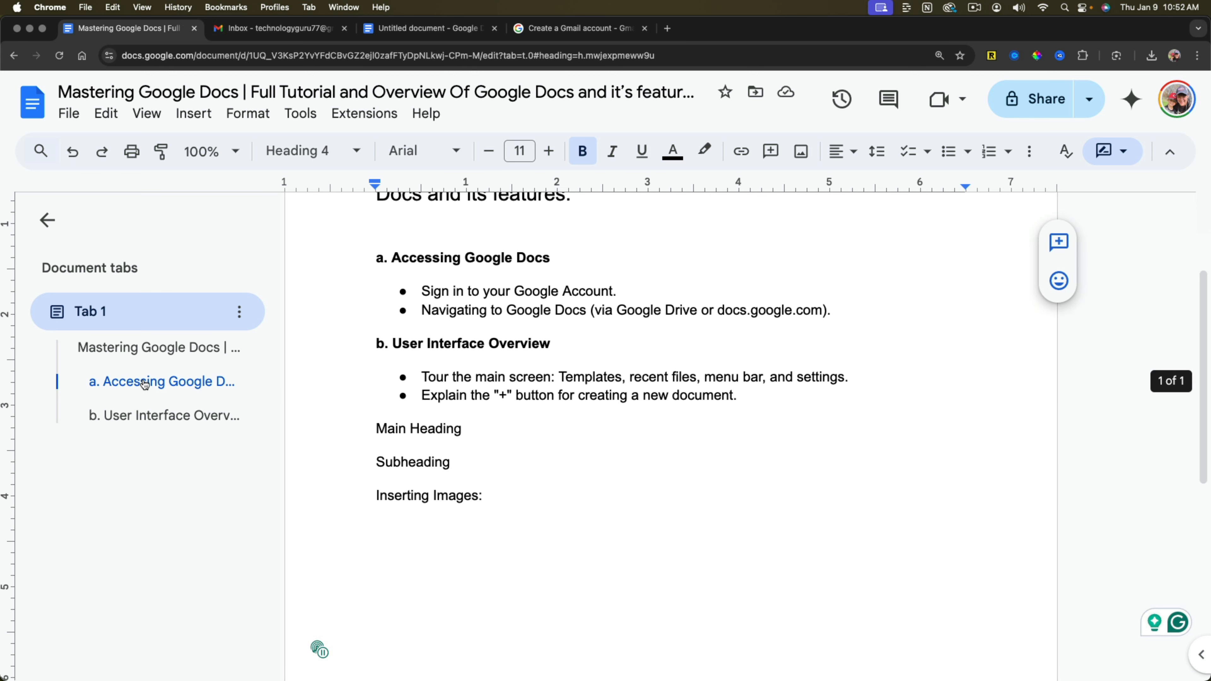
left_click(151, 355)
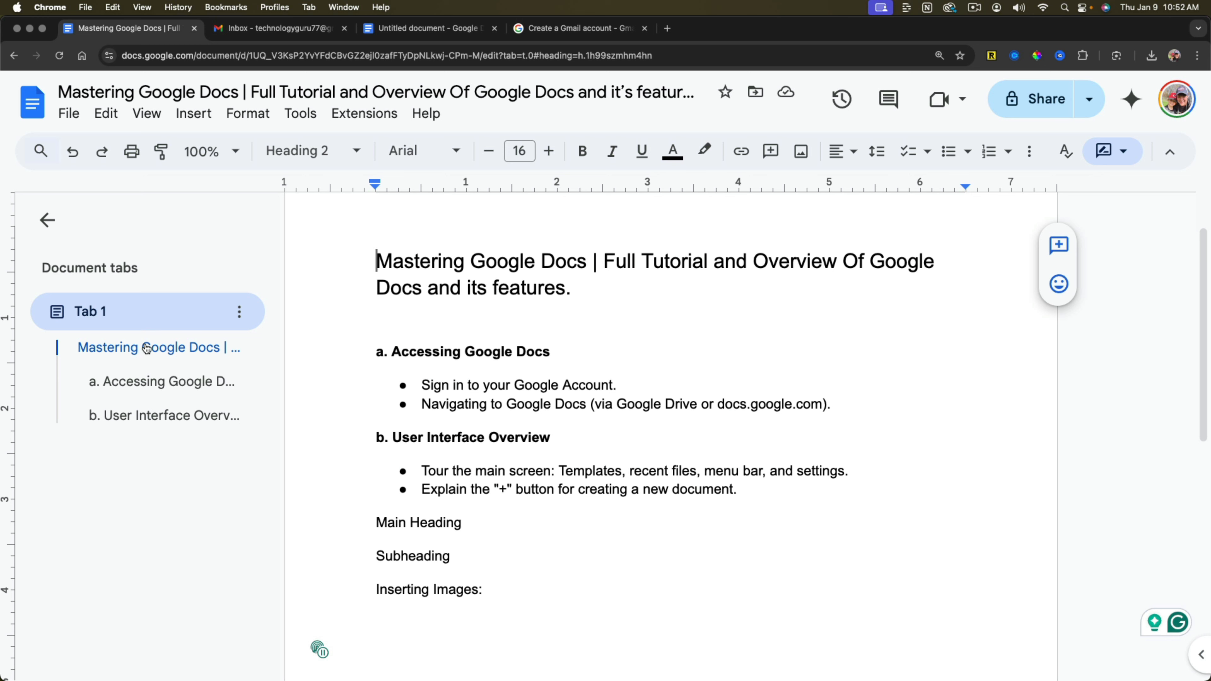
Hide the document tabs and outline in both the untitled document and the "Mastering Google Docs" document.
left_click(432, 38)
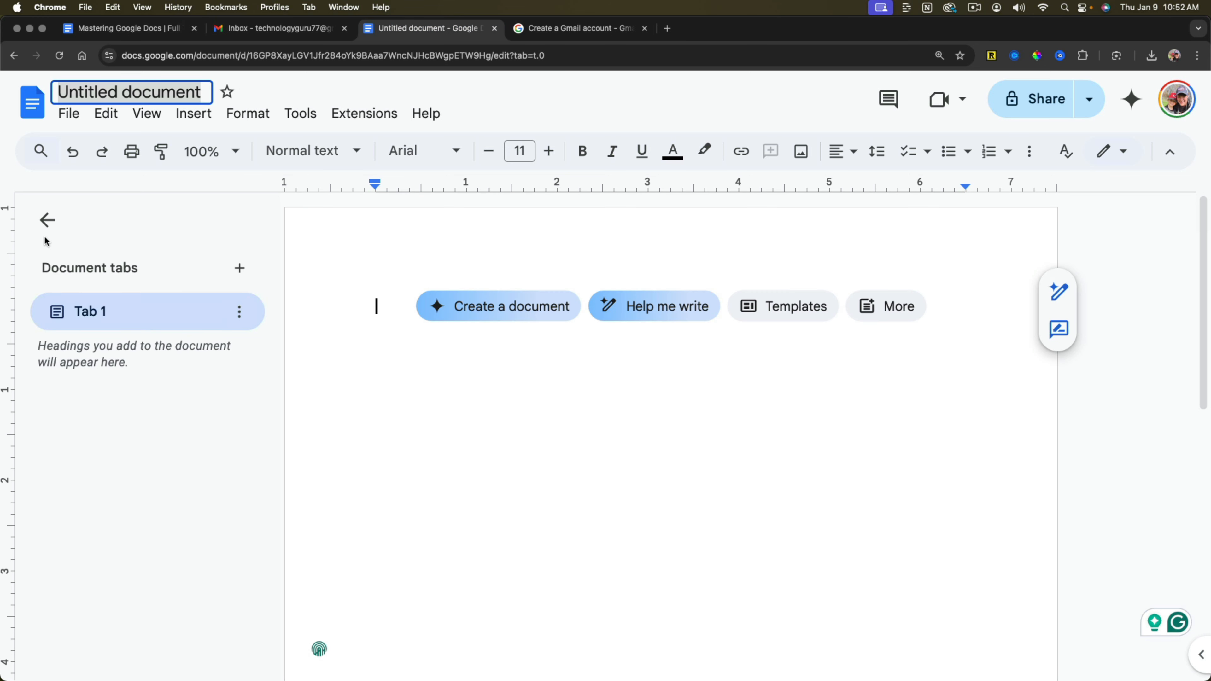
left_click(47, 221)
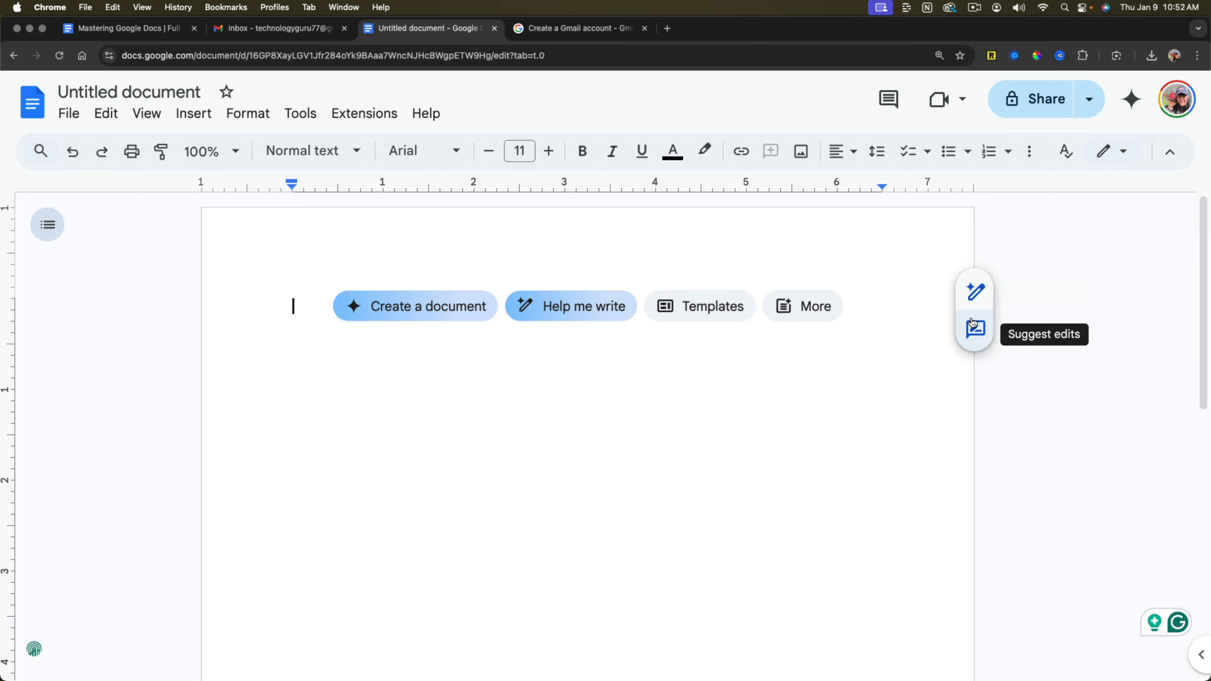
double_click(581, 449)
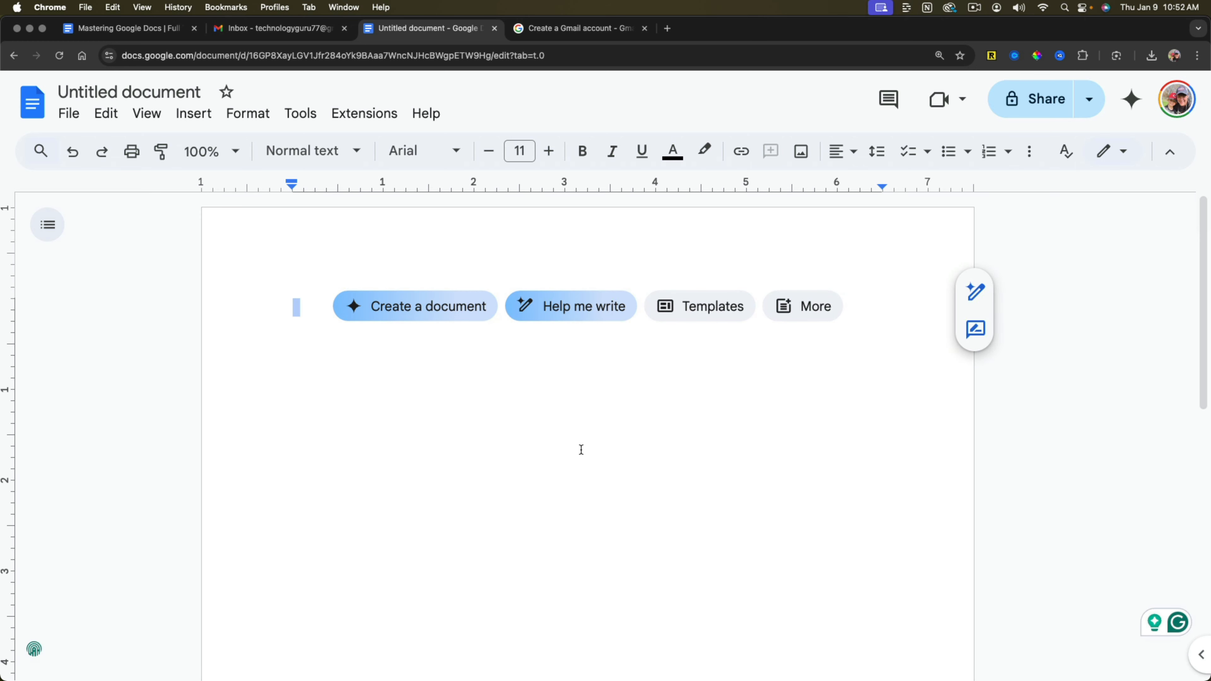
left_click(499, 366)
left_click(136, 28)
left_click(47, 220)
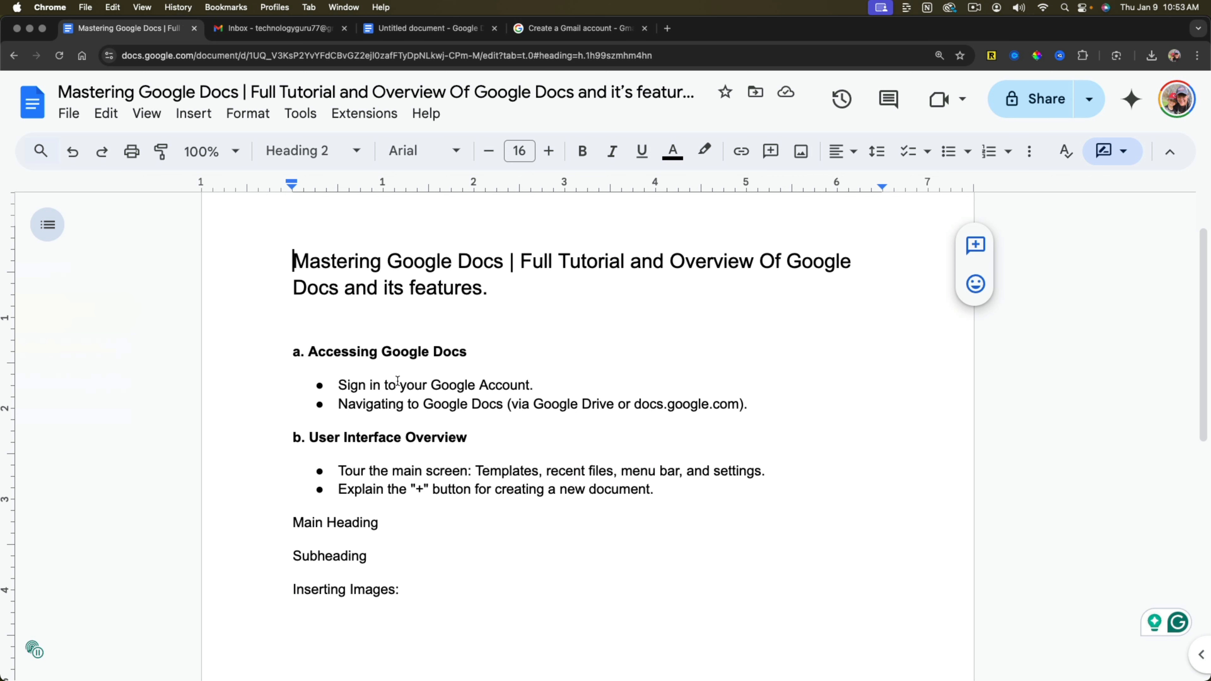
Switch from suggesting to editing mode and add the line "Typing" directly below "Inserting Images:".
scroll(405, 382, "up", 2)
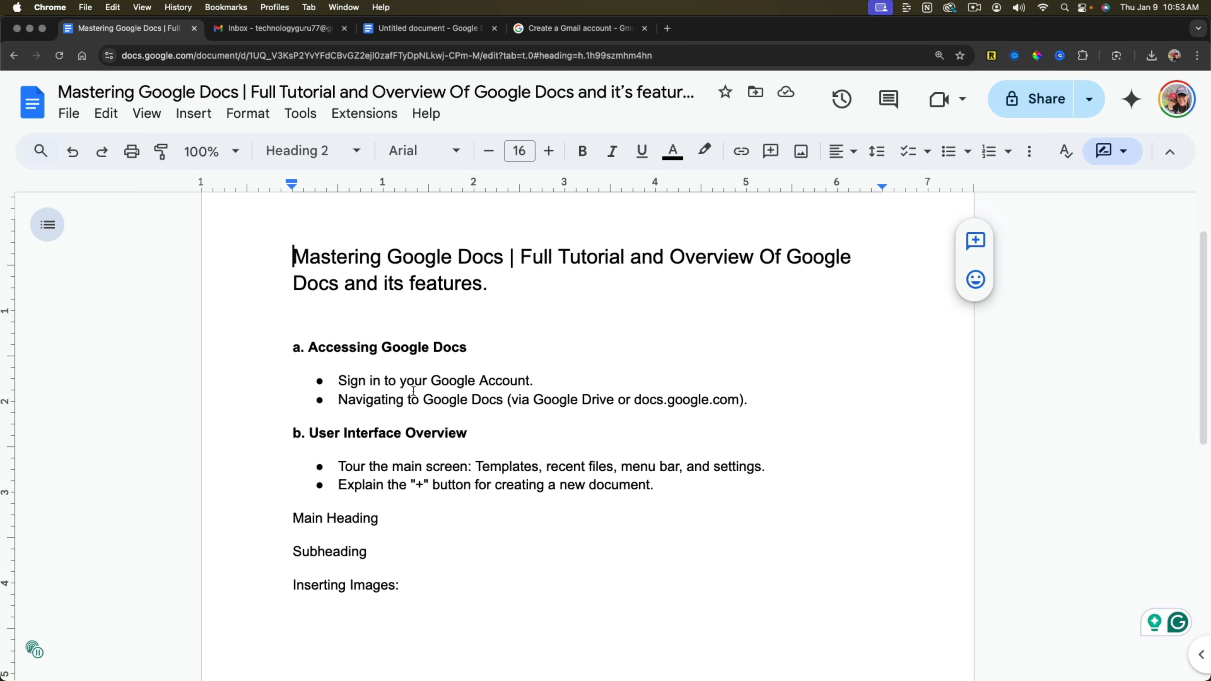
scroll(424, 420, "down", 3)
left_click(423, 505)
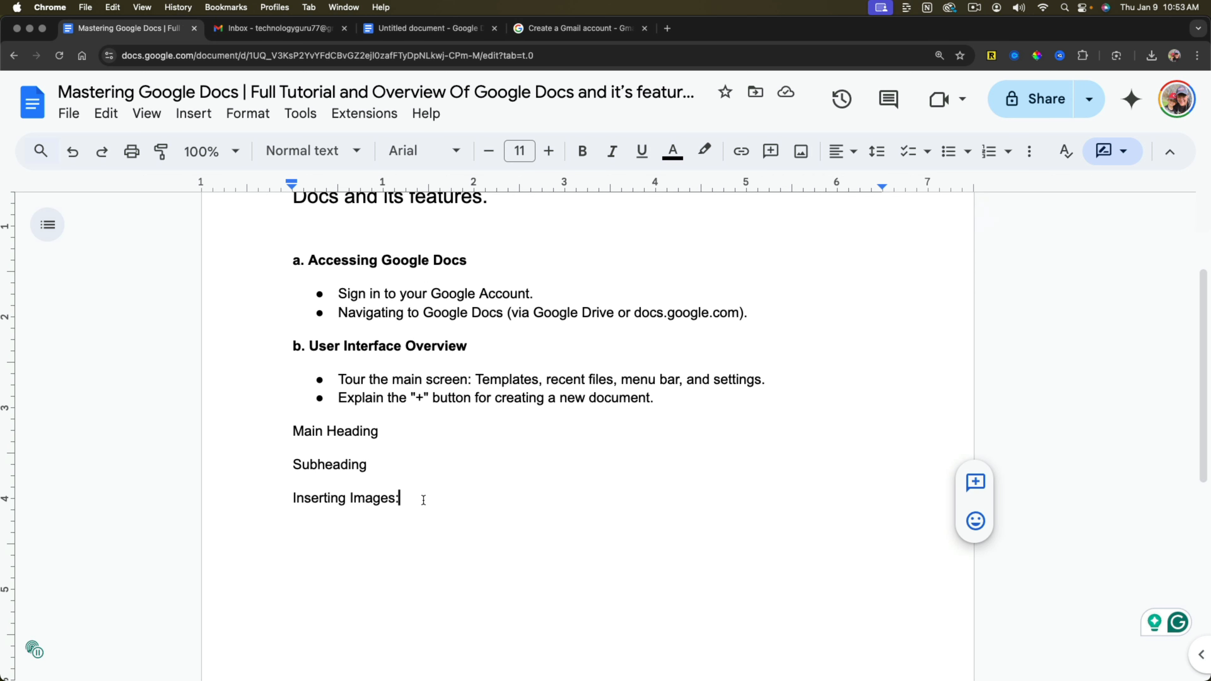
key("Return")
key("Return")
type("St")
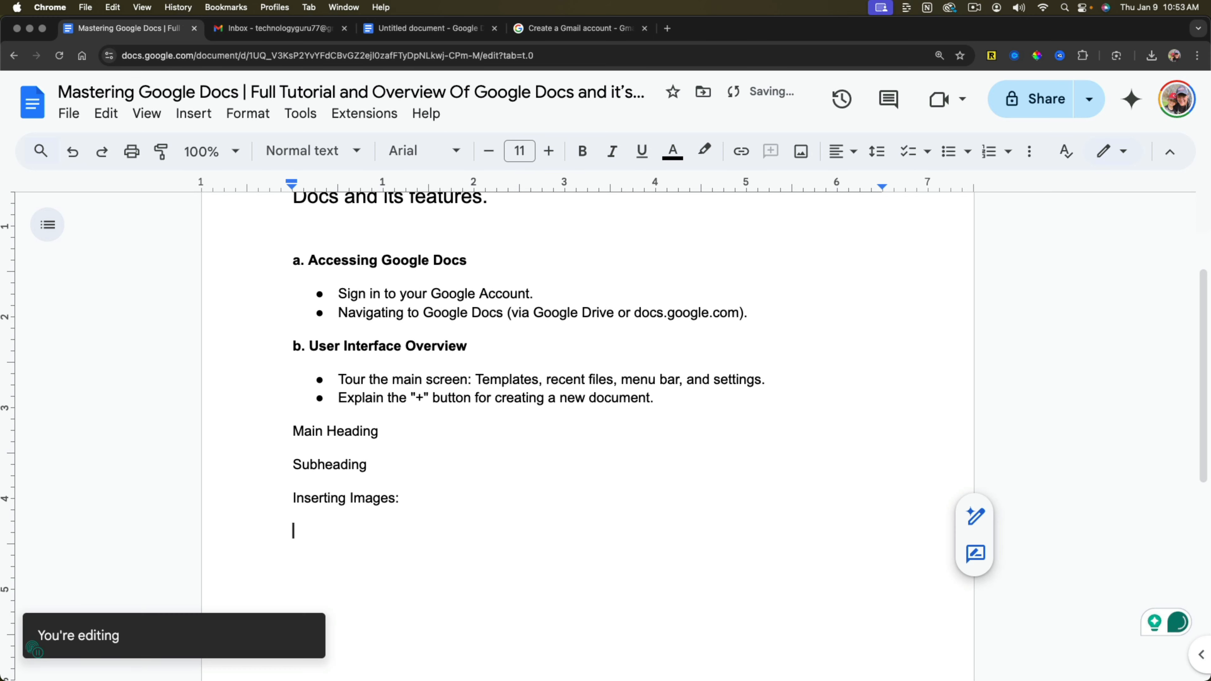
type("Typing")
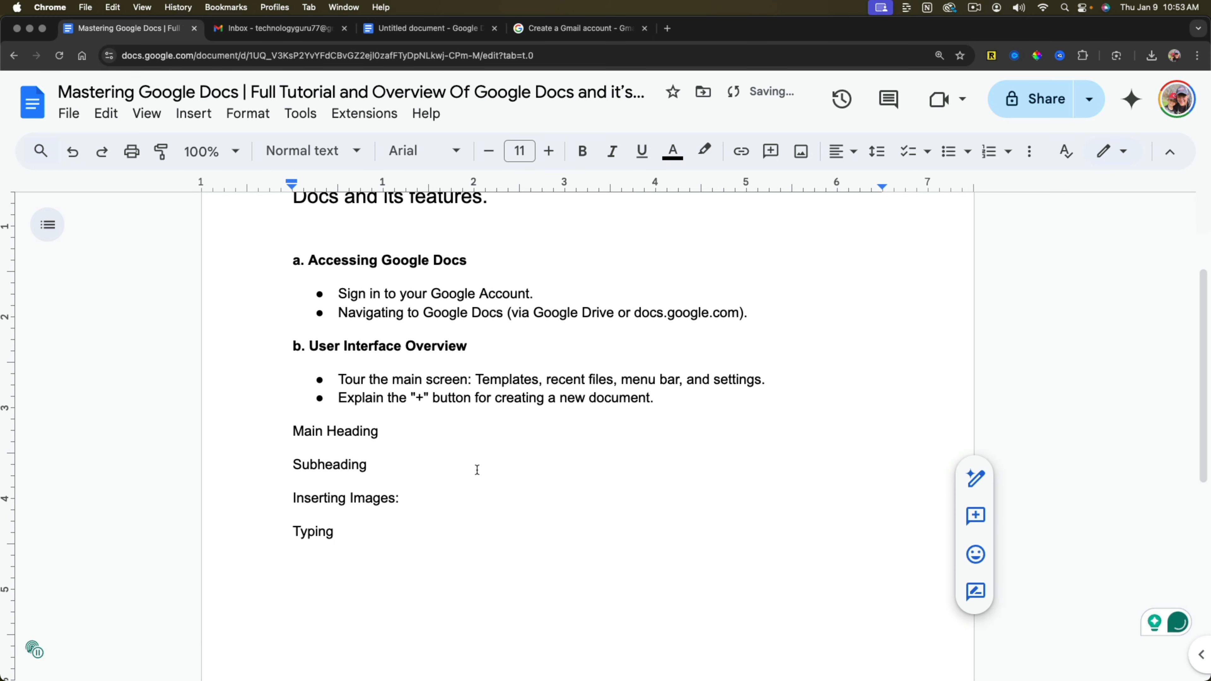
Set the document's zoom level to 50%, switch it to 150%, and look over the enlarged text.
scroll(476, 465, "up", 3)
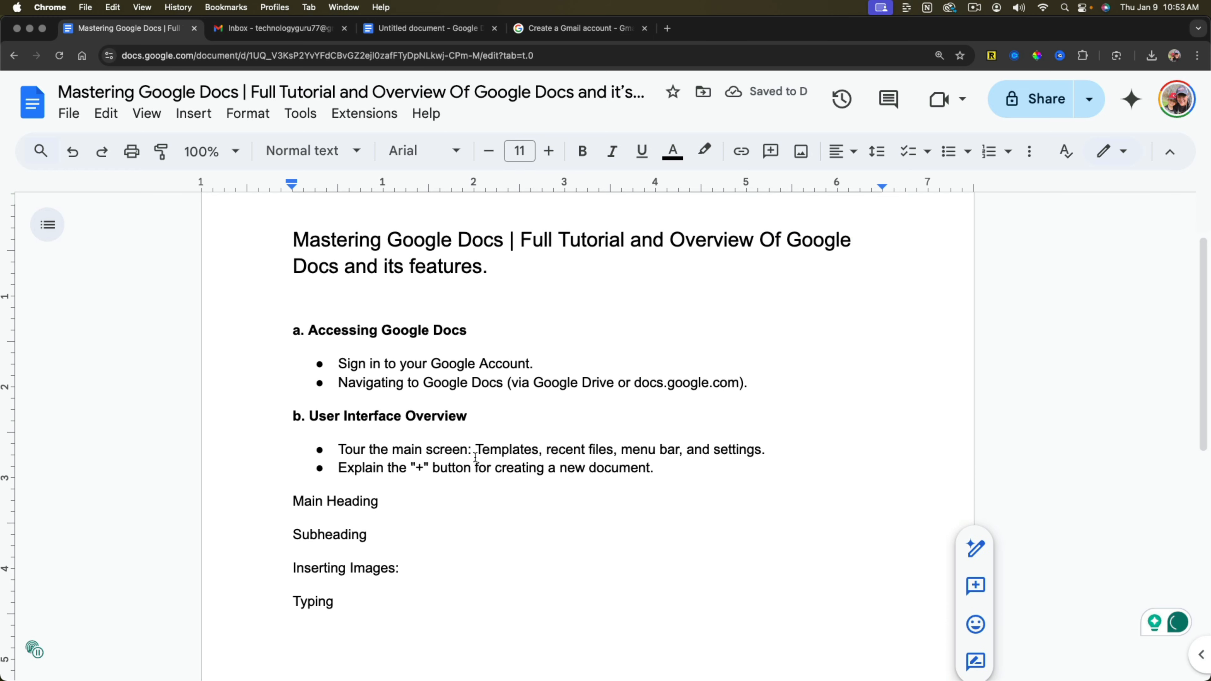
scroll(472, 459, "up", 3)
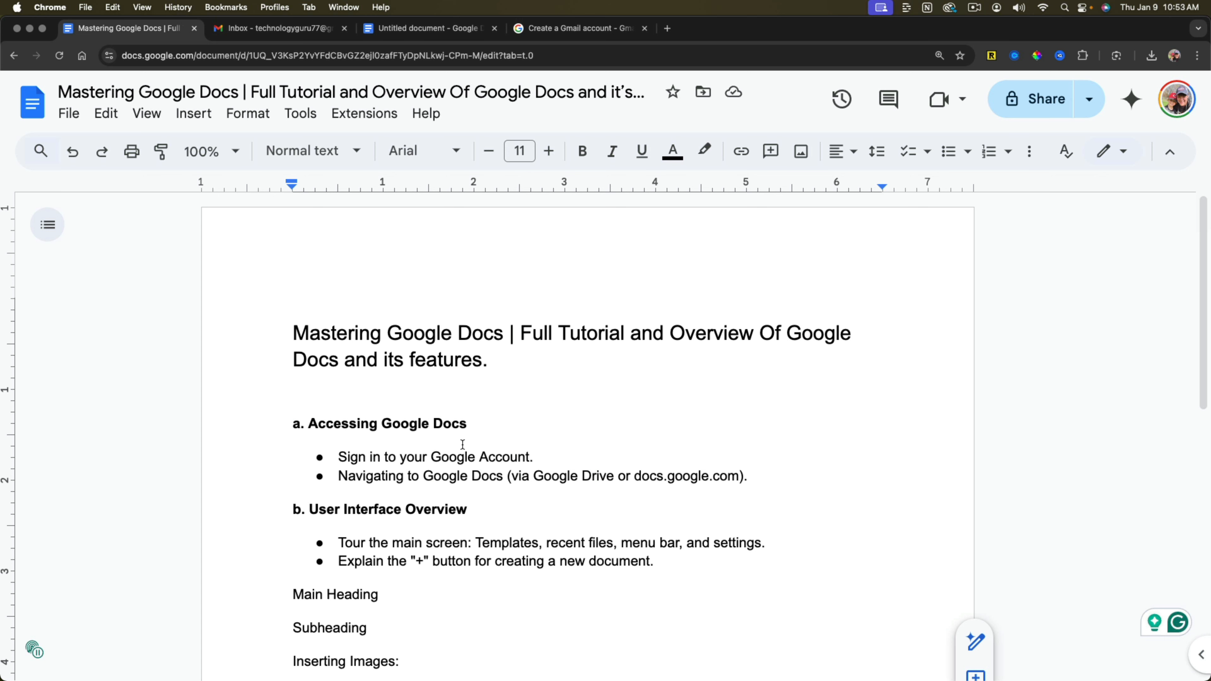
left_click(235, 151)
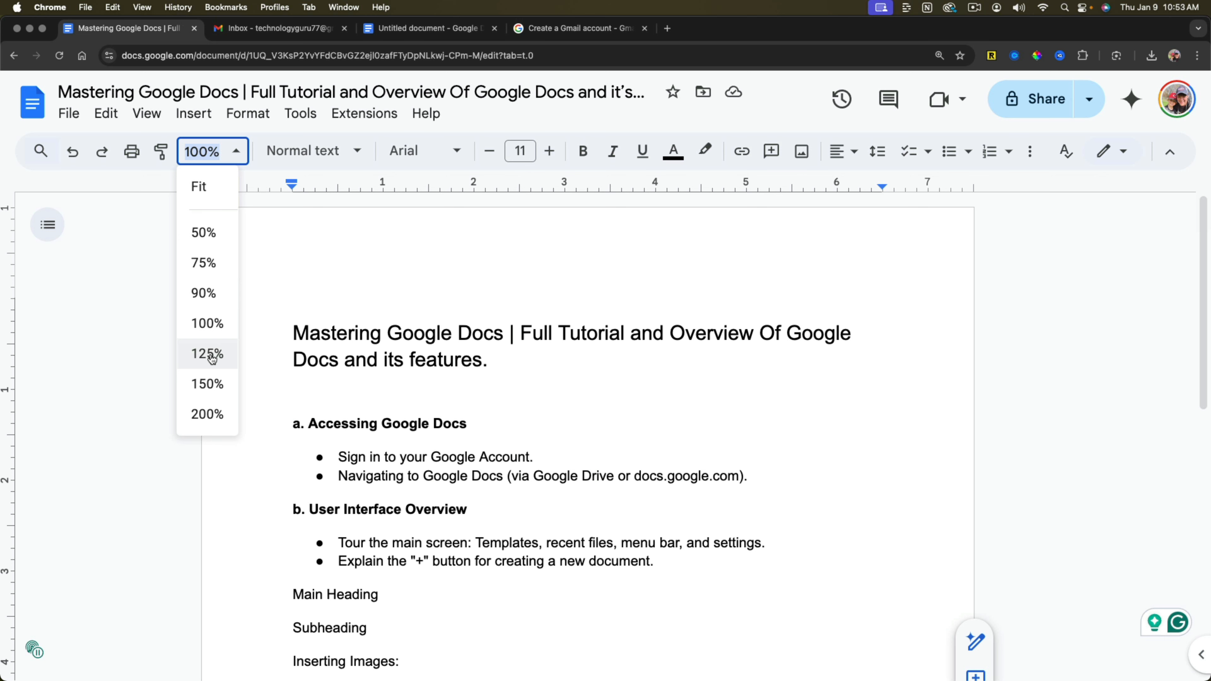
left_click(209, 232)
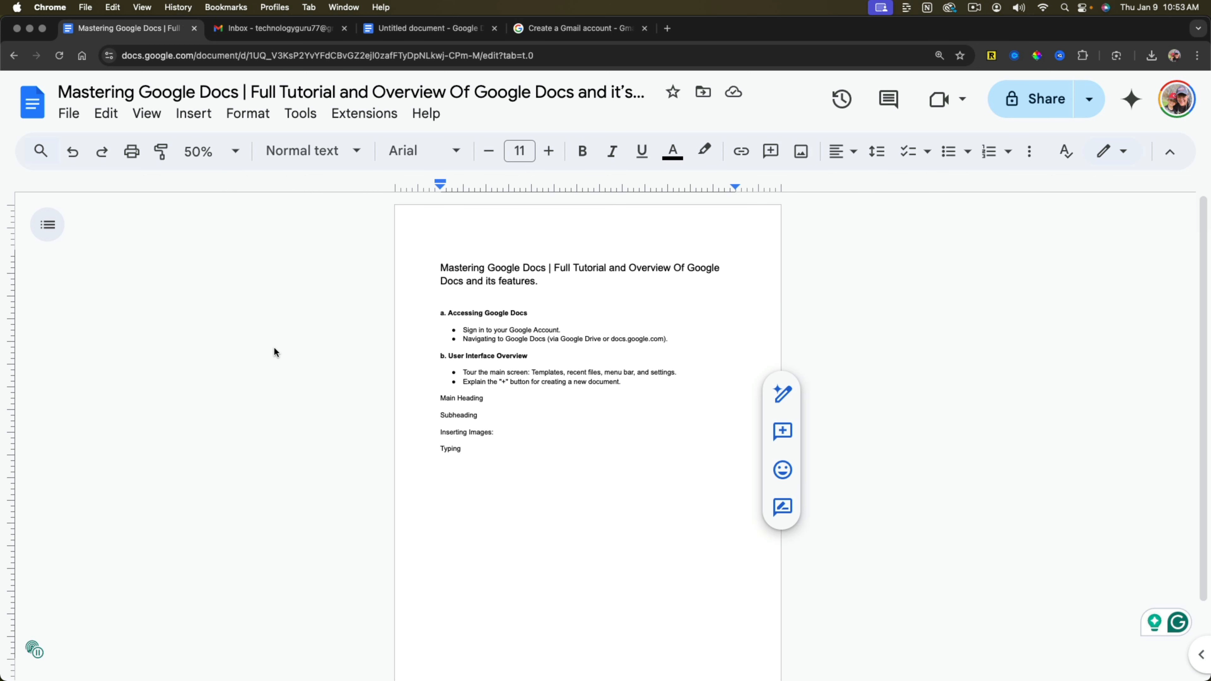
left_click(235, 151)
left_click(210, 380)
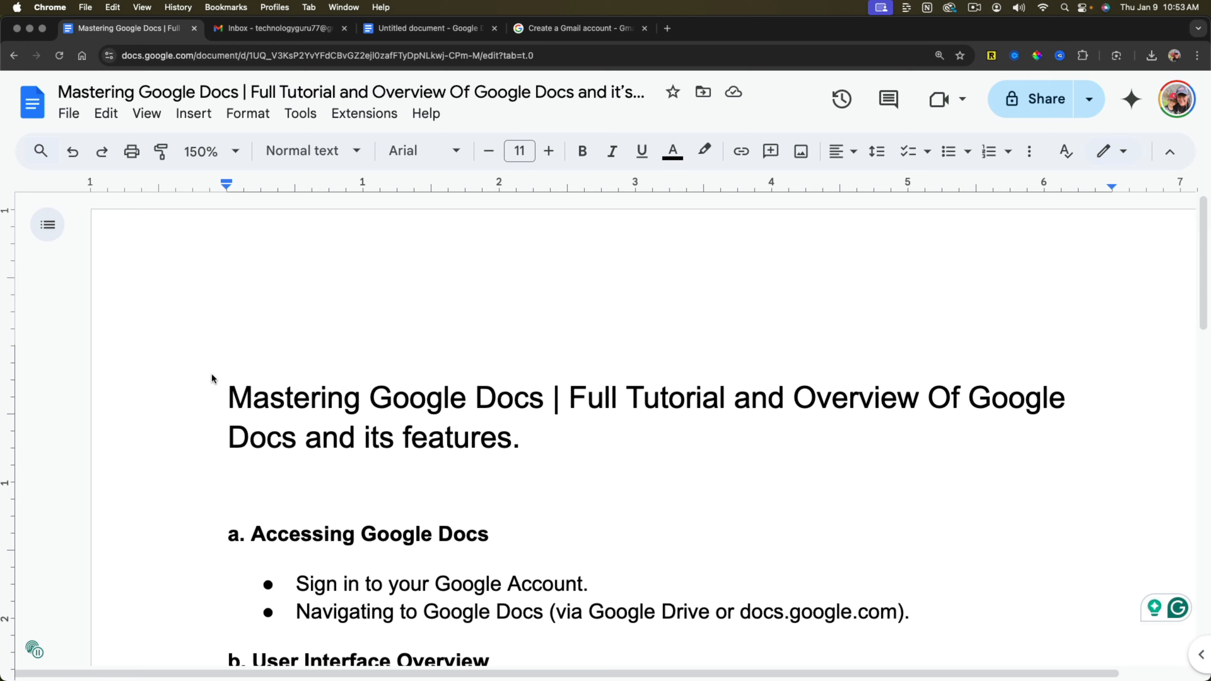
scroll(439, 464, "down", 5)
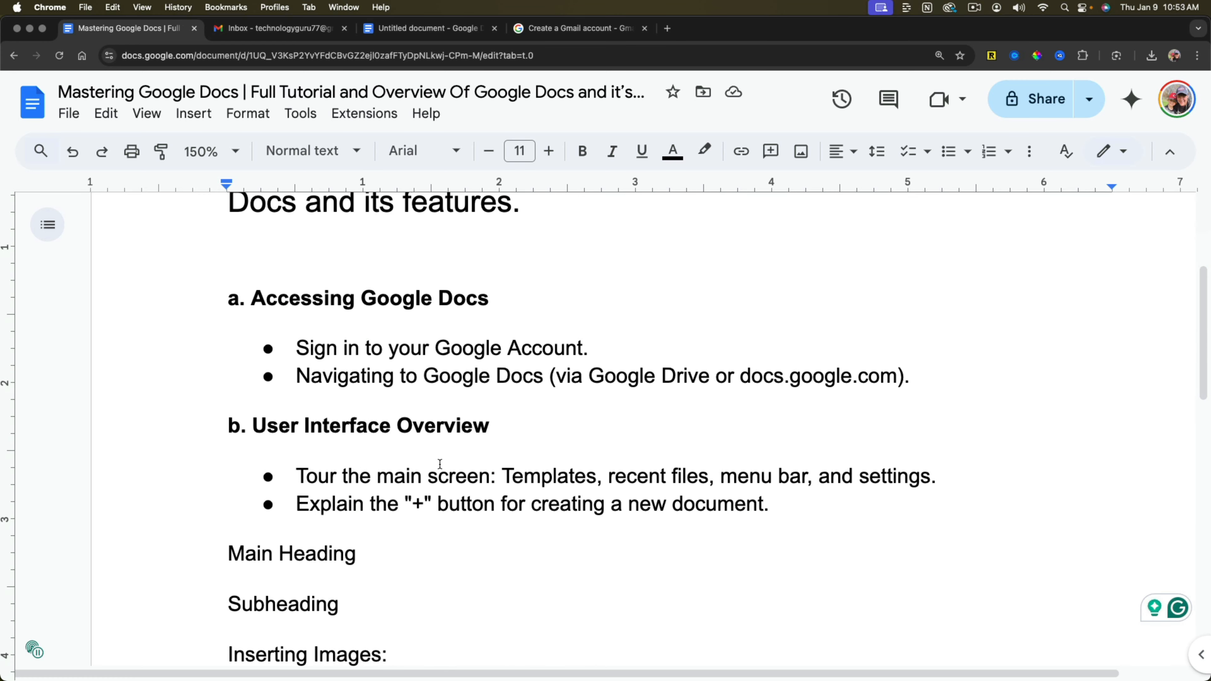
scroll(439, 465, "down", 5)
scroll(439, 462, "up", 8)
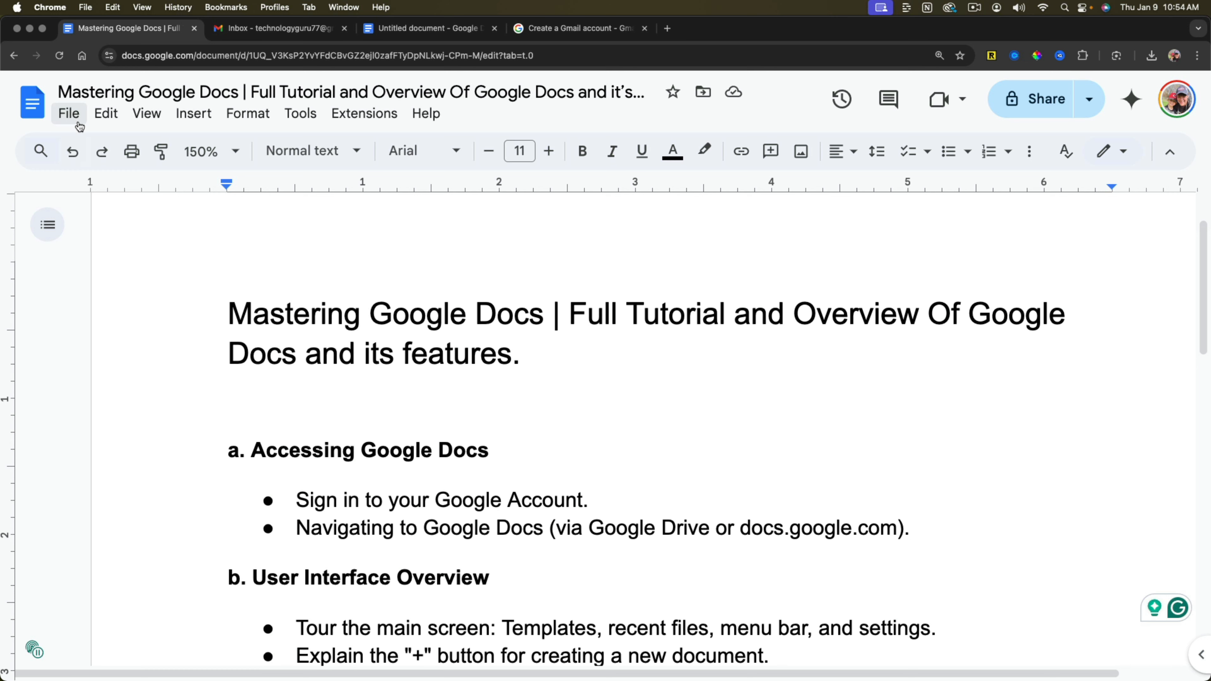
Show the options for creating a new file from within the open document and close them again.
left_click(69, 113)
mouse_move(215, 146)
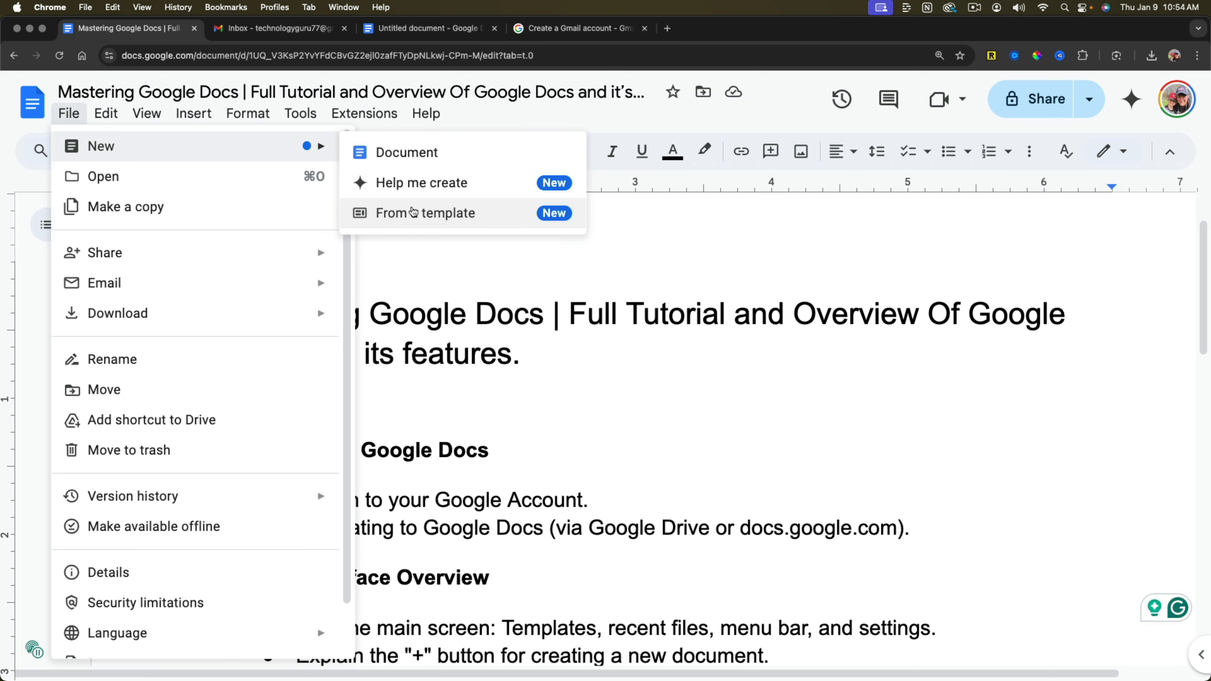
left_click(671, 436)
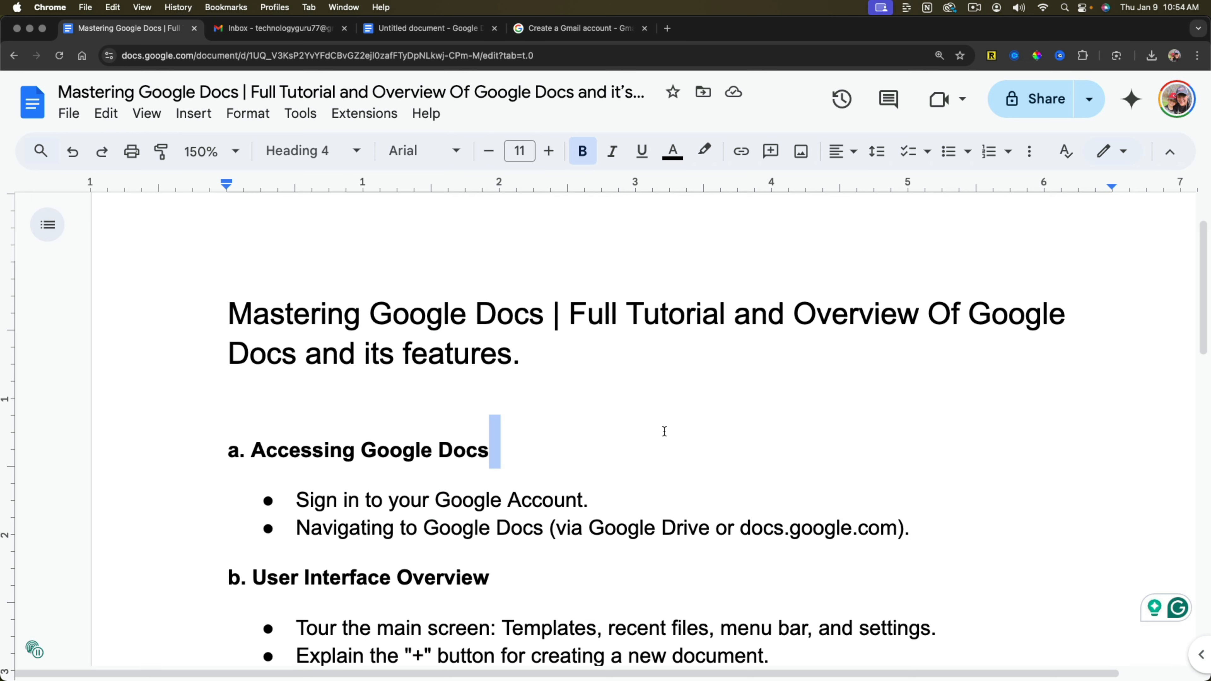
Place the text cursor in the document's main title and check the document's save status.
scroll(588, 414, "down", 1)
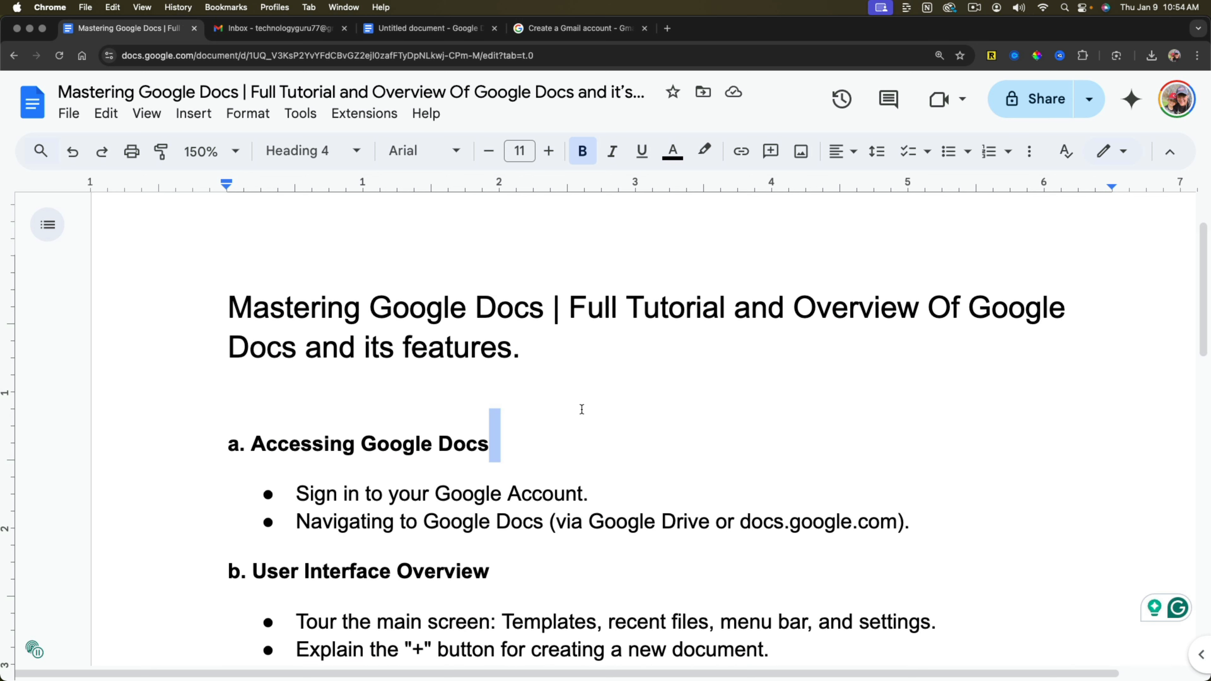
scroll(581, 405, "up", 1)
left_click(581, 406)
left_click(450, 318)
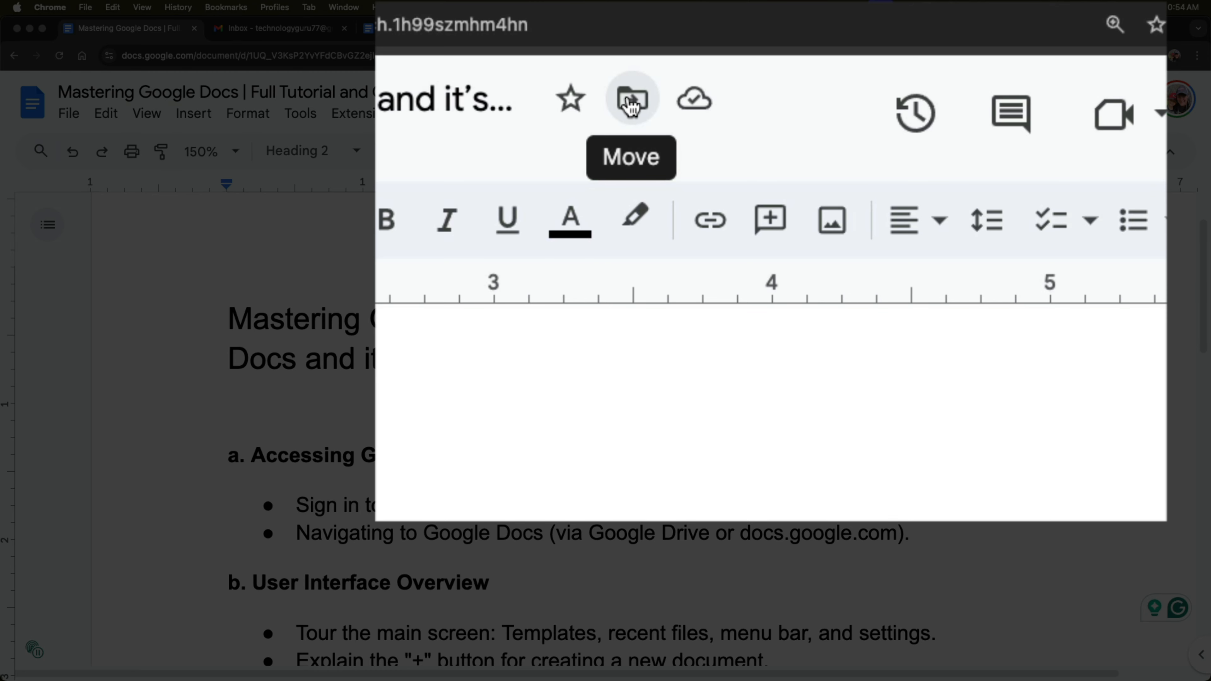
left_click(696, 109)
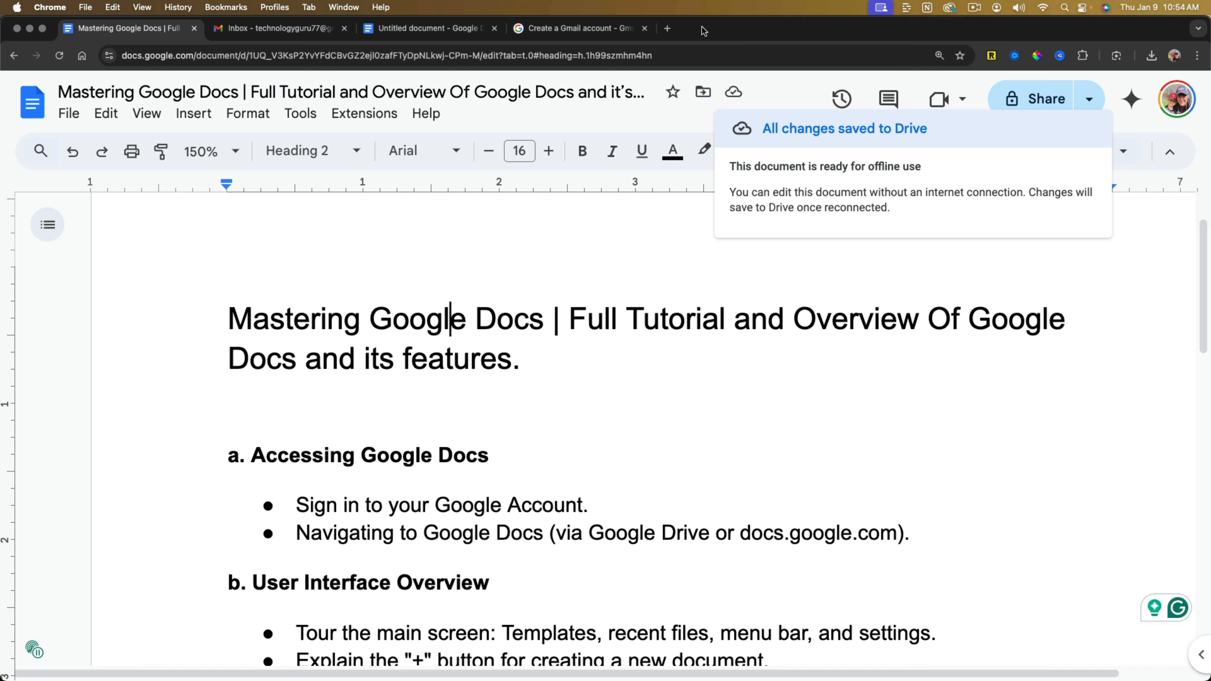
Switch to Google Drive in a new browser tab and open the "Mastering Google Docs" document from My Drive.
left_click(667, 29)
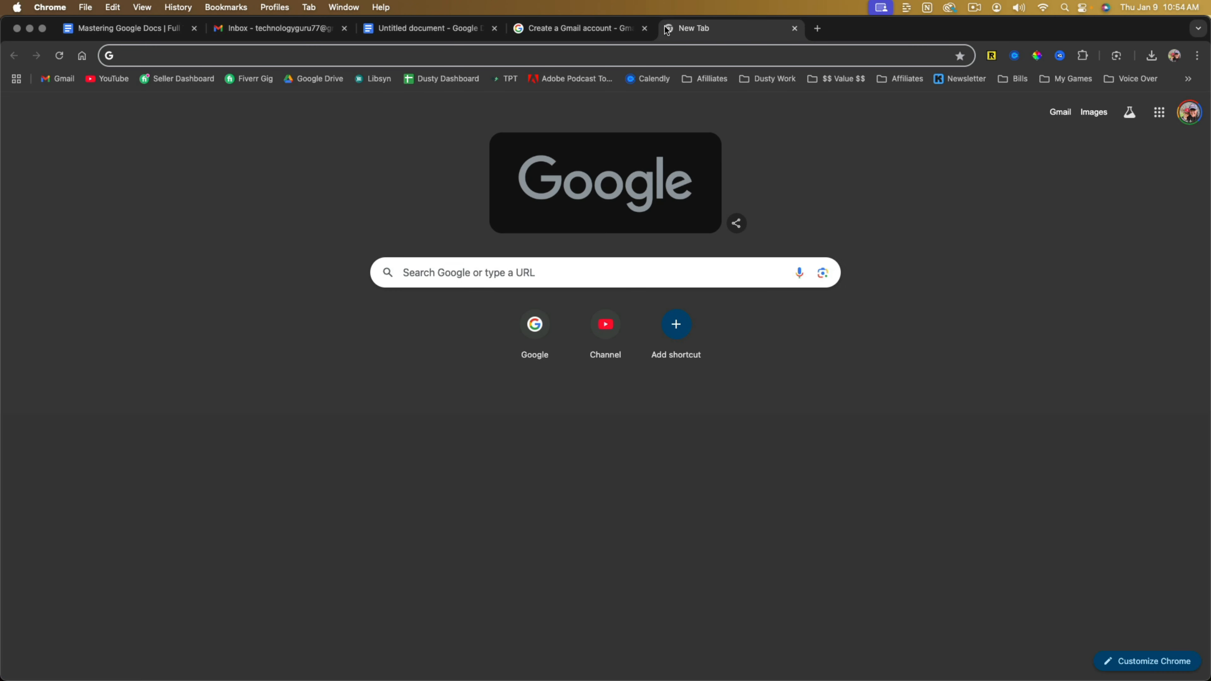
left_click(311, 83)
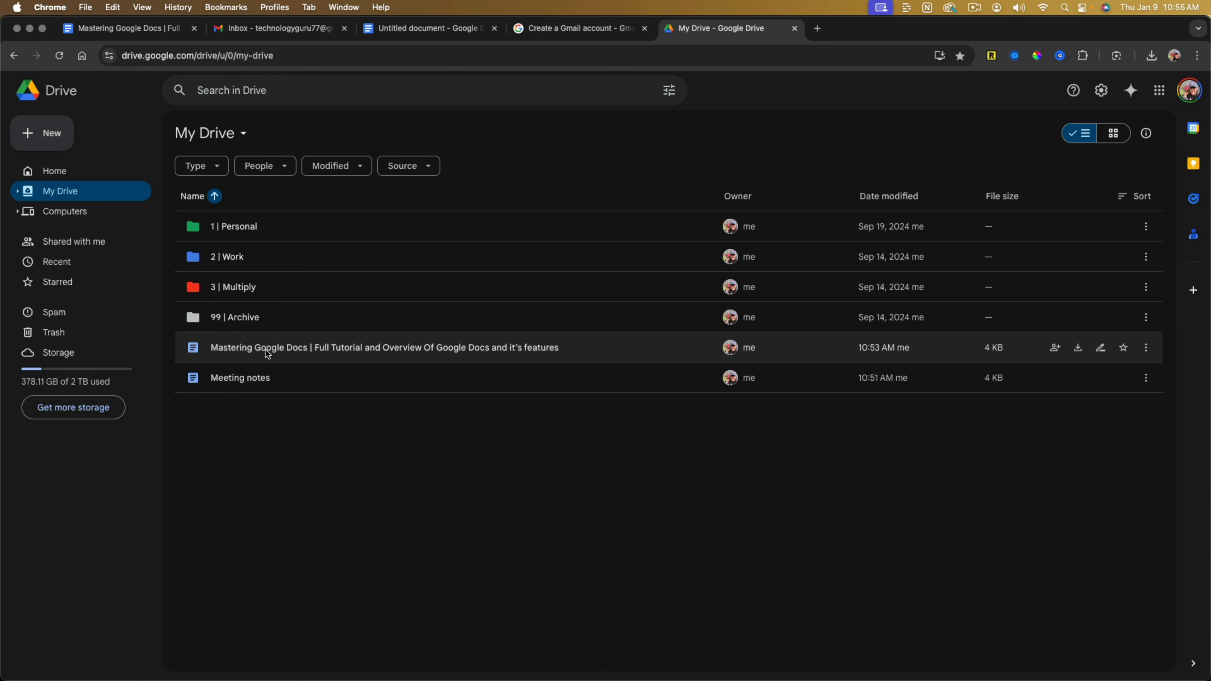
double_click(265, 350)
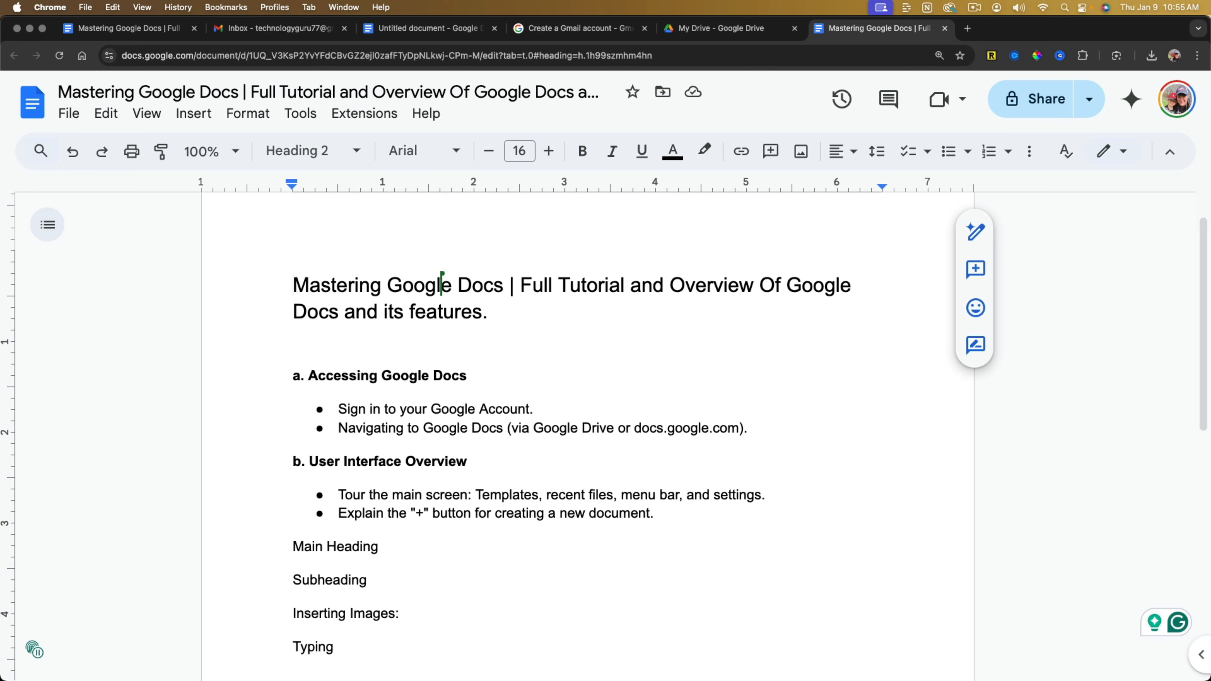
Review the paragraph styles for the document's two-line main title and apply the Heading 1 style to it.
left_click(574, 373)
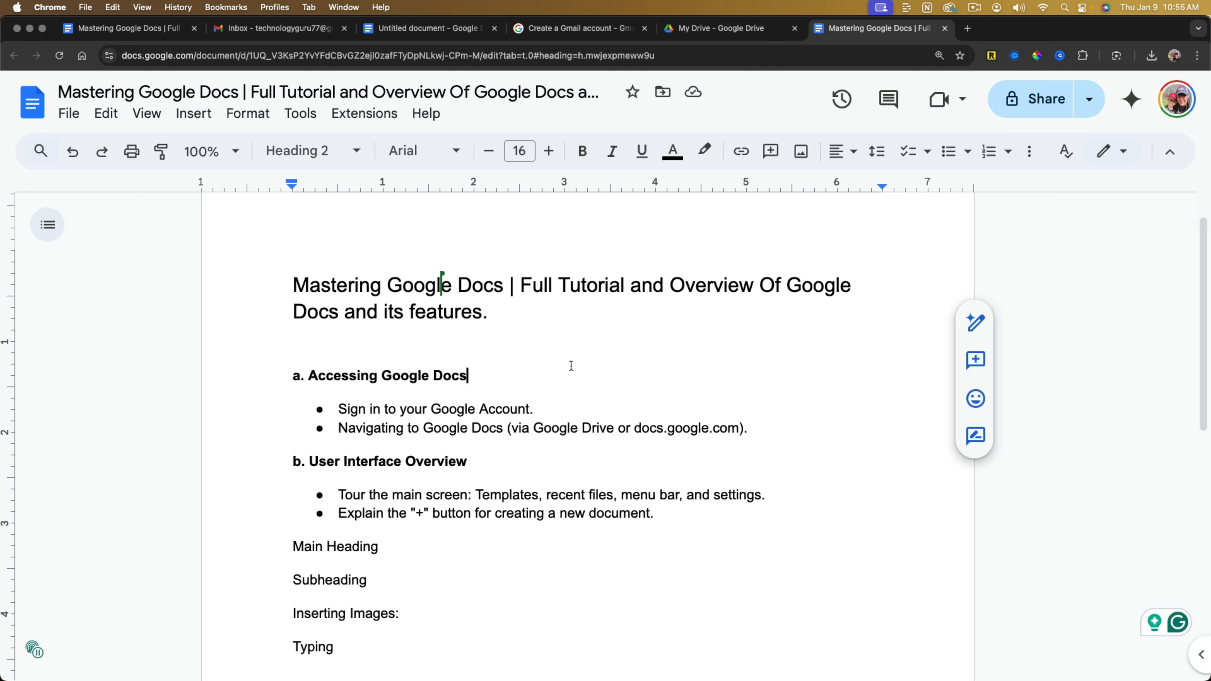
left_click(461, 312)
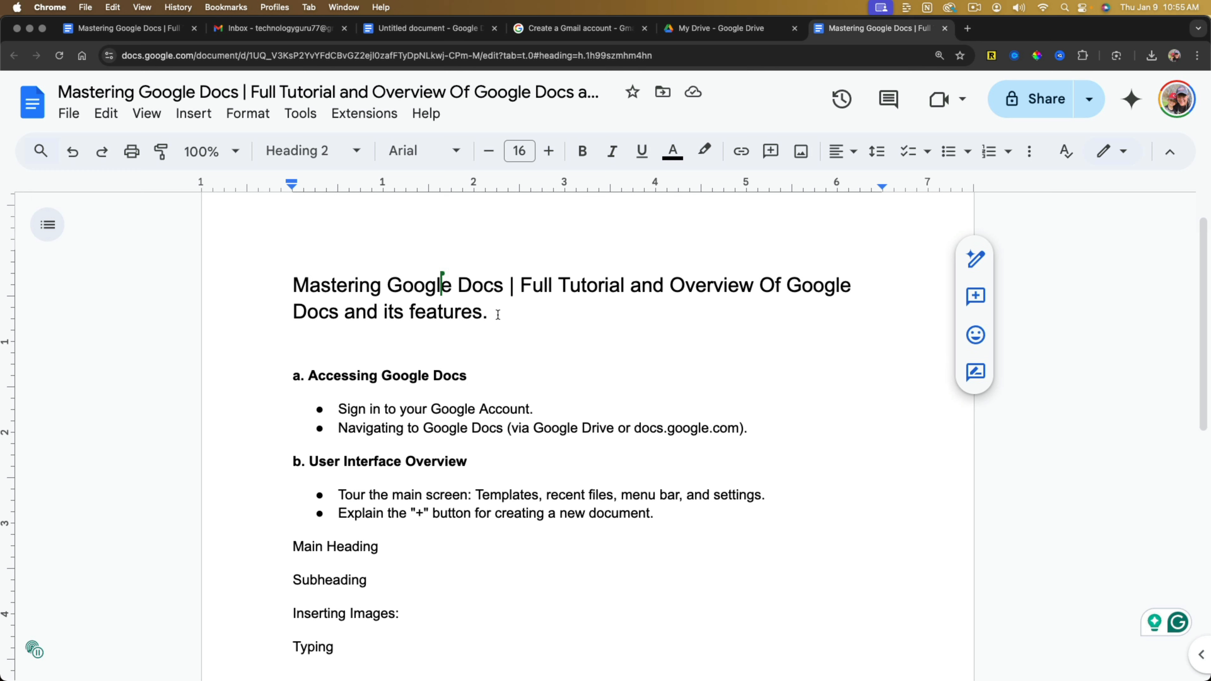
left_click_drag(498, 314, 295, 286)
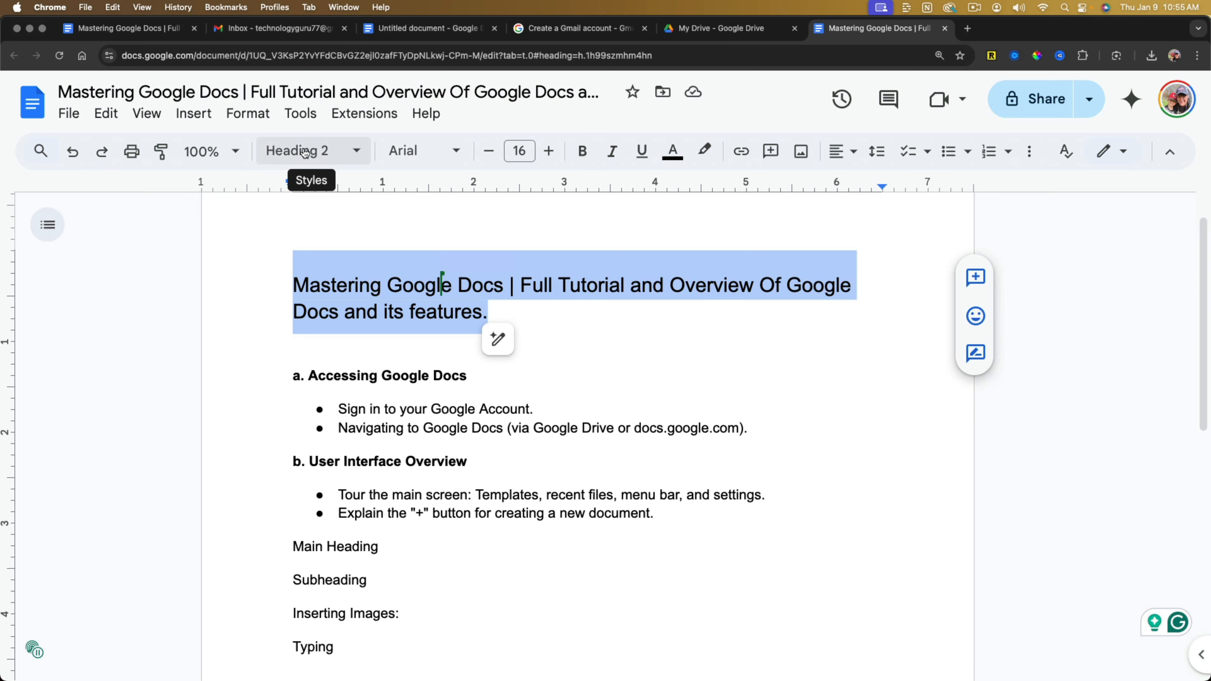
left_click(333, 152)
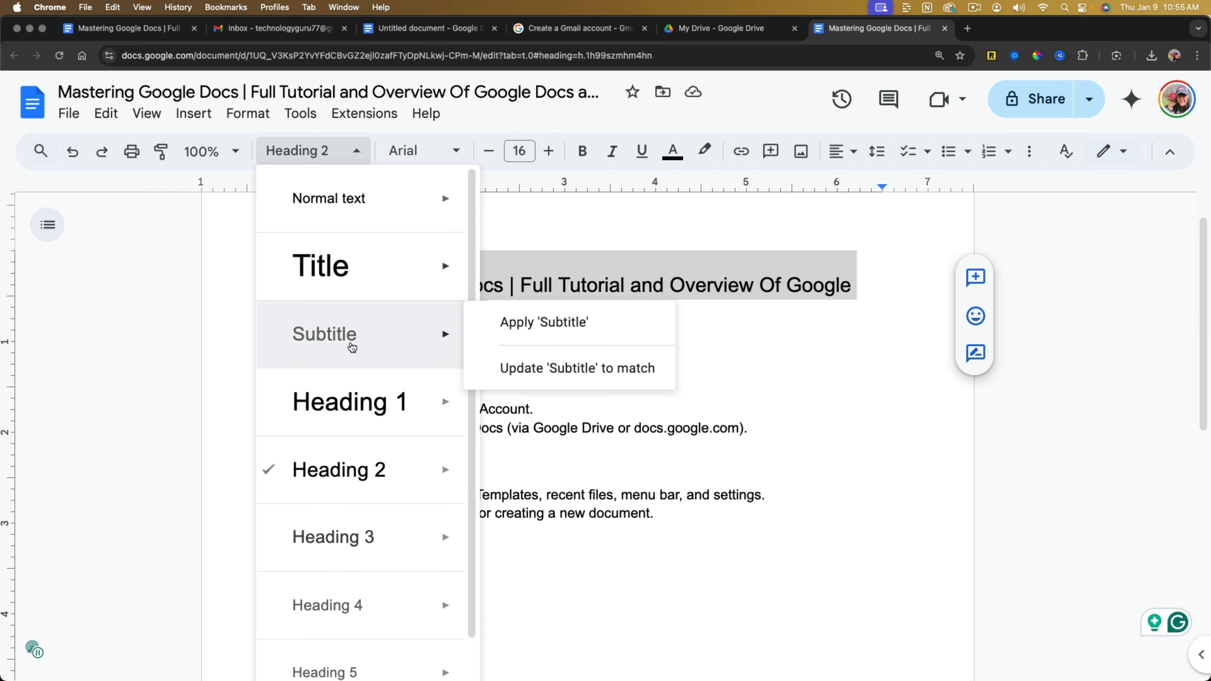
scroll(351, 343, "down", 2)
mouse_move(356, 527)
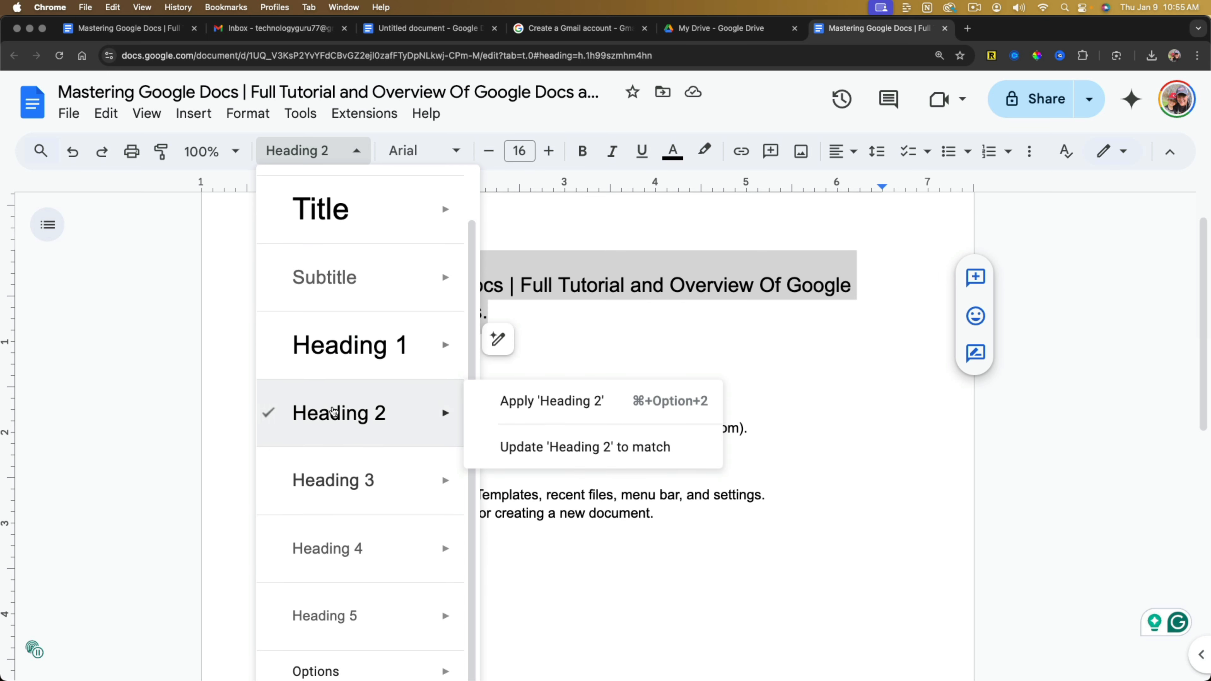
scroll(338, 420, "up", 2)
mouse_move(371, 376)
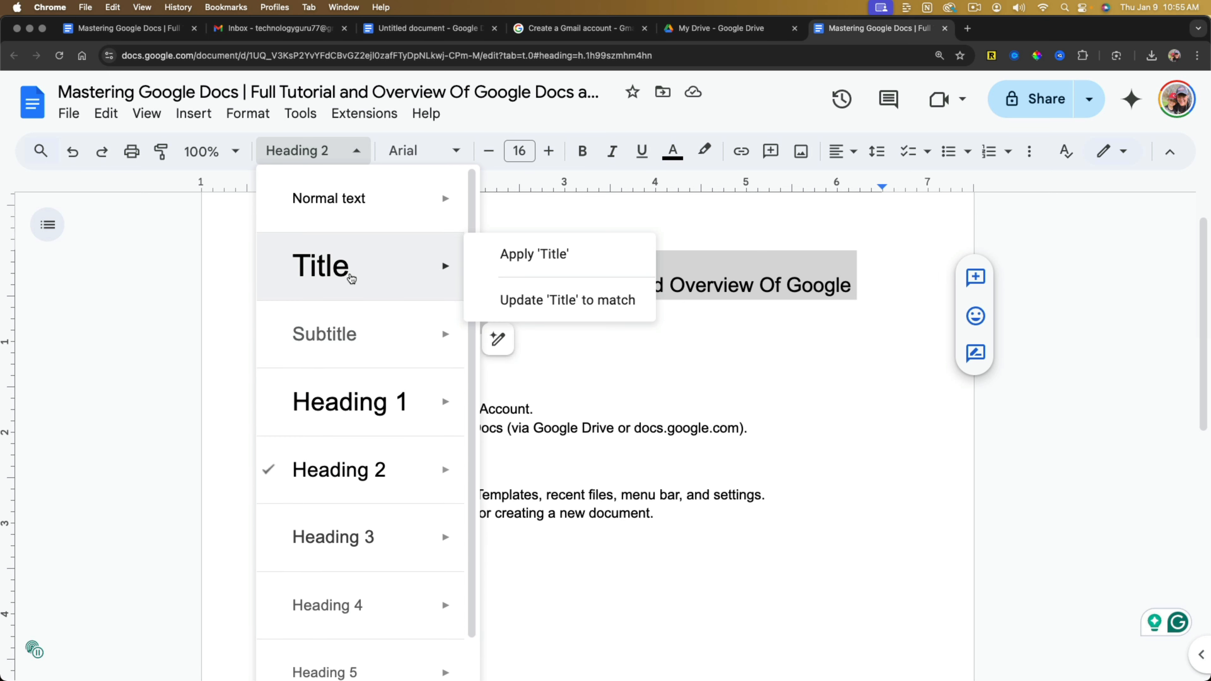
mouse_move(357, 201)
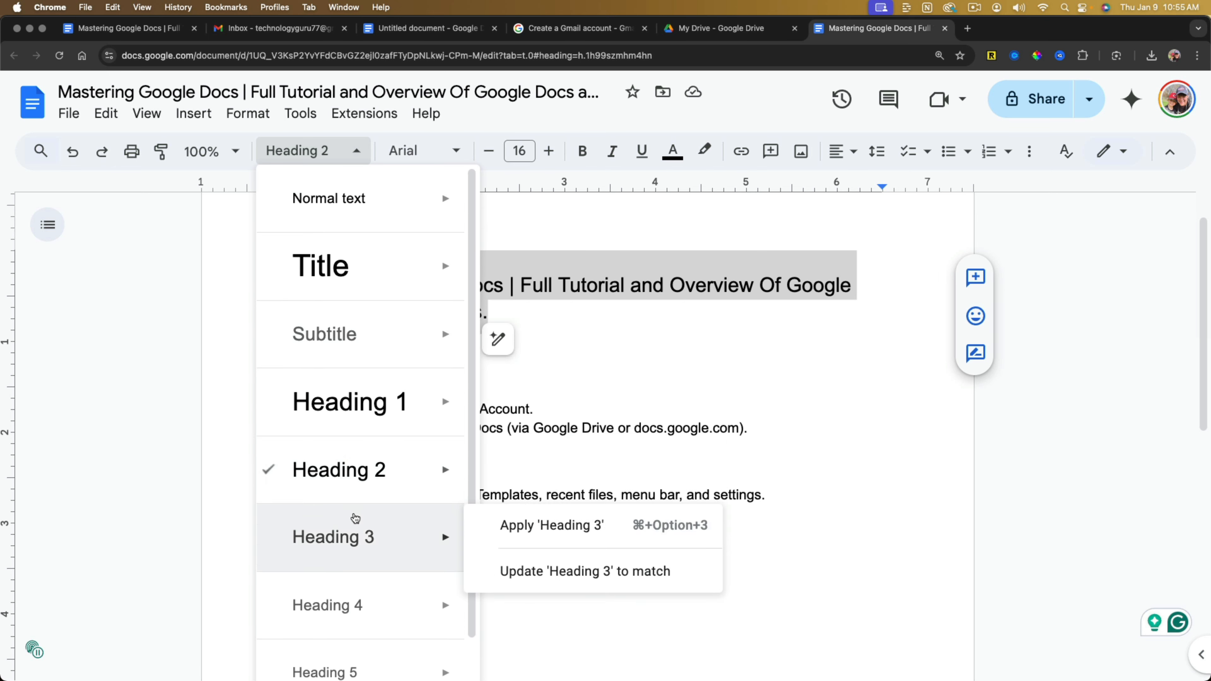
mouse_move(333, 401)
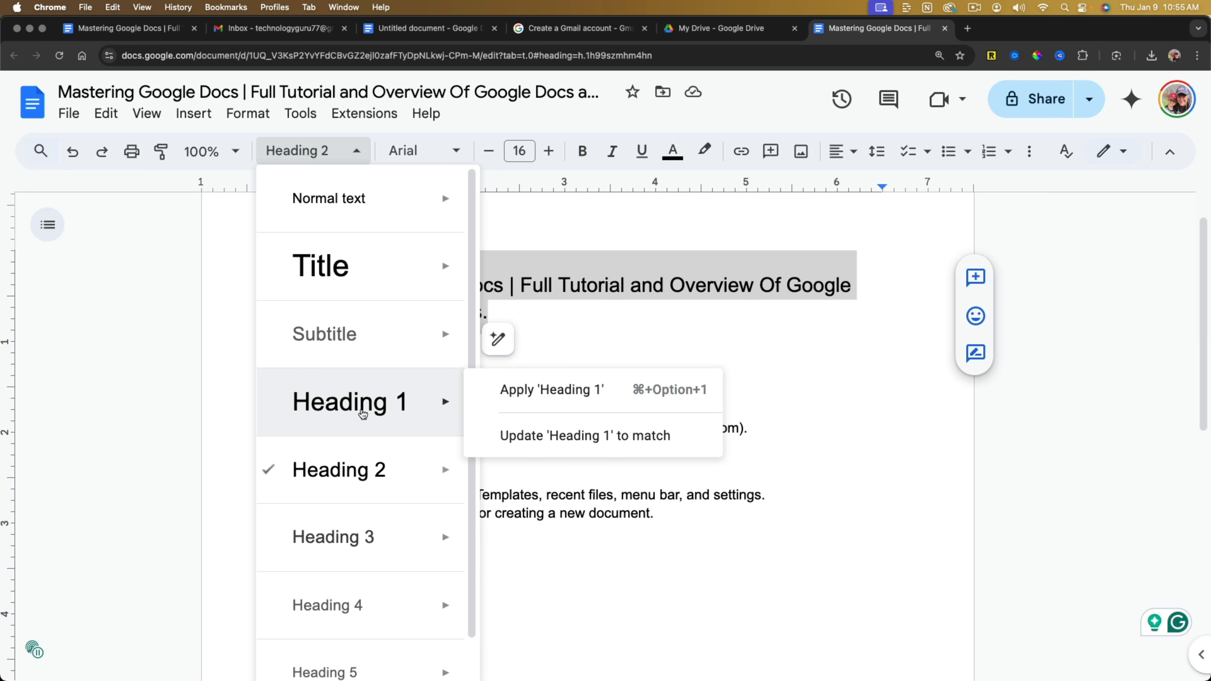
left_click(554, 389)
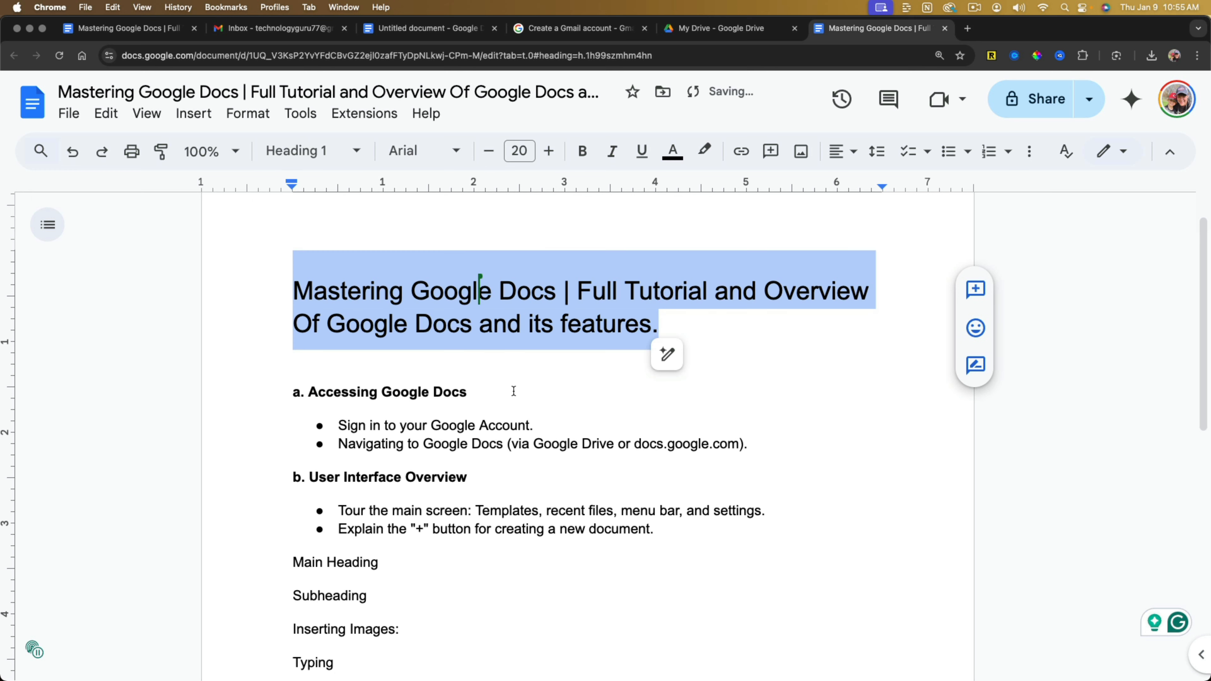
left_click(558, 392)
left_click(583, 324)
left_click(543, 444)
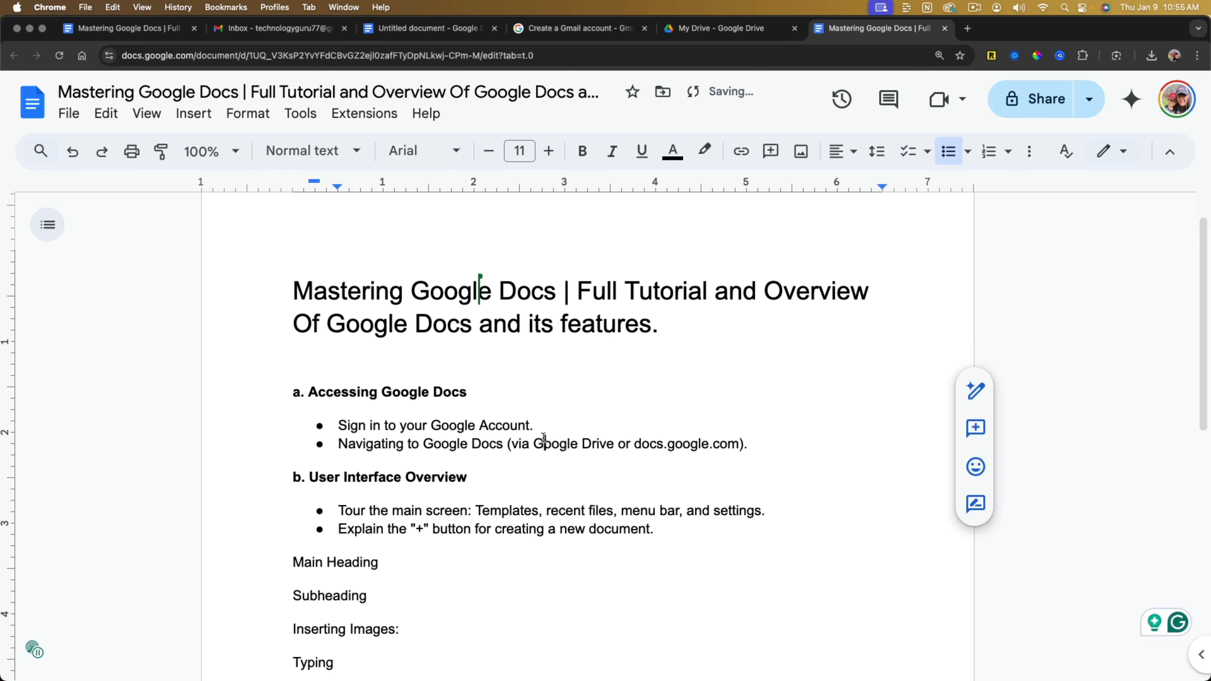
Change the entire main title's font to Trebuchet MS and replace that with Oswald.
double_click(341, 315)
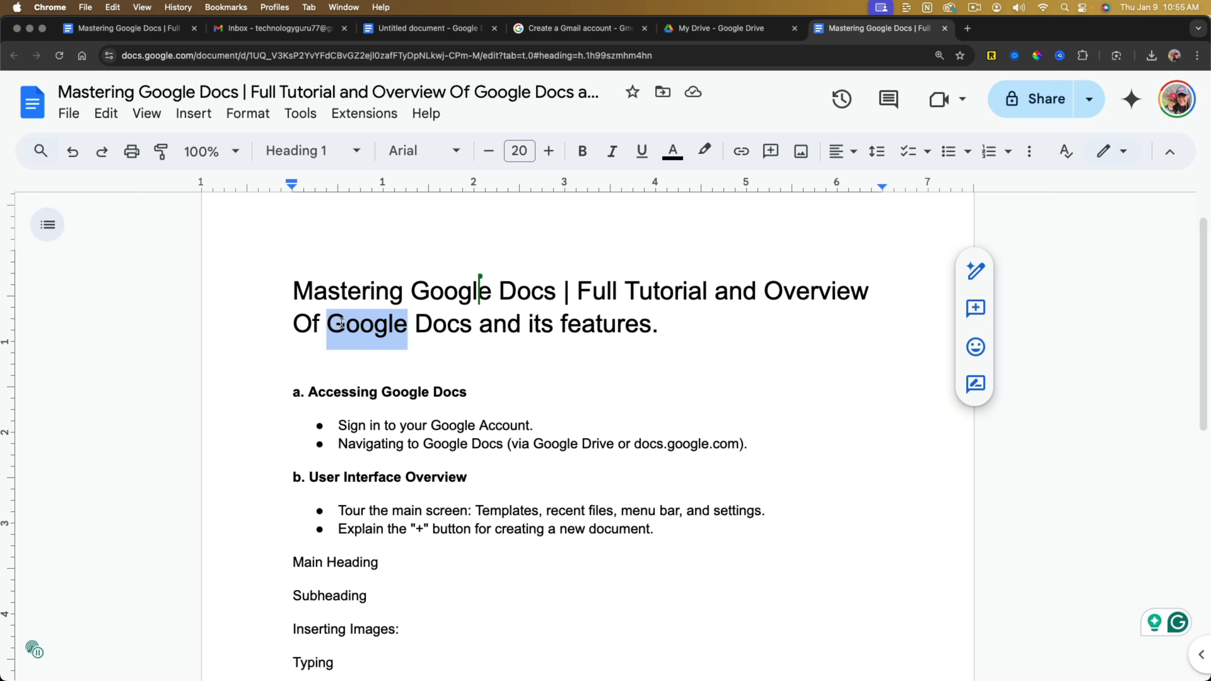
left_click_drag(309, 292, 699, 325)
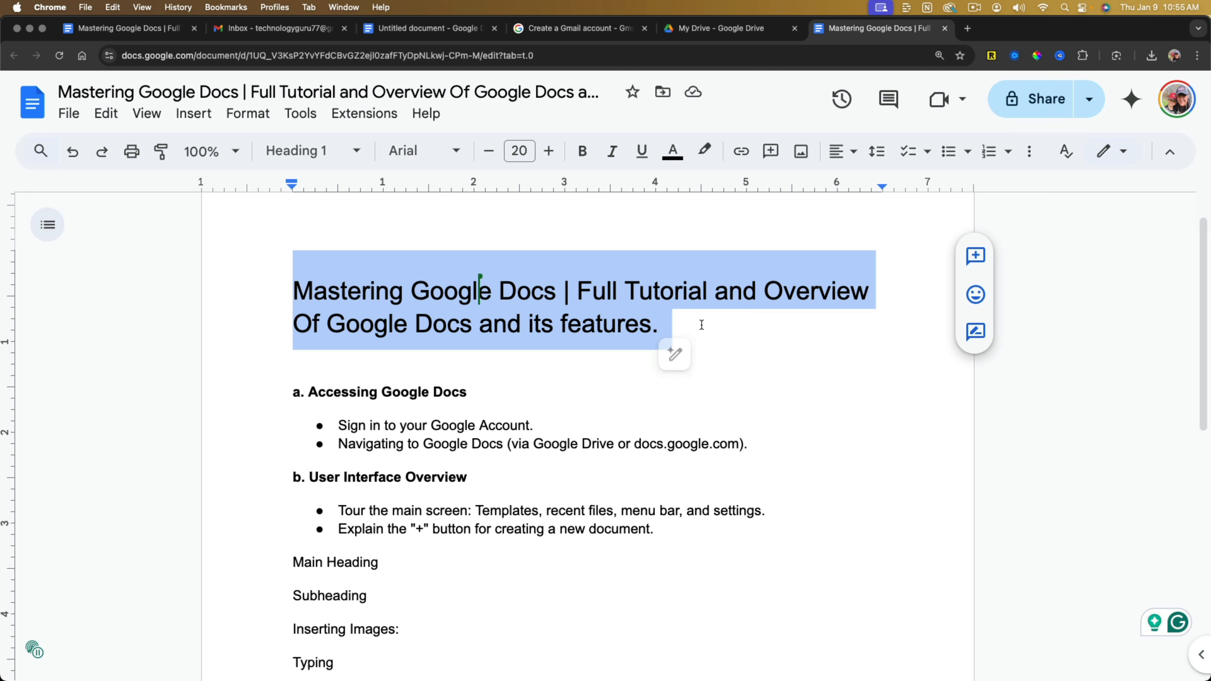
left_click(440, 158)
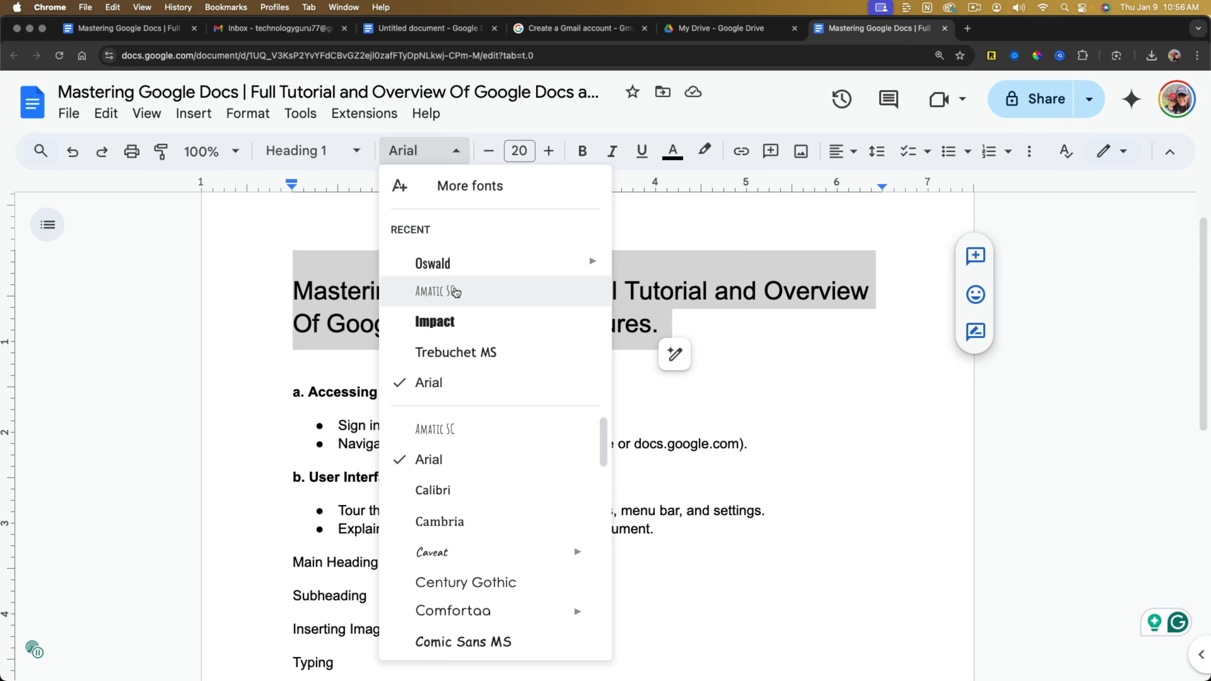
left_click(453, 353)
left_click(450, 152)
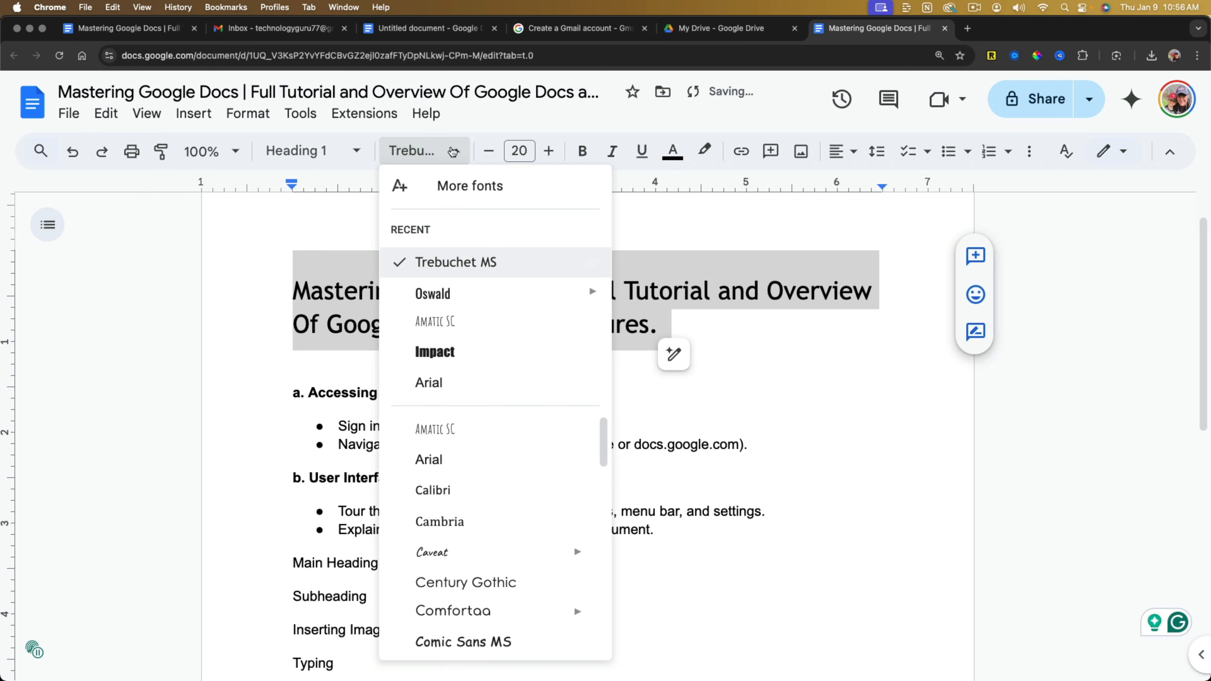
left_click(453, 292)
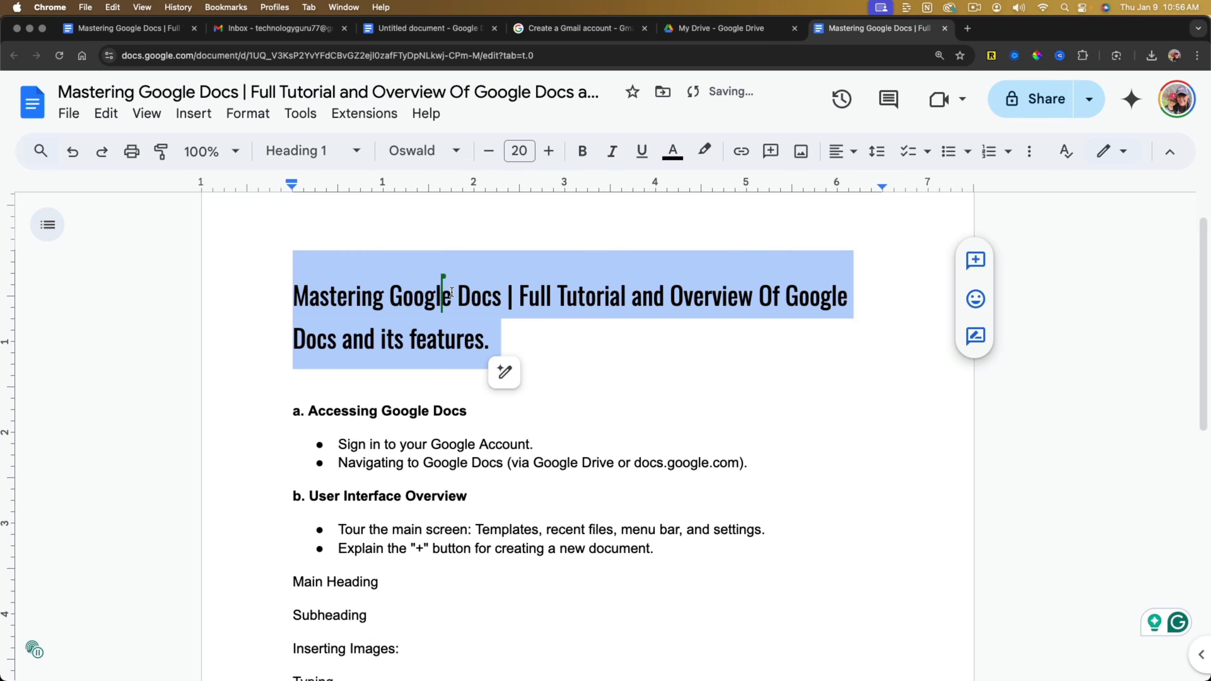
left_click(521, 324)
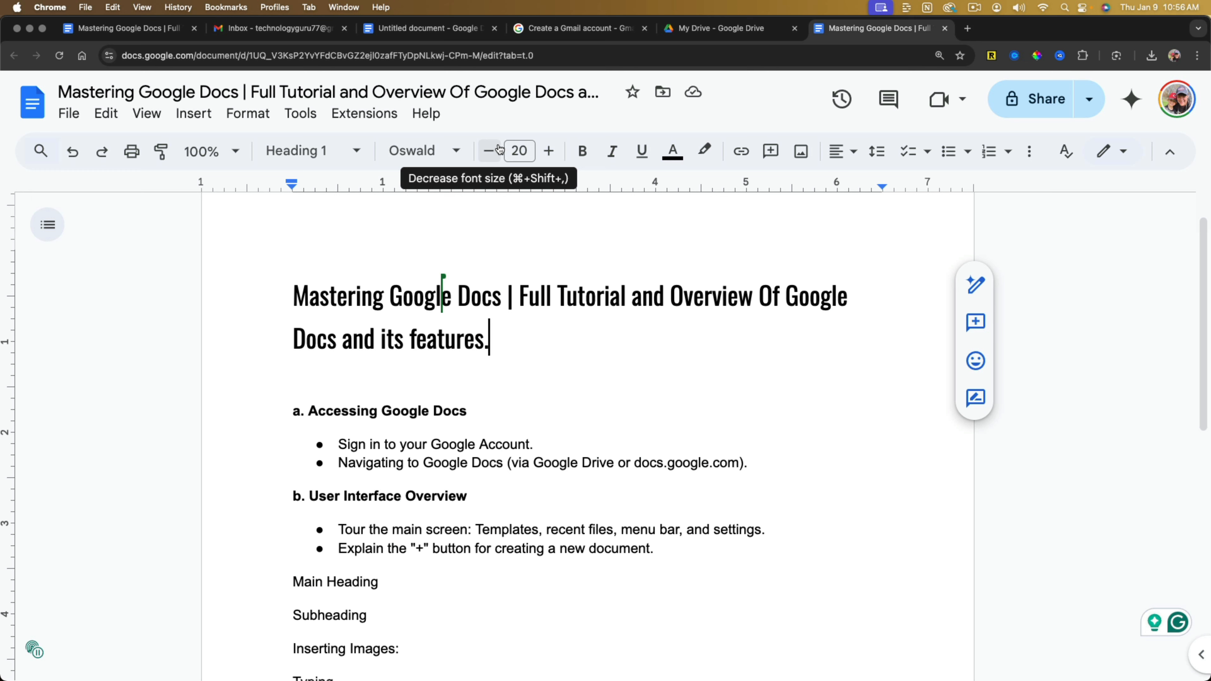
Decrease the main title's font size and raise it back to 20.
left_click_drag(493, 339, 258, 292)
left_click(489, 152)
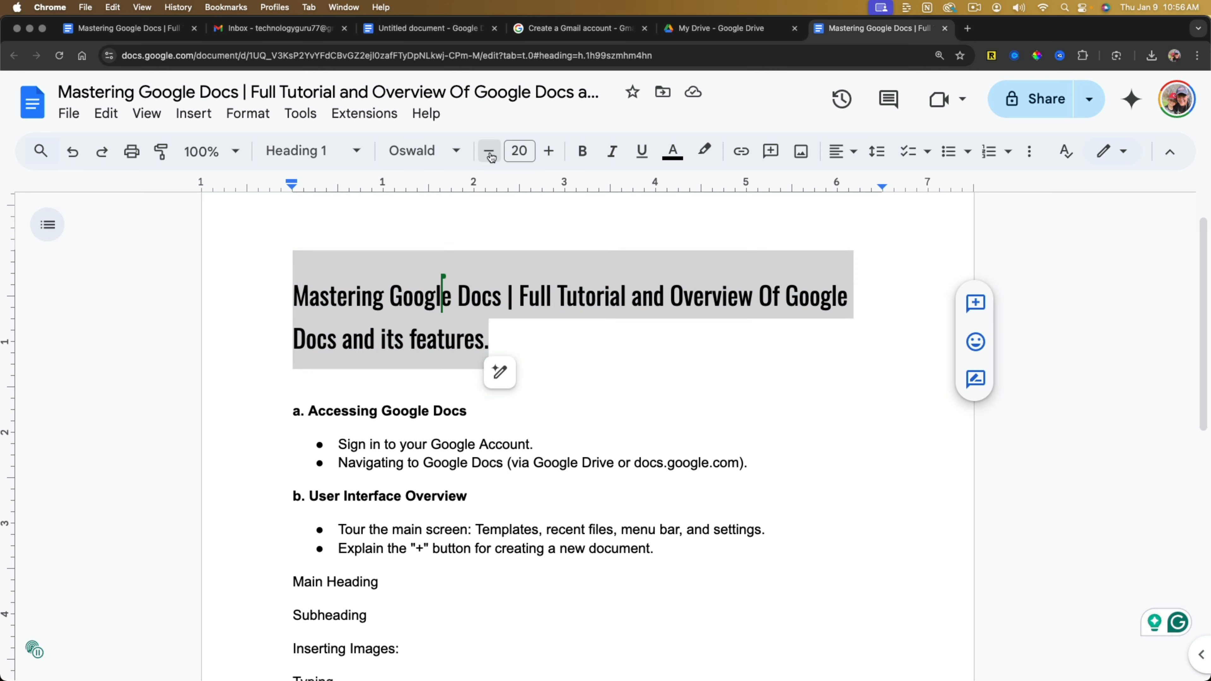
left_click(489, 153)
left_click(549, 152)
left_click(549, 152)
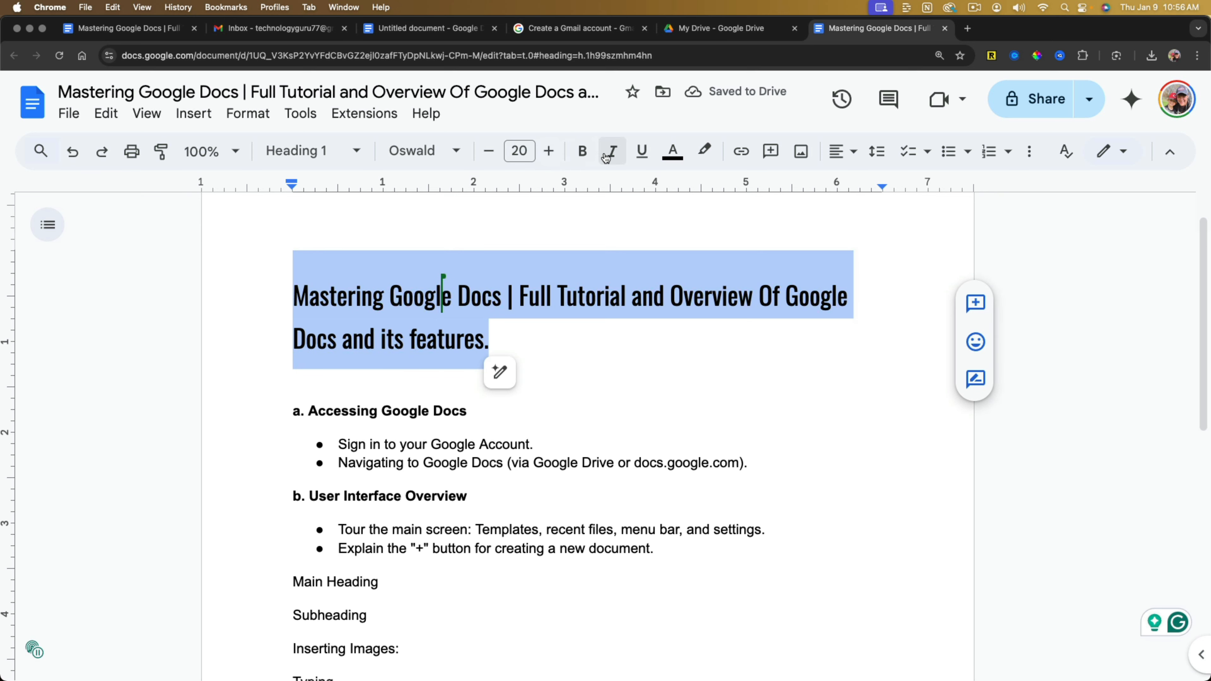
Format the selected main title as bold, italic and underlined.
left_click(589, 152)
left_click(614, 153)
left_click(642, 152)
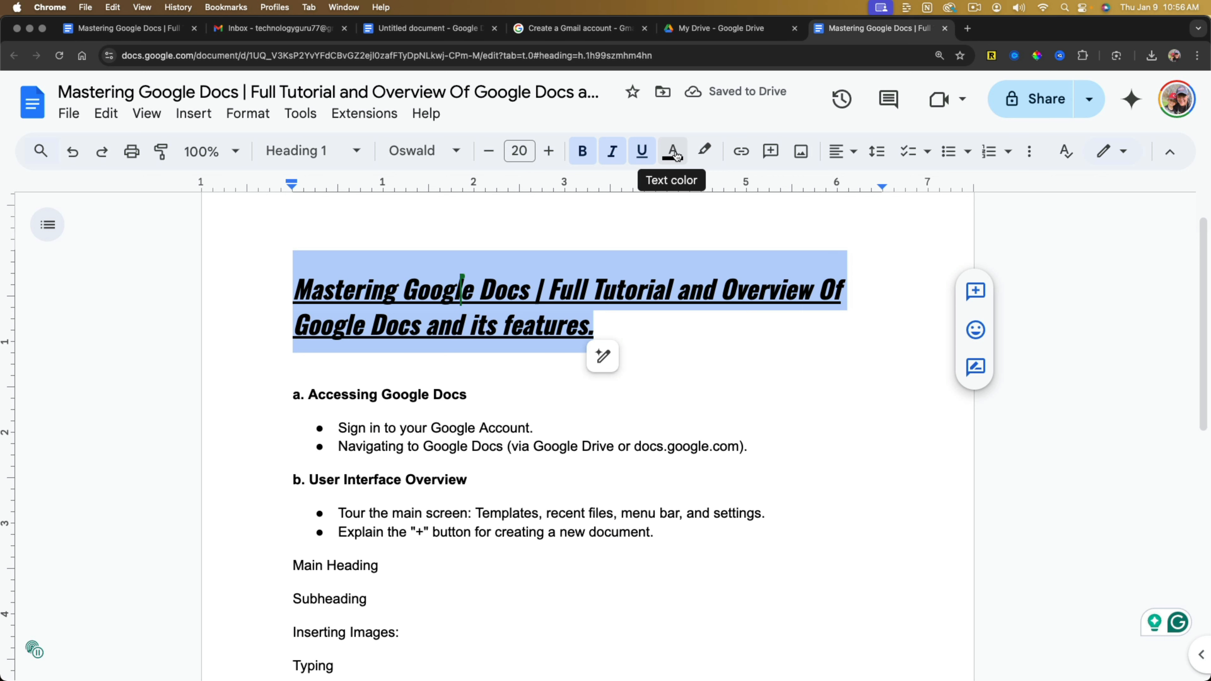
Color the selected main title's text red and highlight it in yellow.
left_click(677, 157)
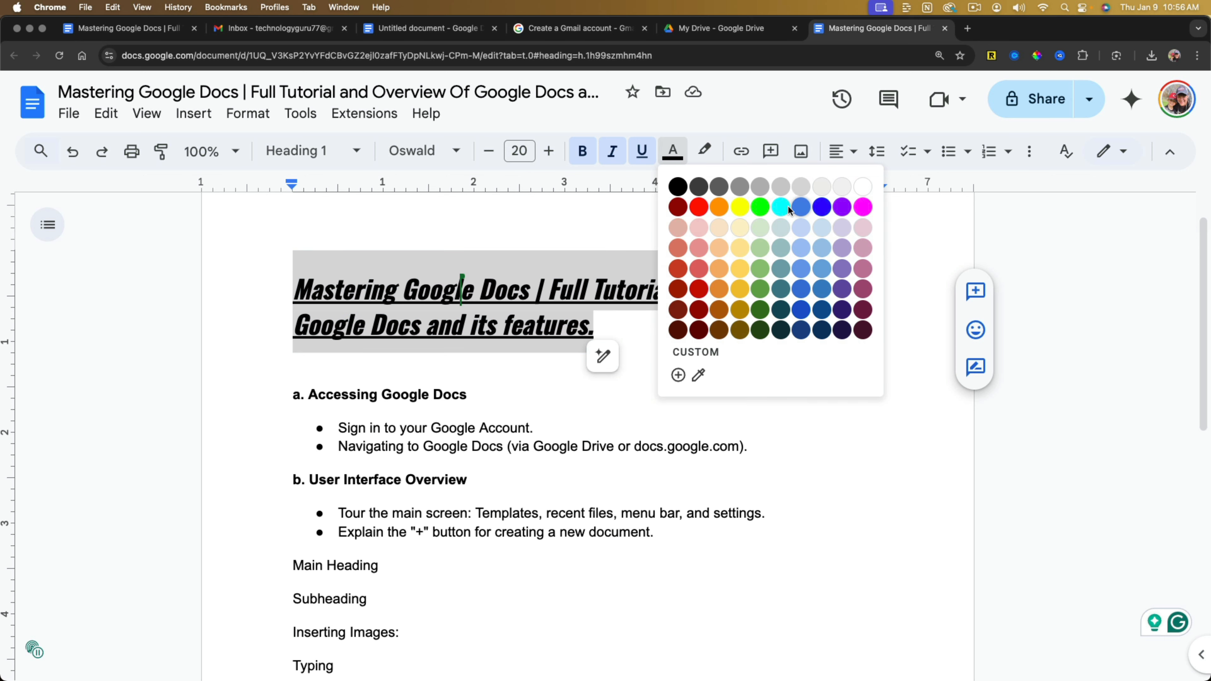
left_click(698, 206)
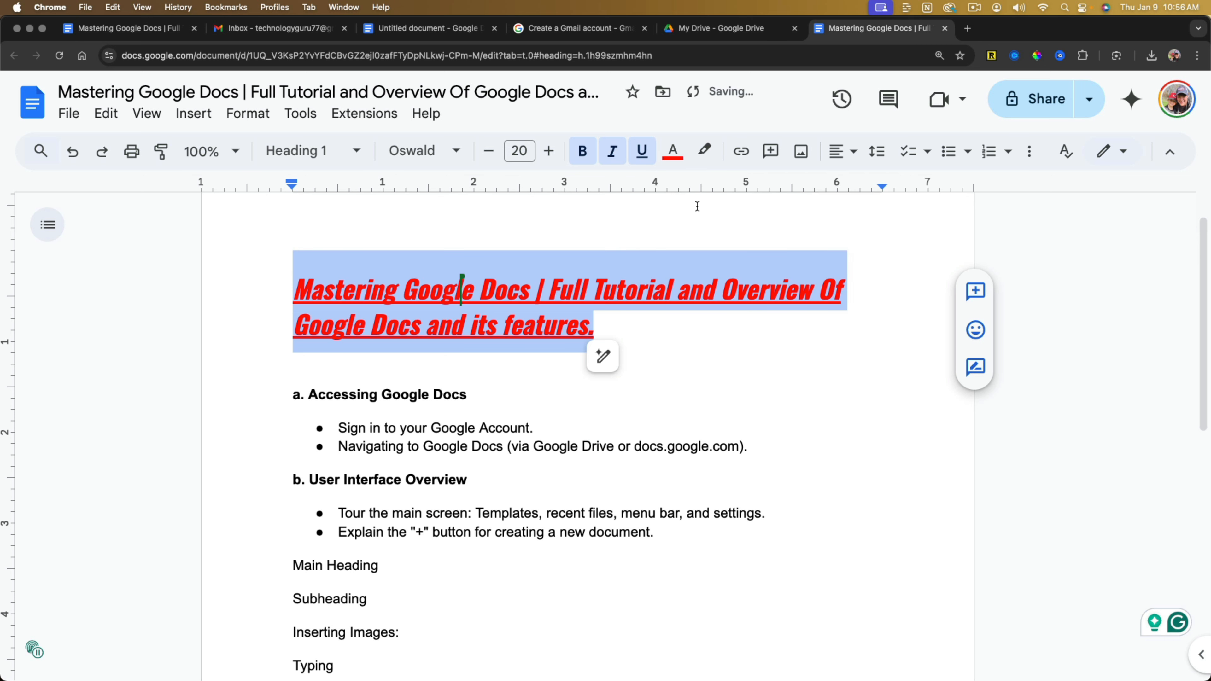
left_click(705, 152)
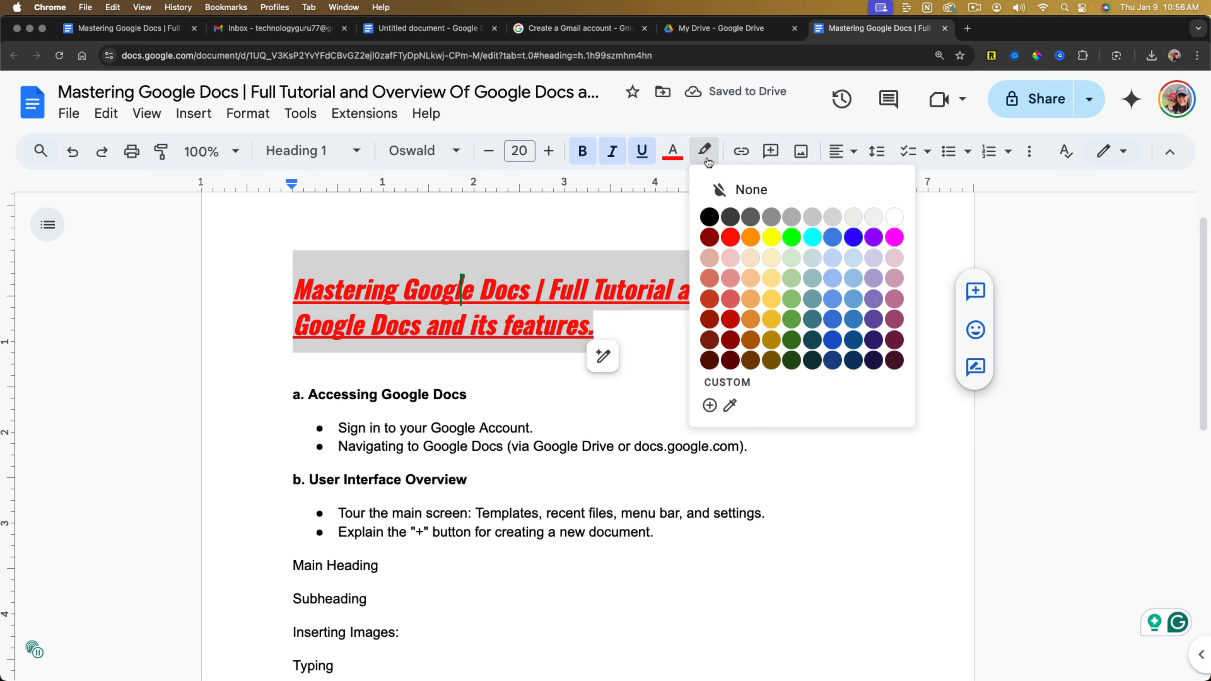
left_click(771, 237)
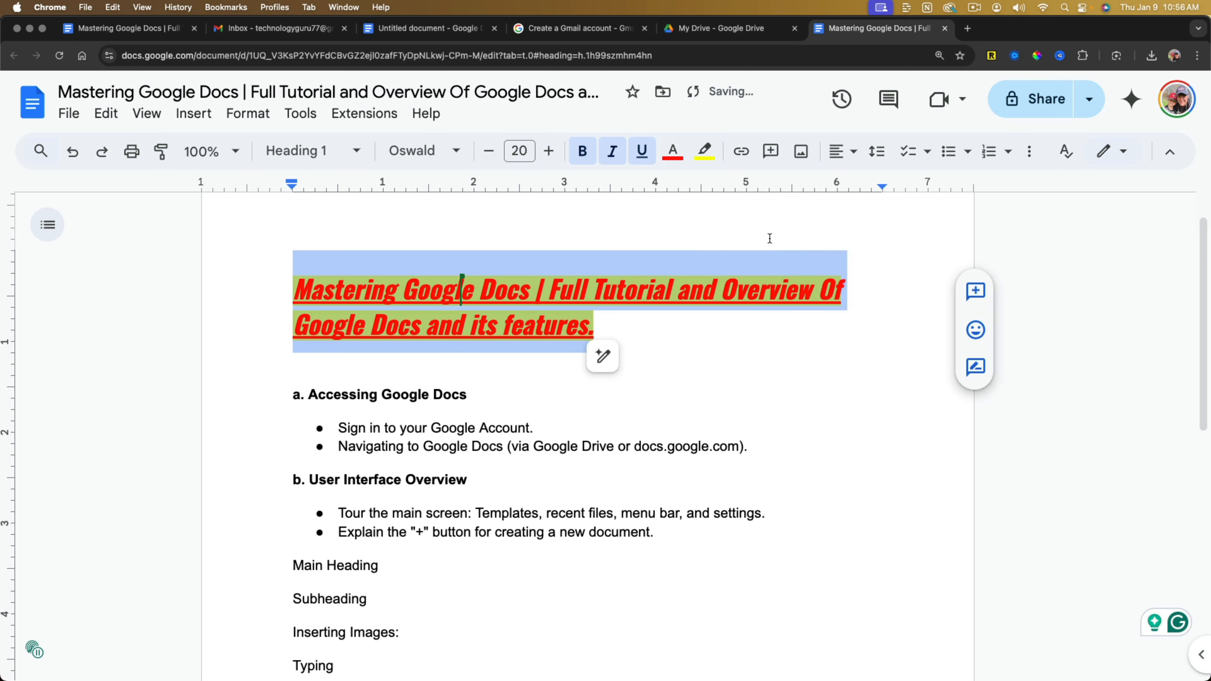
left_click(710, 363)
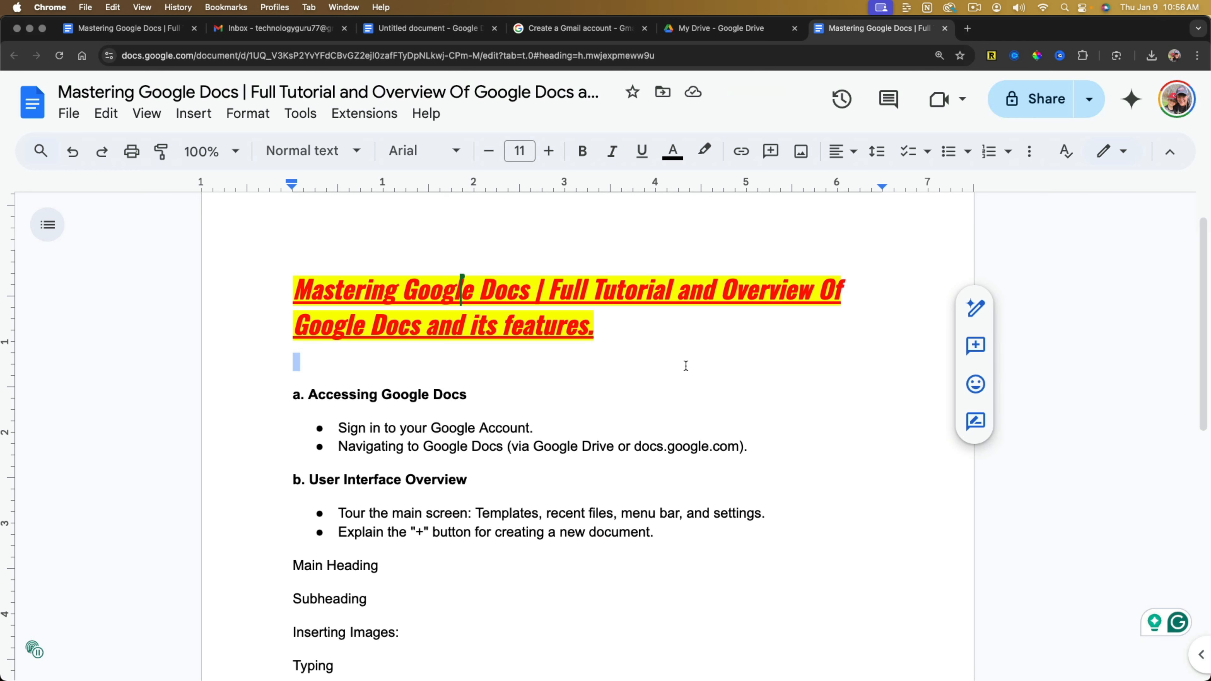
Undo the main title's yellow highlight, red text color and underline.
left_click(72, 159)
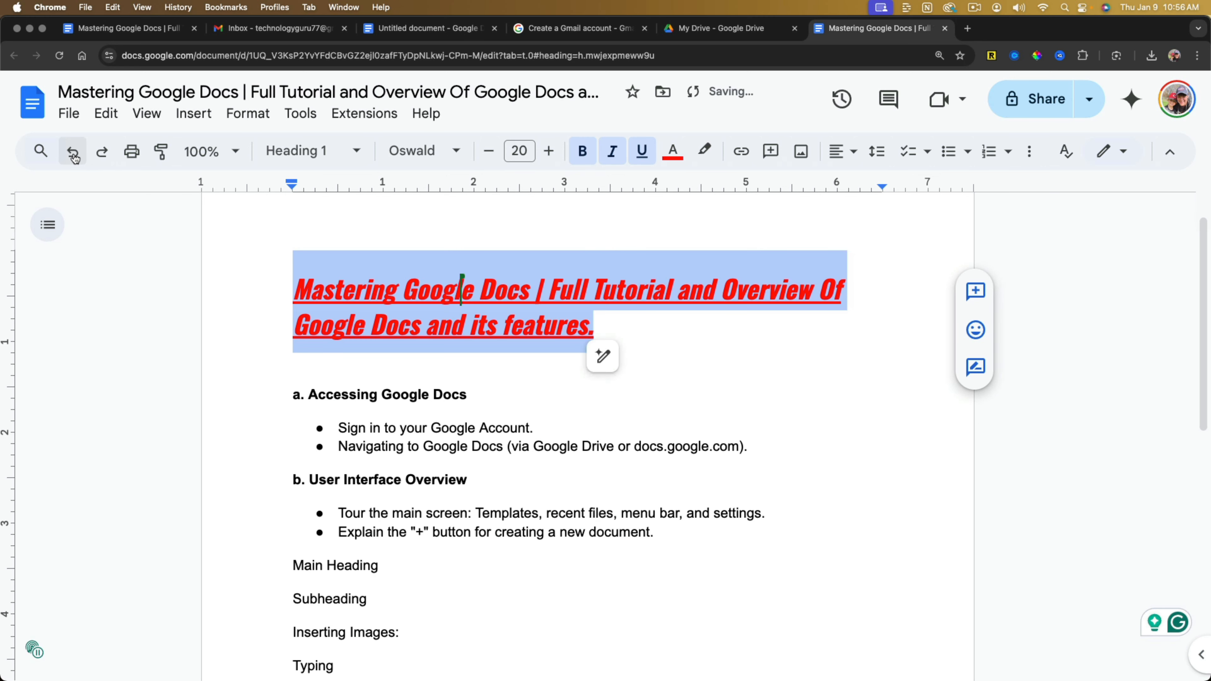
left_click(72, 159)
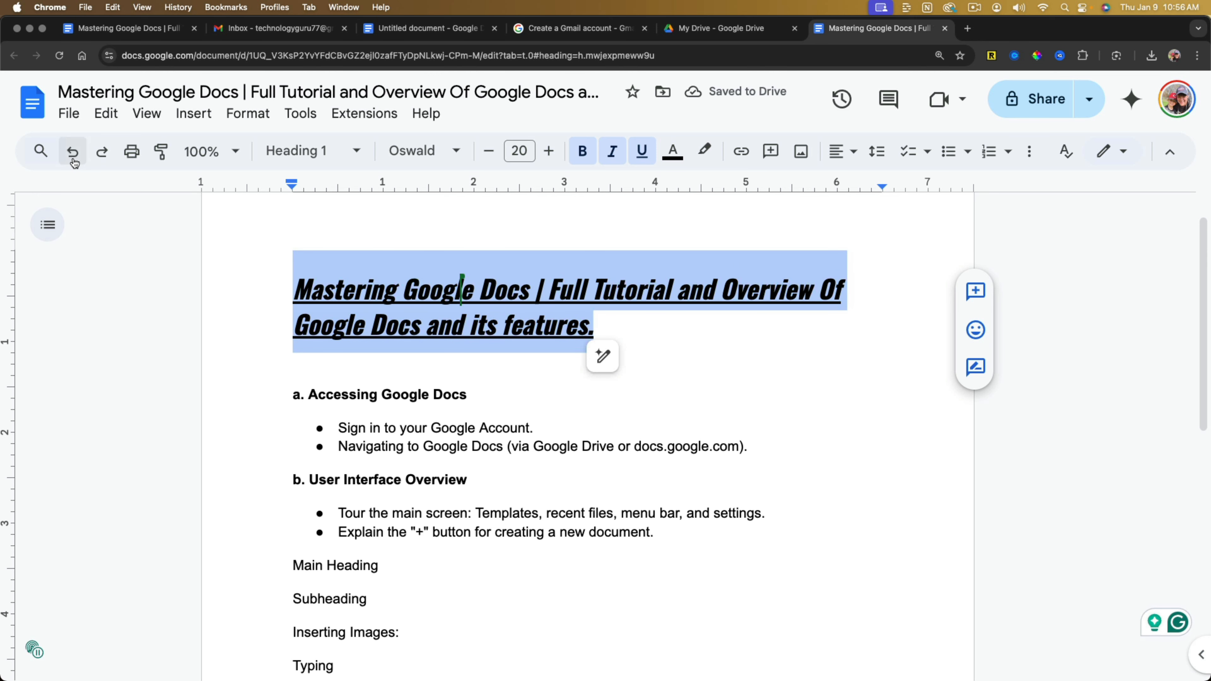
left_click(72, 159)
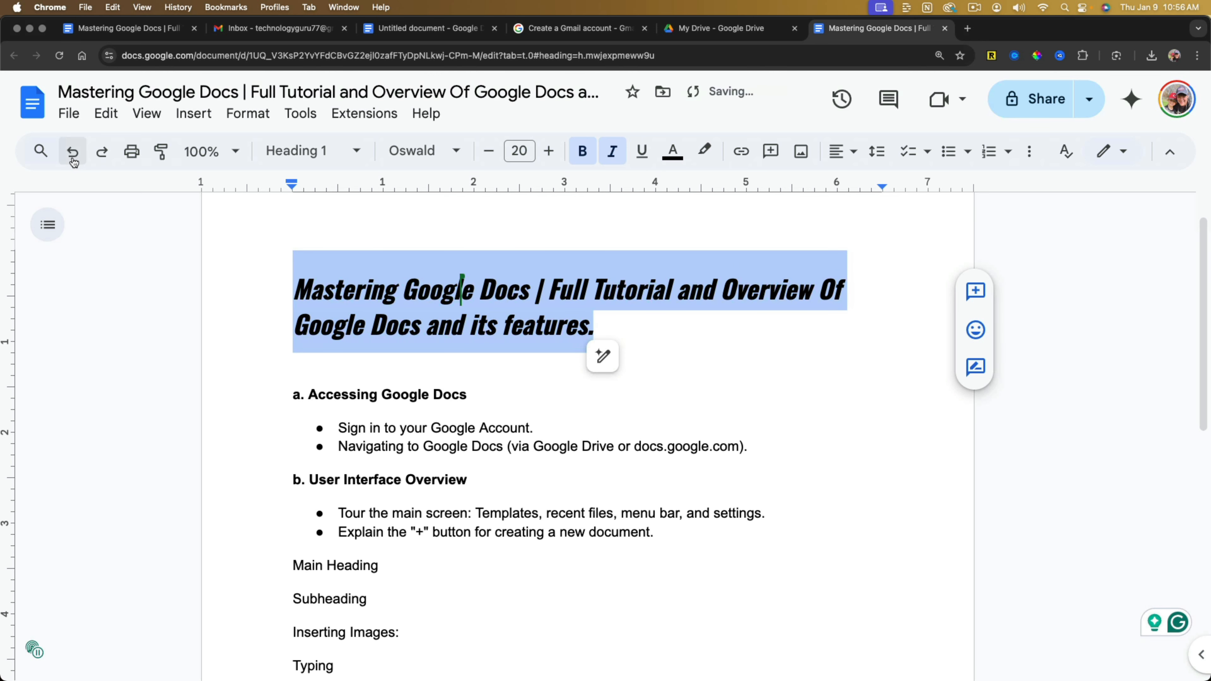
Step back and forth through the title's latest formatting changes with undo and redo, ending with its underline undone.
left_click(73, 159)
left_click(102, 152)
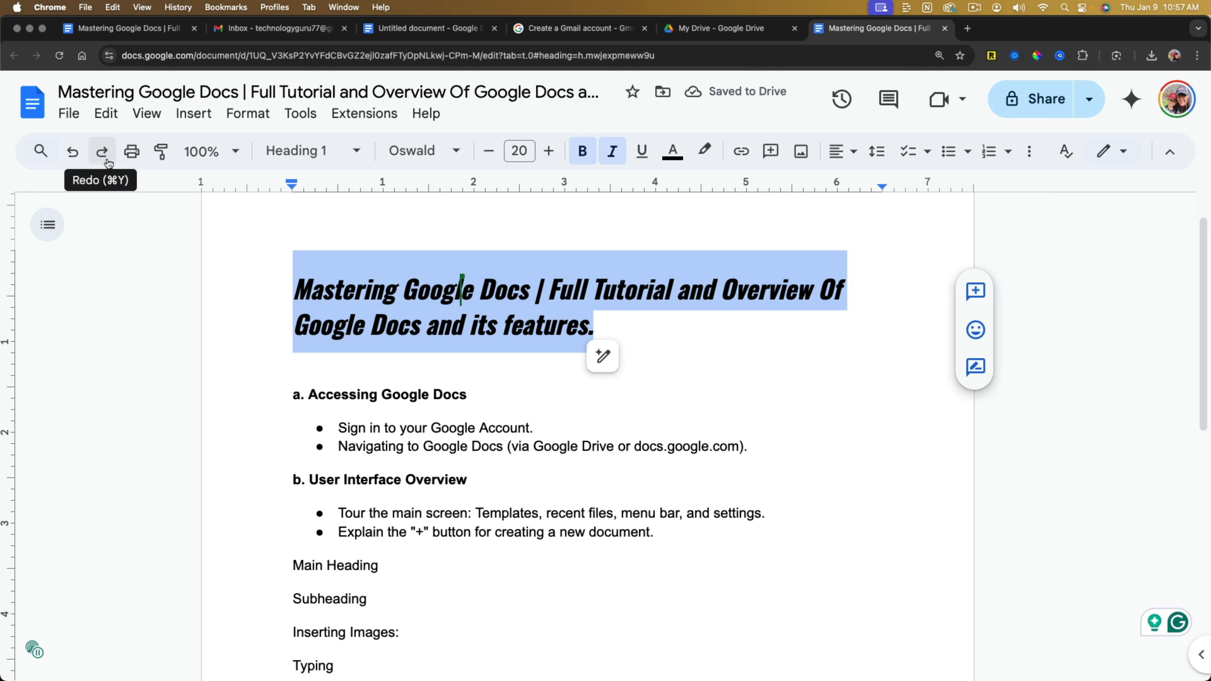
left_click(102, 153)
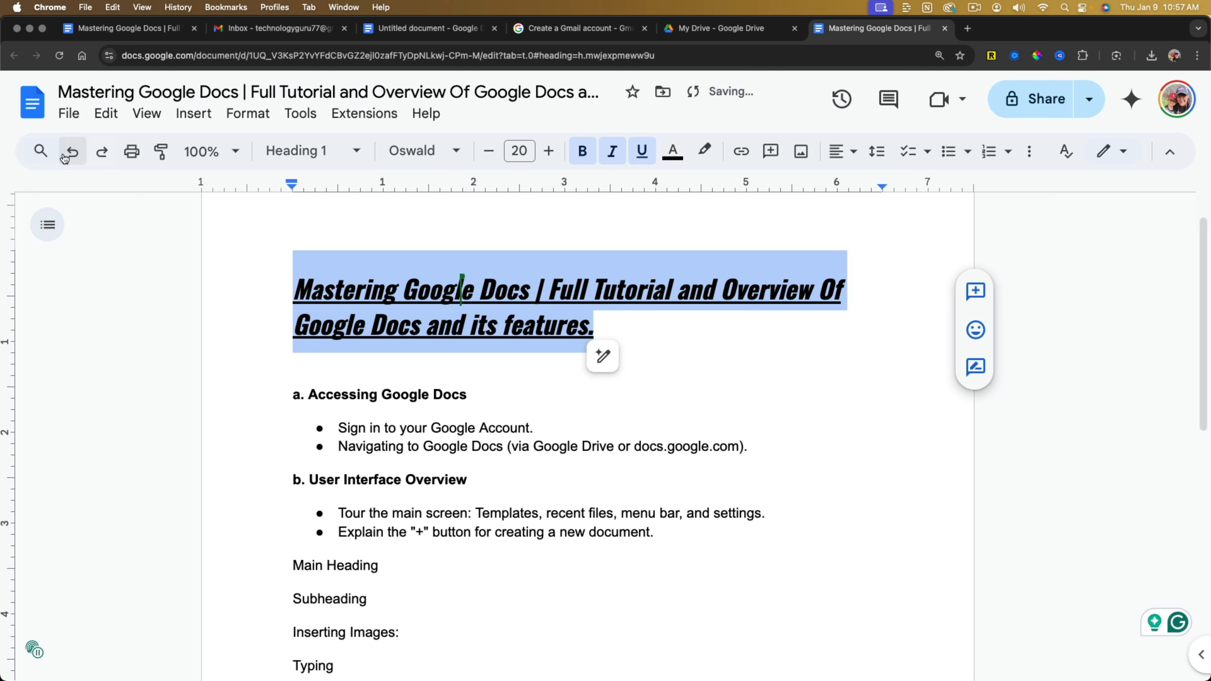
left_click(73, 153)
left_click(519, 373)
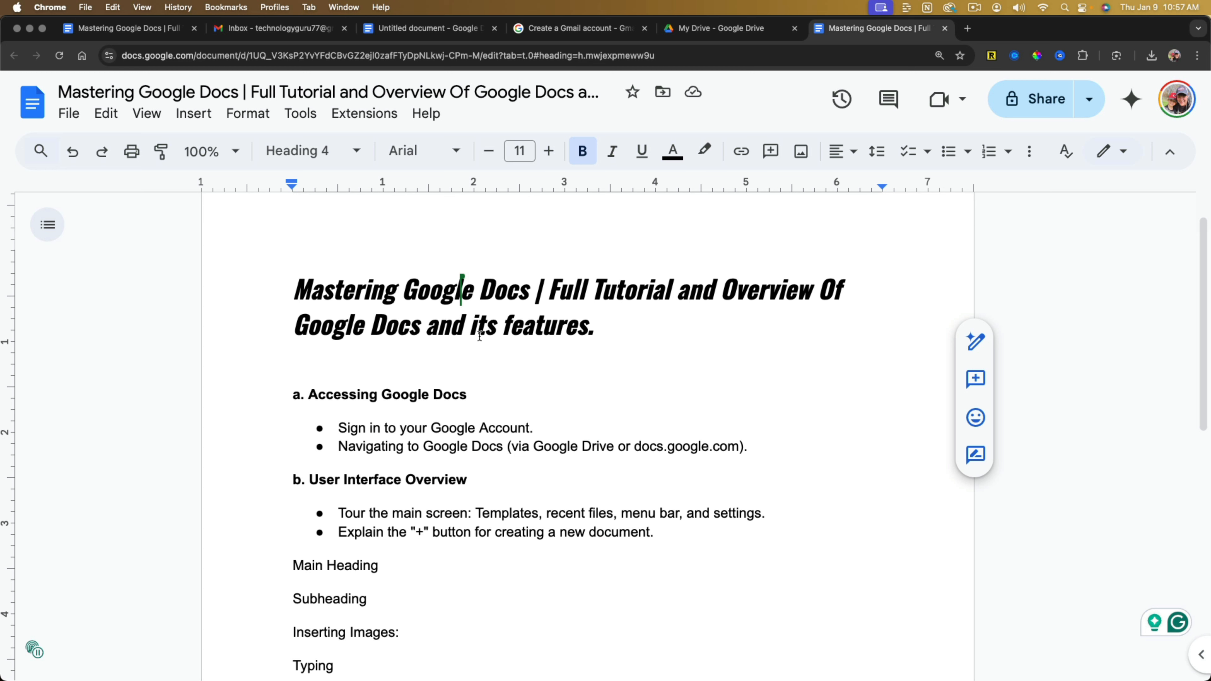
Center-align the document's two-line main title.
left_click_drag(599, 329, 278, 286)
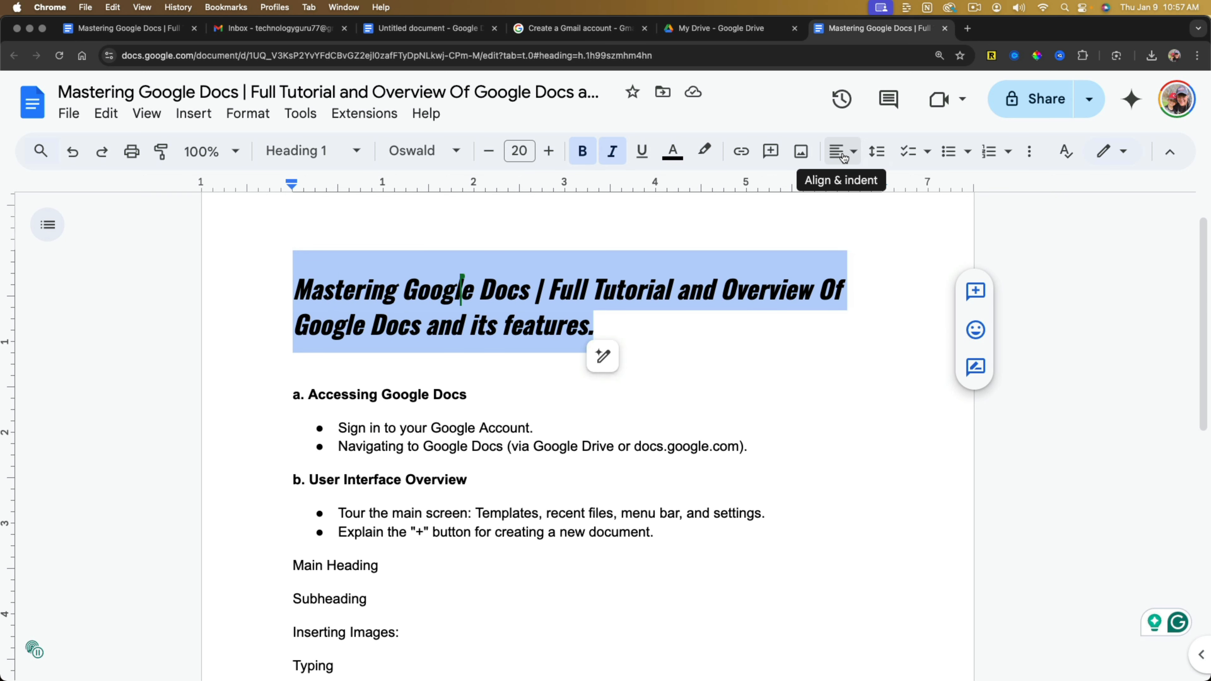
left_click(844, 156)
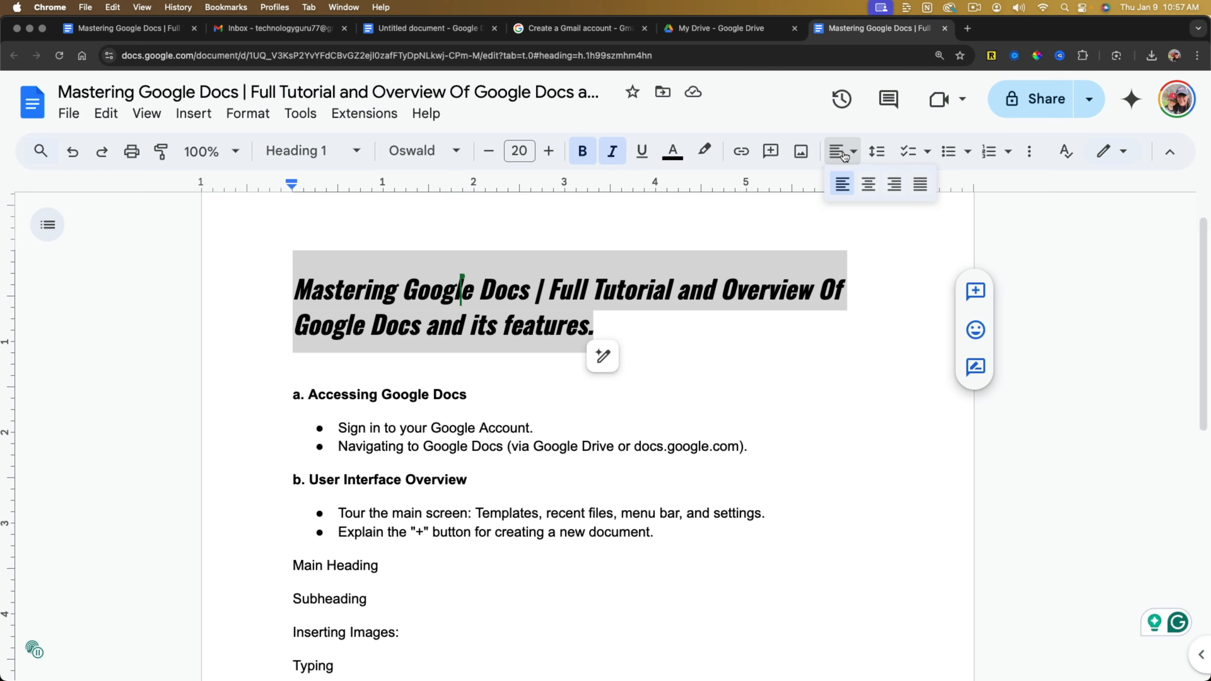
left_click(868, 186)
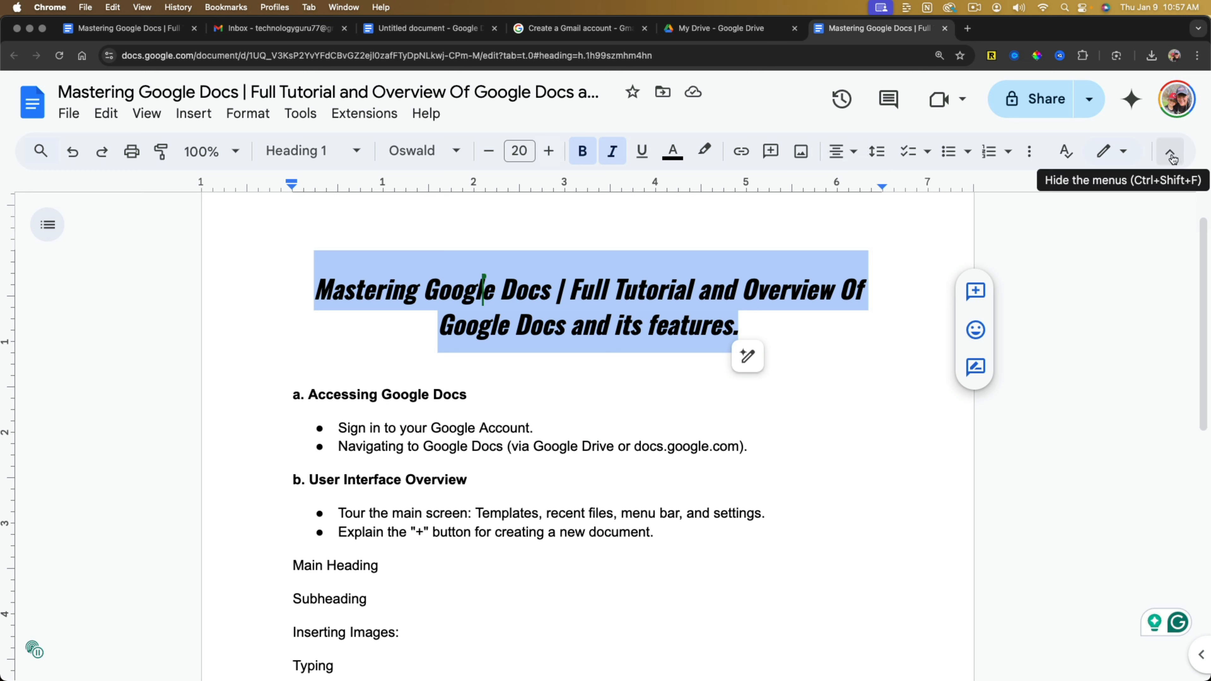
Hide the document's menus and show them again.
left_click(1171, 154)
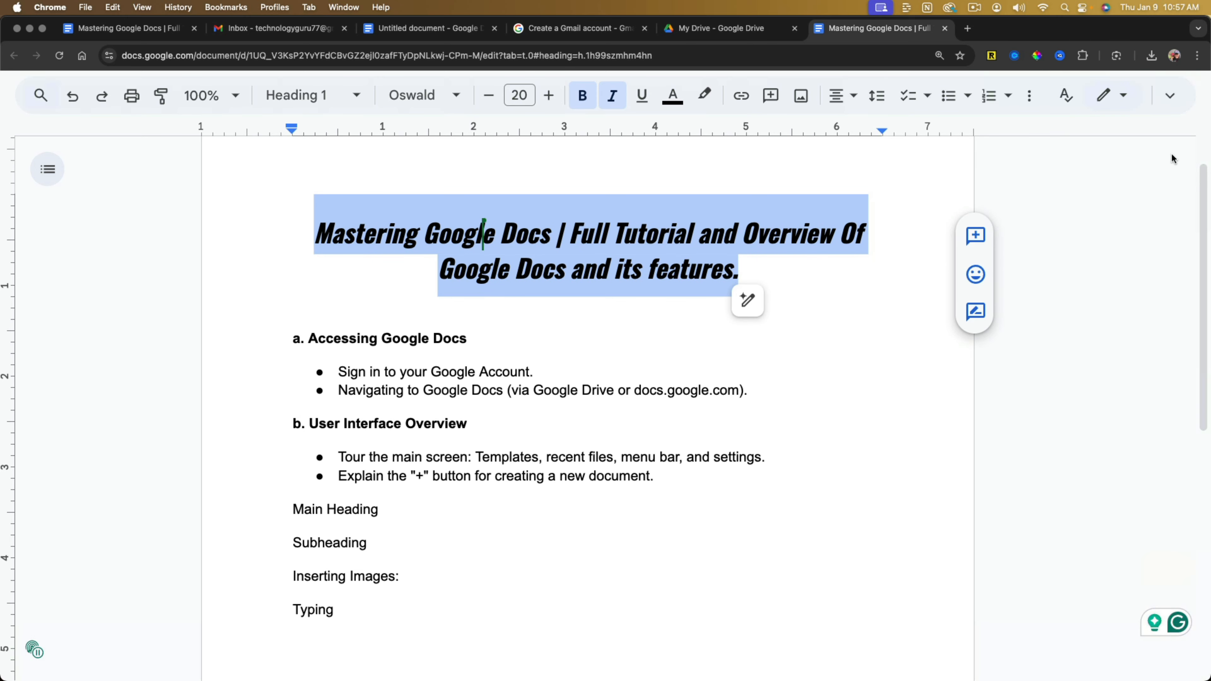
left_click(1170, 96)
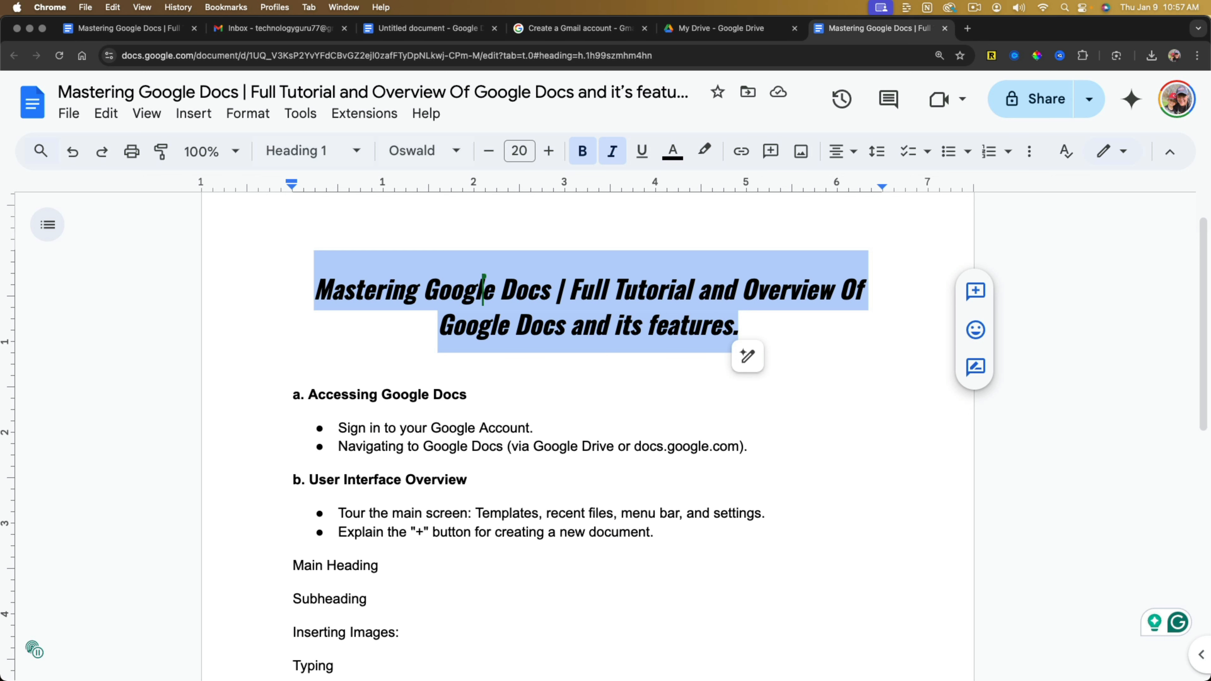
Add two lines below "Typing" reading "Green" and "Red".
scroll(472, 401, "down", 5)
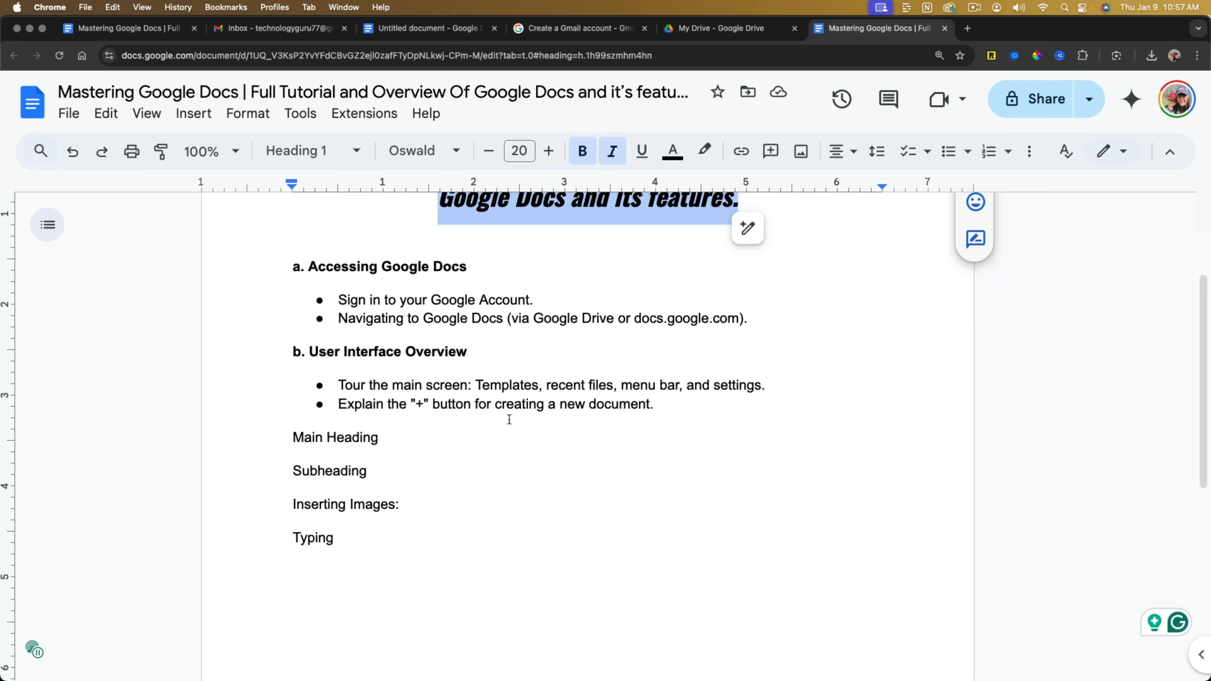
left_click(340, 538)
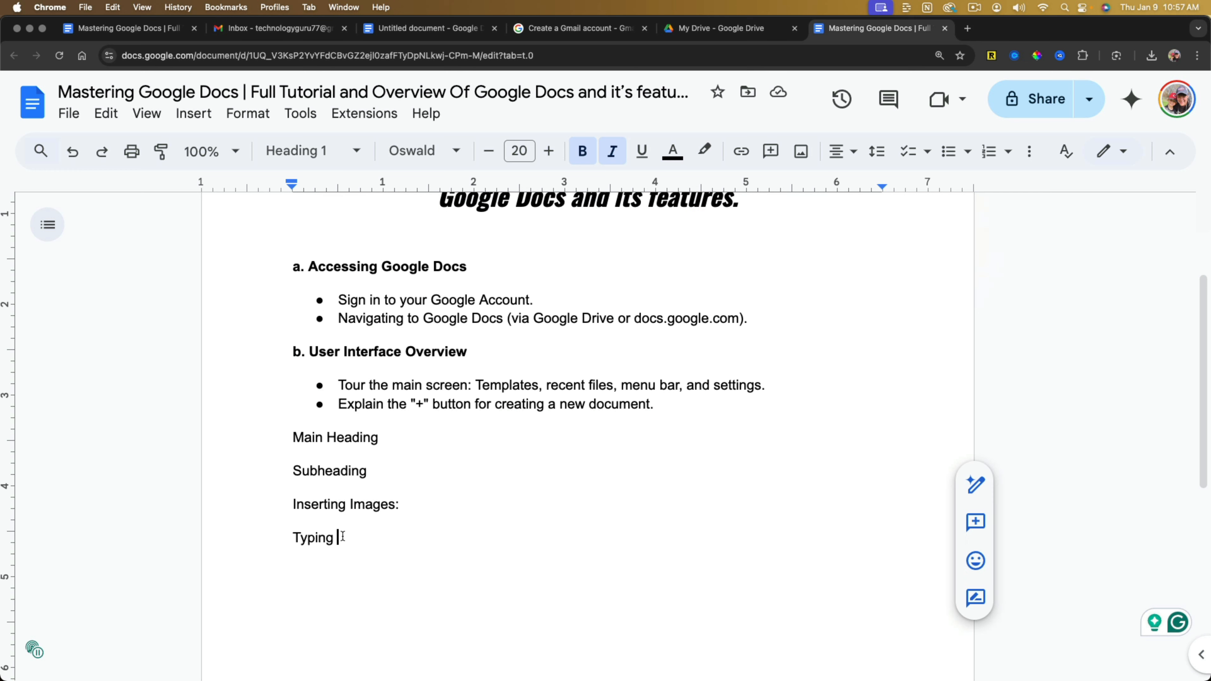
key("Return")
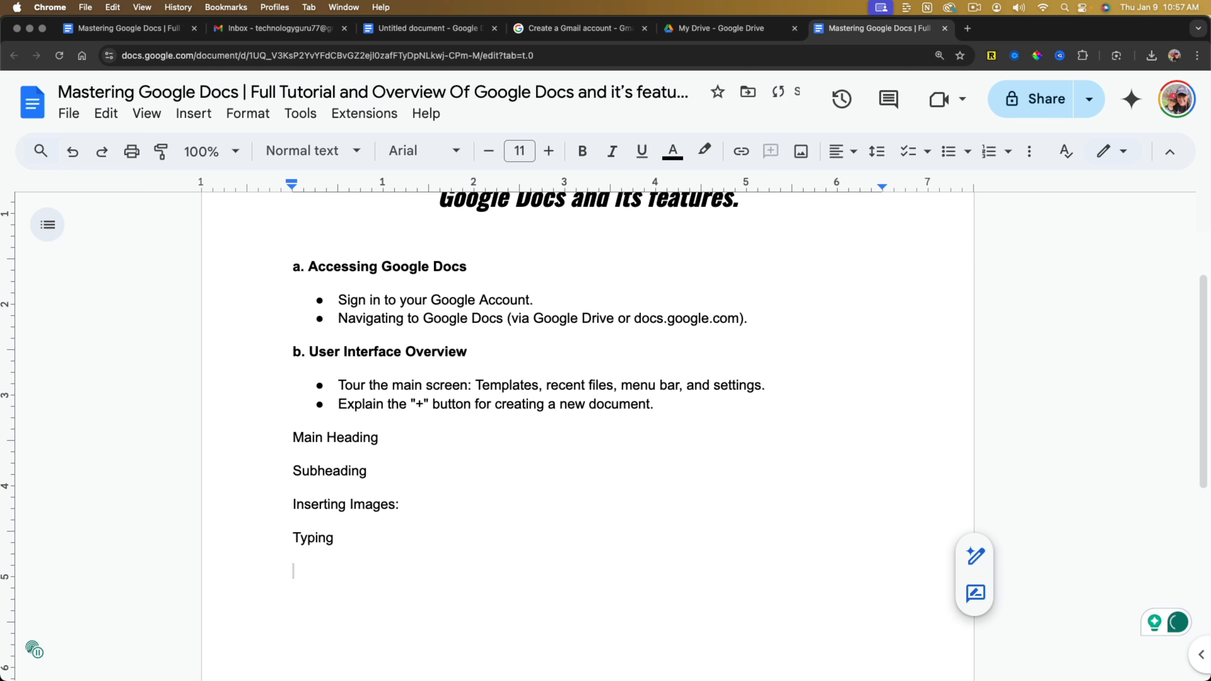
type("Green")
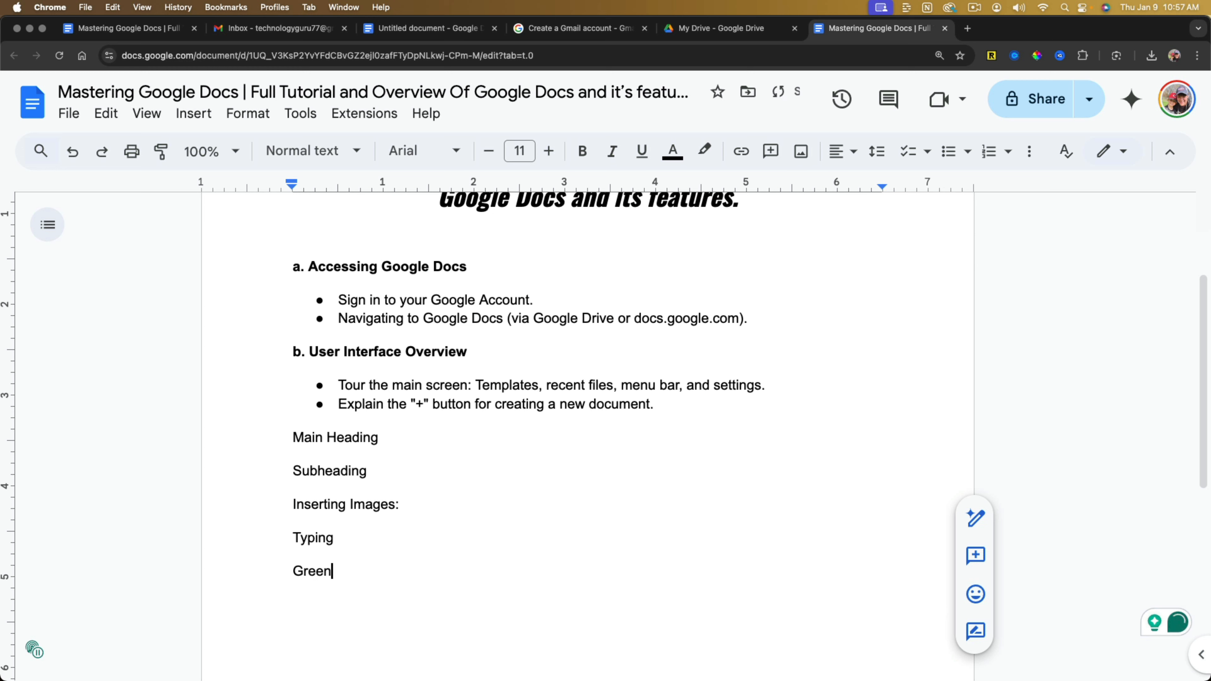
key("Return")
type("Red")
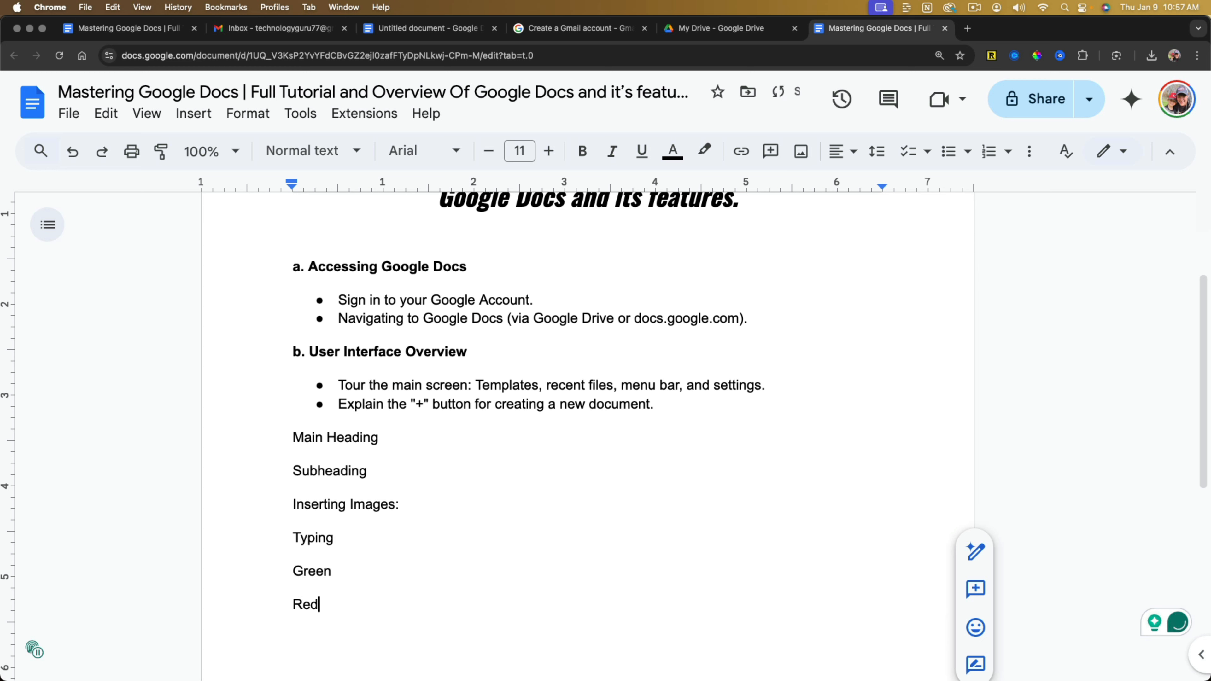
Turn the "Green" and "Red" lines into a bulleted list.
double_click(350, 574)
left_click_drag(319, 605, 291, 581)
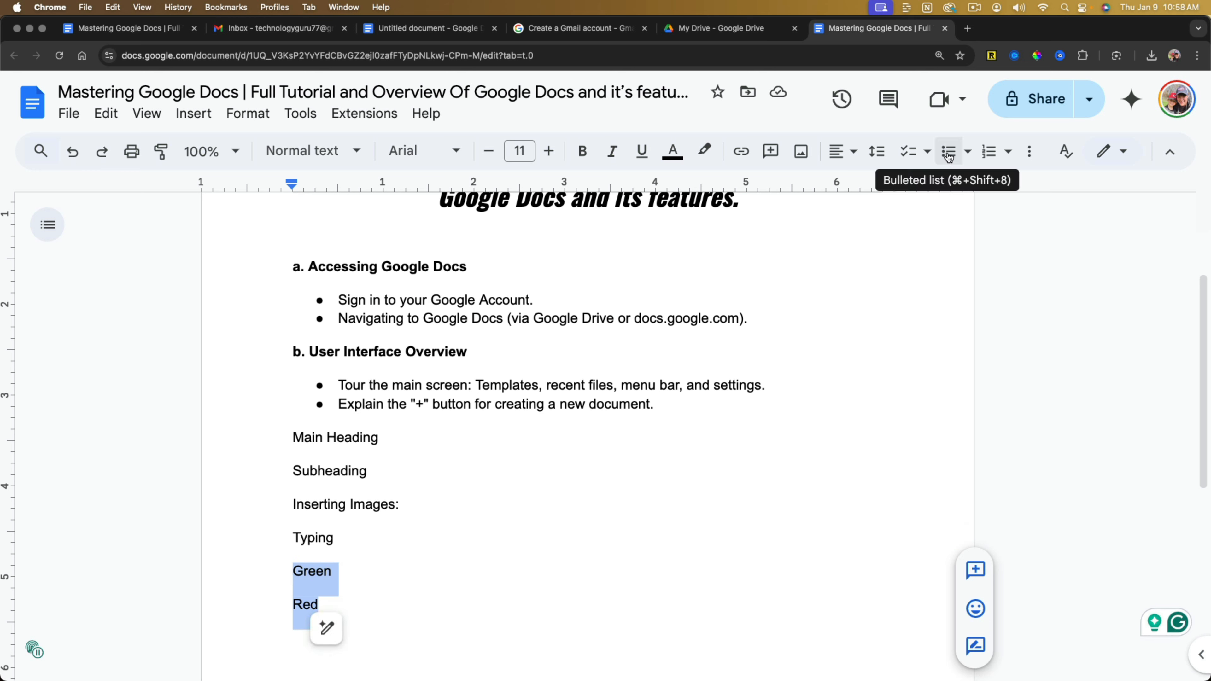
left_click(968, 152)
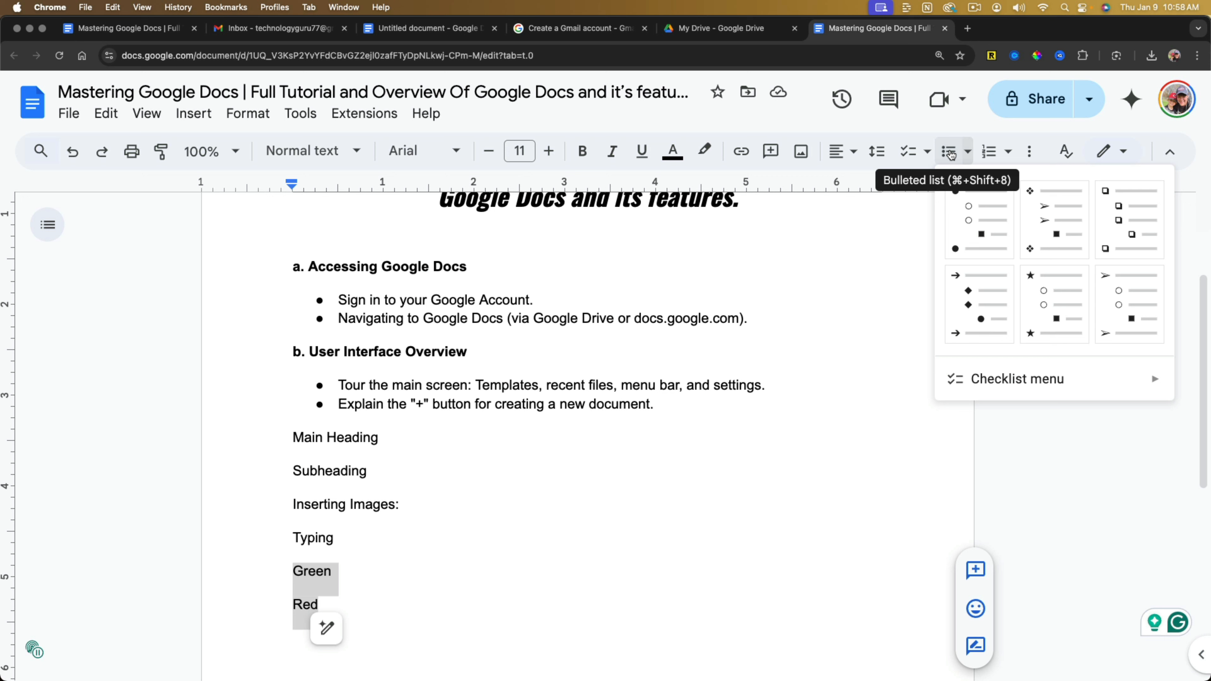
left_click(949, 153)
left_click(401, 576)
Add "Yellow" as a third bullet after "Red" and end the list with an empty normal line.
scroll(399, 576, "down", 3)
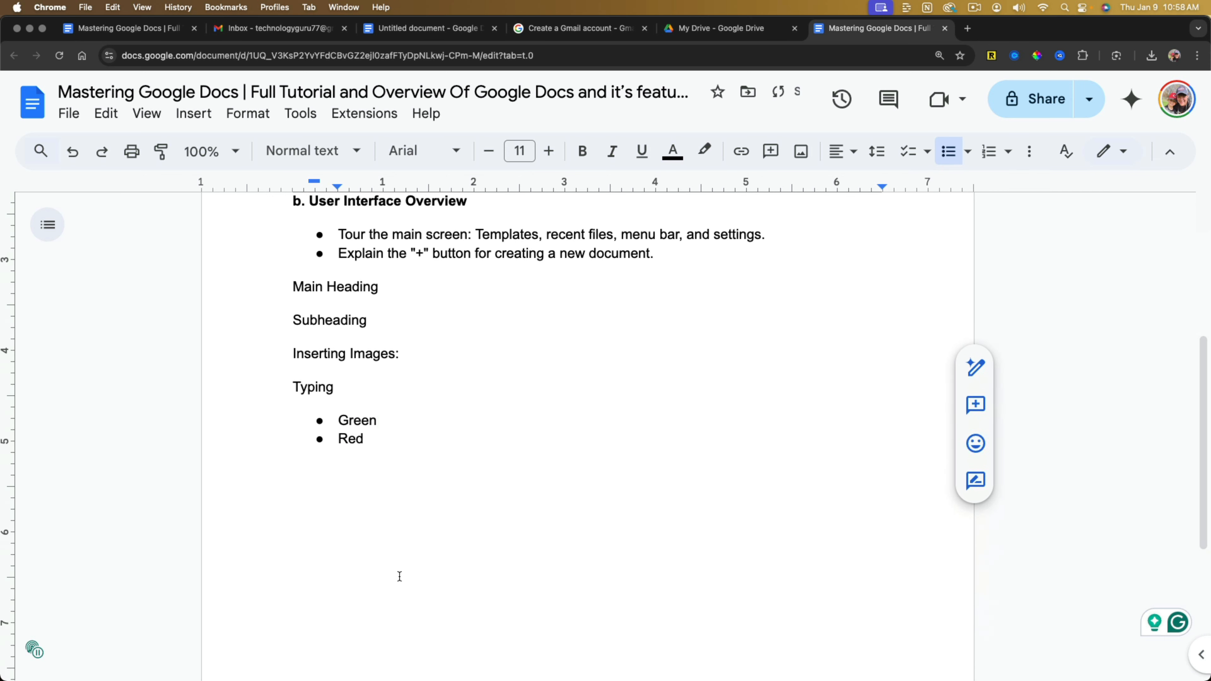
scroll(400, 576, "down", 1)
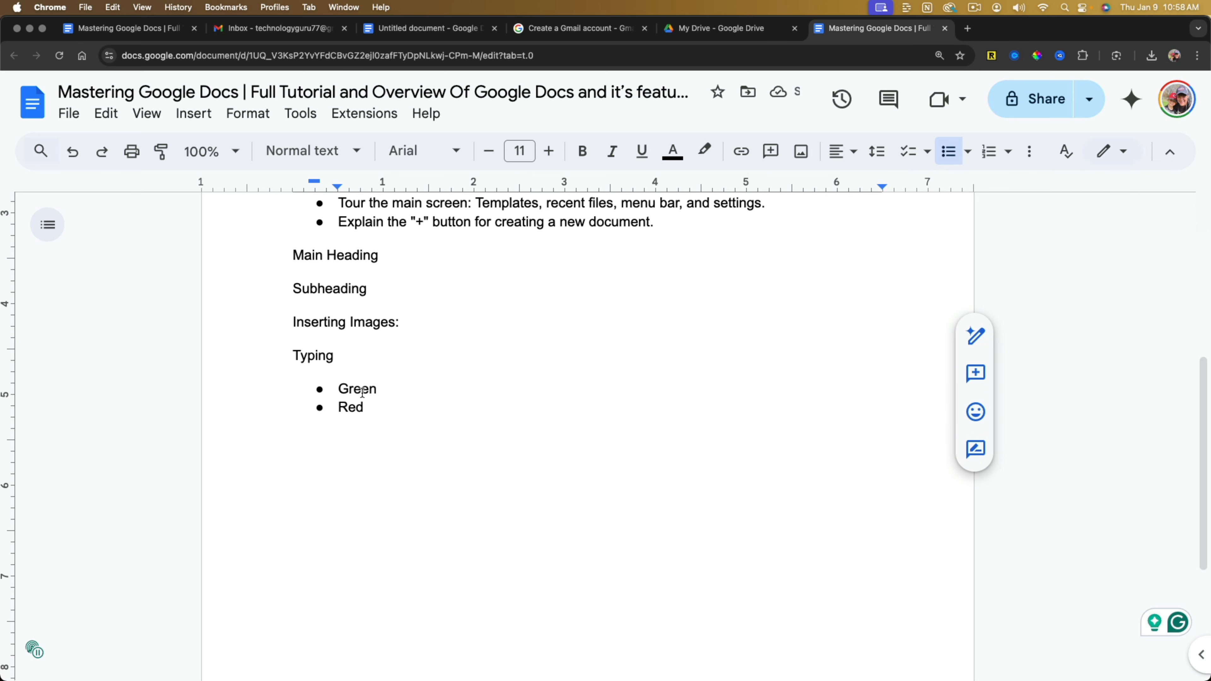
left_click(366, 407)
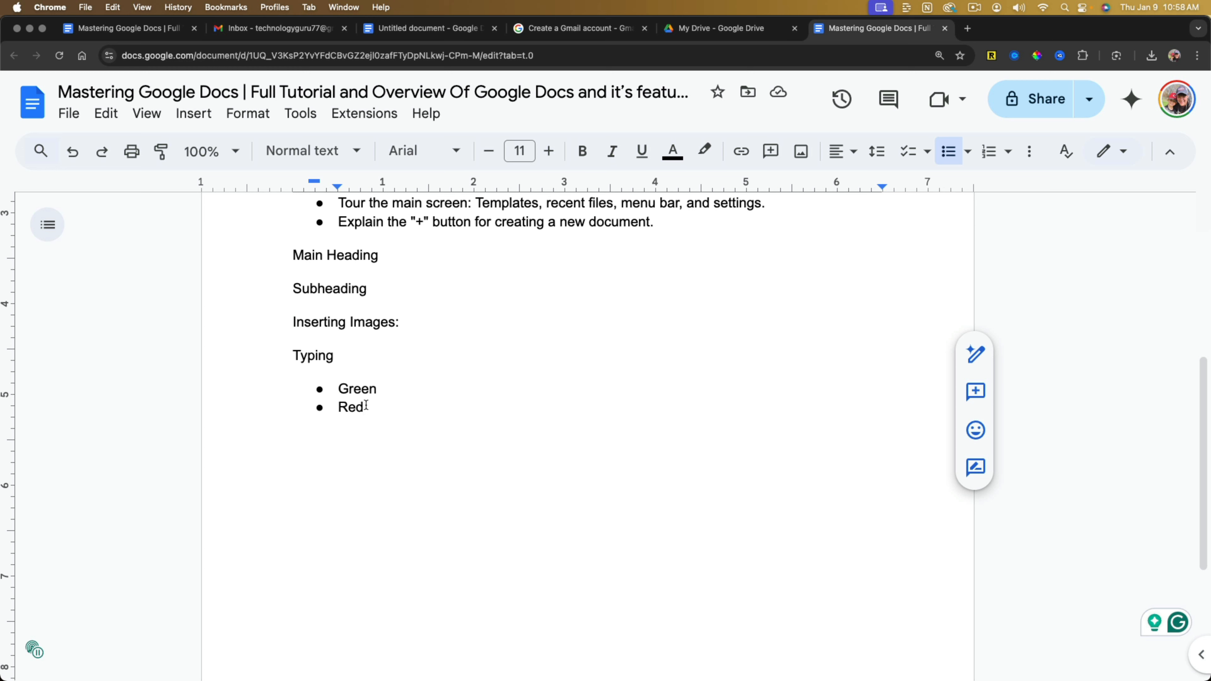
key("Return")
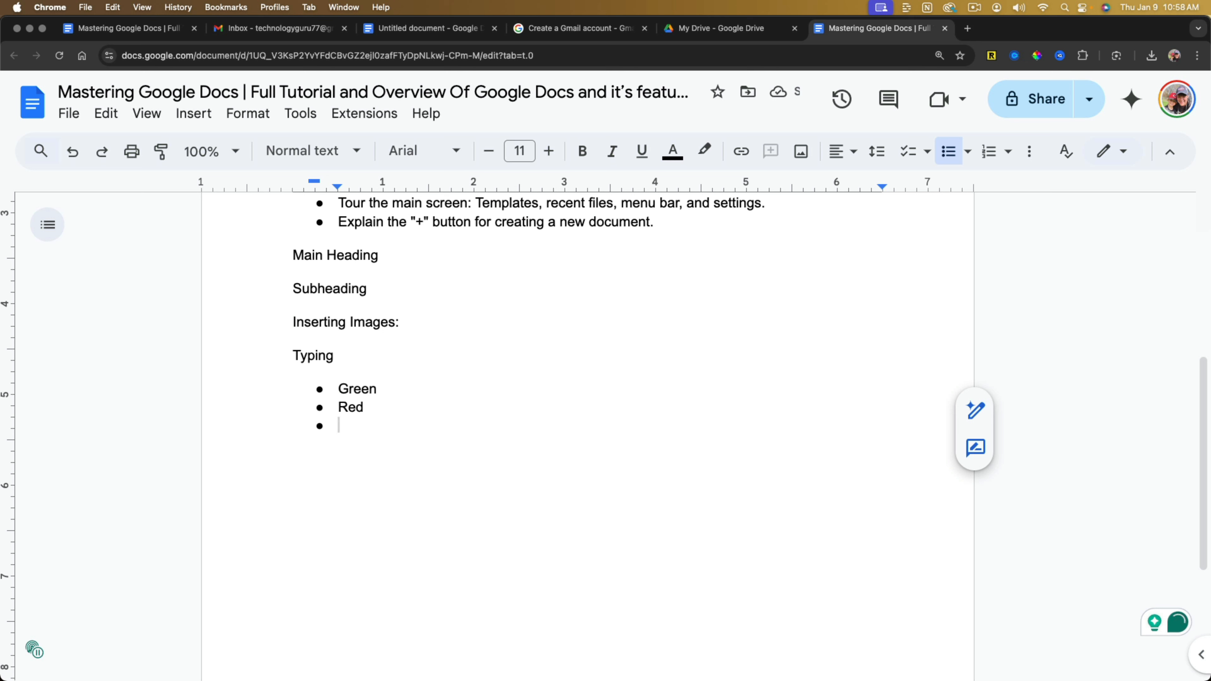
type("Yellow")
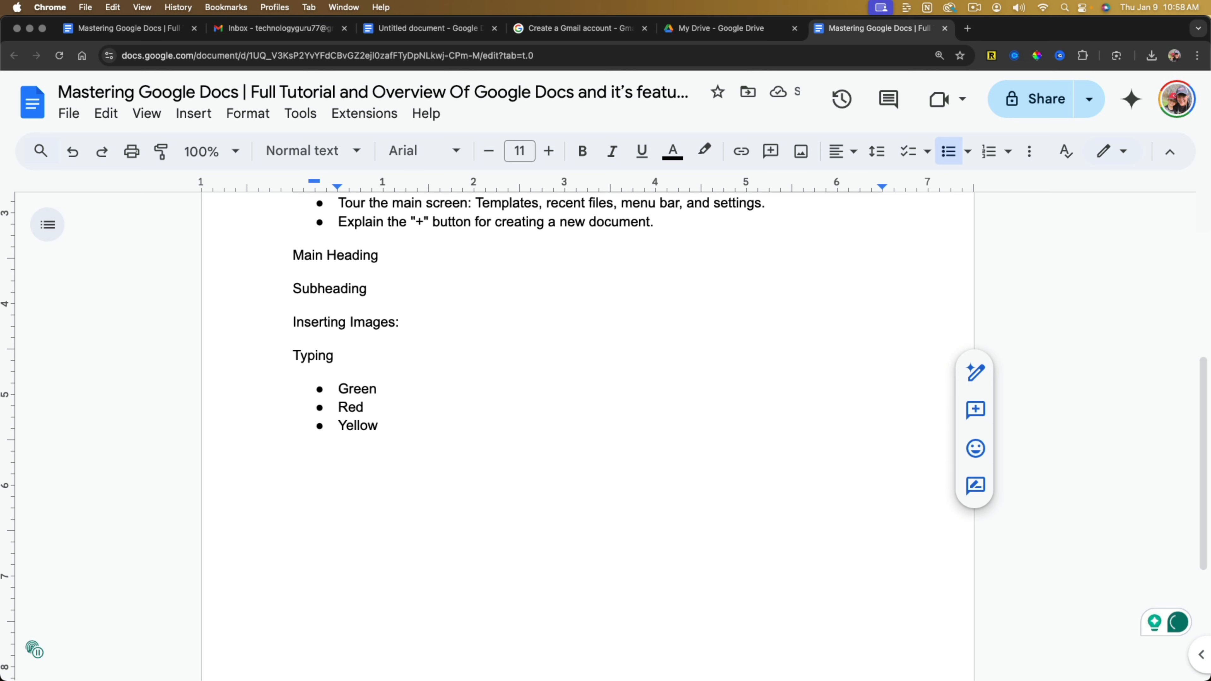
key("Return")
key("Return")
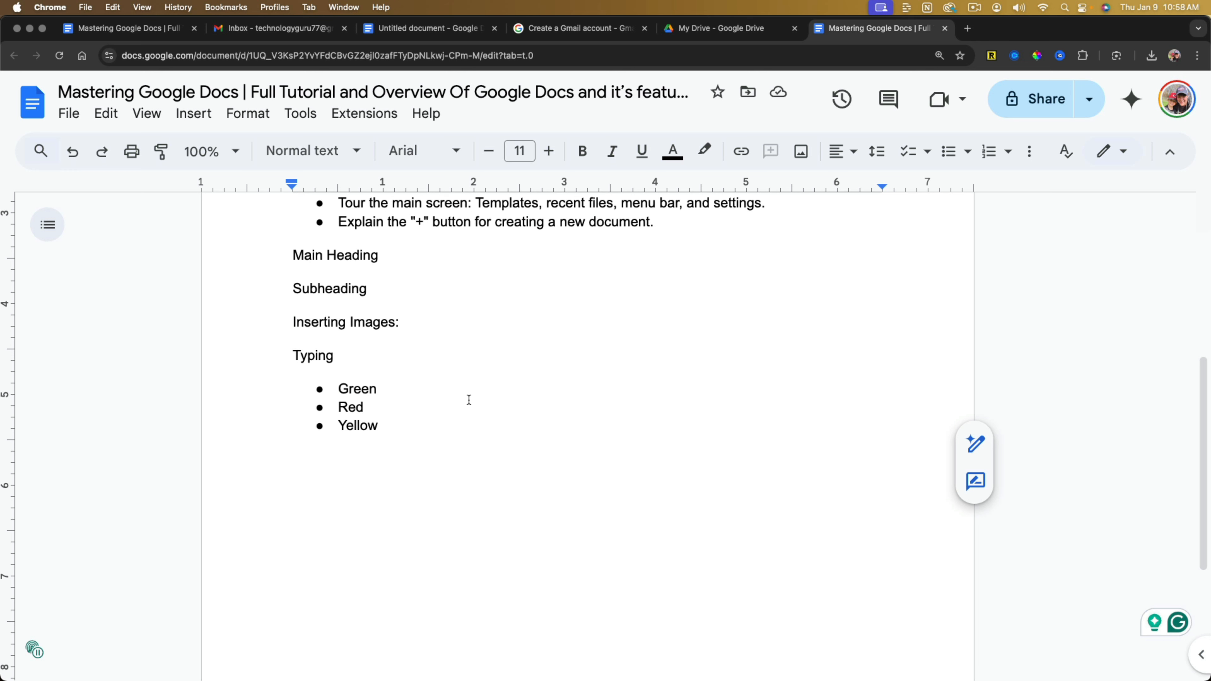
Indent the first line of the paragraph about dogs and remove the indent again.
scroll(576, 471, "up", 4)
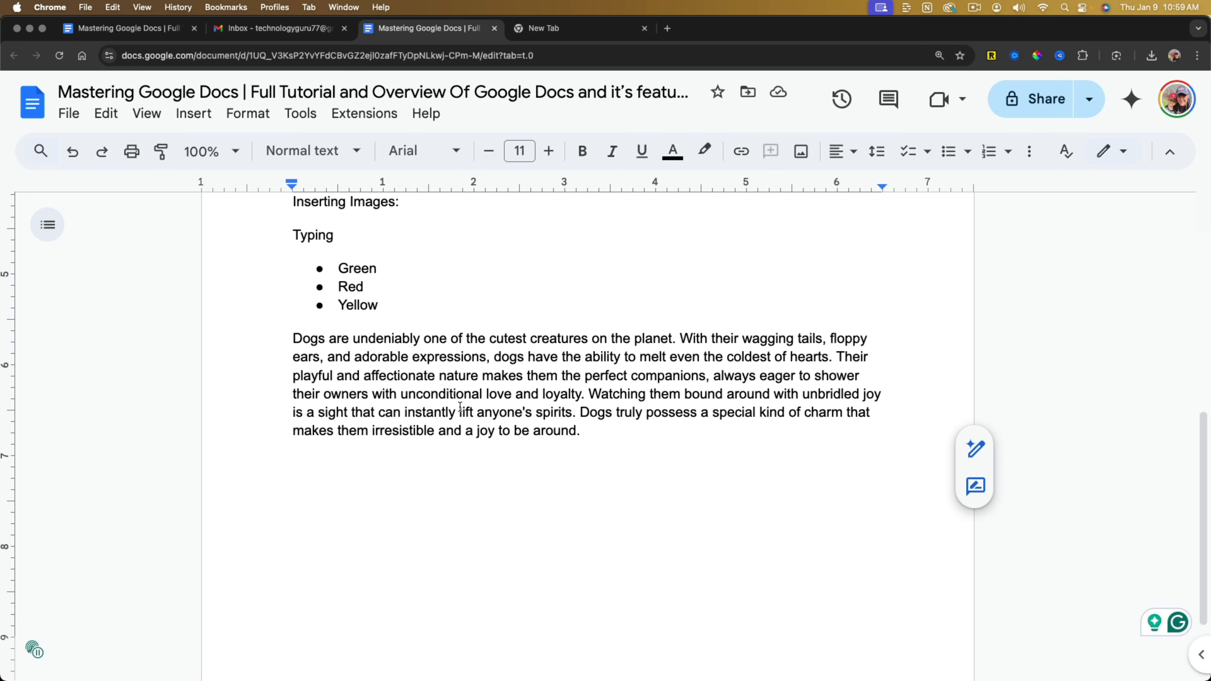
left_click(370, 395)
scroll(306, 368, "up", 1)
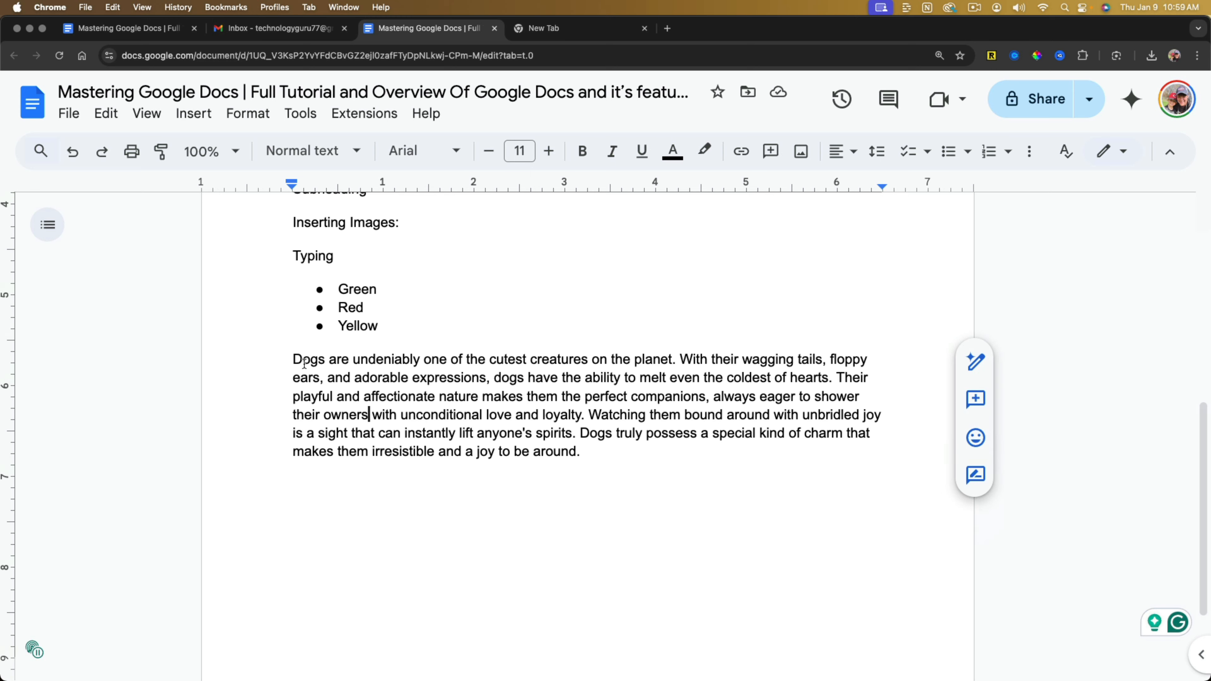
left_click(293, 361)
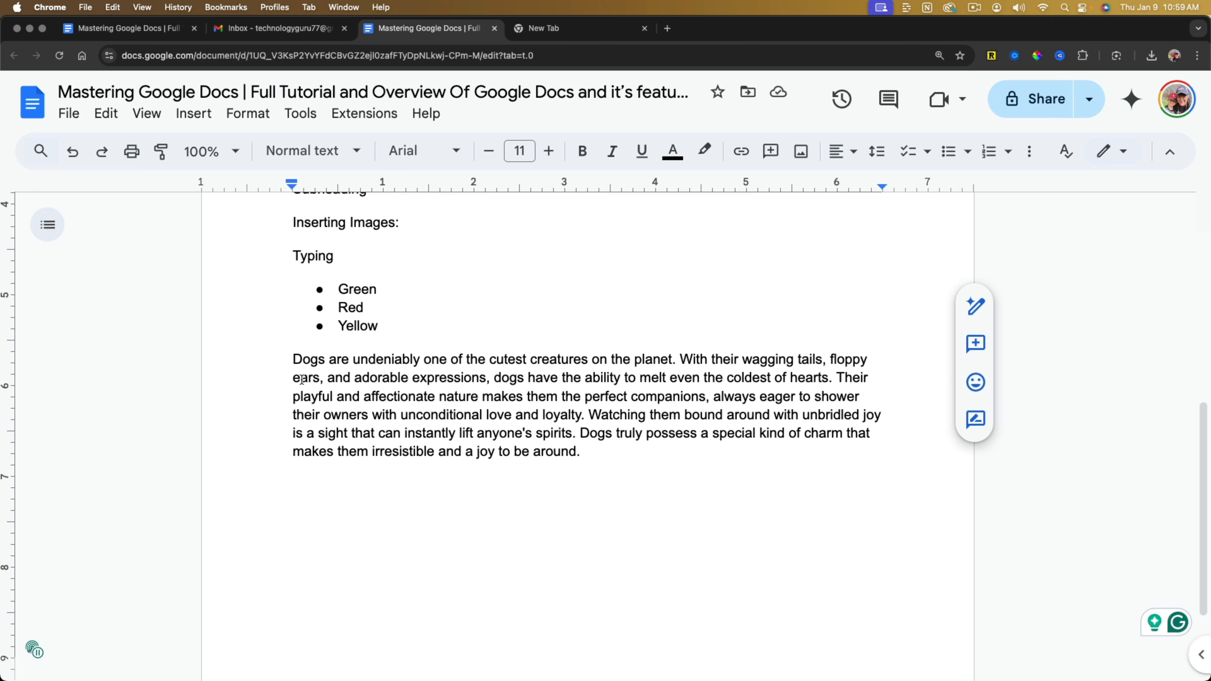
key("Tab")
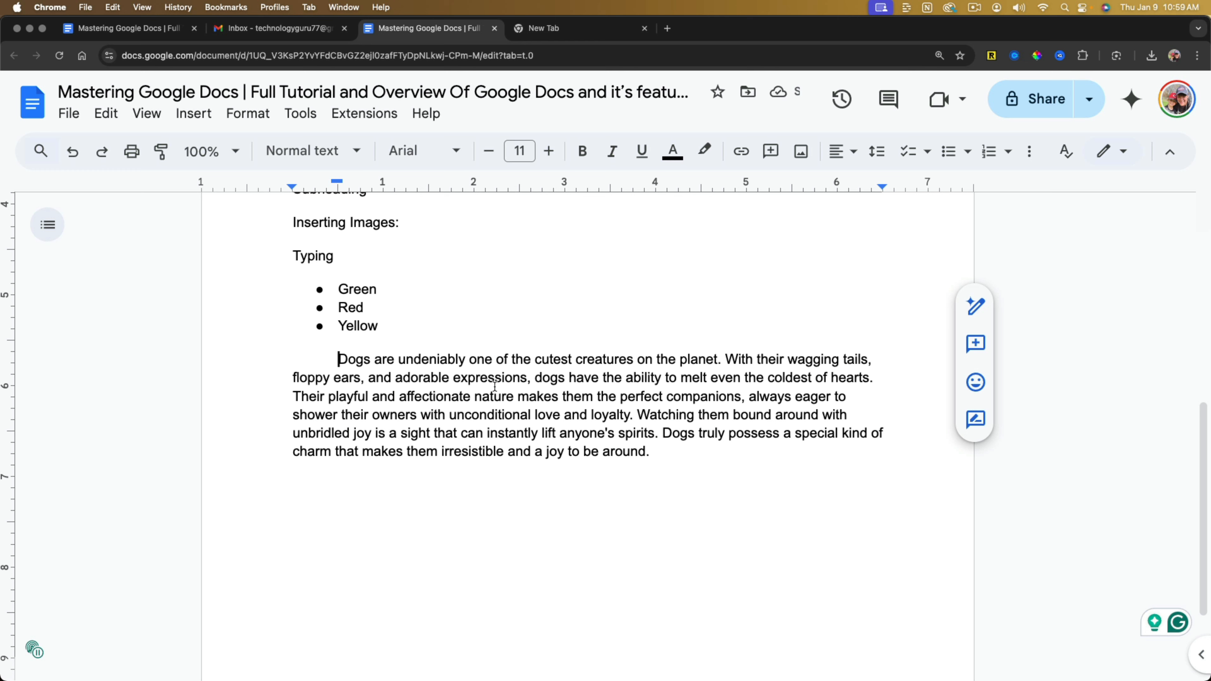
key("BackSpace")
Center-align the whole paragraph about dogs.
left_click_drag(577, 467, 292, 359)
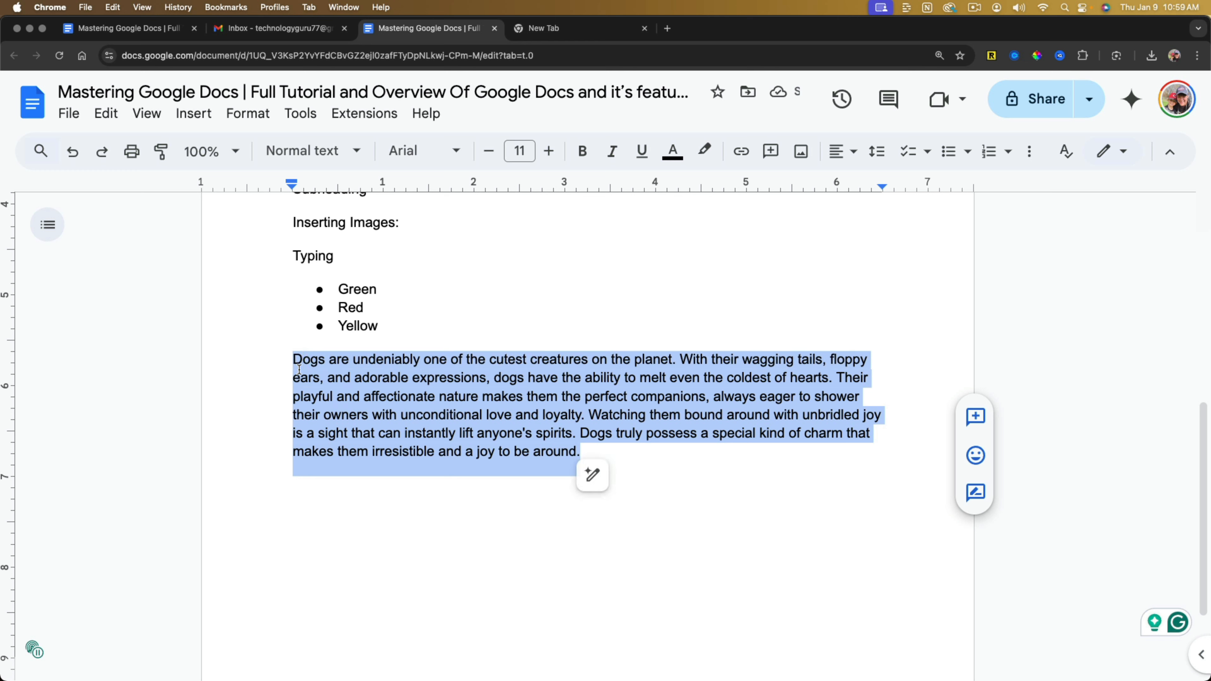
left_click(853, 152)
left_click(868, 184)
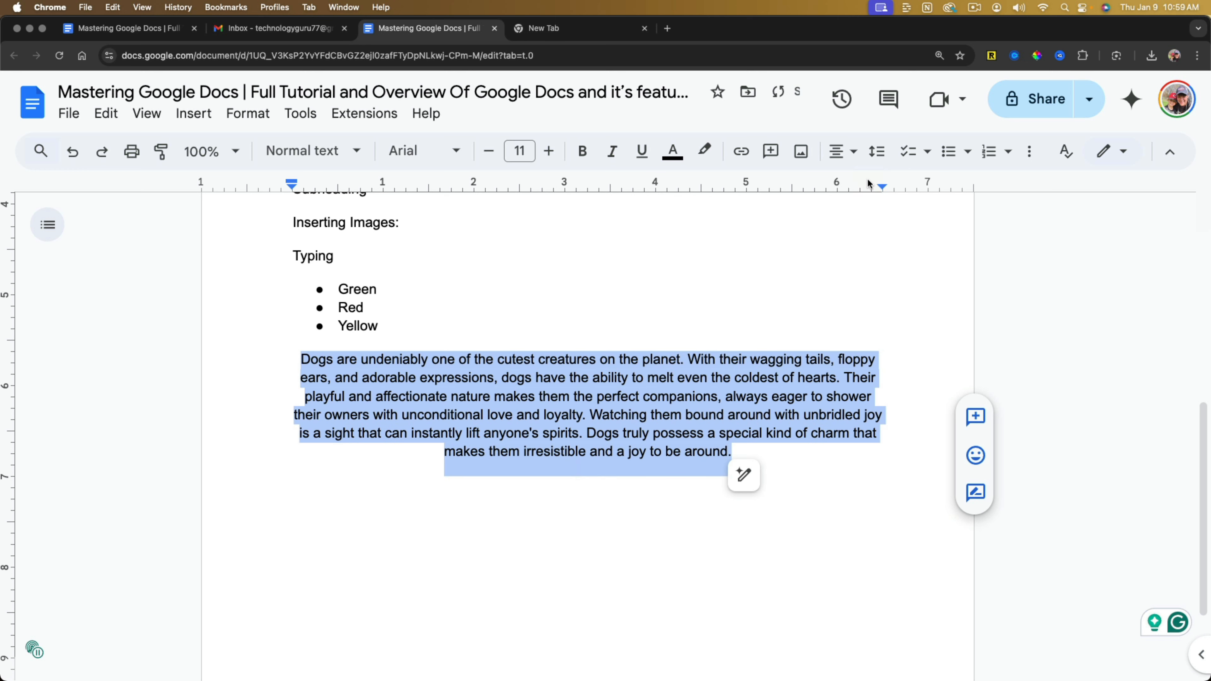
Left-align the whole paragraph about dogs.
left_click(853, 153)
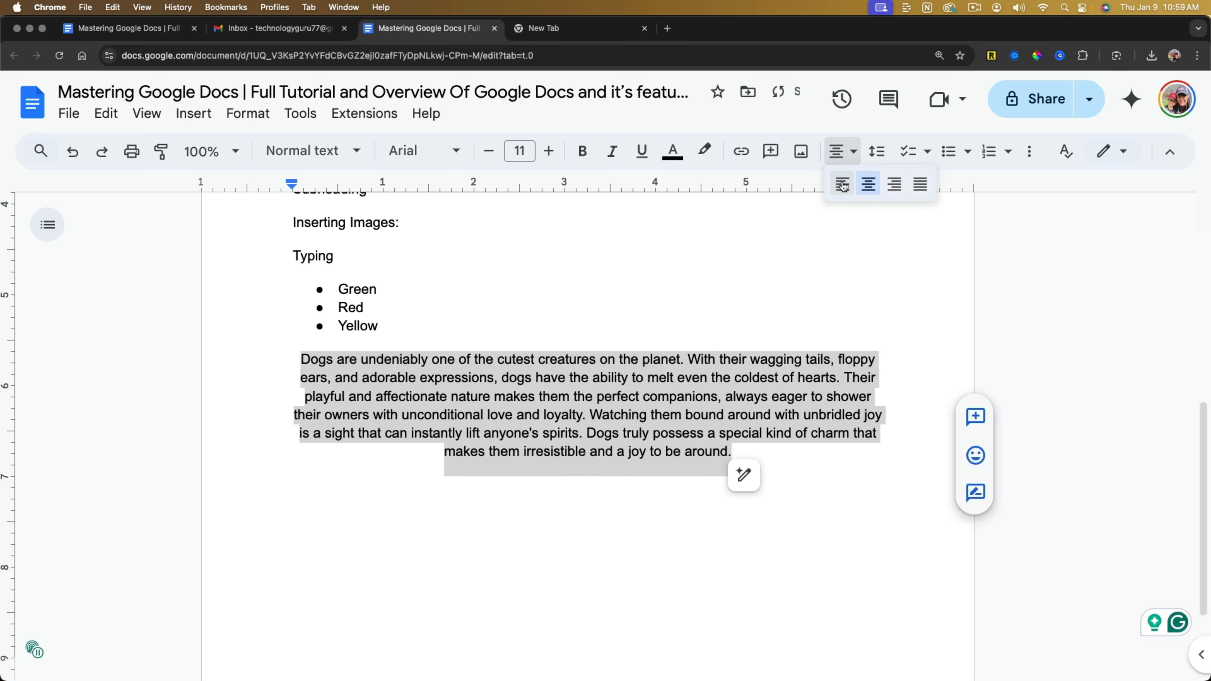
left_click(840, 183)
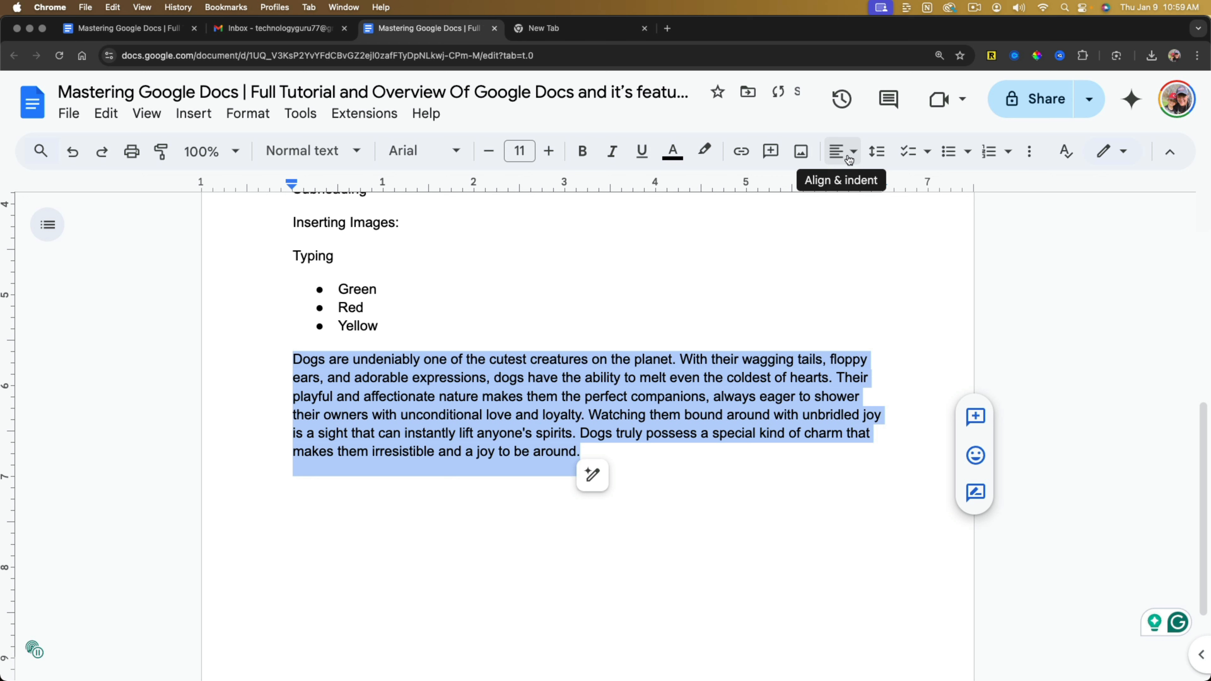
left_click(541, 425)
Make the words "makes them the perfect companions" in the dog paragraph bold and italic.
left_click_drag(483, 396, 706, 397)
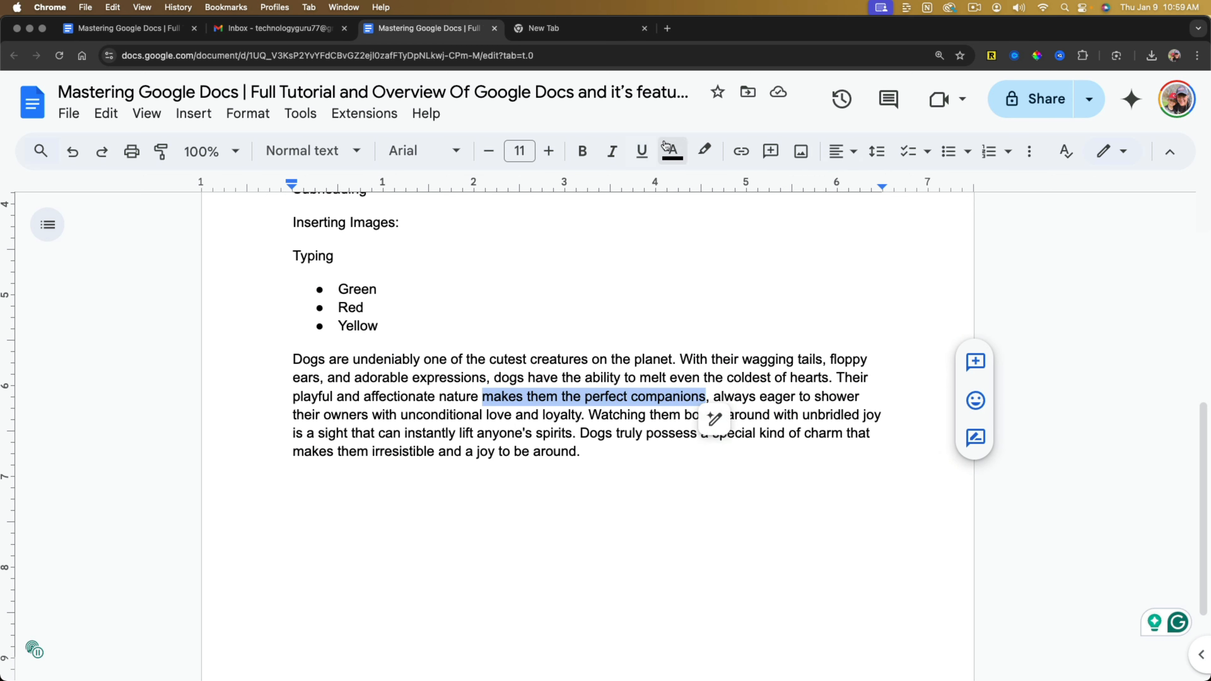
left_click(620, 158)
left_click(581, 157)
left_click(535, 419)
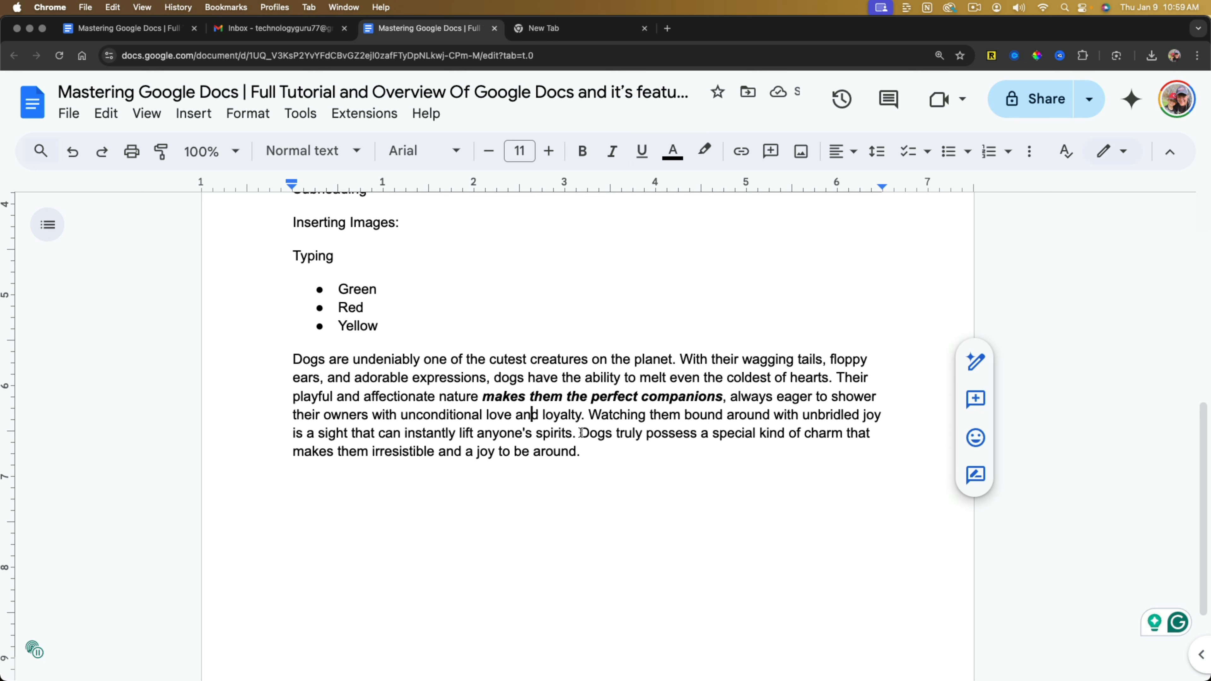
View the AI rewriting options for the last sentence of the dog paragraph and close them without applying any.
left_click_drag(581, 435, 593, 451)
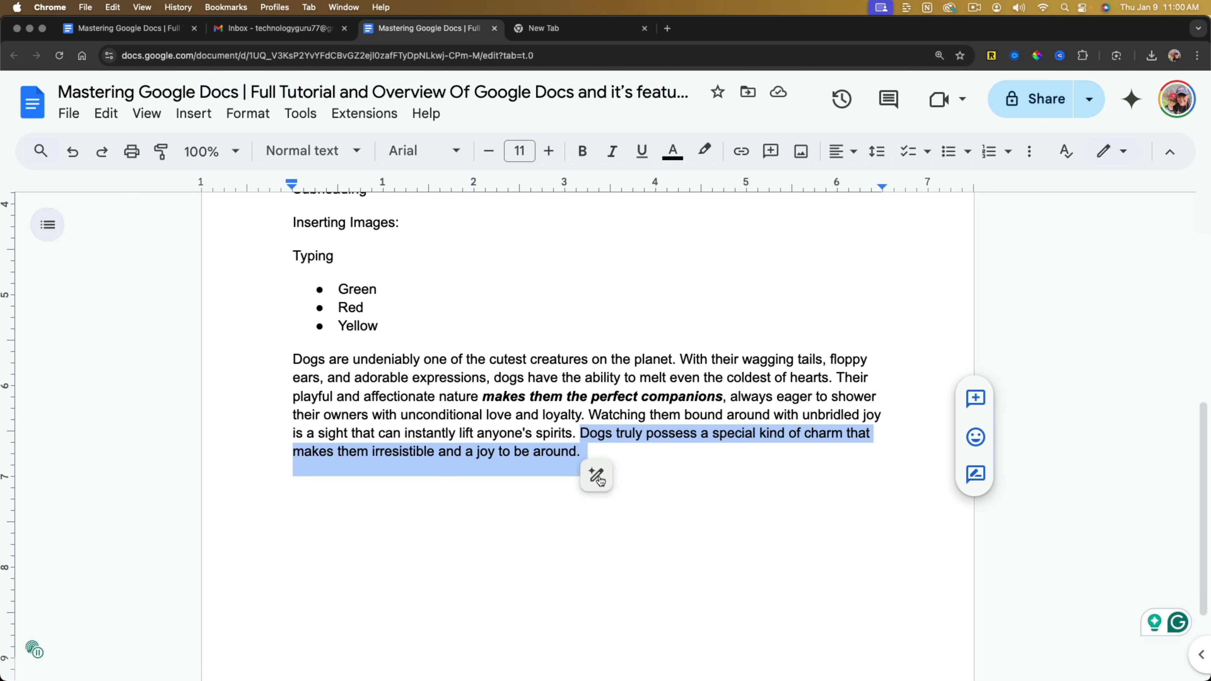
left_click(597, 477)
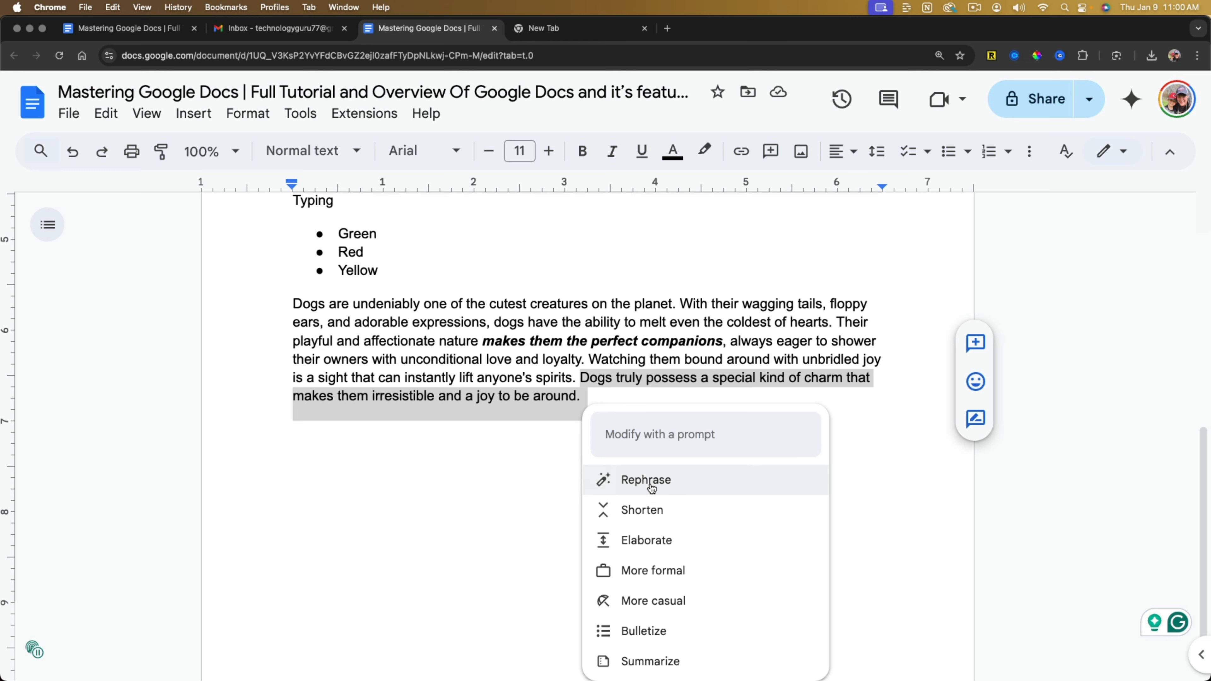
left_click(455, 485)
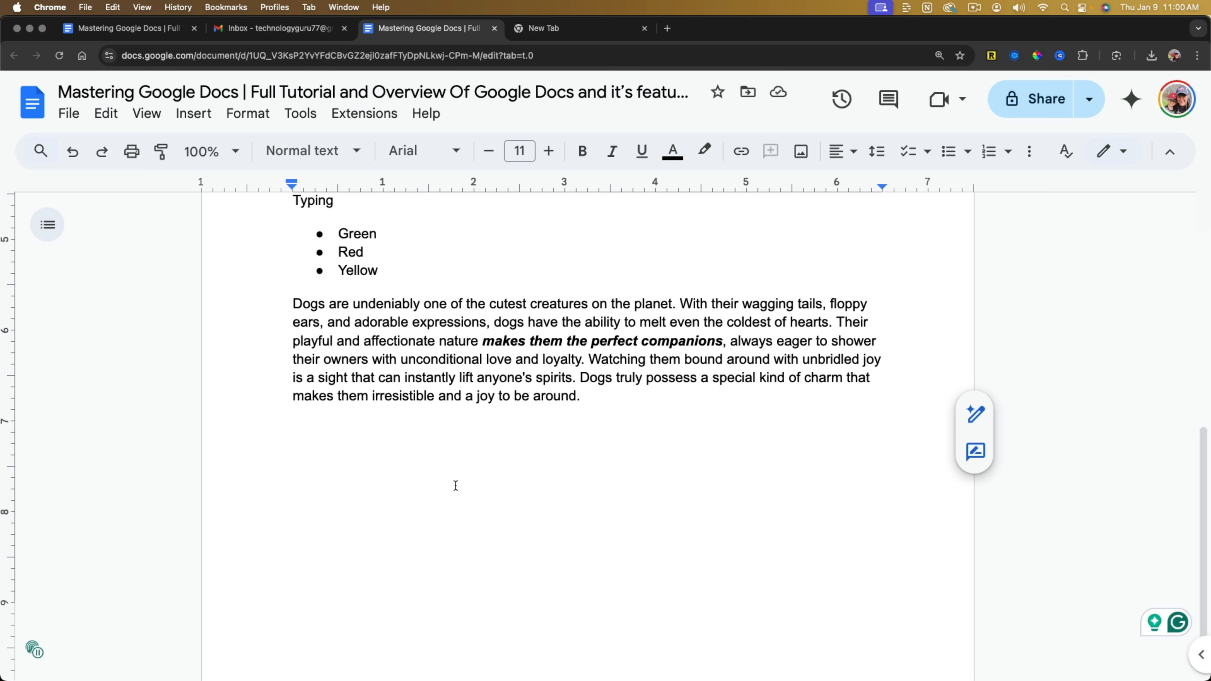
scroll(441, 481, "down", 1)
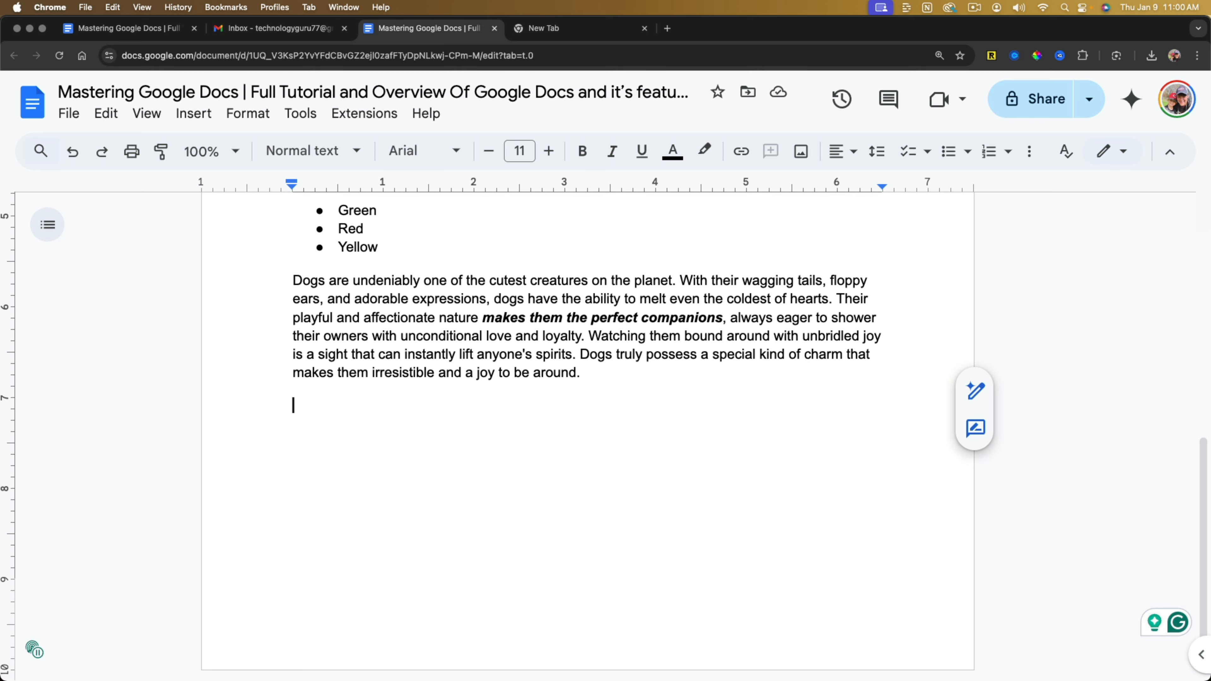
Insert the Google Photos picture of the dark folding-pattern case on a new line below "Inserting Images:".
scroll(343, 459, "up", 4)
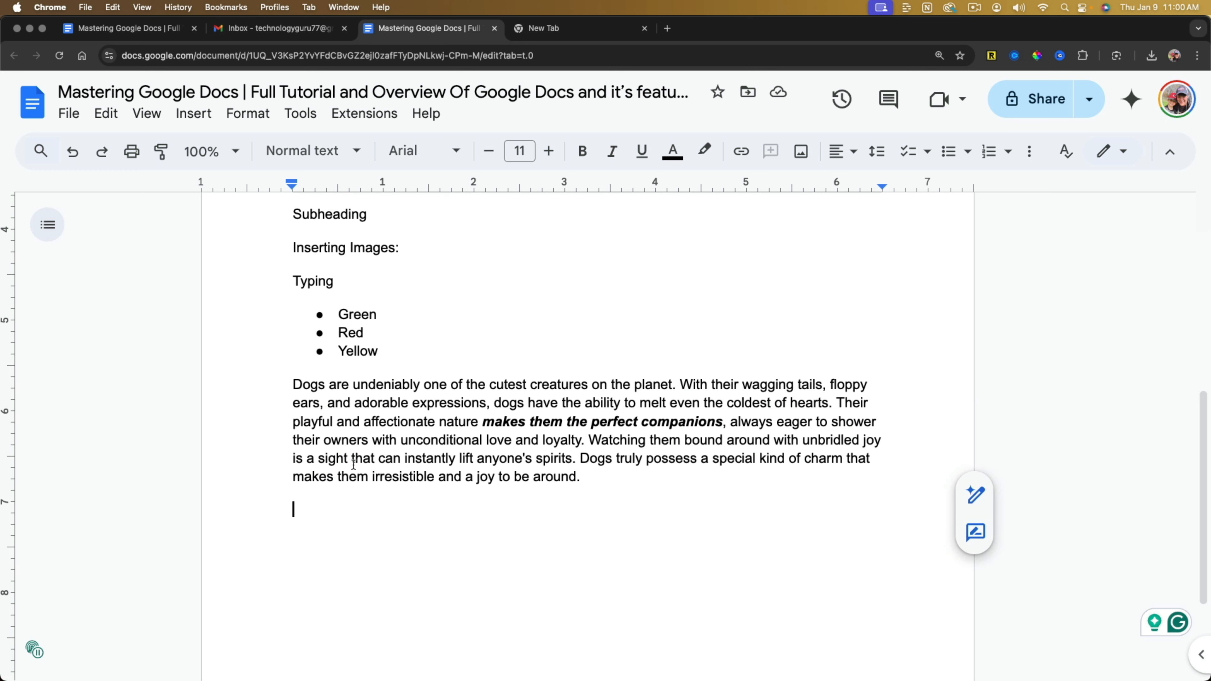
left_click(421, 249)
key("Return")
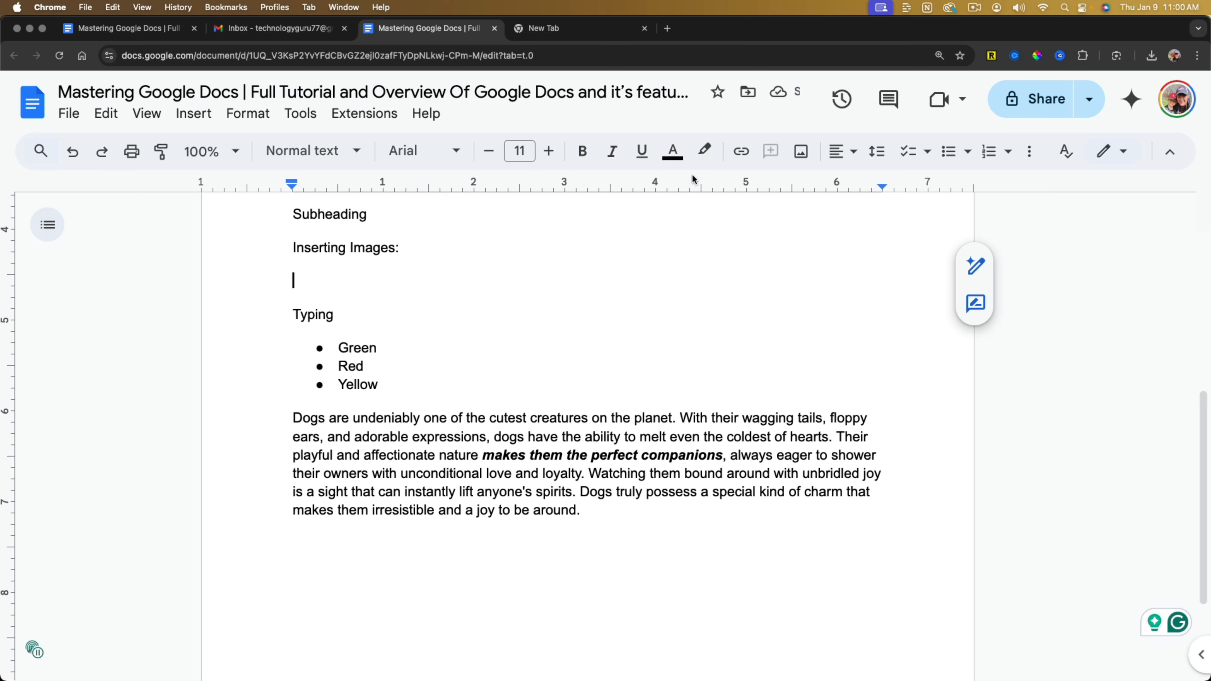
left_click(802, 152)
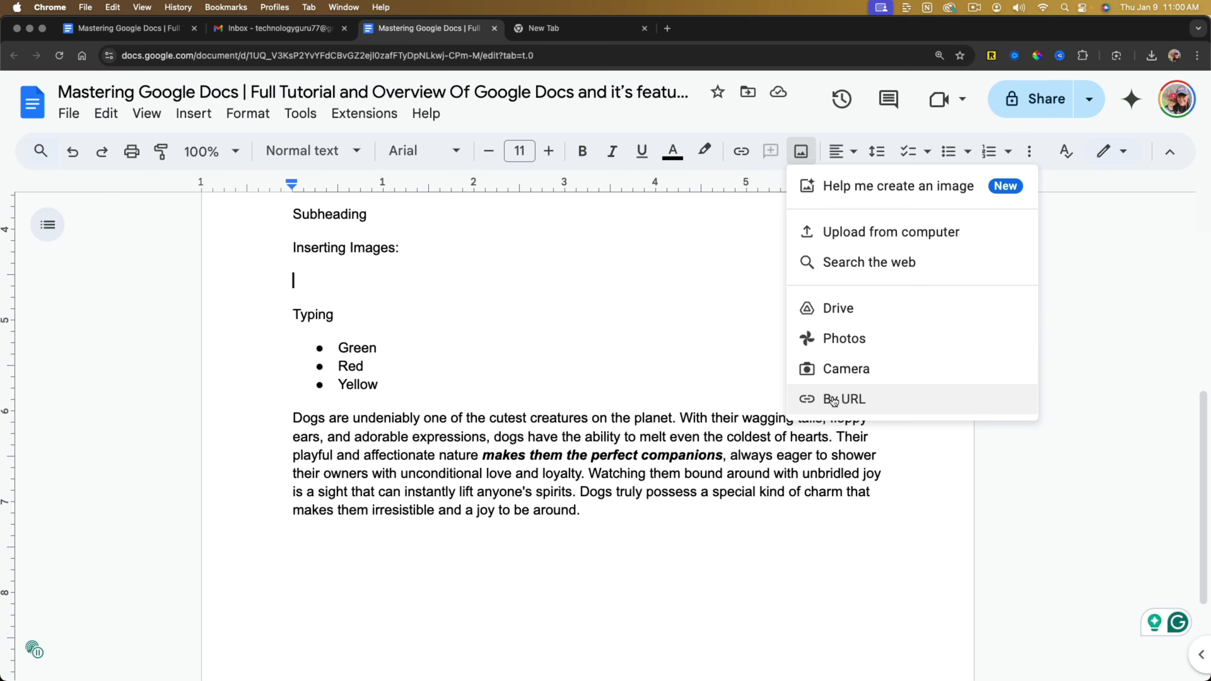
left_click(850, 339)
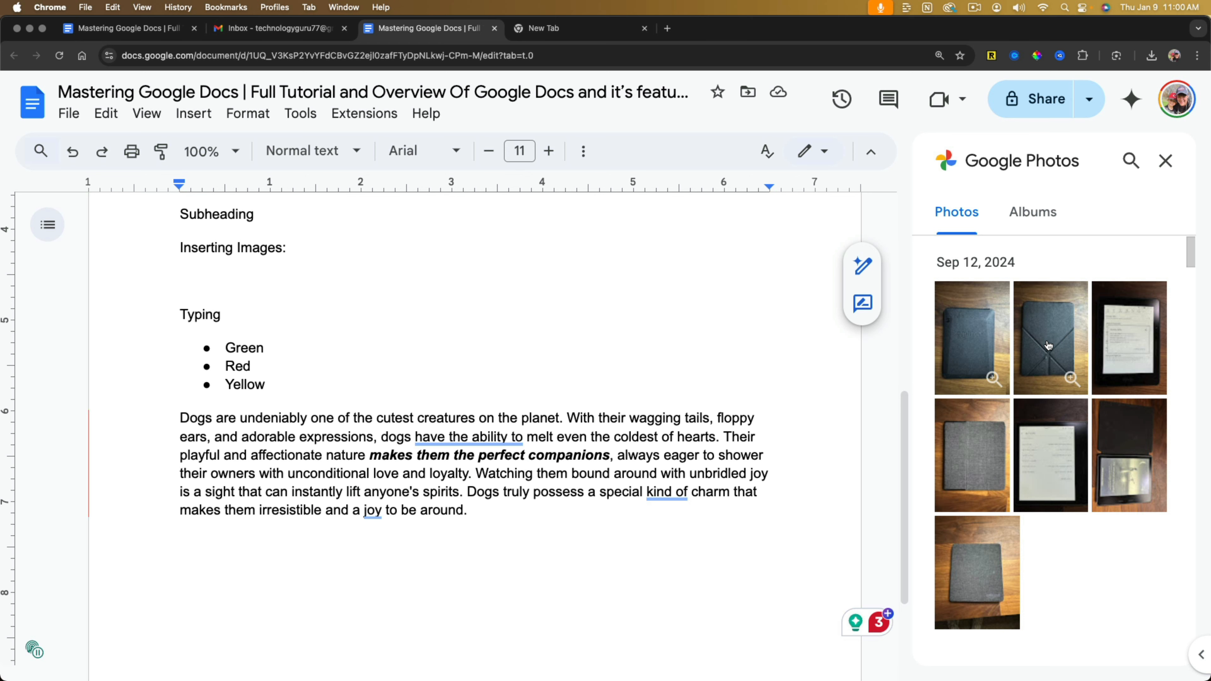
left_click(1048, 343)
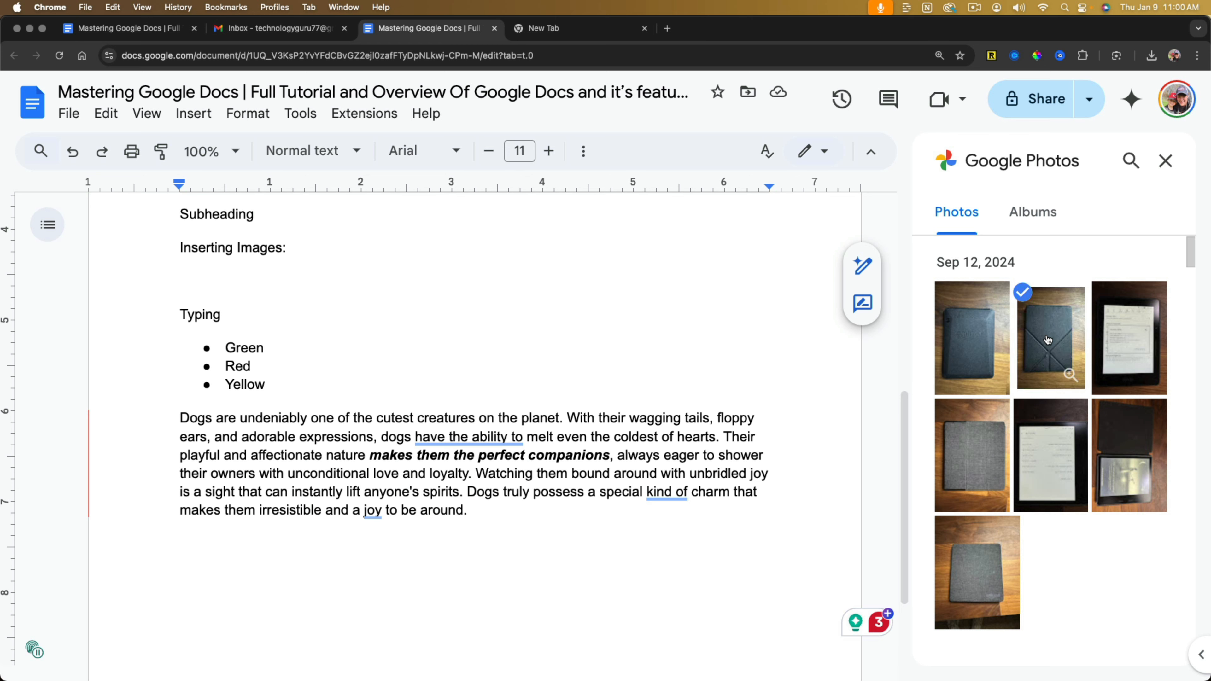
left_click(1142, 638)
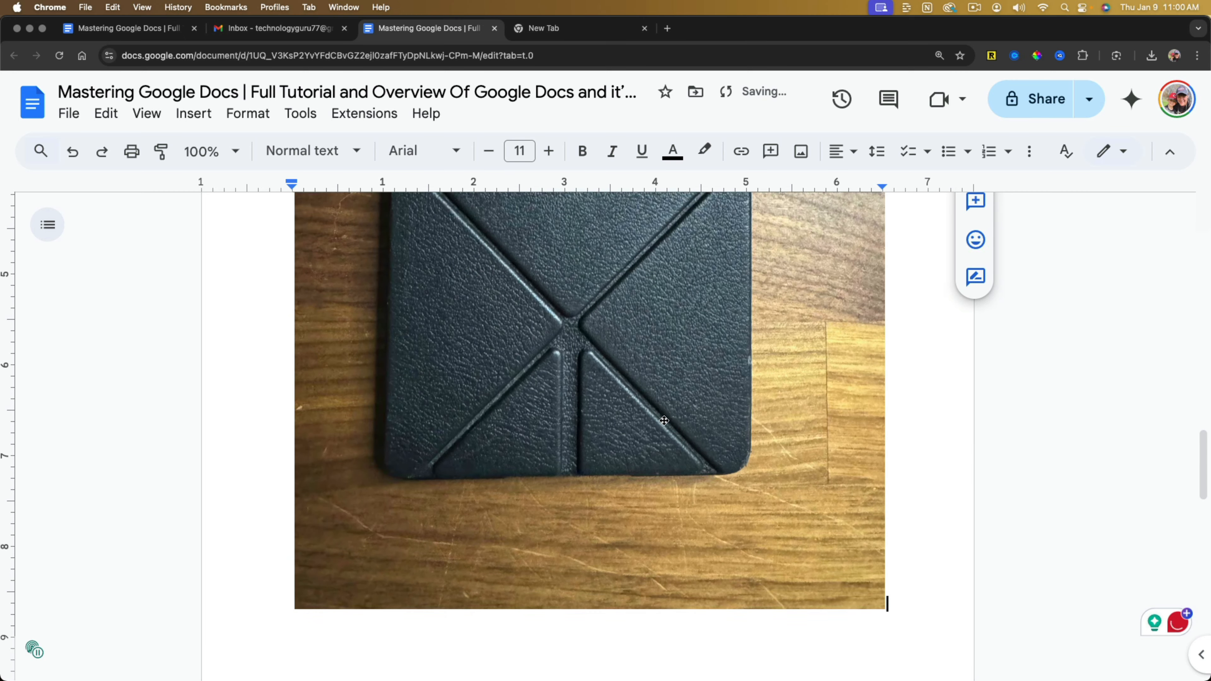
Set the document zoom to 50%.
scroll(665, 420, "up", 5)
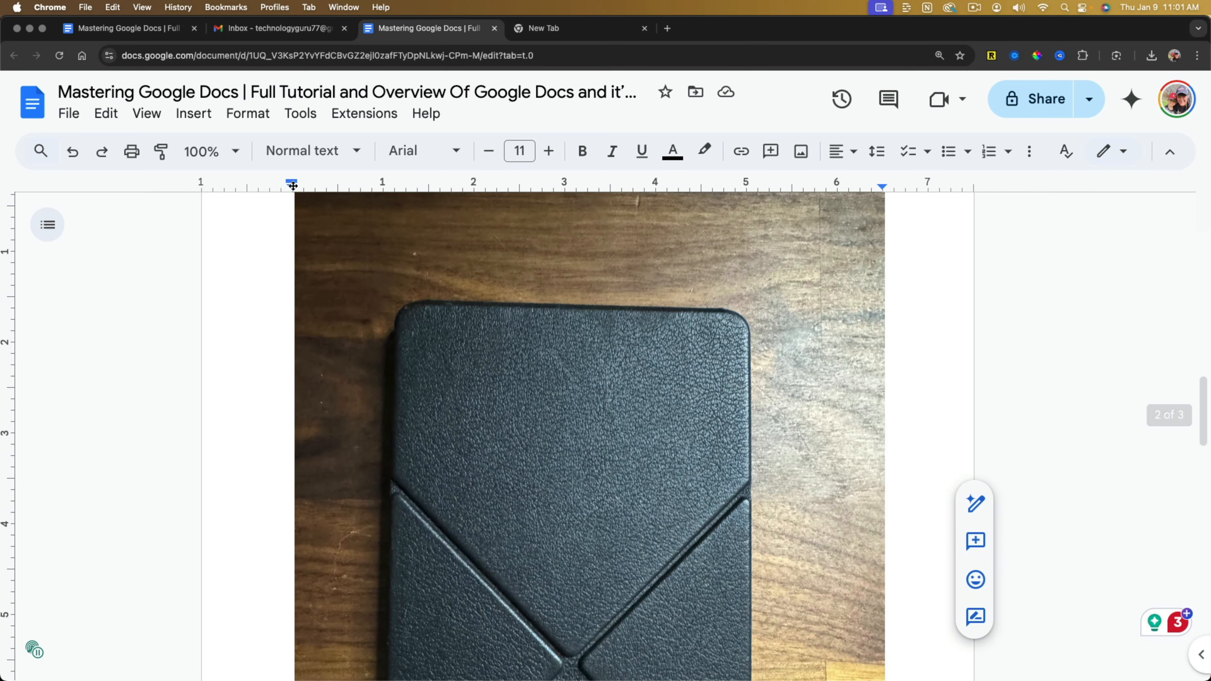
left_click(235, 151)
left_click(205, 230)
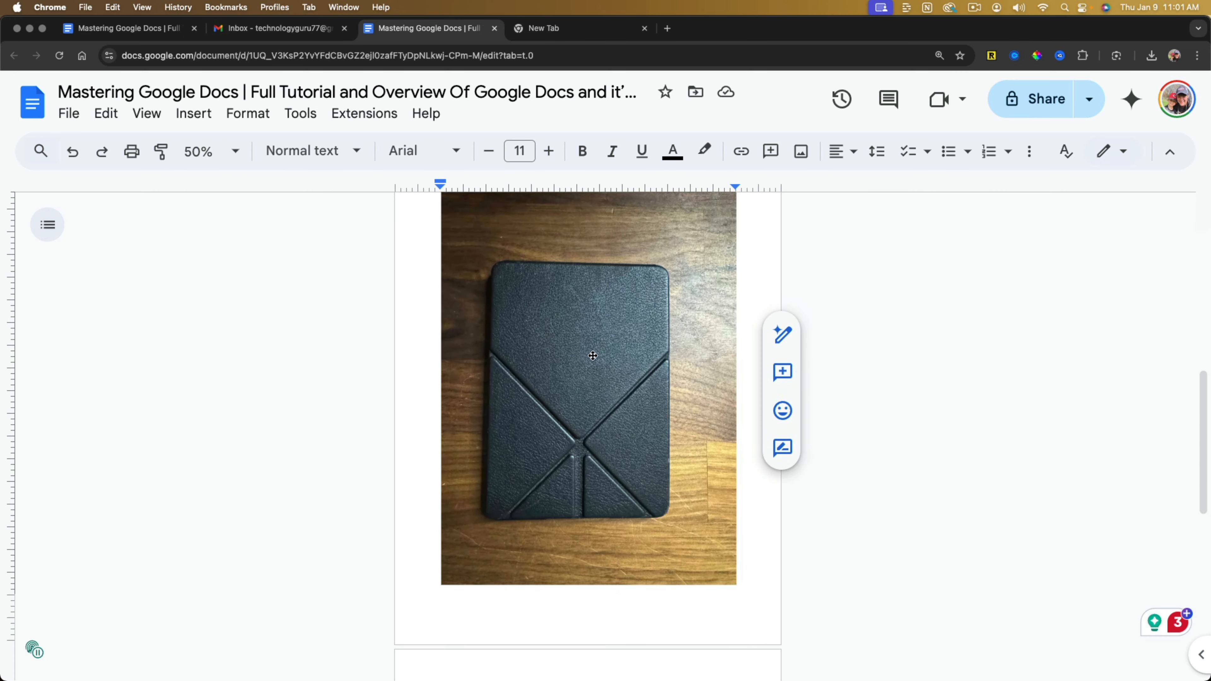
Shrink the case image proportionally to about a quarter of the text width so it fits below "Inserting Images:".
scroll(593, 356, "up", 3)
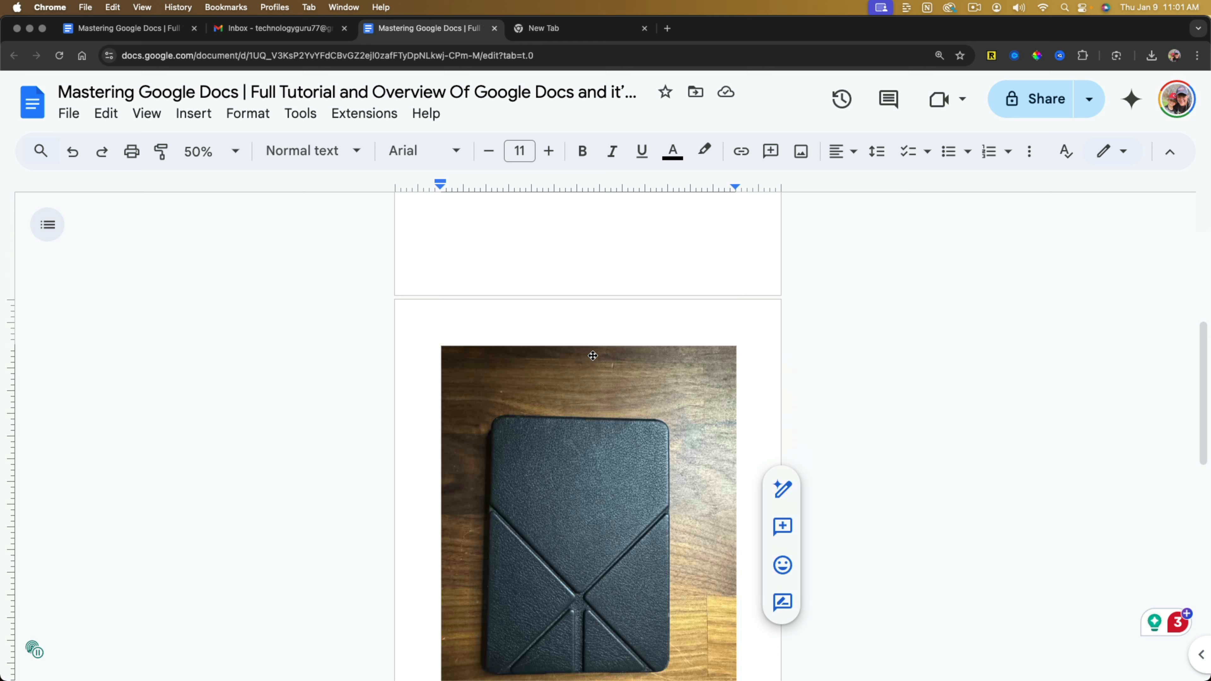
left_click(582, 426)
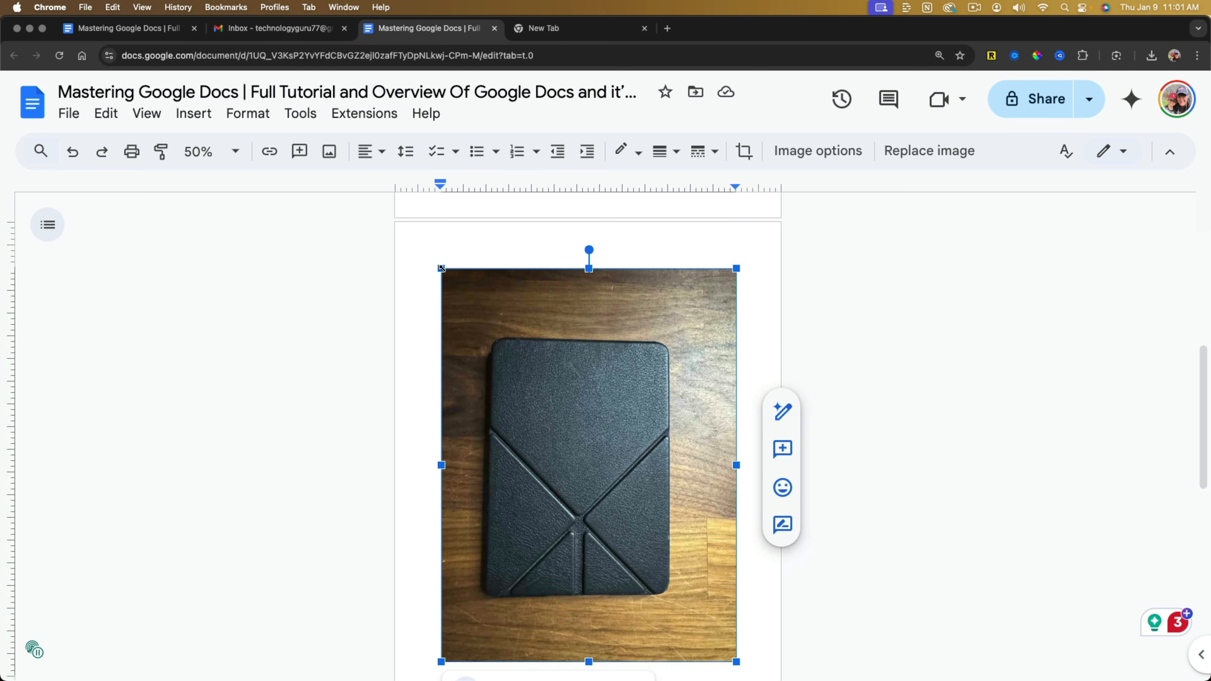
left_click_drag(440, 268, 655, 533)
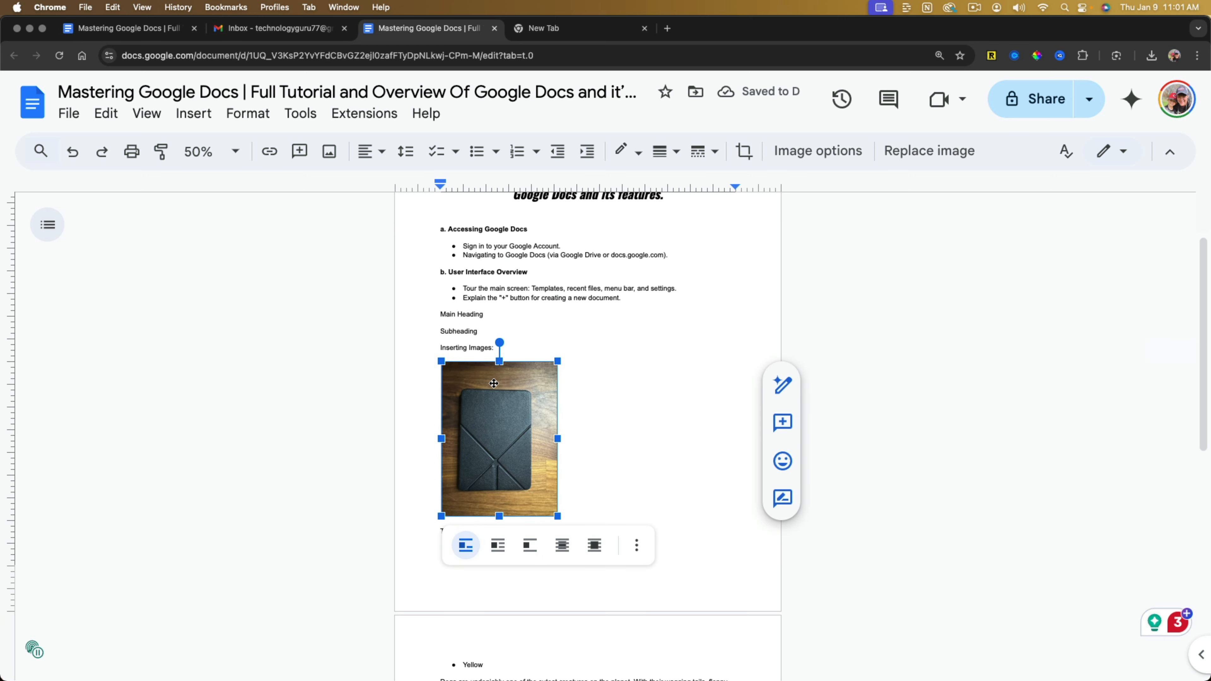
left_click_drag(558, 517, 498, 450)
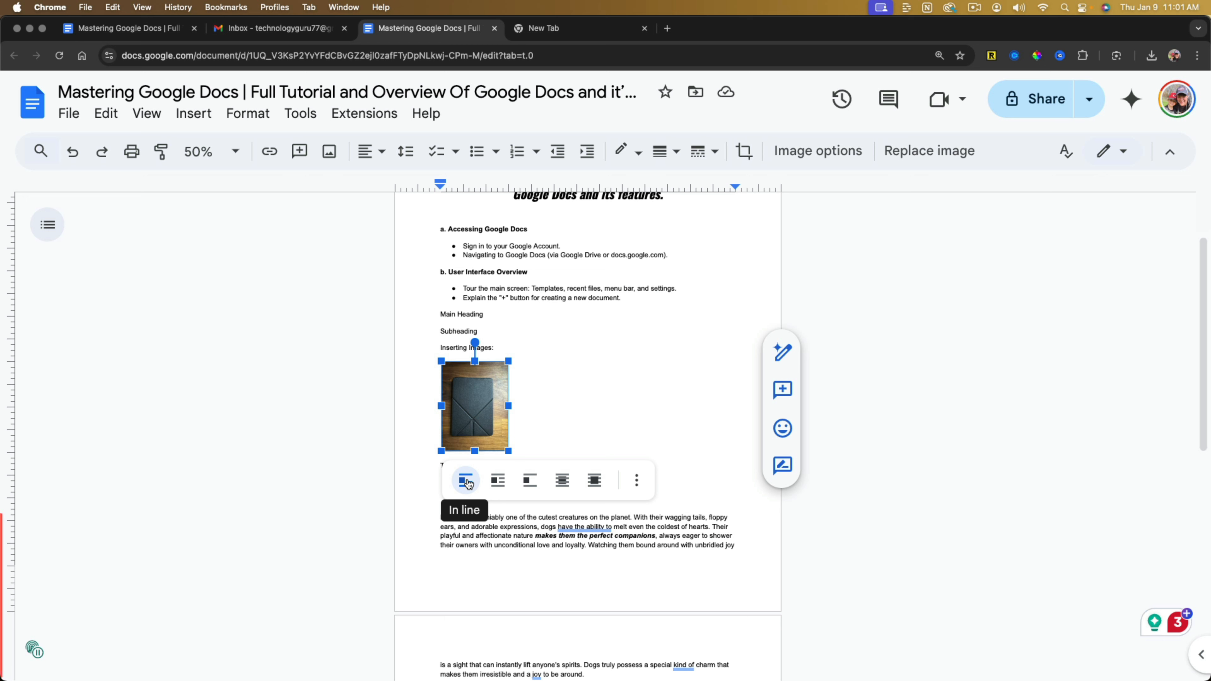
Try the "Wrap text" and "Break text" layouts on the case image.
left_click(497, 480)
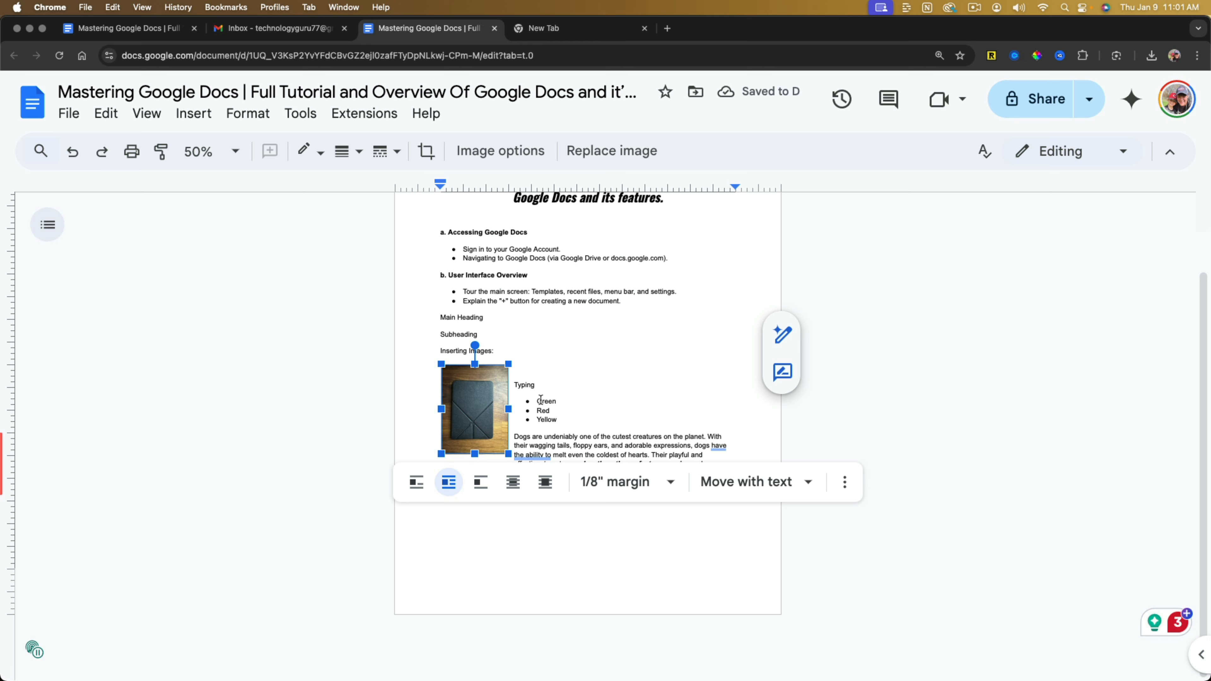
left_click(480, 483)
scroll(538, 458, "down", 4)
scroll(549, 396, "up", 2)
scroll(549, 396, "up", 2)
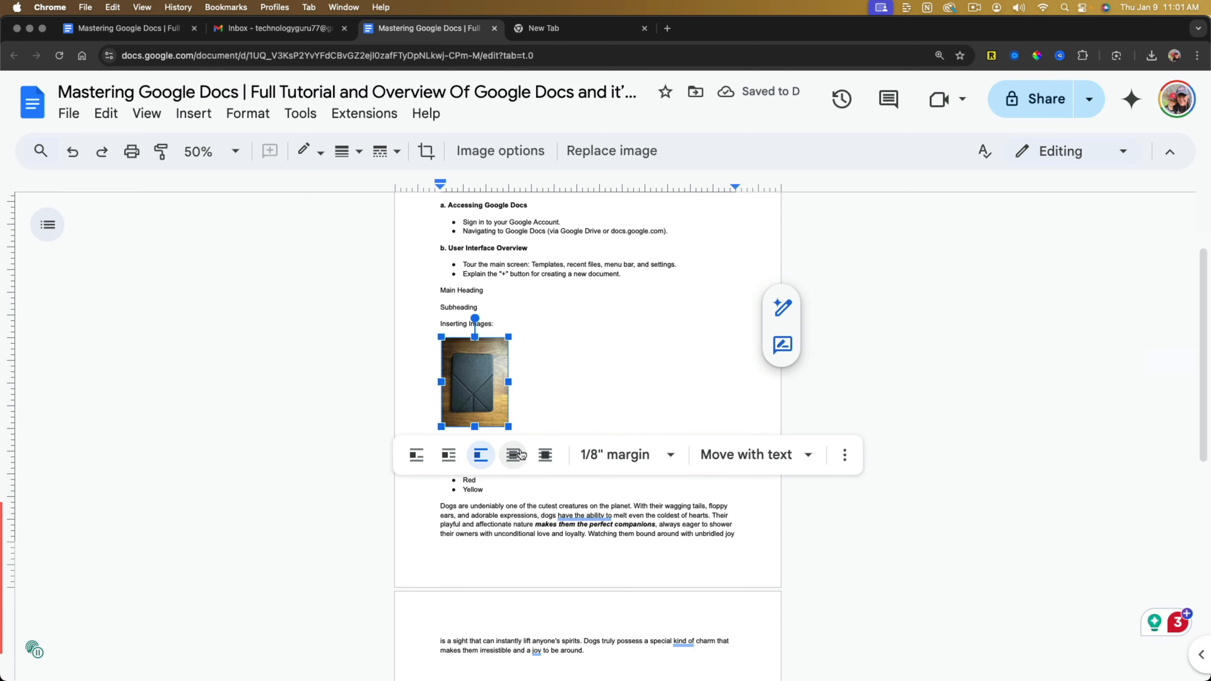
Try placing the case image behind and in front of the text, and return it to in line with text.
left_click(545, 458)
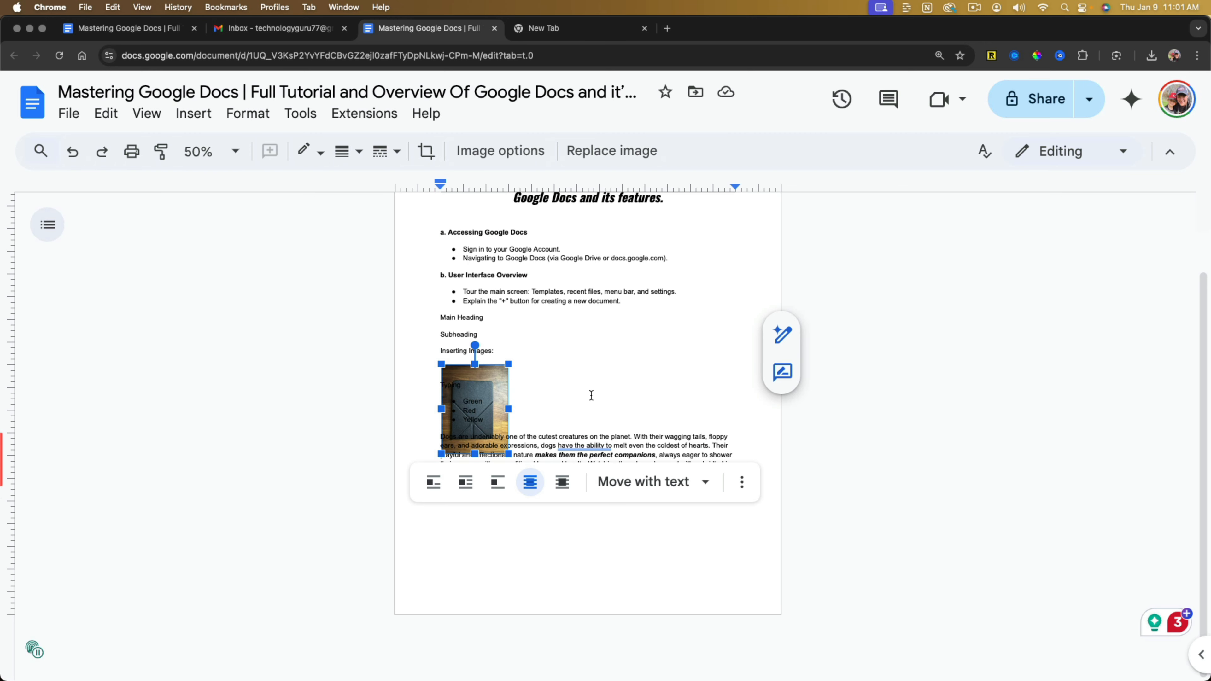
left_click(561, 484)
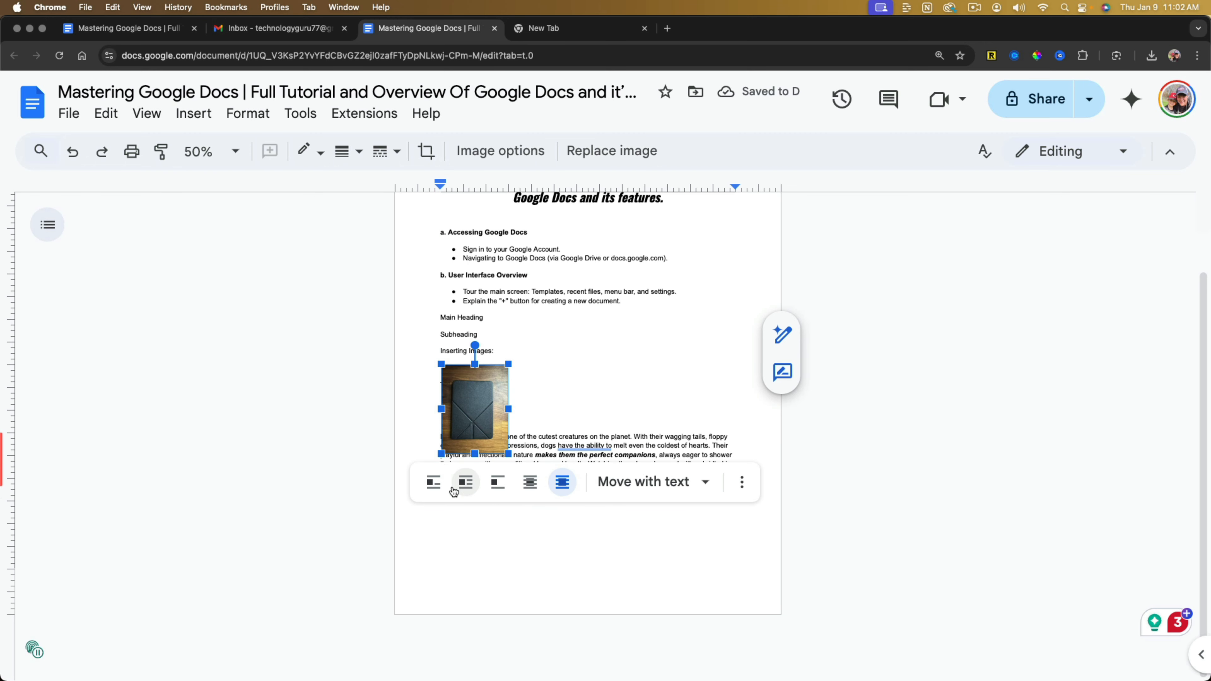
left_click(433, 483)
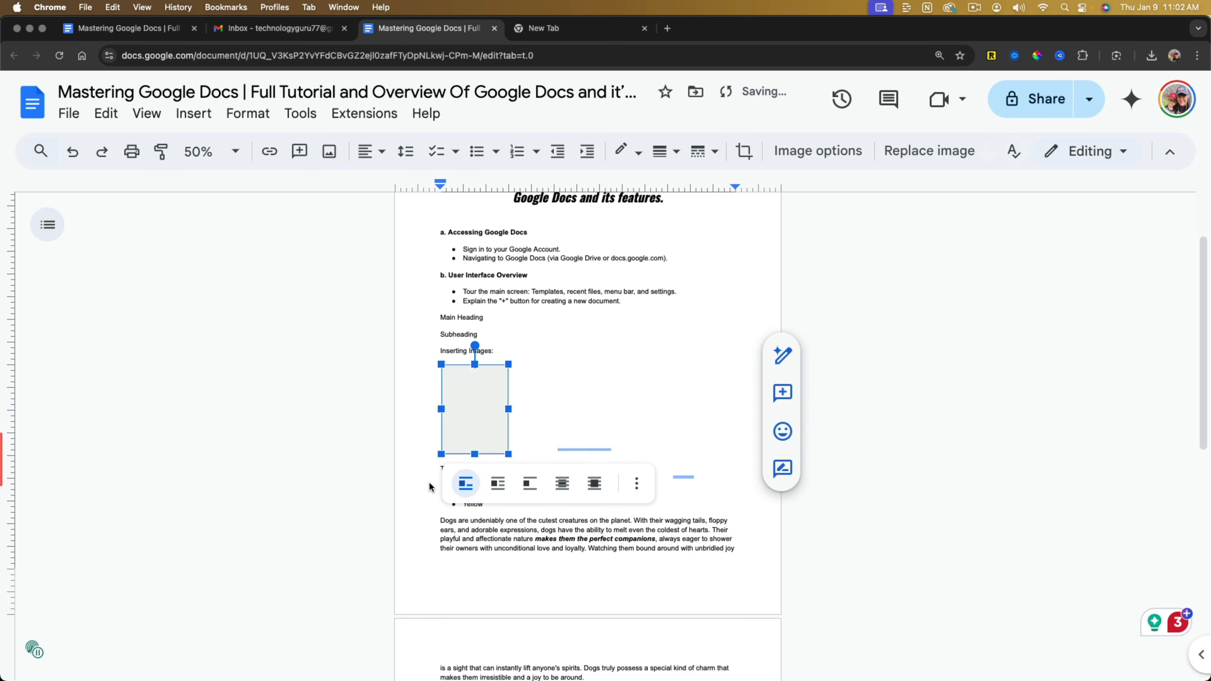
Wrap the text around the case image and add three line breaks before "Typing" to move the text below the image.
left_click(499, 491)
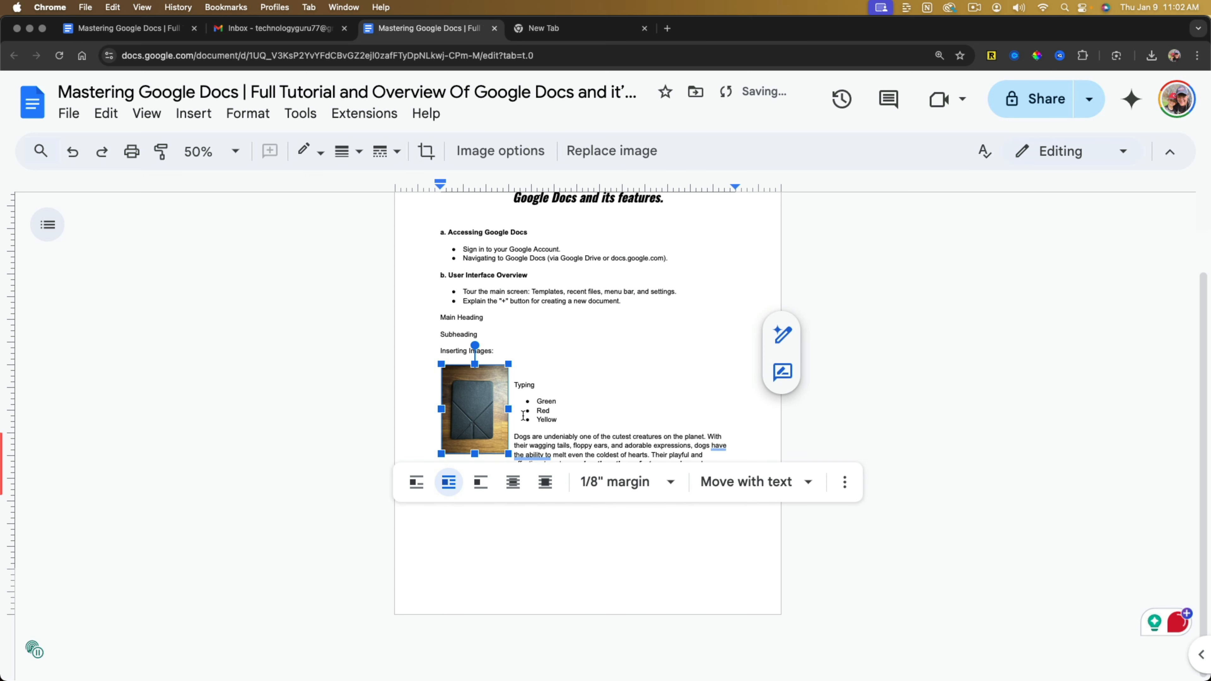
left_click(516, 387)
key("Return")
key("Return")
key("Return")
key("Return")
key("Return")
key("Return")
key("Return")
key("Return")
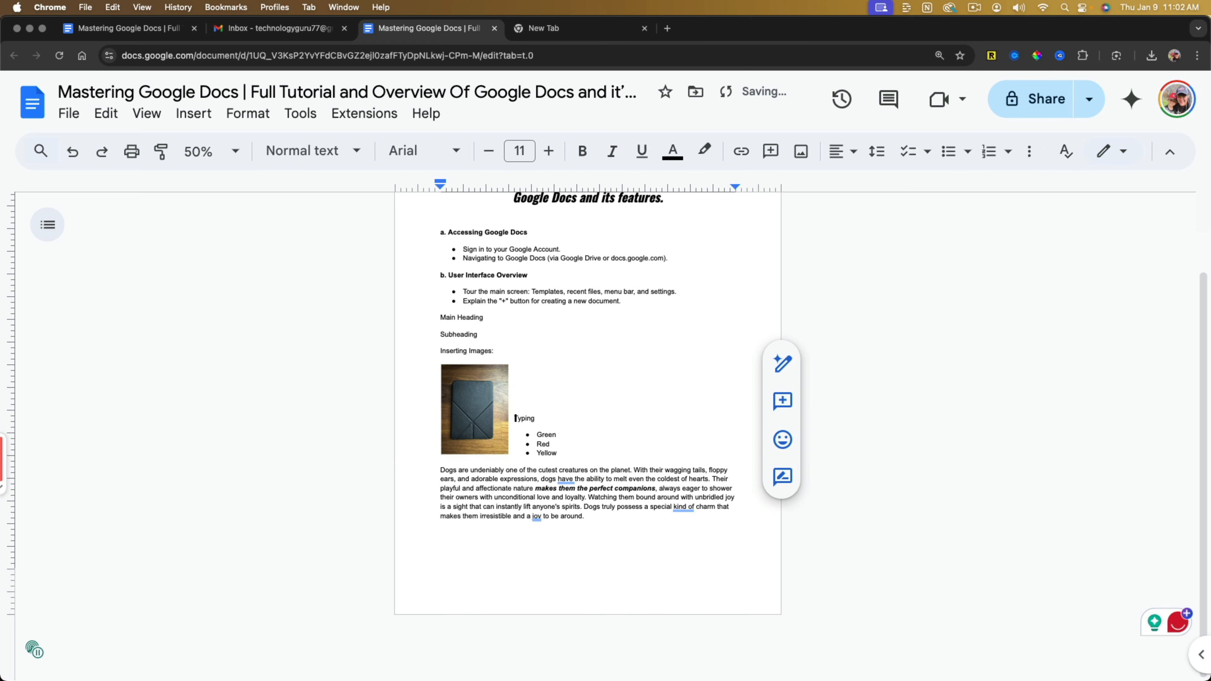
Check the case image's margin choices and set its positioning to "Fix position on page".
left_click(474, 403)
left_click(628, 483)
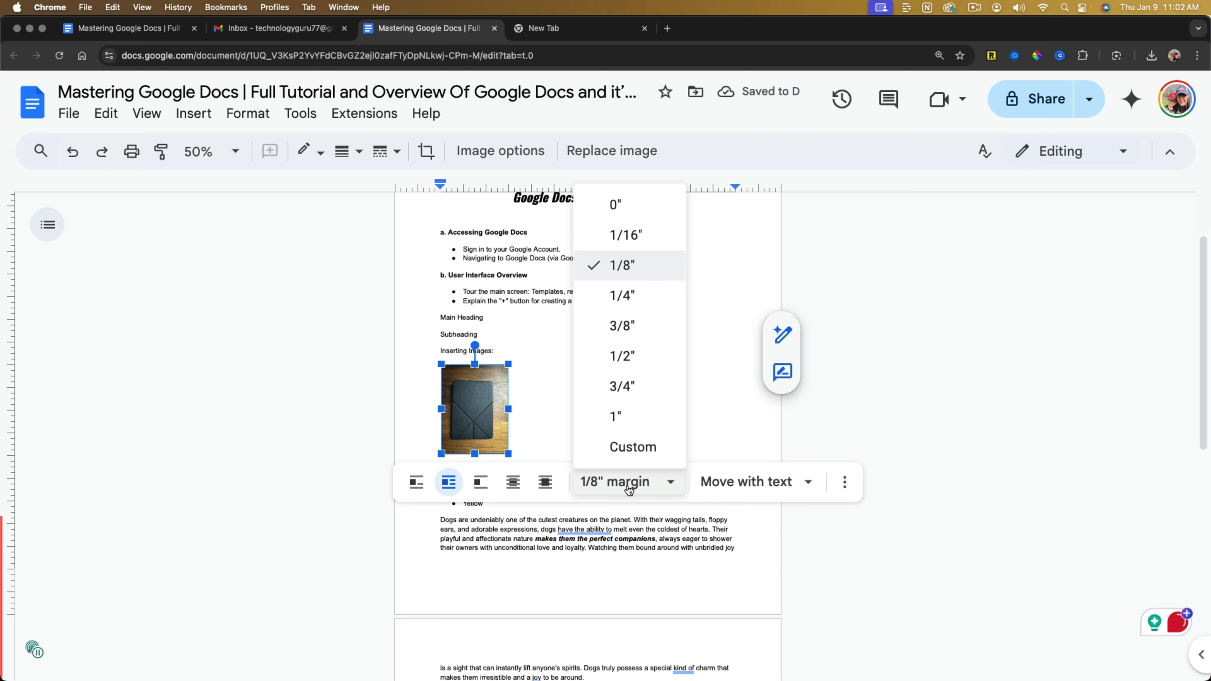
left_click(762, 483)
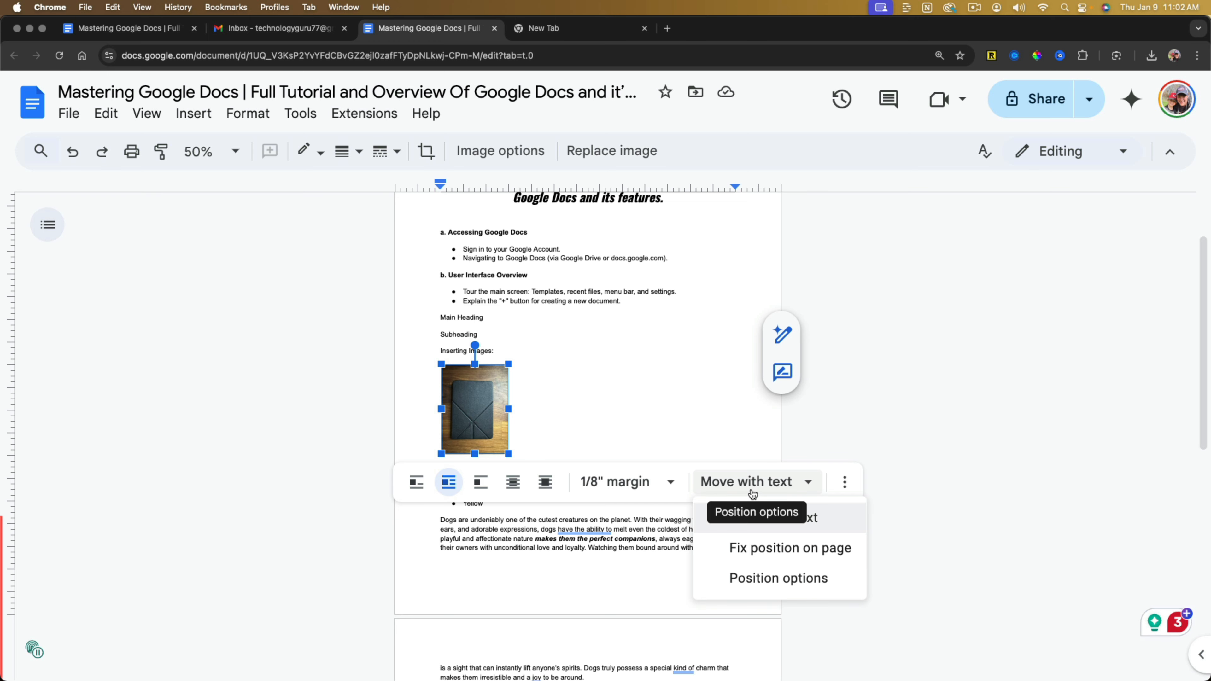
left_click(760, 553)
left_click(683, 580)
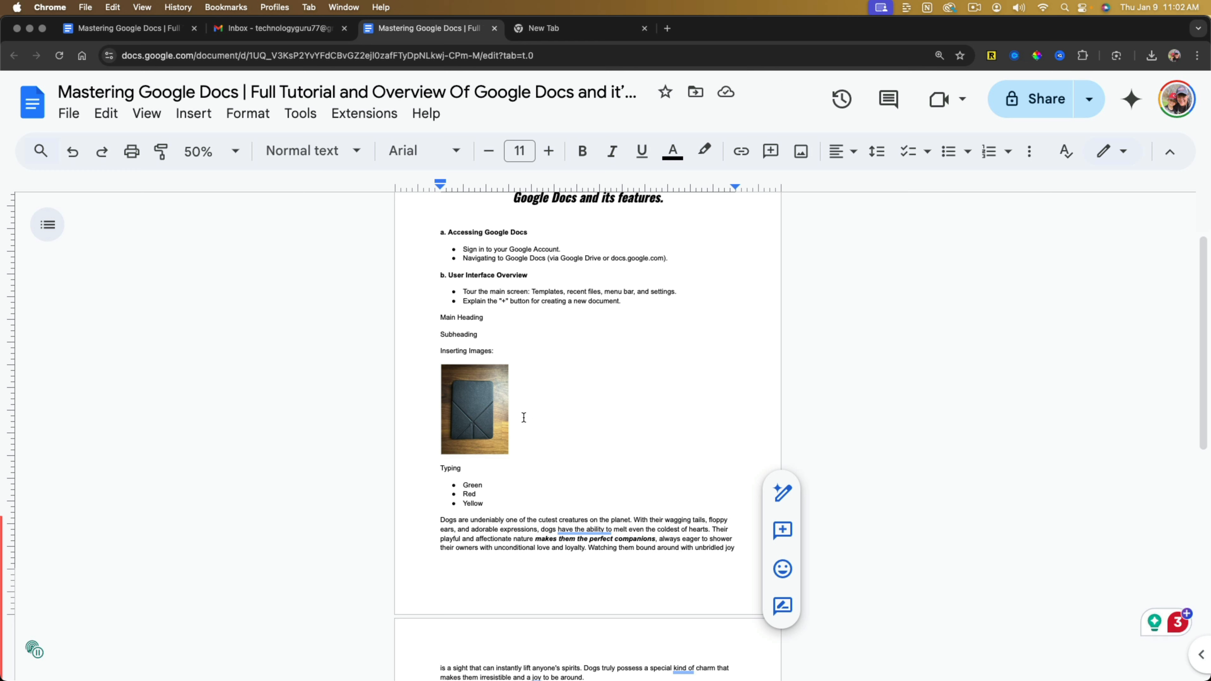
Enlarge the case image slightly, keeping its proportions.
left_click(489, 413)
mouse_move(508, 453)
left_mouse_down()
mouse_move(531, 477)
mouse_move(516, 464)
left_mouse_up()
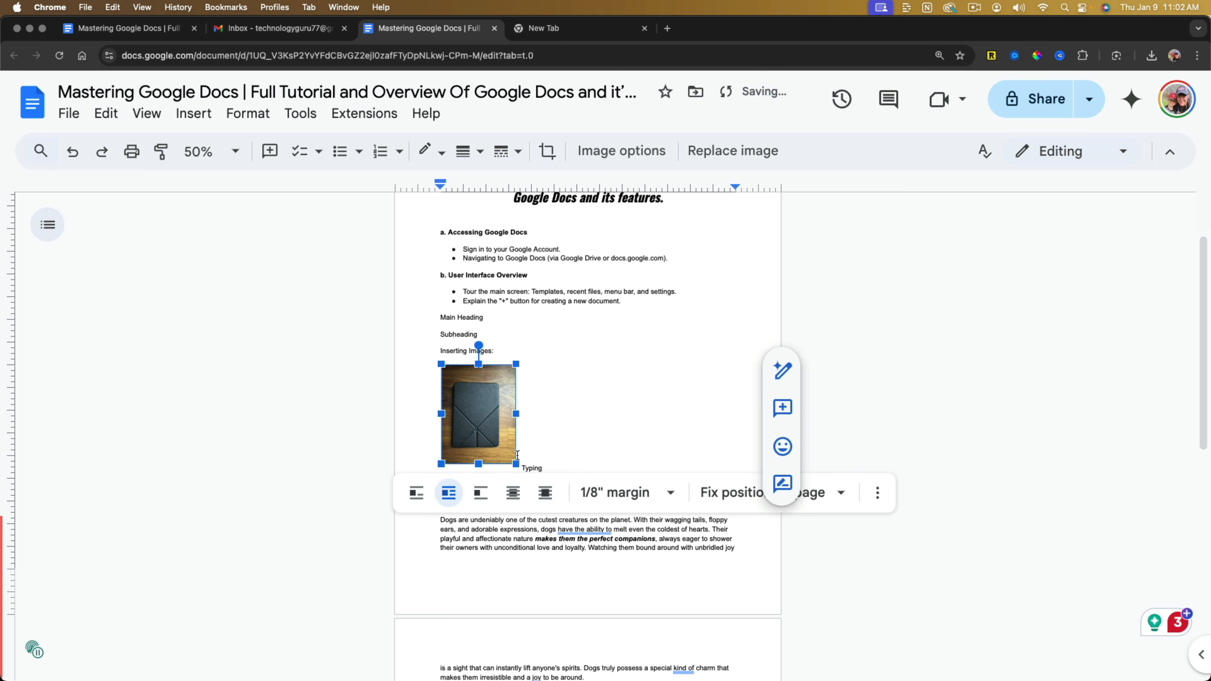
left_click(668, 418)
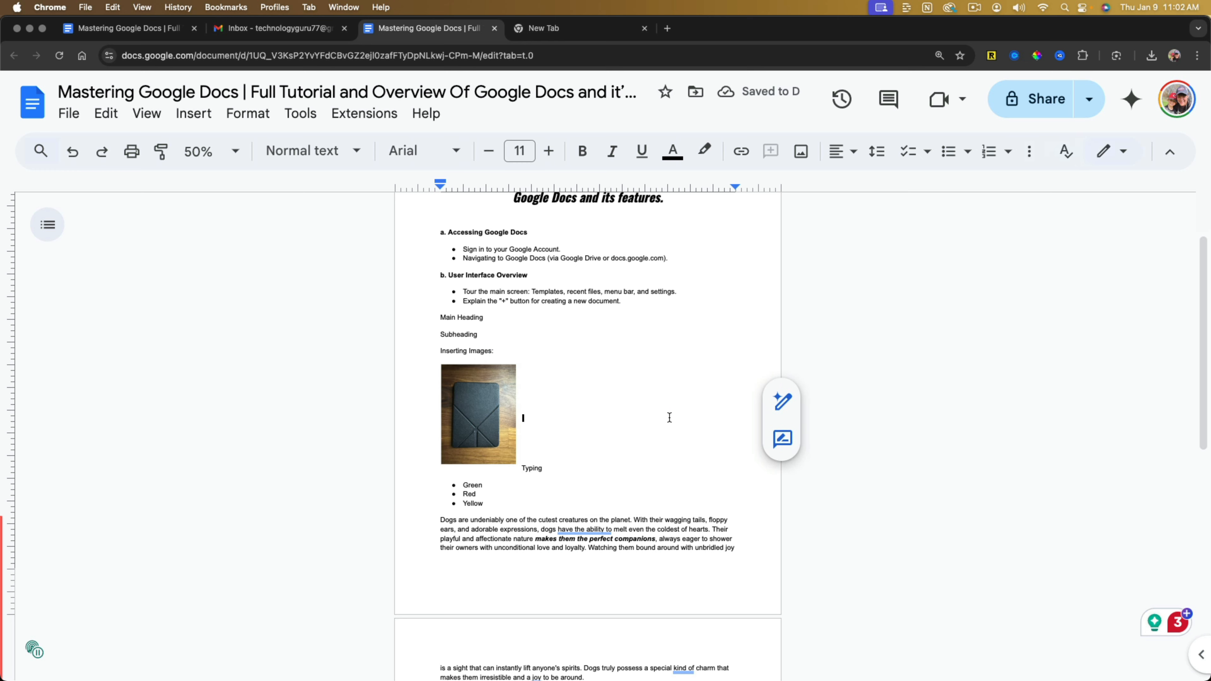
Set the case image's layout to in line with text.
left_click(495, 430)
left_click(422, 494)
left_click(611, 429)
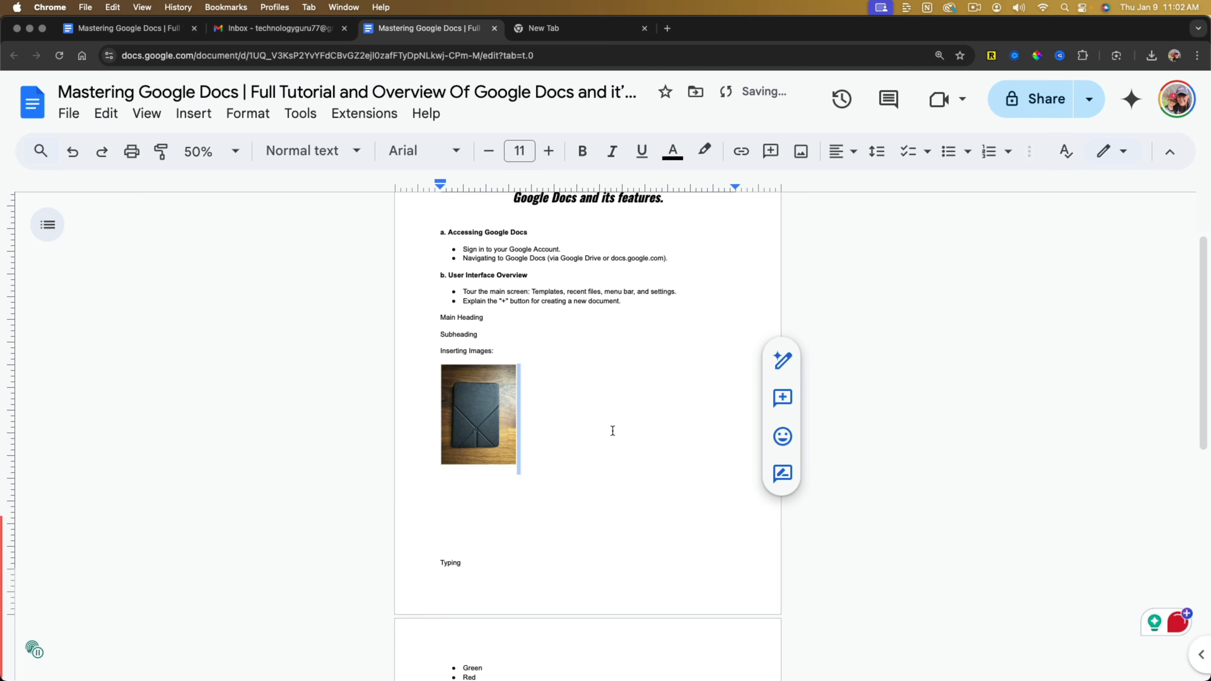
Open the image options for the case image.
left_click(490, 437)
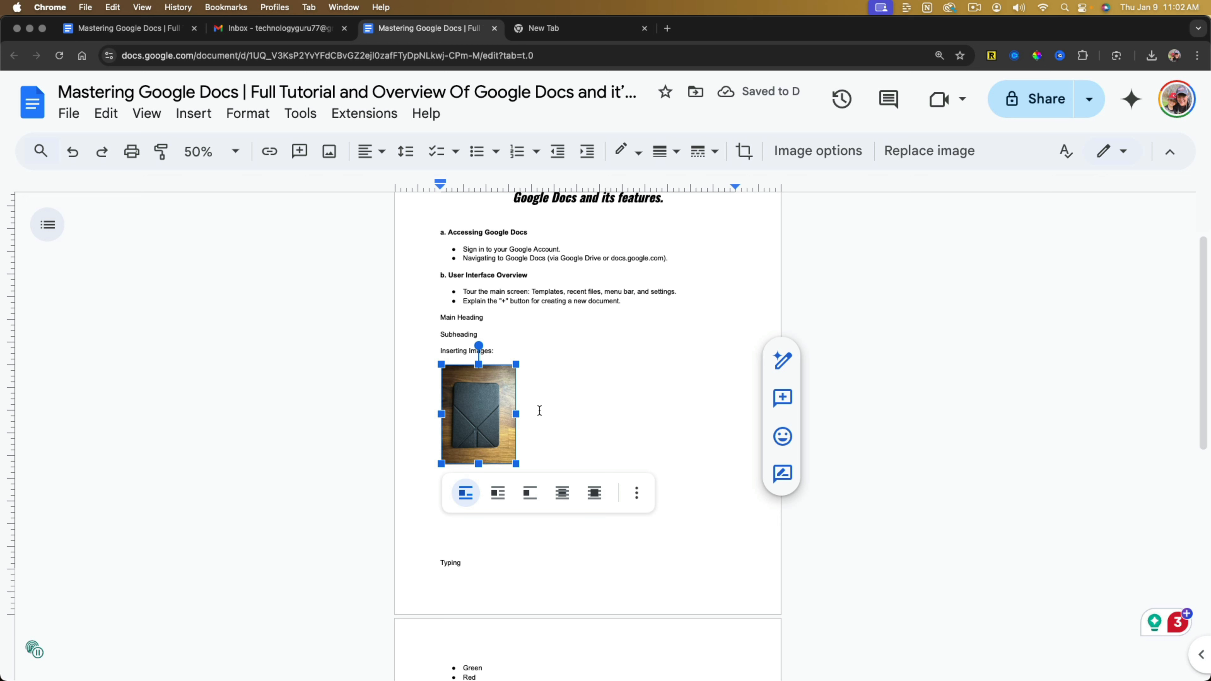
left_click(818, 151)
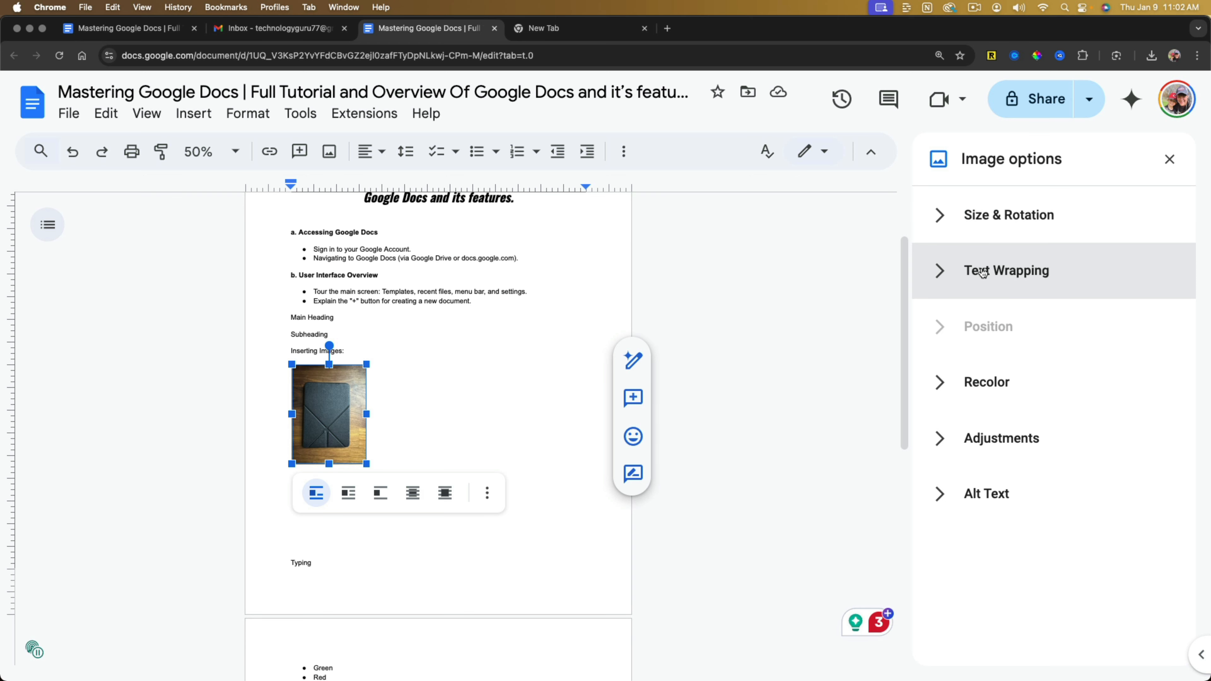
Scale the case image to 105% in width and height with its aspect ratio locked.
left_click(943, 227)
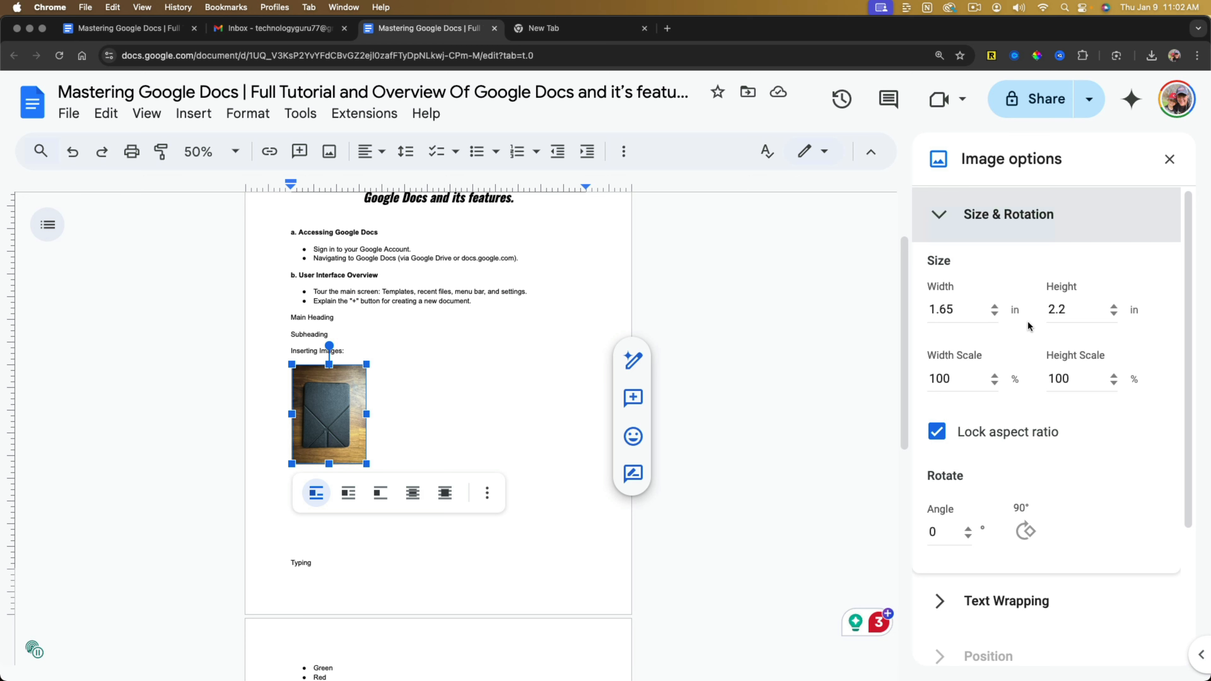
left_click(1001, 442)
left_click(1001, 441)
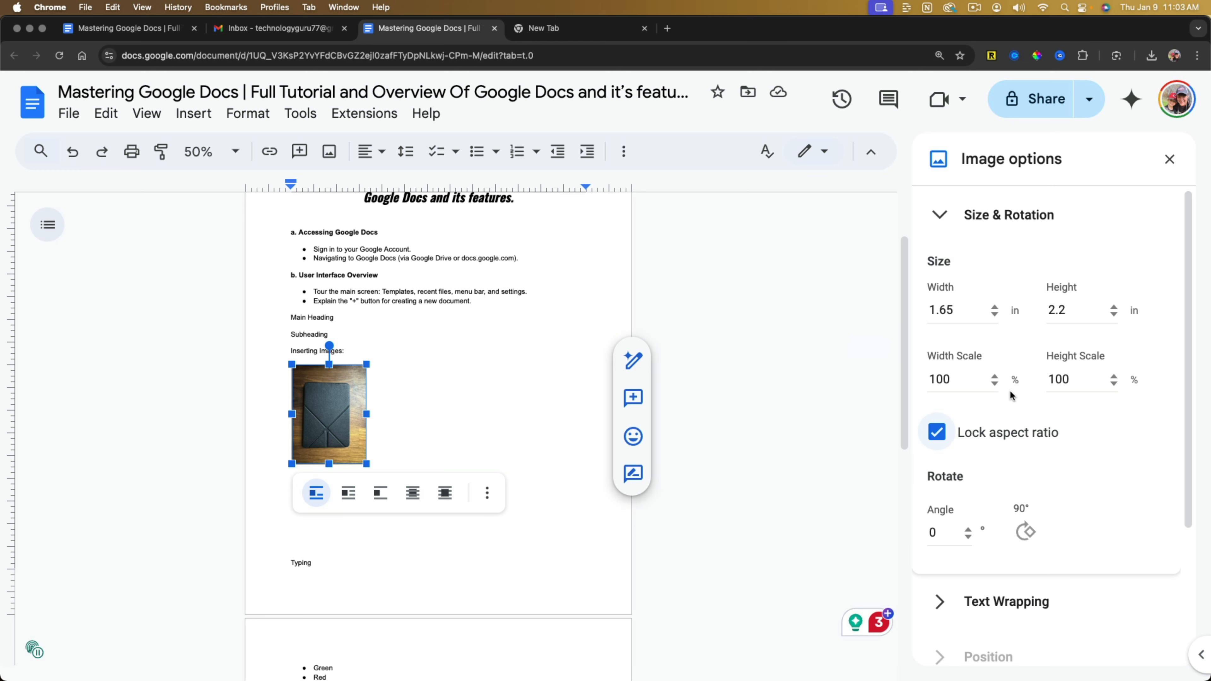
left_click(996, 377)
left_click(996, 376)
left_click(996, 376)
left_click(996, 376)
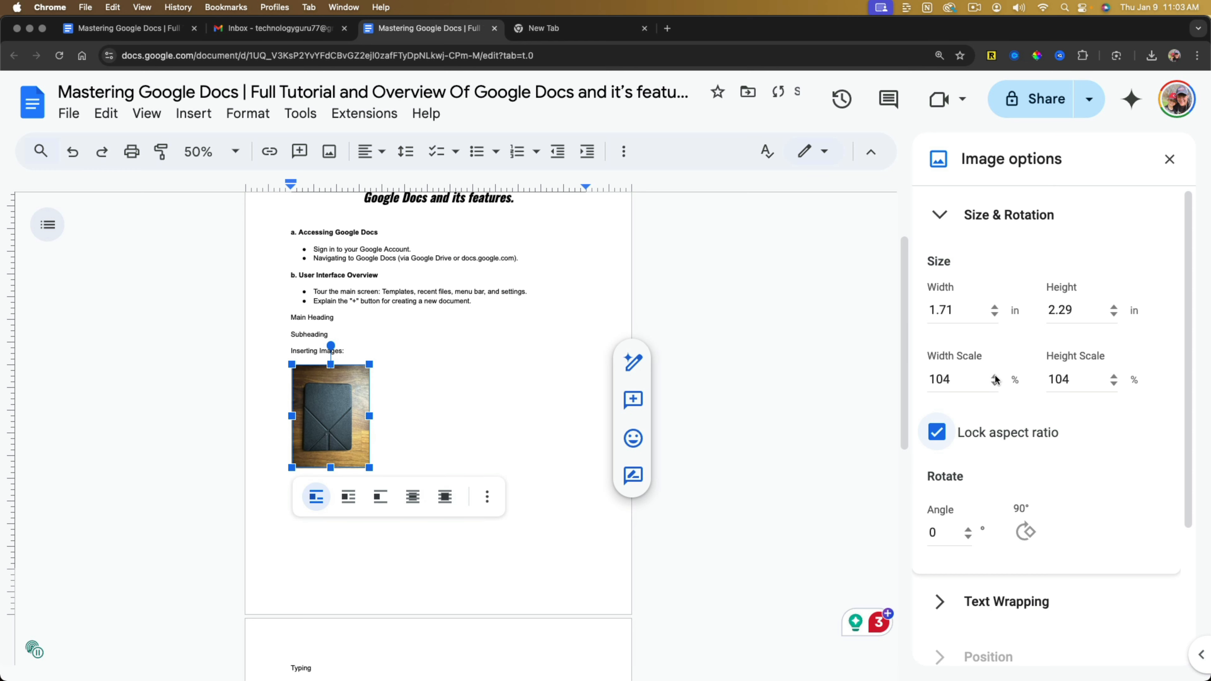
left_click(996, 376)
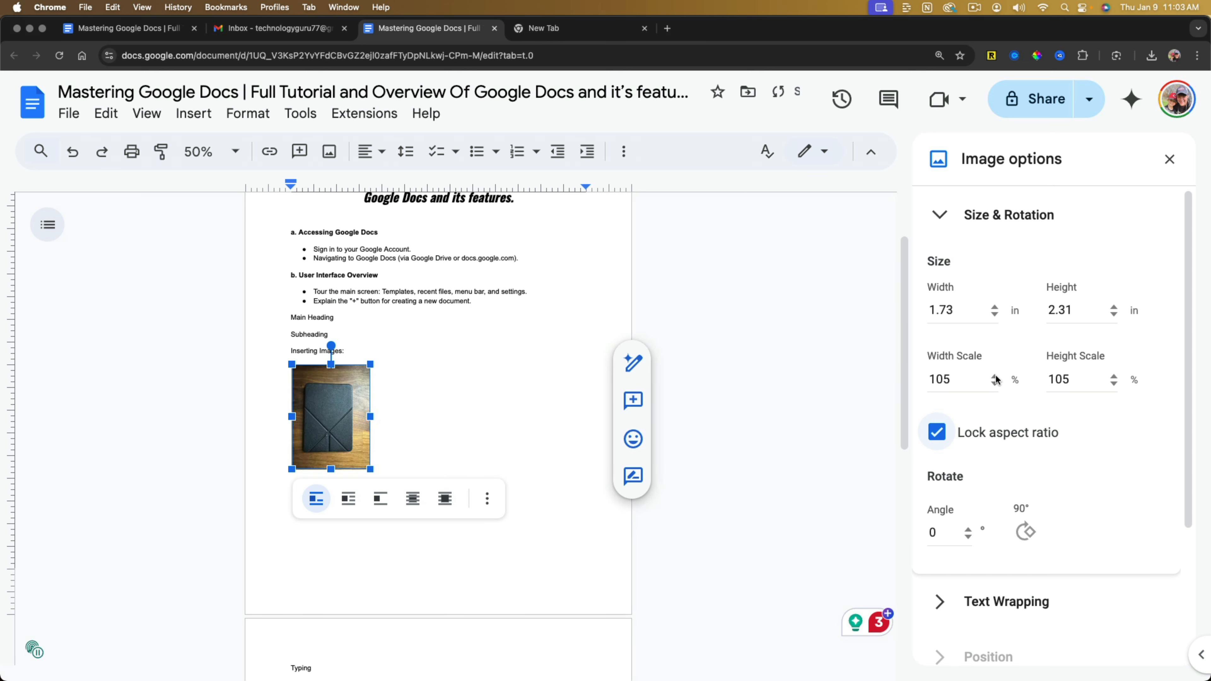
Look through the text wrapping styles and the recolor choices for the case image.
left_click(940, 219)
left_click(938, 271)
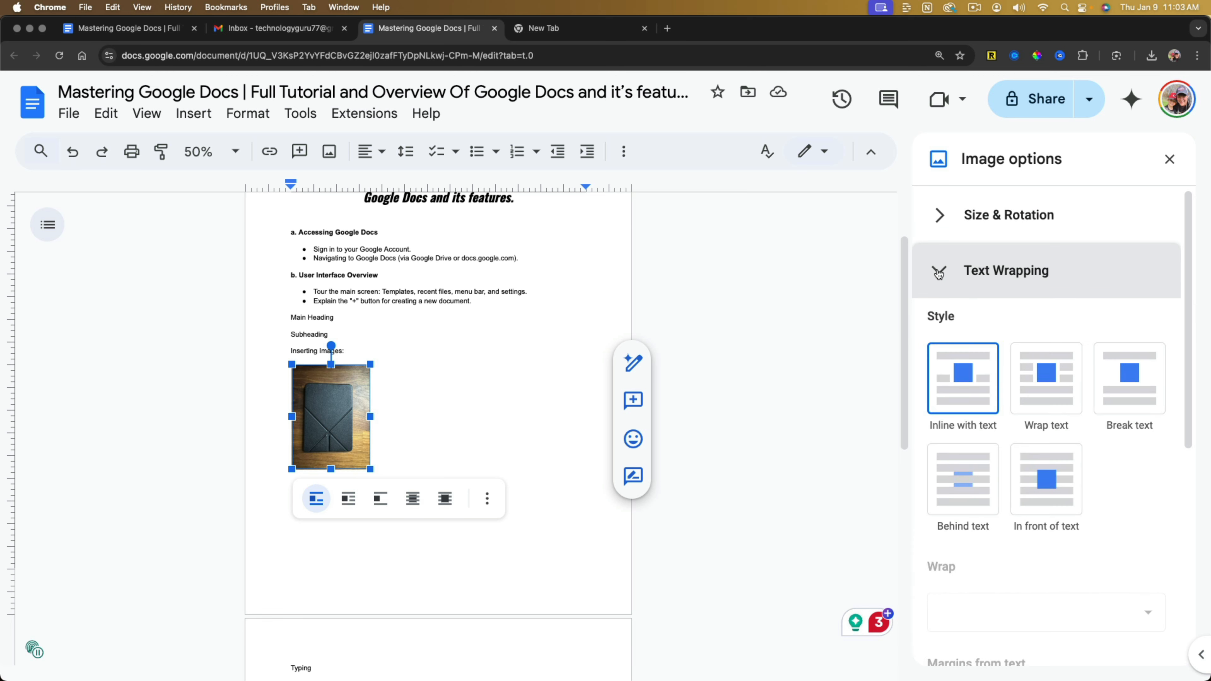
left_click(938, 273)
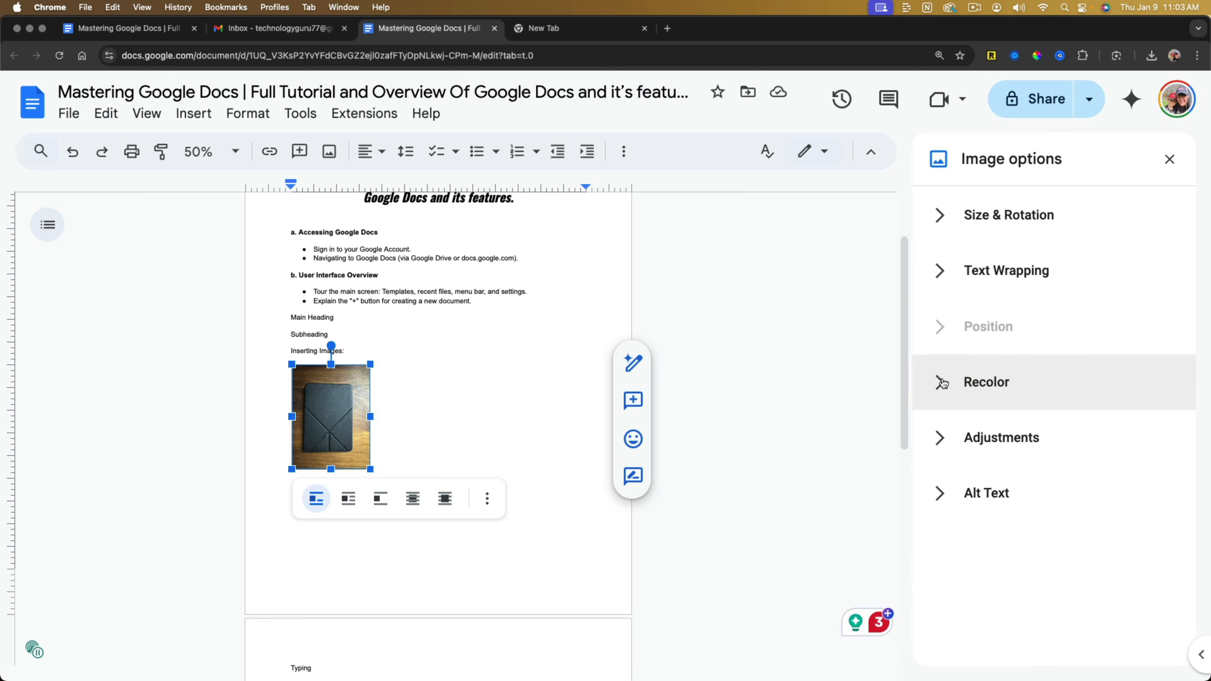
left_click(940, 381)
left_click(955, 448)
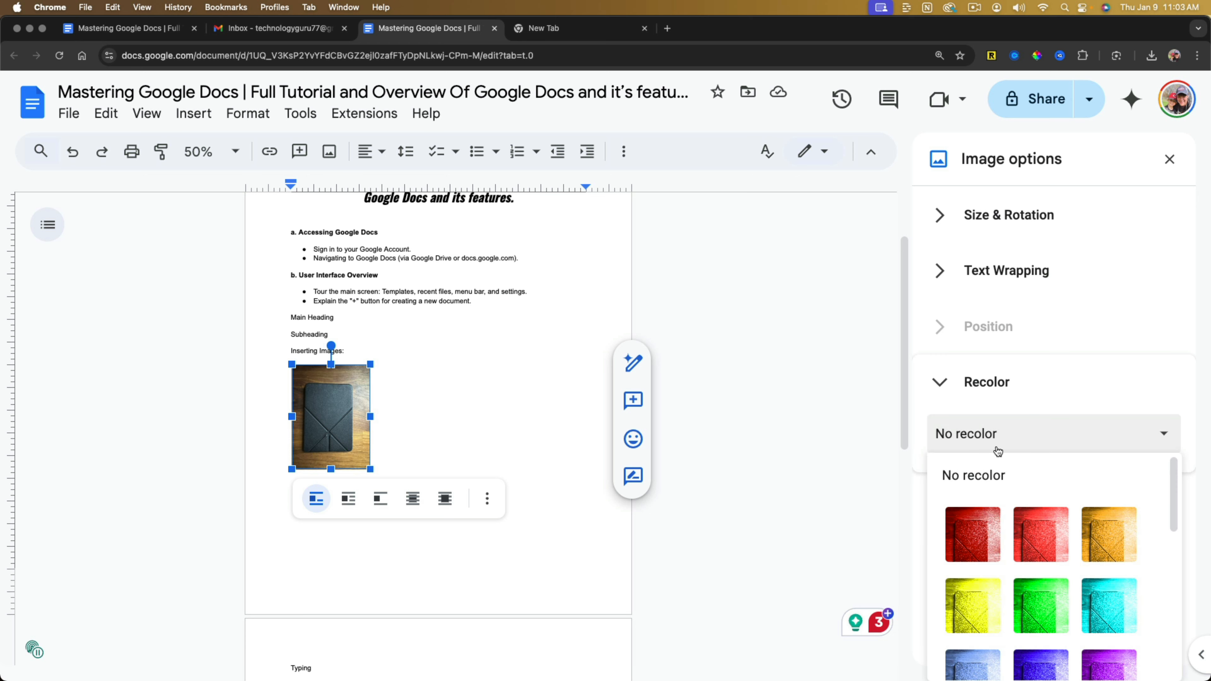
left_click(1016, 445)
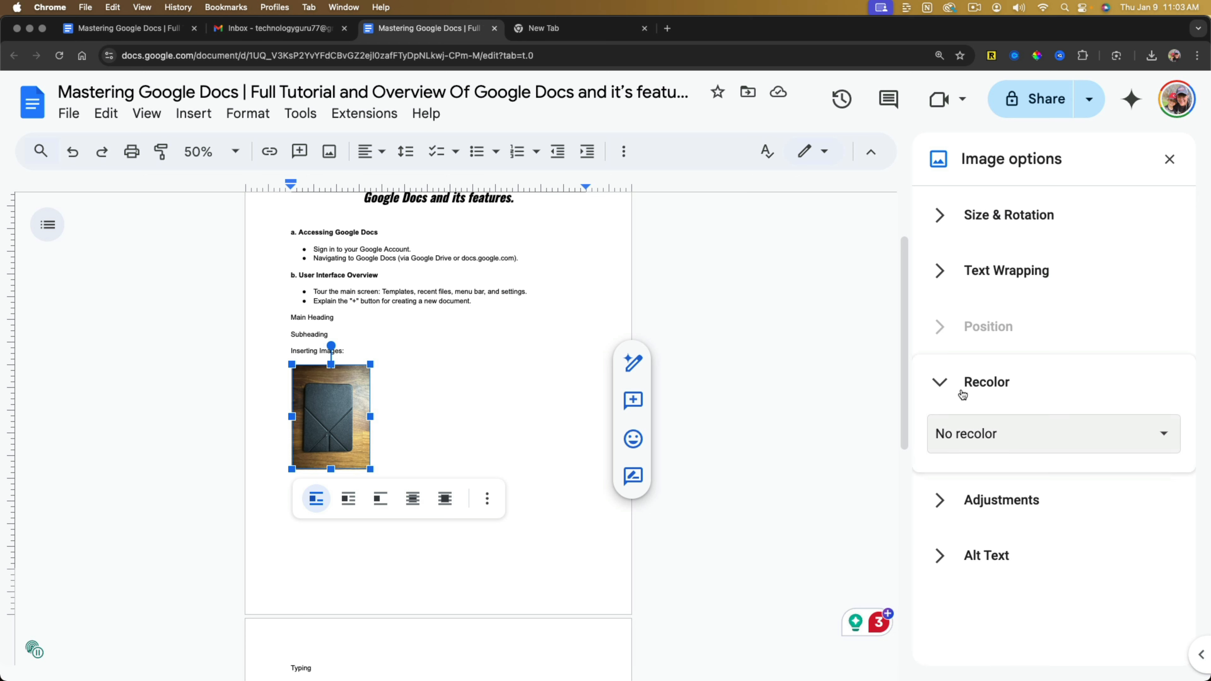
left_click(987, 382)
Try the case image at 26% opacity, return it to 100%, and set brightness to -23% and contrast to 20%.
left_click(946, 438)
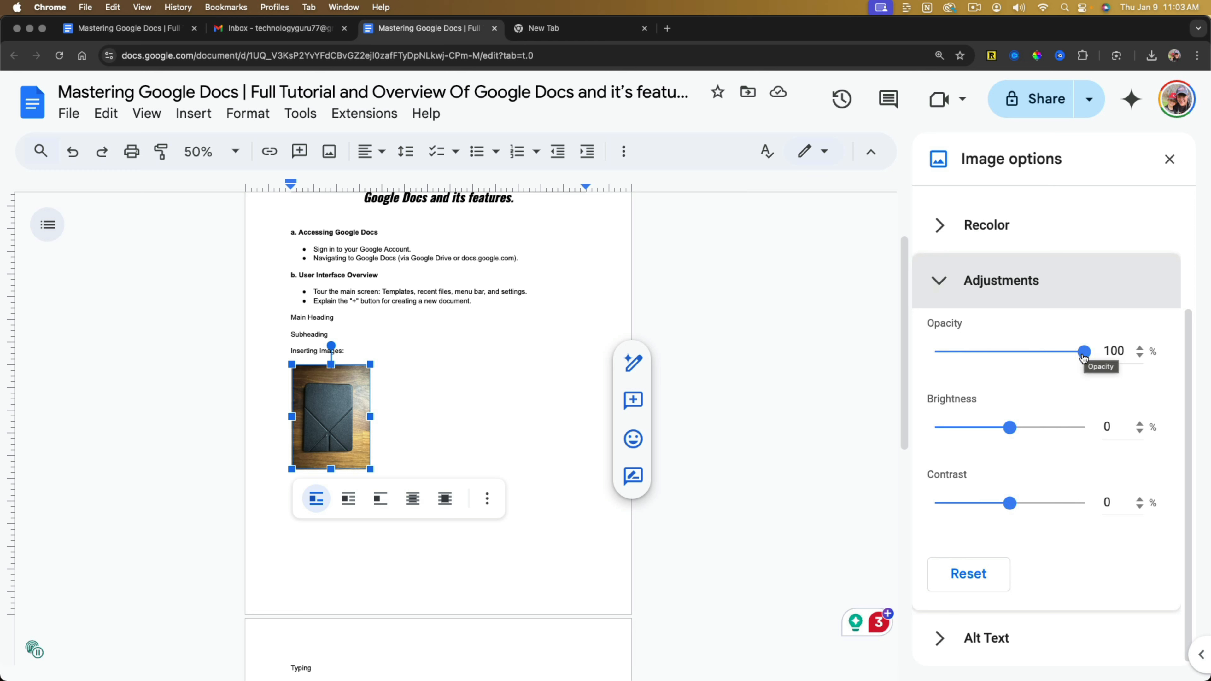
left_click_drag(1084, 353, 972, 357)
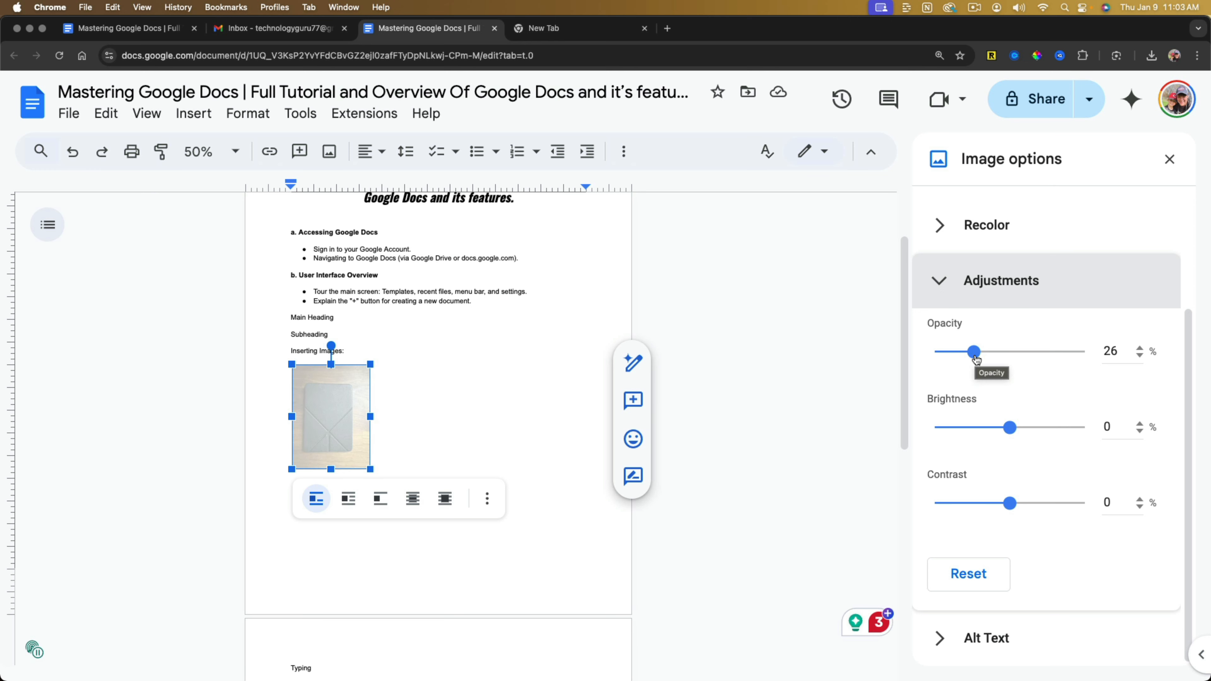
left_click_drag(982, 354, 1086, 356)
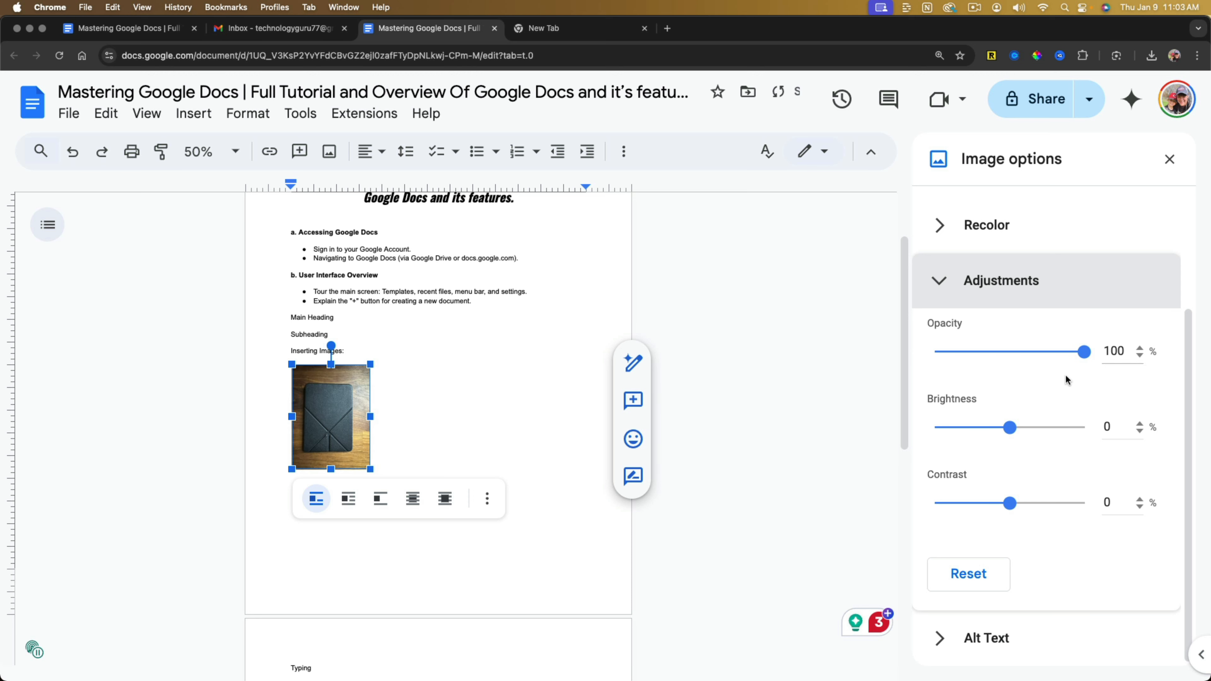
mouse_move(1011, 426)
left_mouse_down()
mouse_move(1050, 429)
mouse_move(993, 428)
left_mouse_up()
mouse_move(1009, 503)
left_mouse_down()
mouse_move(1053, 505)
mouse_move(1023, 504)
left_mouse_up()
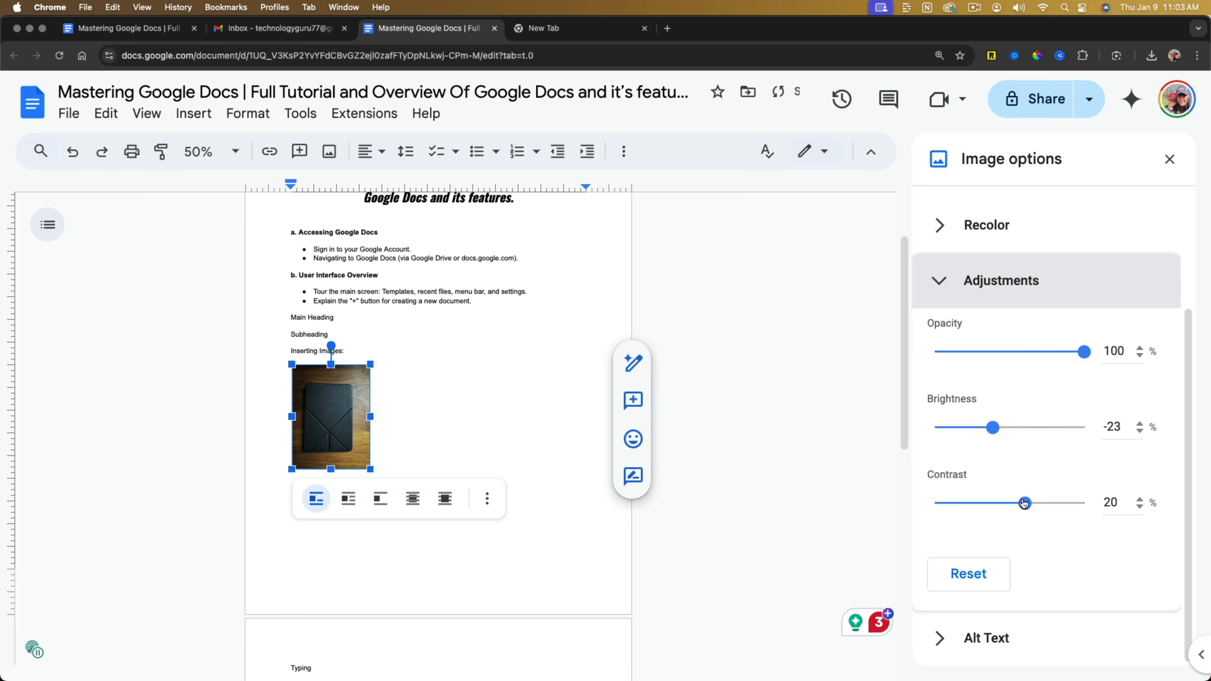
Undo the contrast, brightness and opacity changes made to the case image.
left_click(73, 152)
left_click(74, 155)
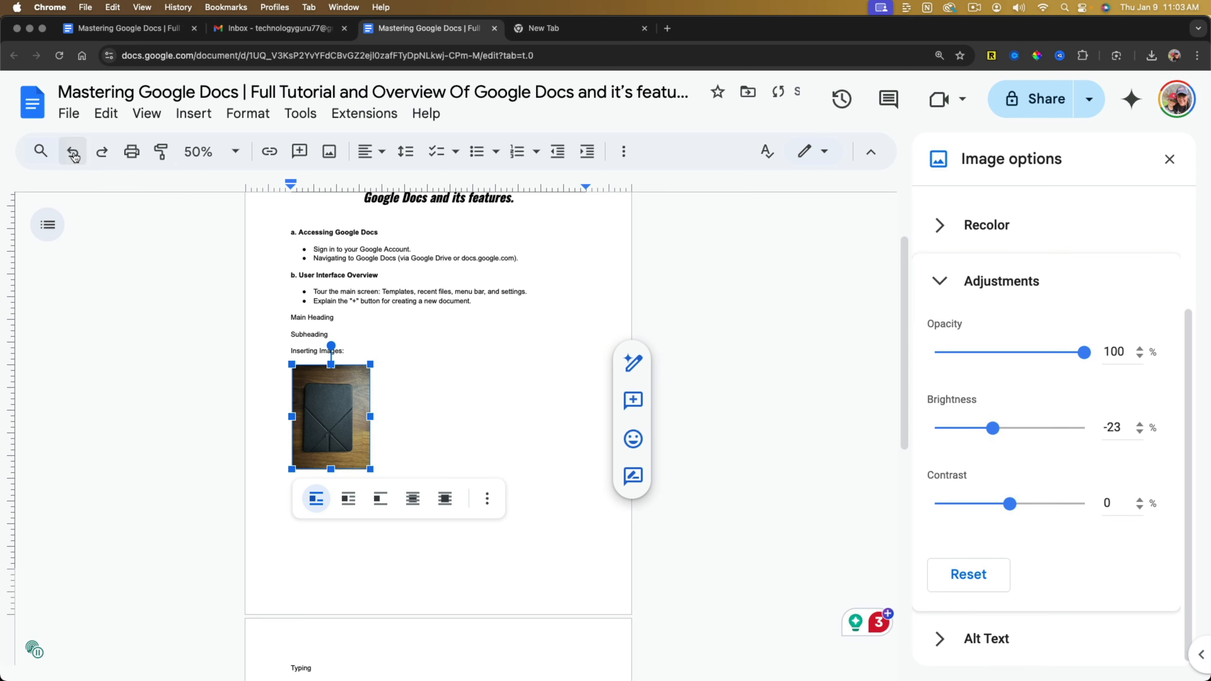
left_click(73, 156)
left_click(72, 157)
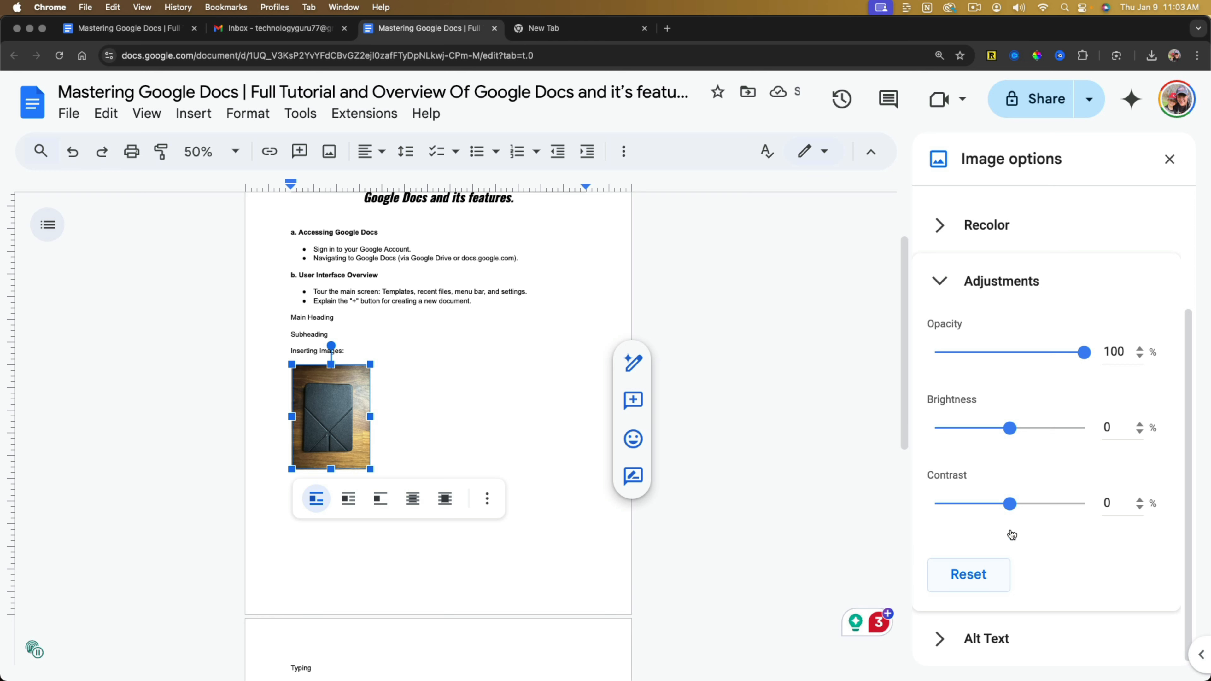
Raise the case image's contrast and reset its adjustments to their defaults.
left_click_drag(1011, 505, 1051, 509)
left_click(969, 578)
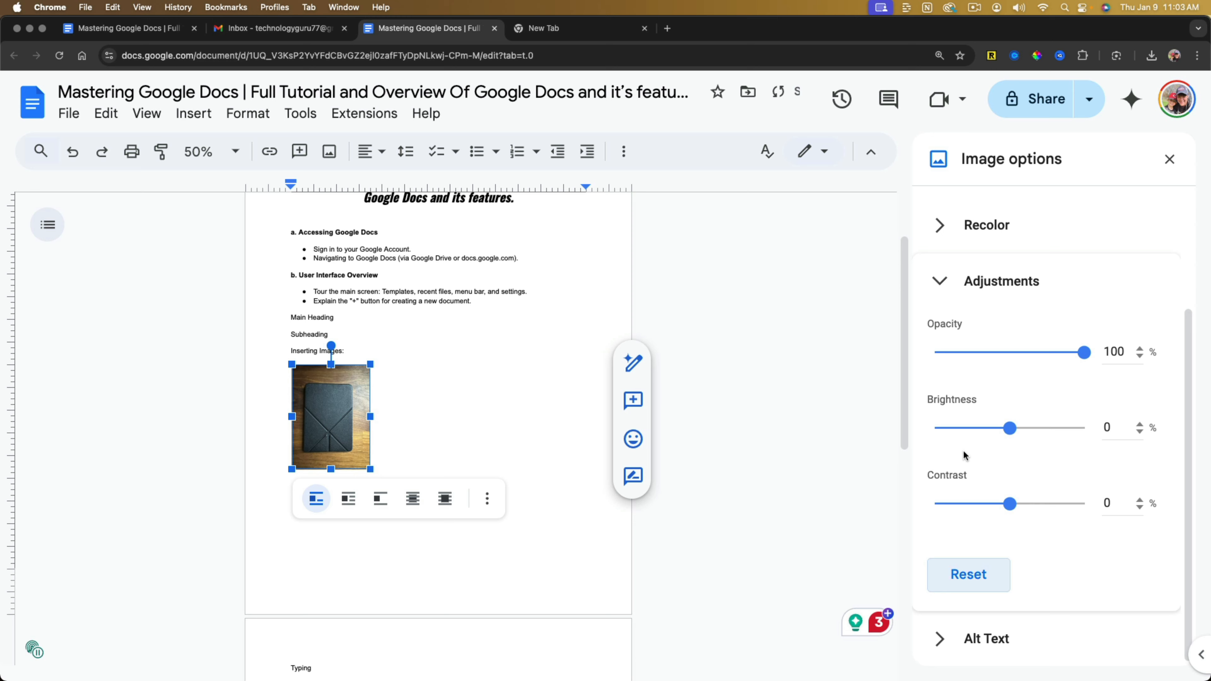
left_click(948, 283)
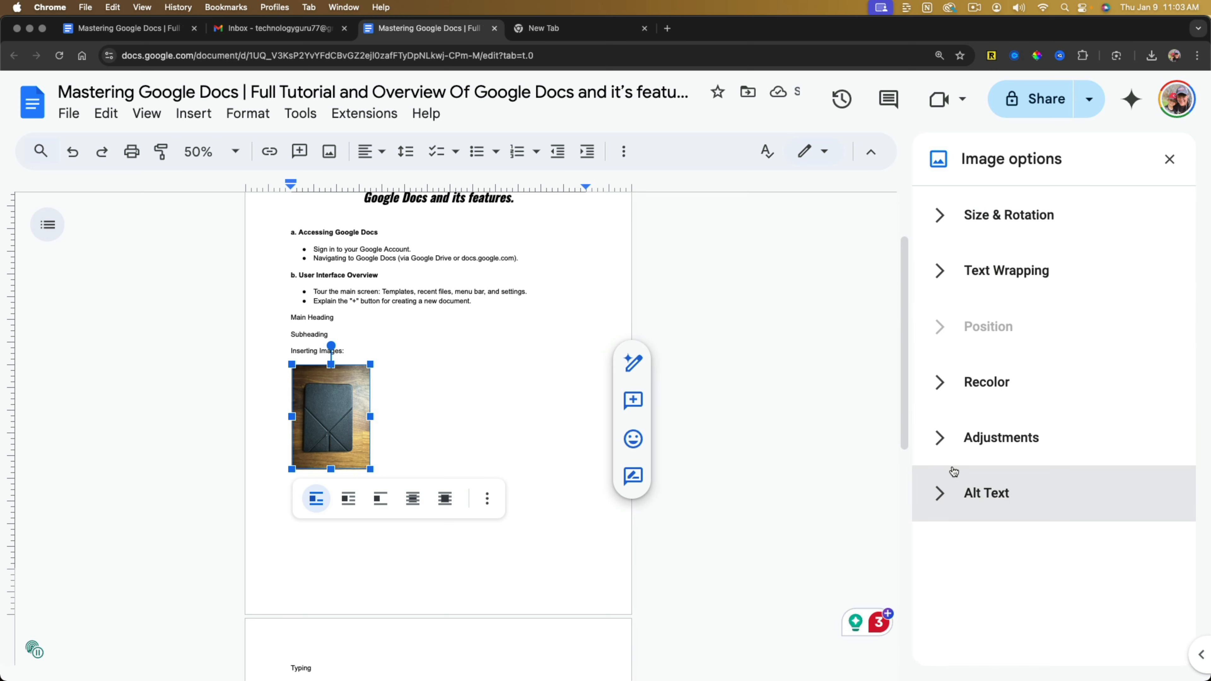
Check the alt text settings of the case image and close the image options.
left_click(949, 493)
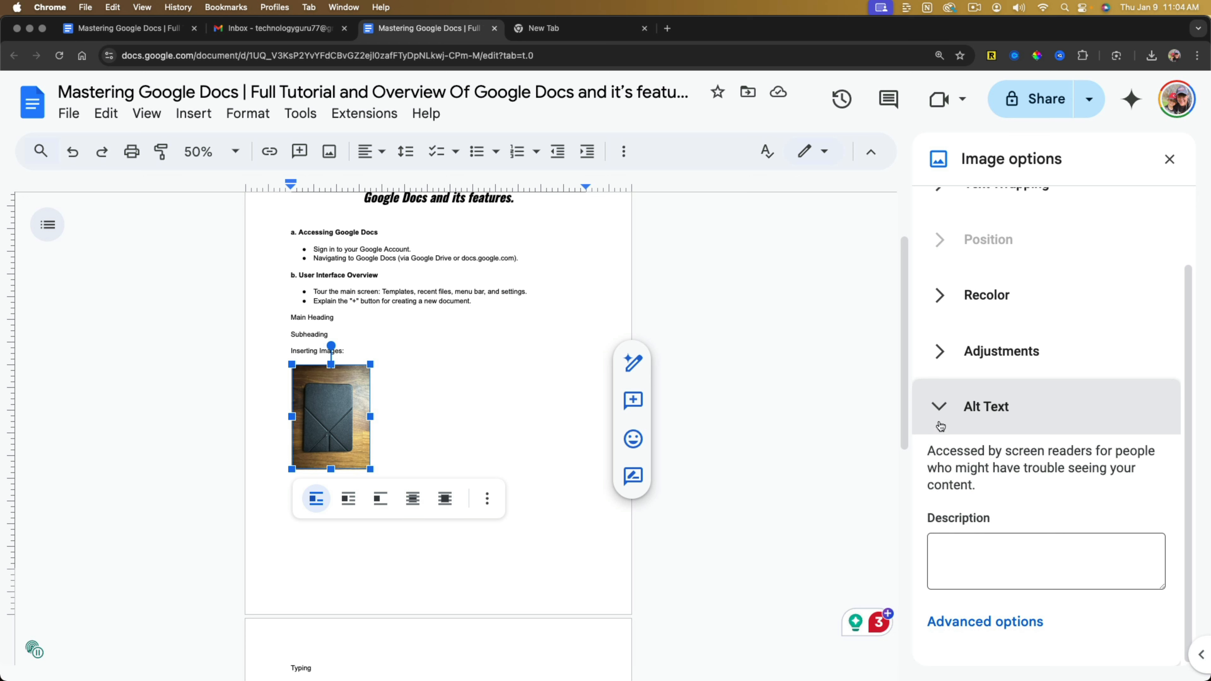
left_click(947, 411)
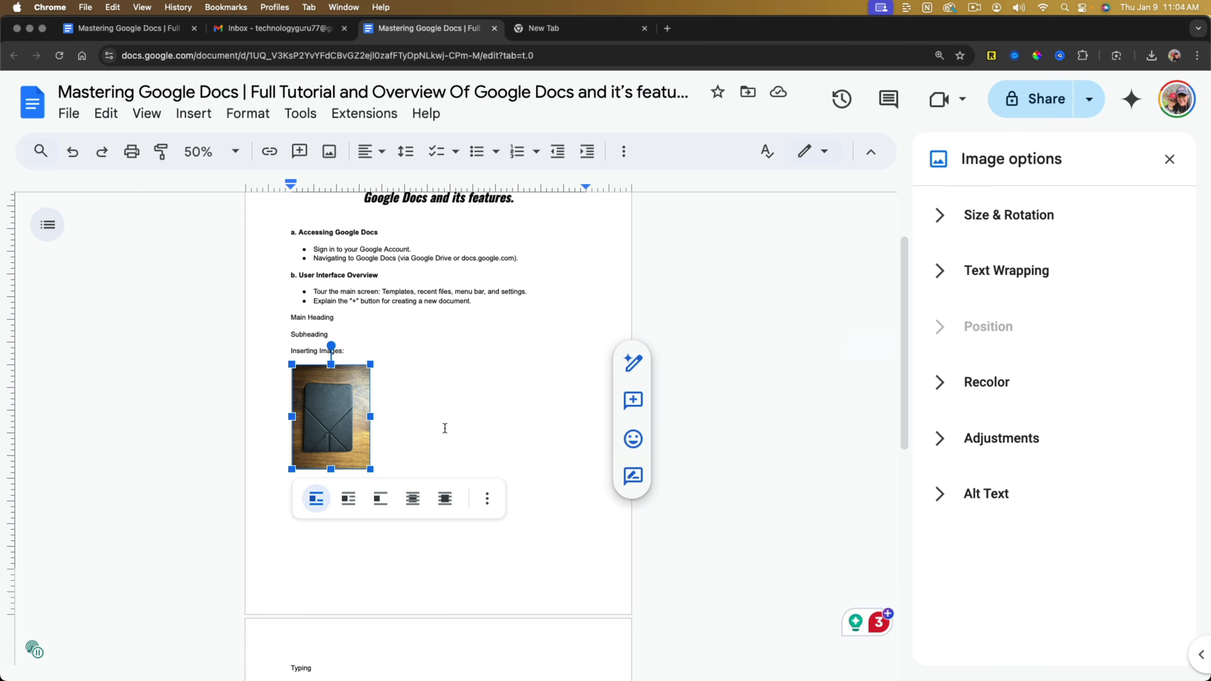
left_click(410, 384)
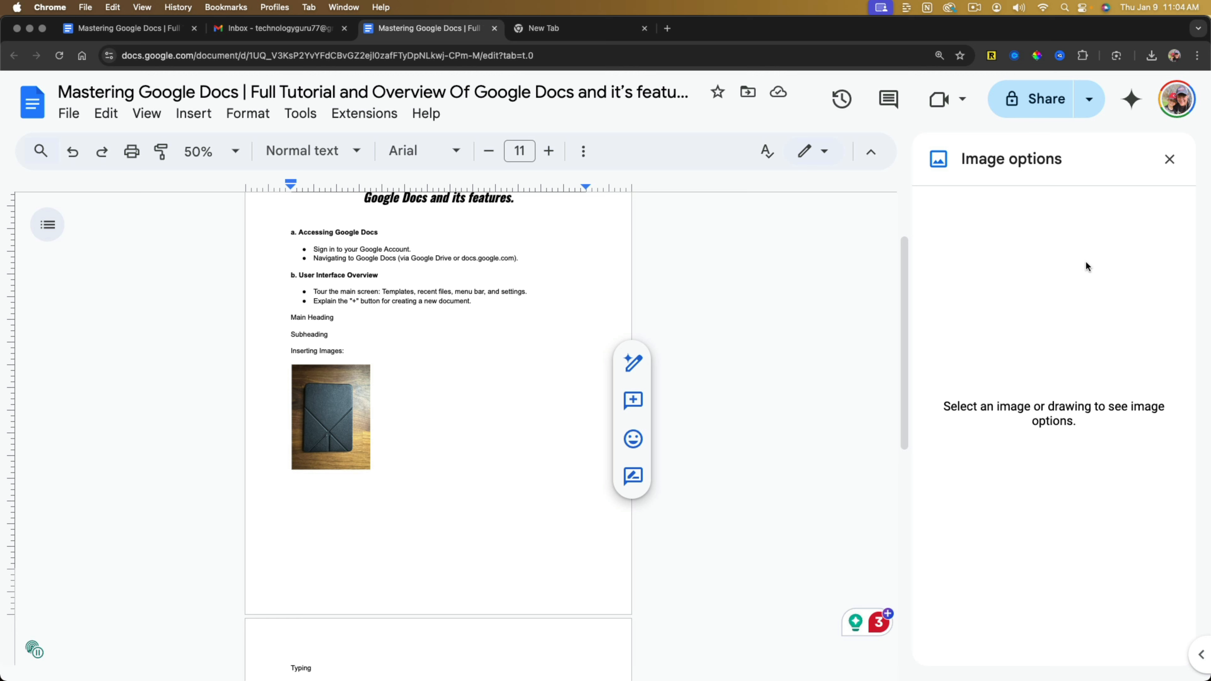
left_click(1168, 159)
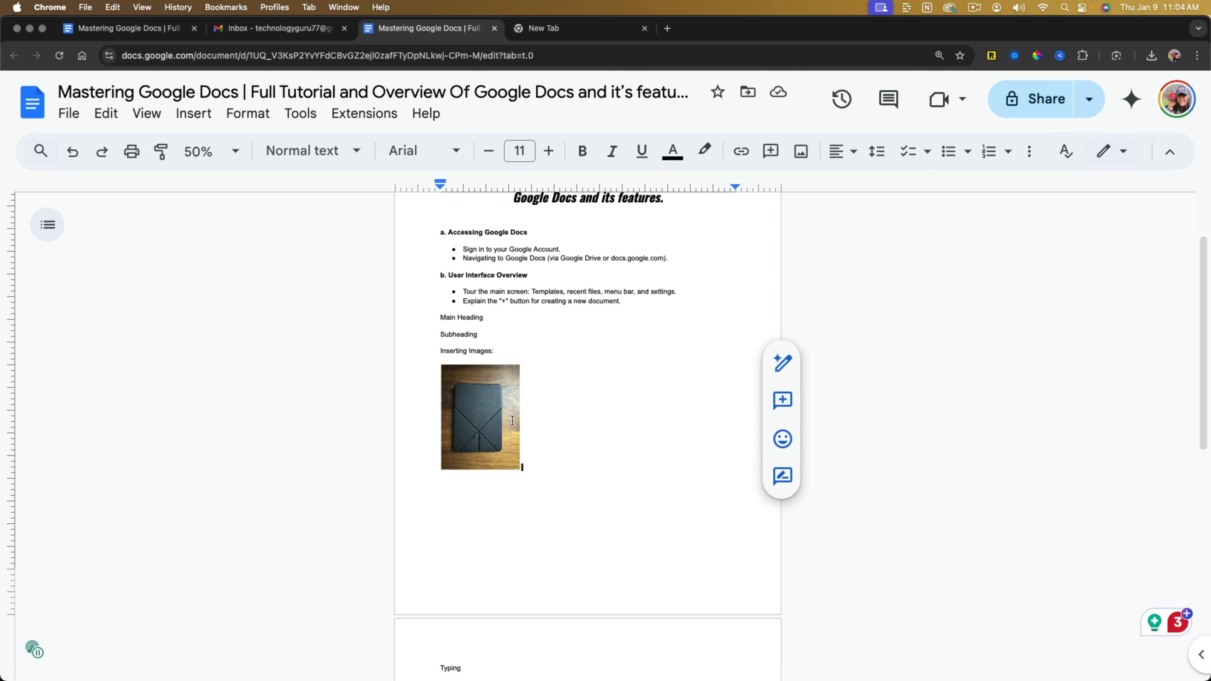
Delete the case image from the document.
left_click(486, 406)
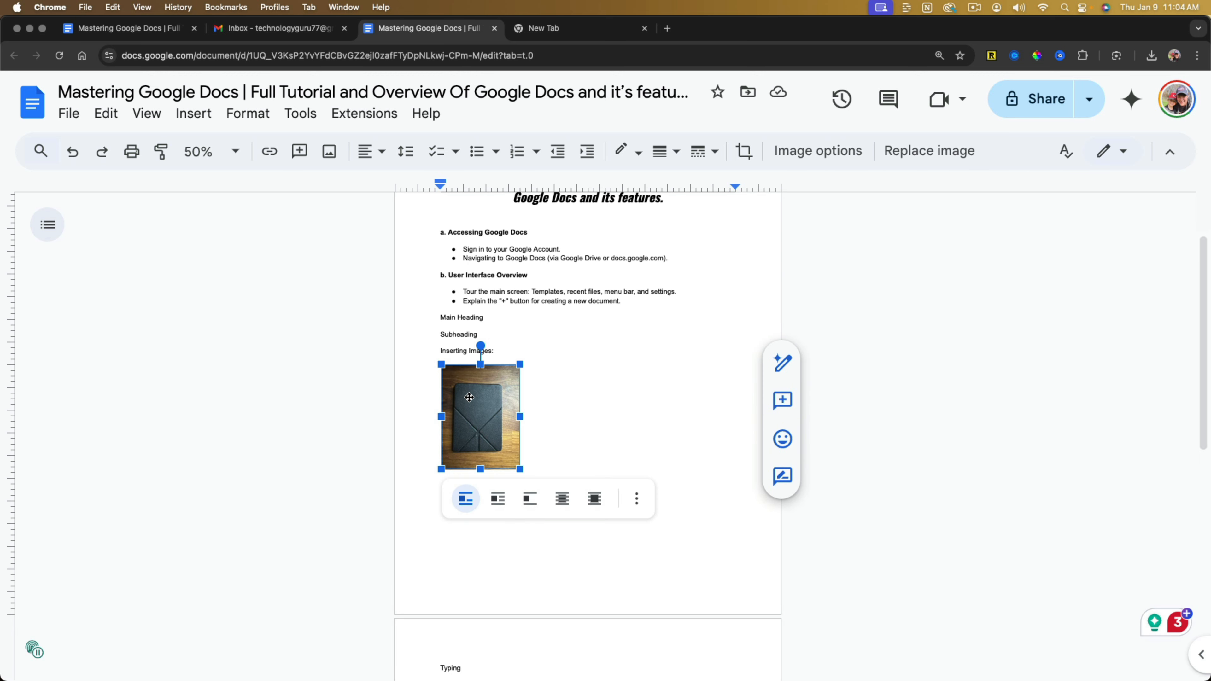
key("BackSpace")
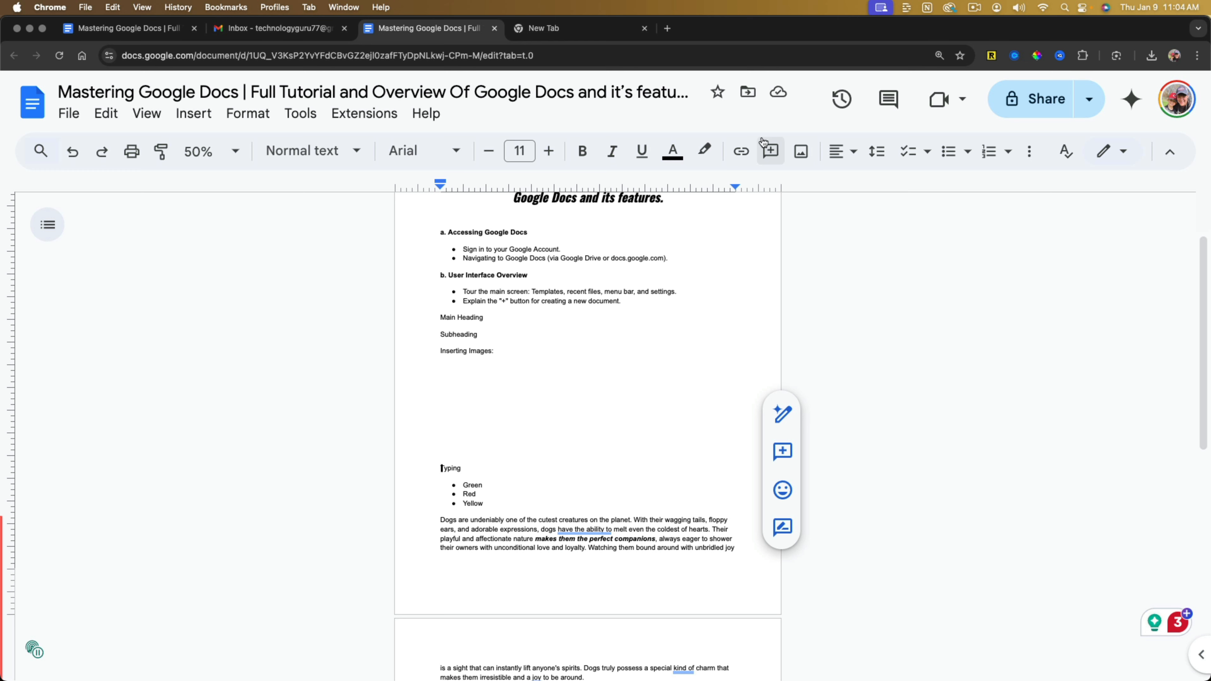
Upload the "Complete Users Guide" picture from the computer's Downloads folder and shrink it to about half its width, keeping its proportions.
left_click(801, 152)
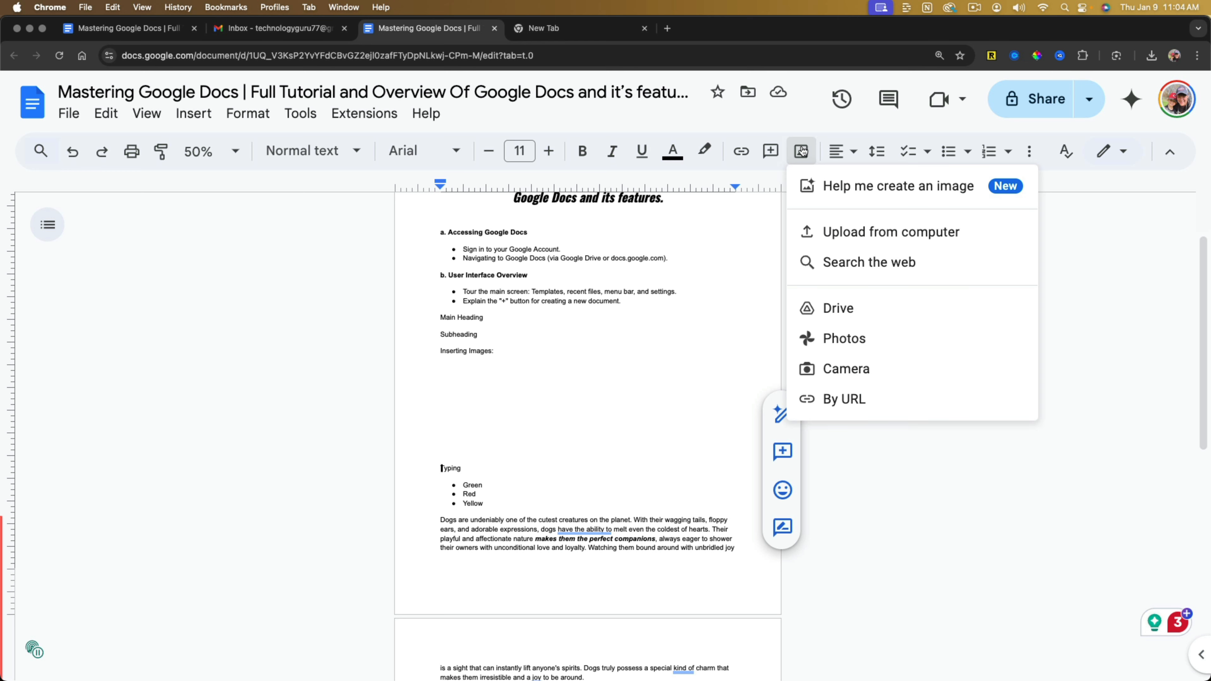
left_click(868, 234)
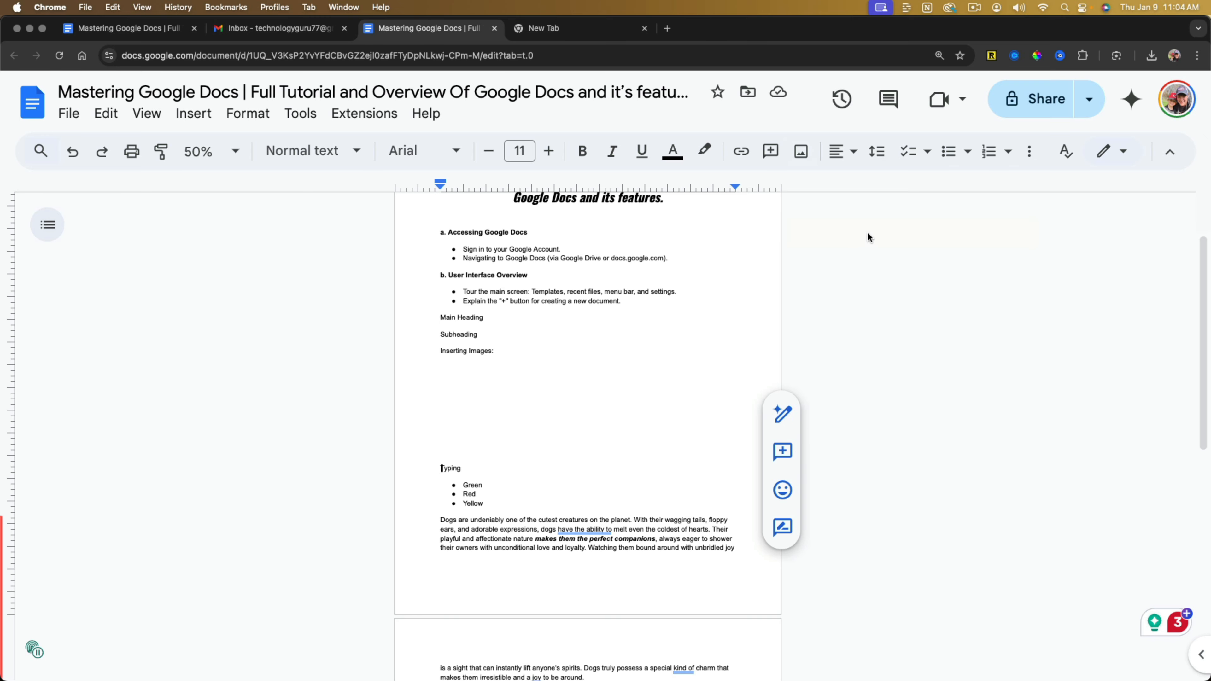
left_click(495, 313)
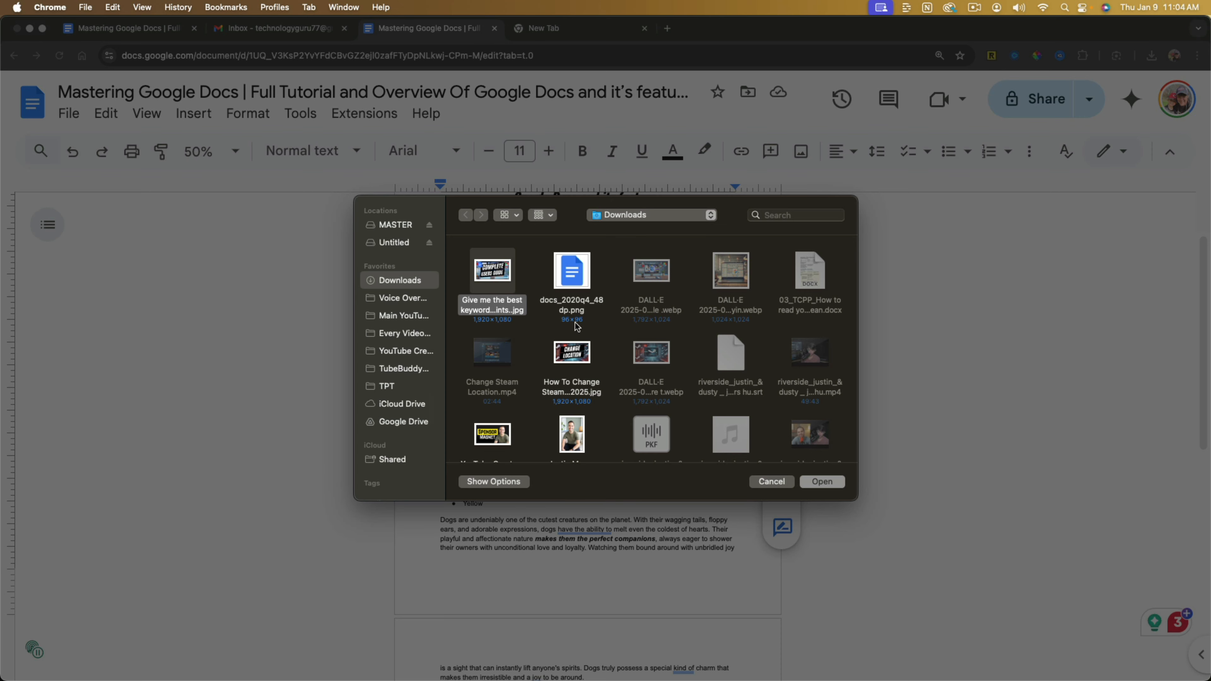
double_click(502, 304)
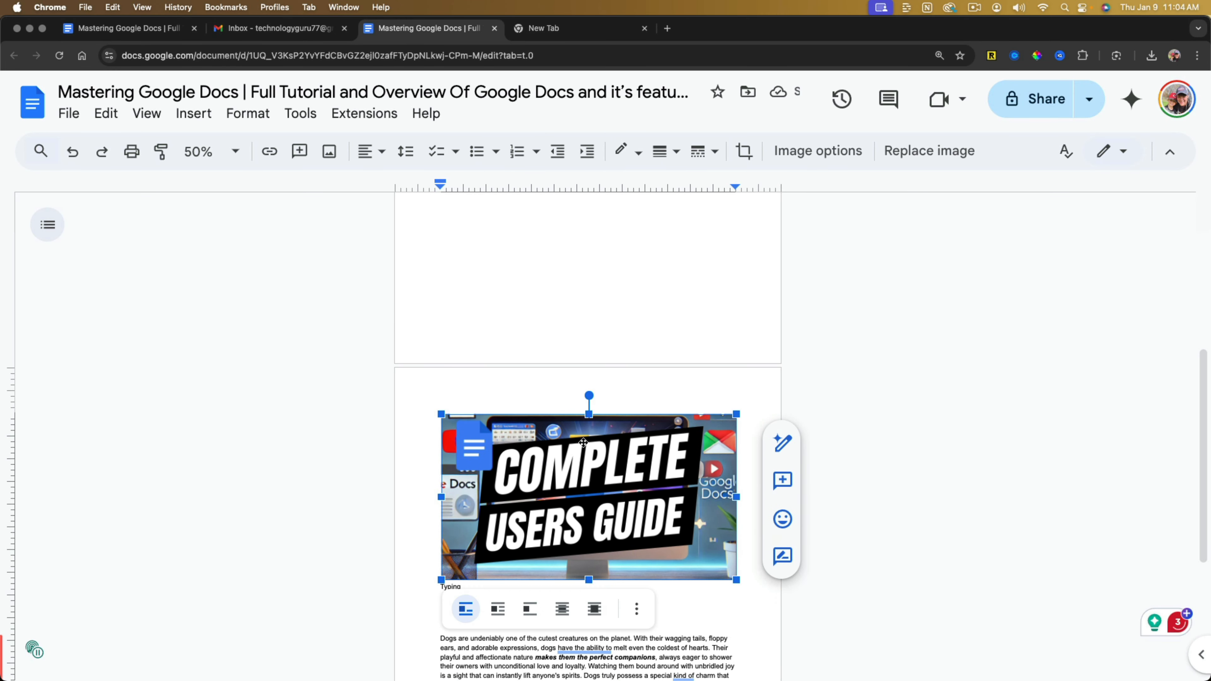
left_click_drag(736, 579, 598, 503)
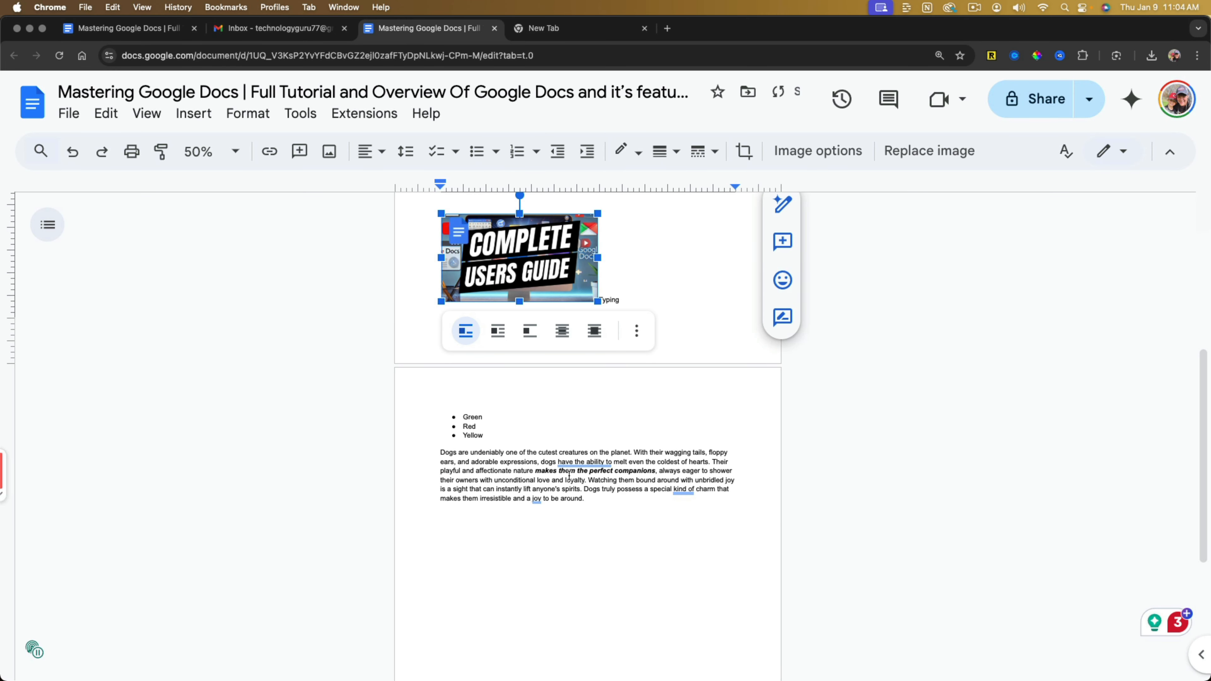
scroll(569, 475, "up", 5)
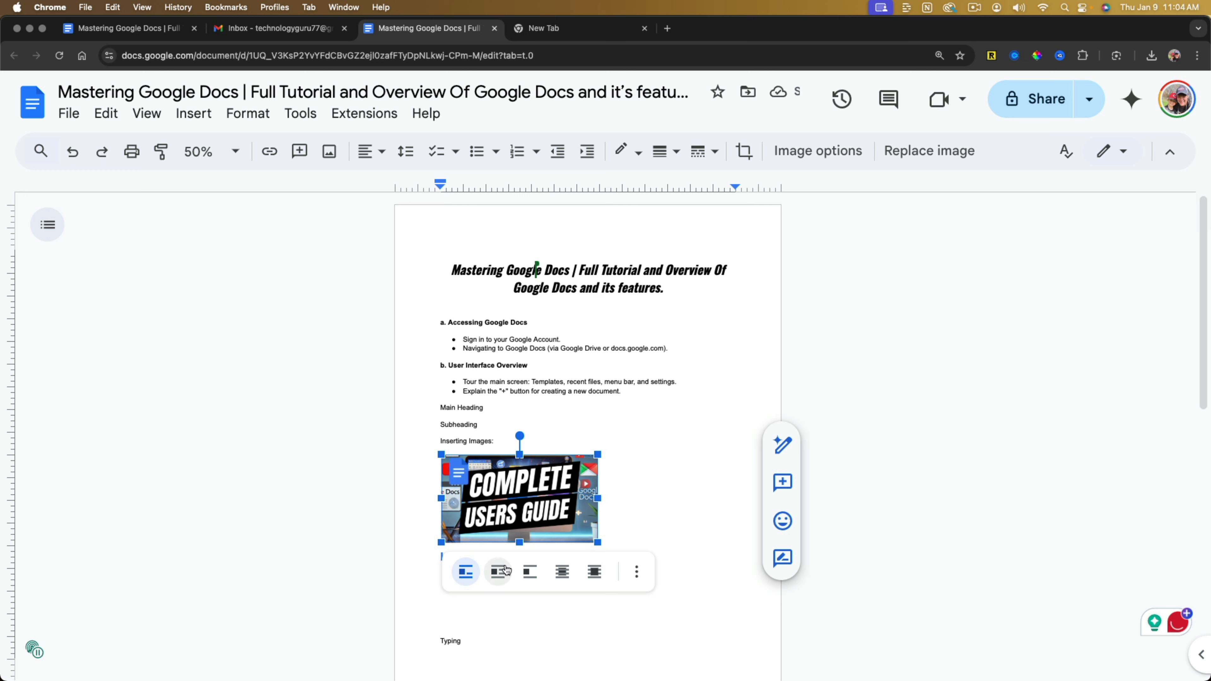
Move the "Complete Users Guide" image down the empty lines and back directly below "Inserting Images:", and delete it.
left_click_drag(493, 597, 492, 595)
left_click_drag(477, 512, 474, 470)
left_click_drag(457, 538, 445, 616)
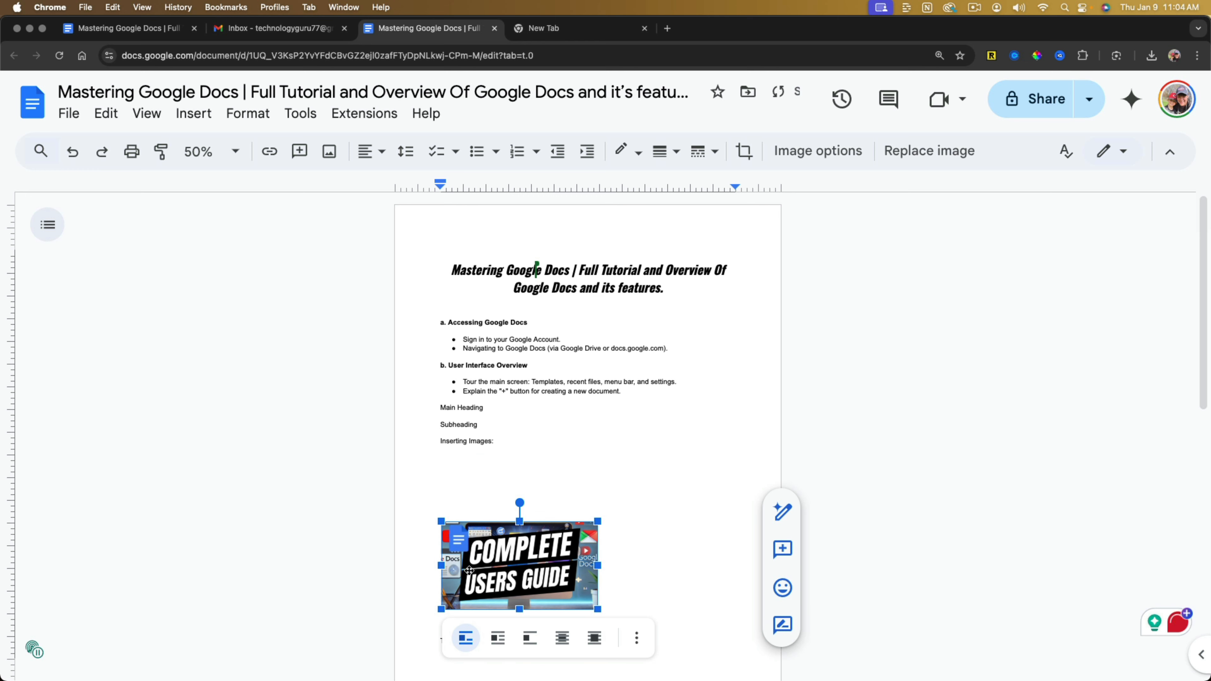
left_click_drag(468, 520, 463, 466)
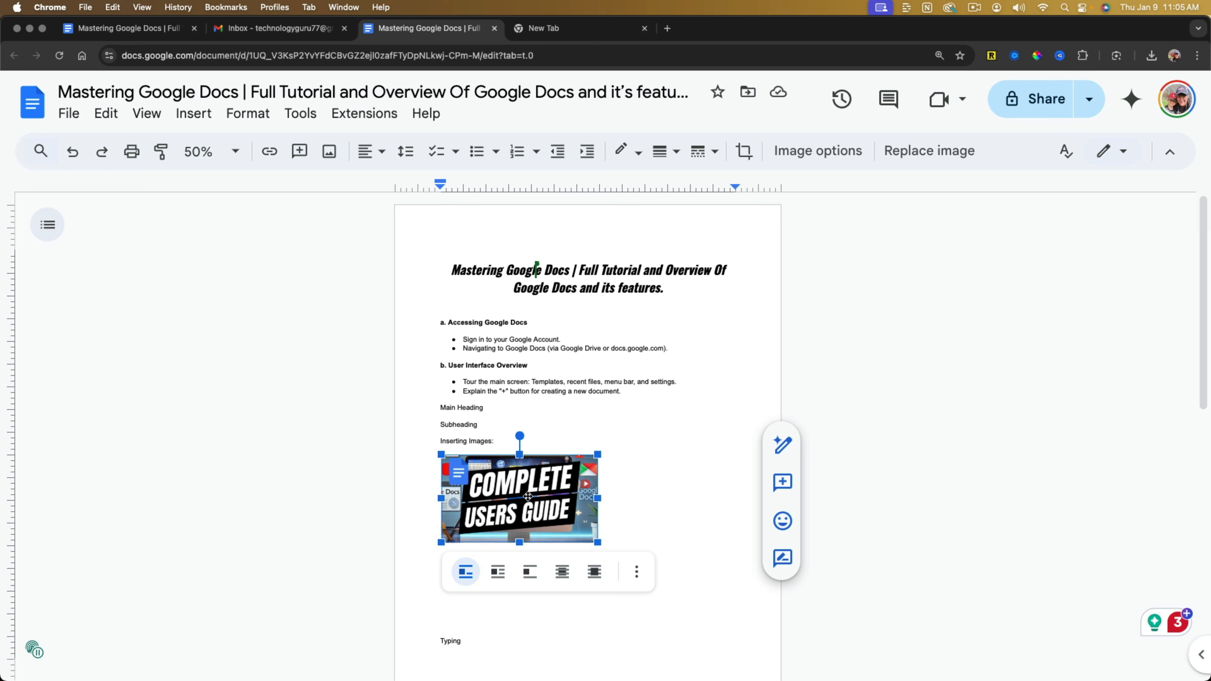
key("BackSpace")
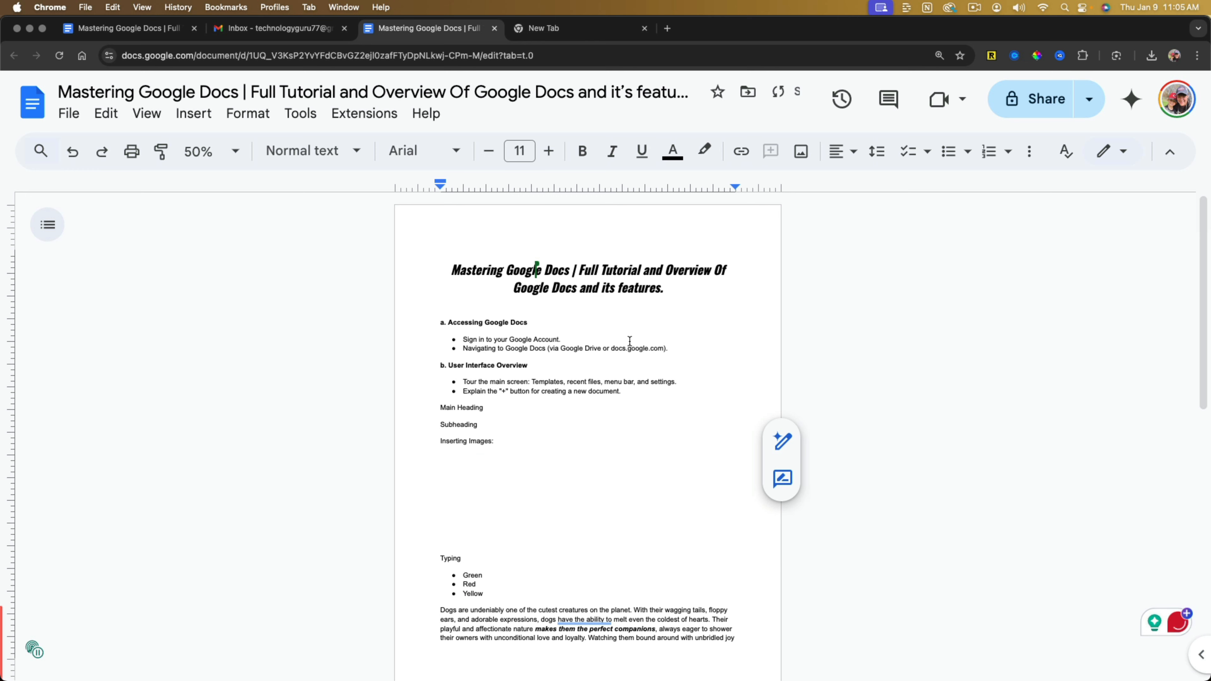
Generate AI images from the prompt "Dog walking on beach. A pink poodle." with the Wide format and the Vector art style.
left_click(801, 152)
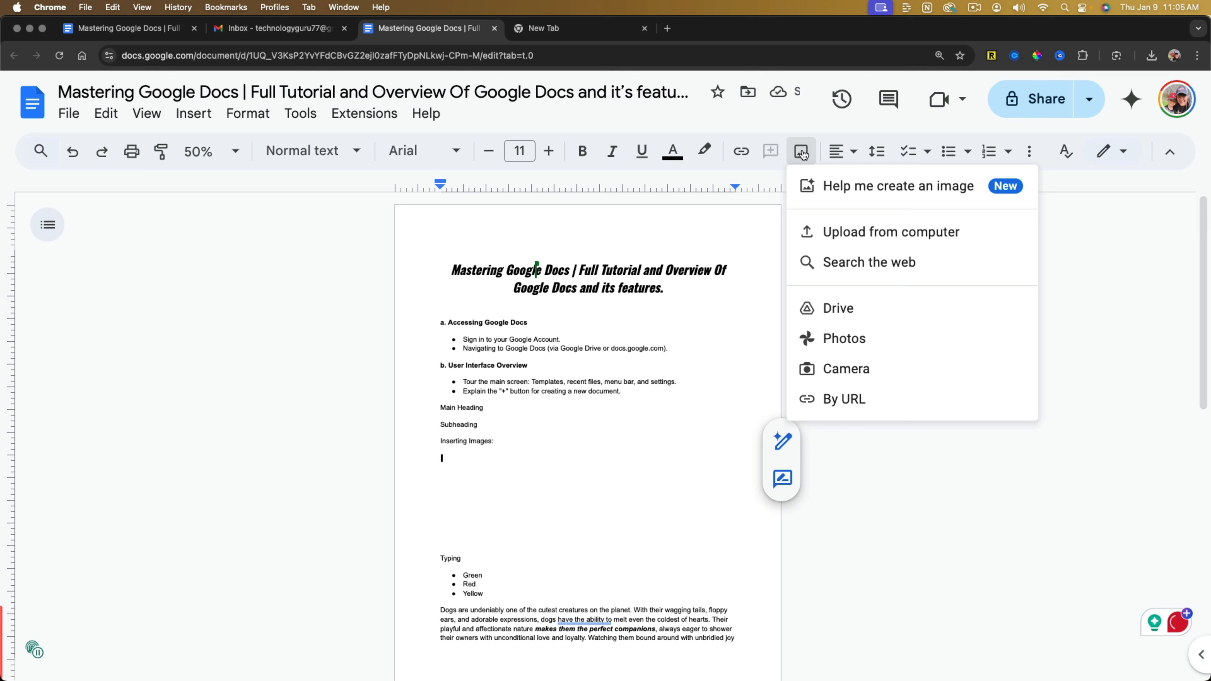
left_click(851, 188)
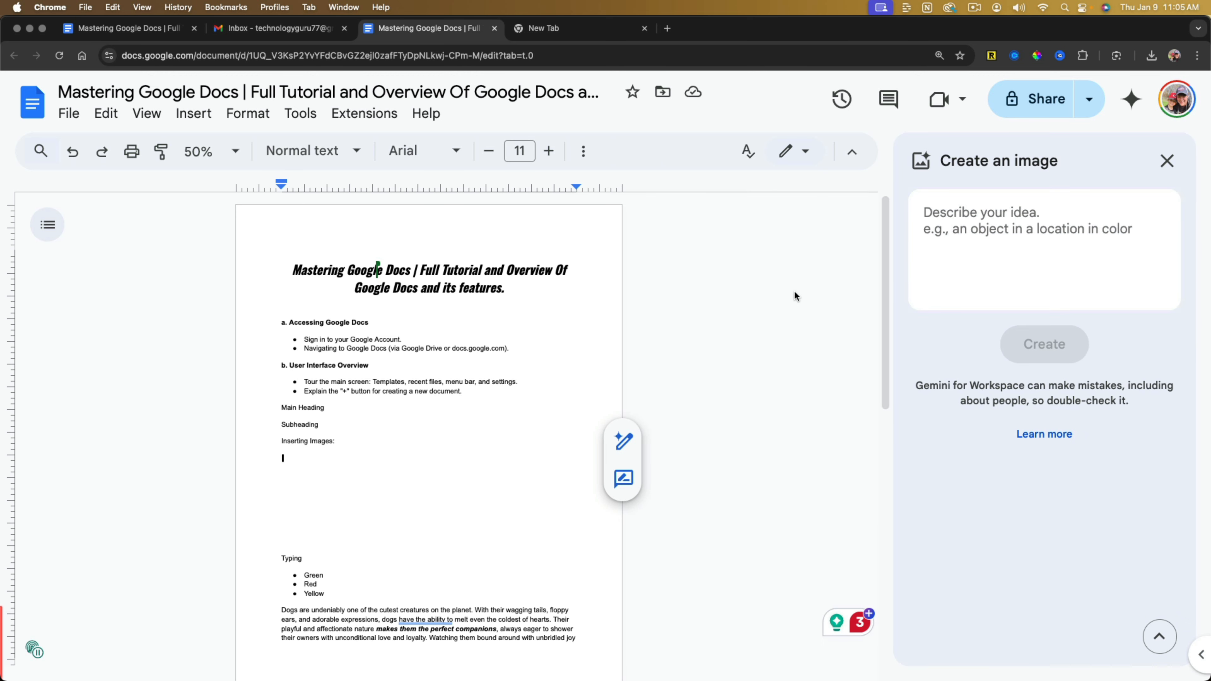
left_click(990, 232)
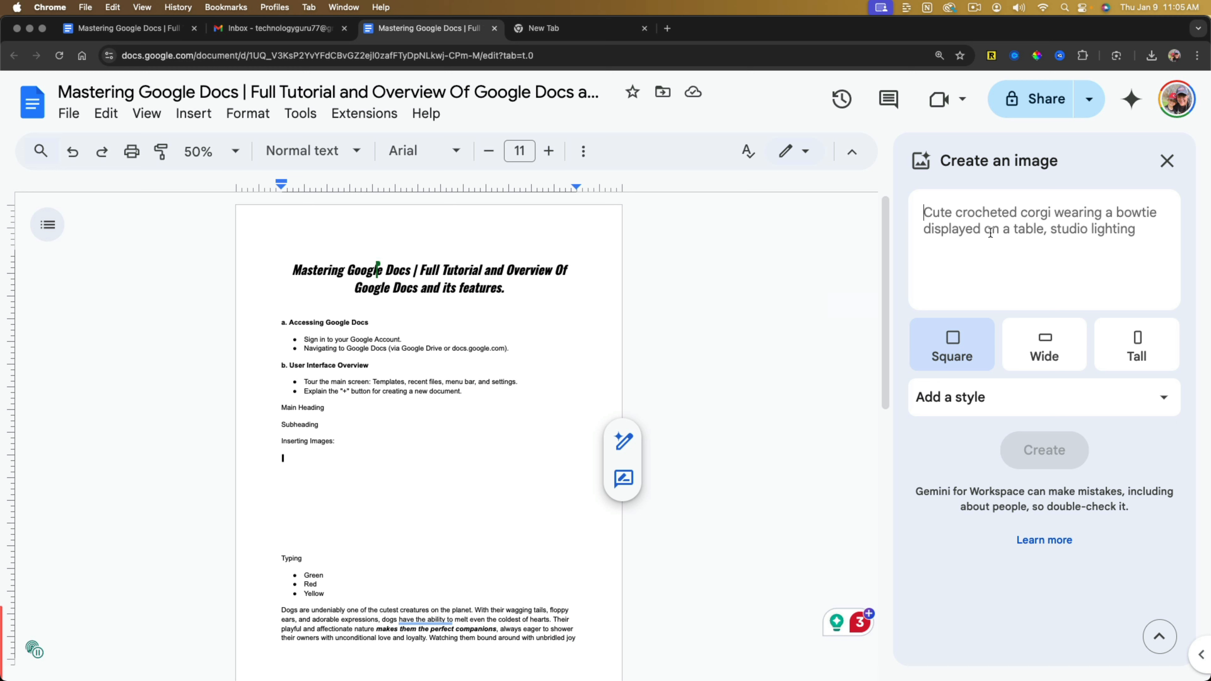
type("Dog")
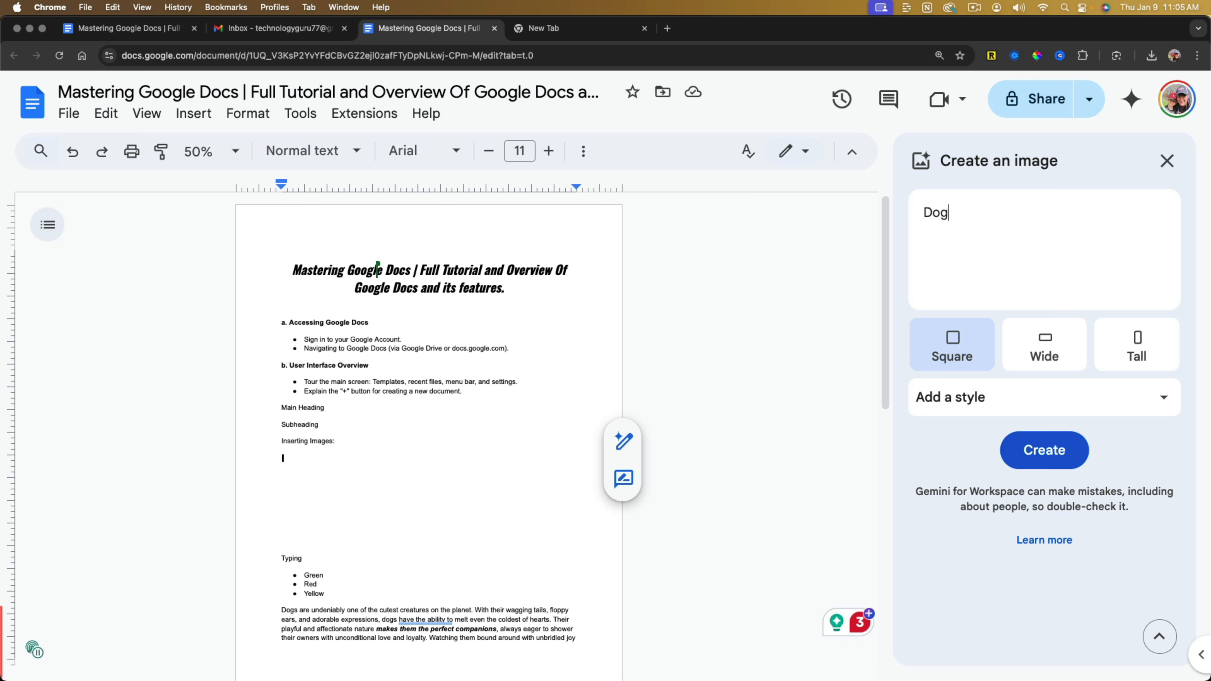
type(" walking on beach. A pink poodle.")
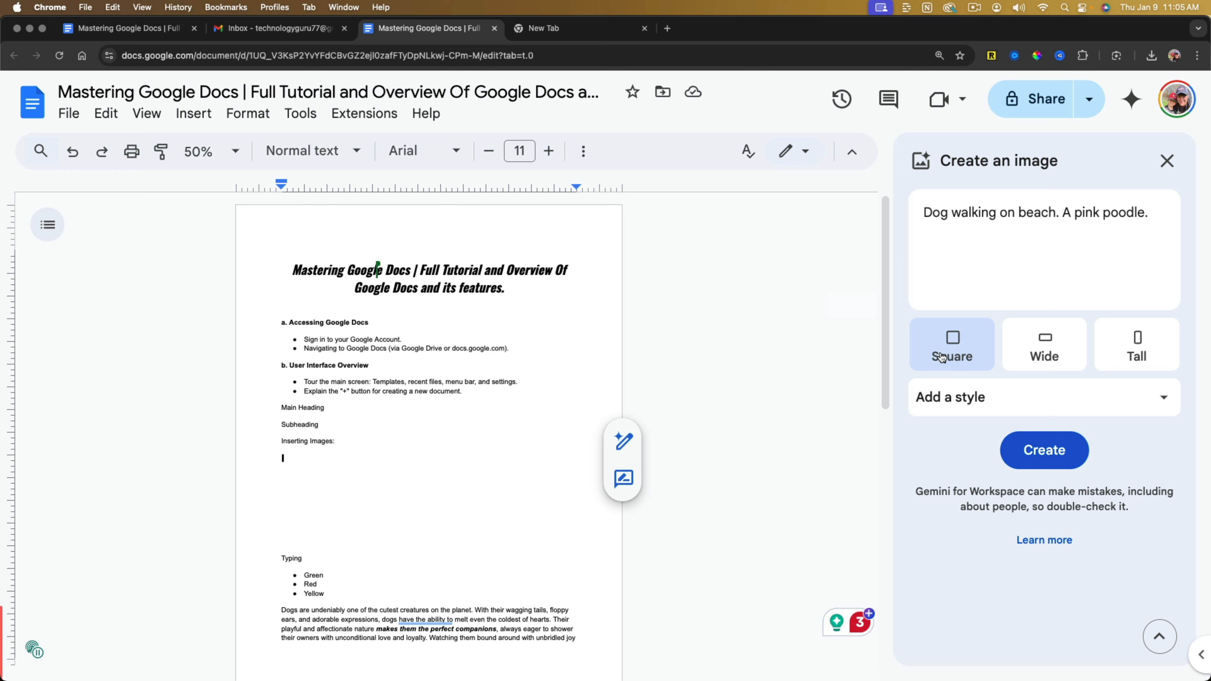
left_click(1041, 350)
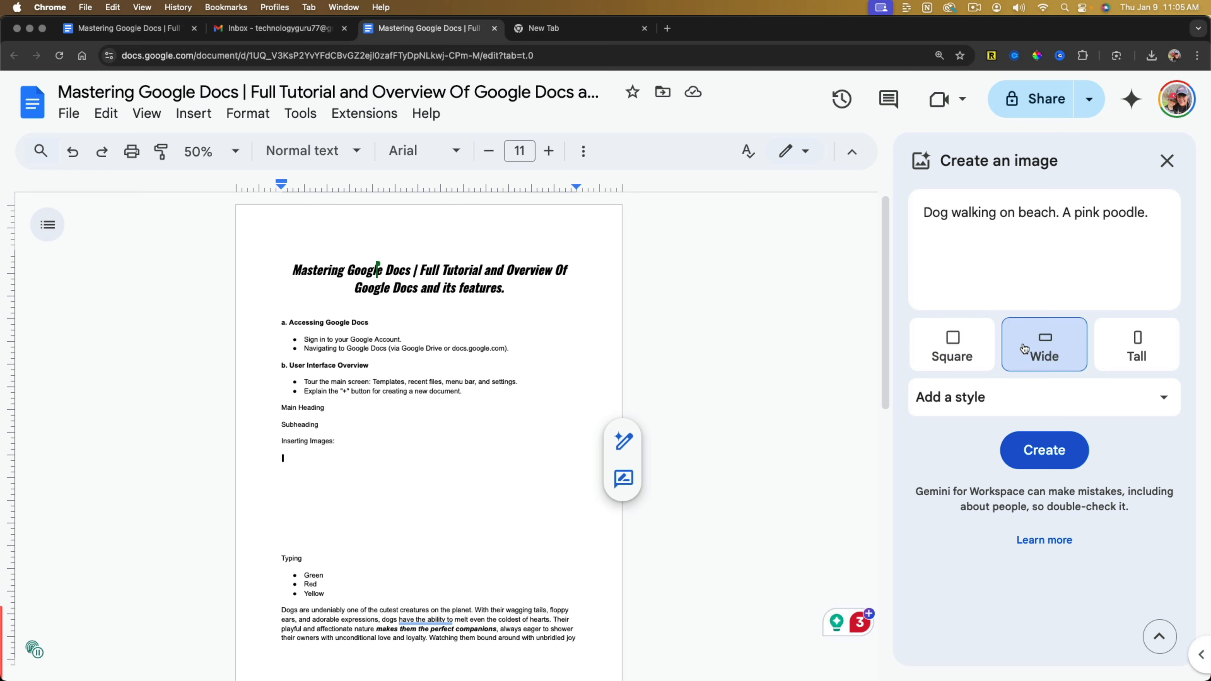
left_click(997, 406)
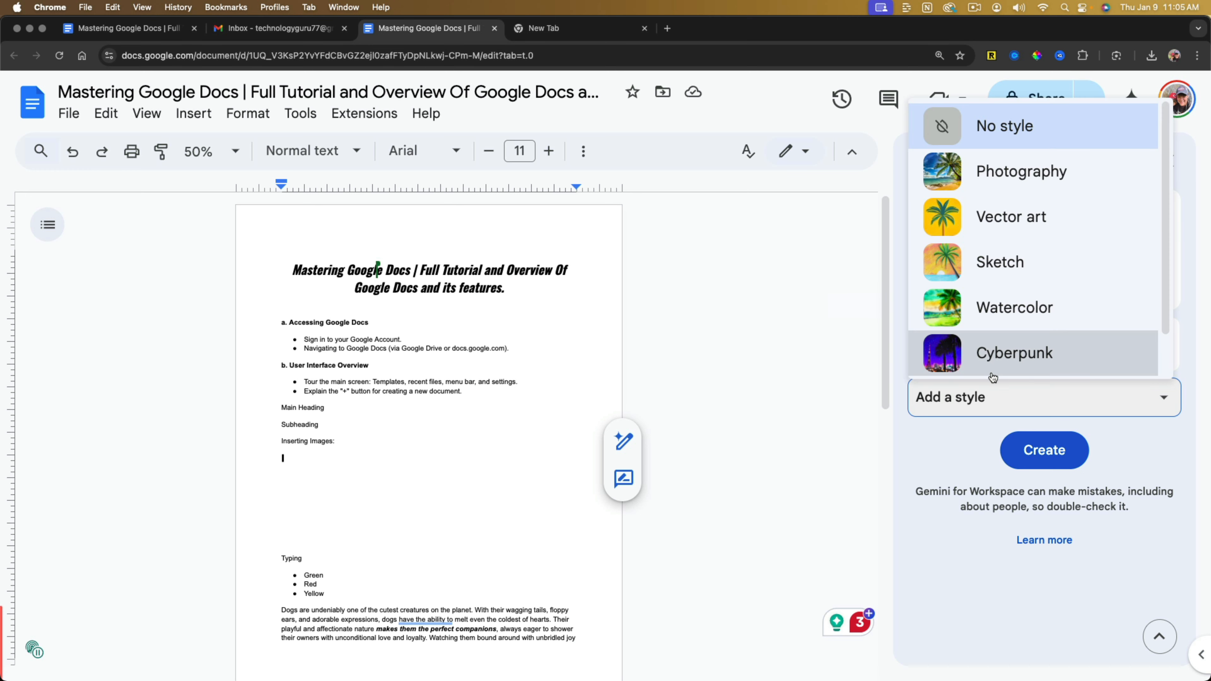
left_click(1031, 220)
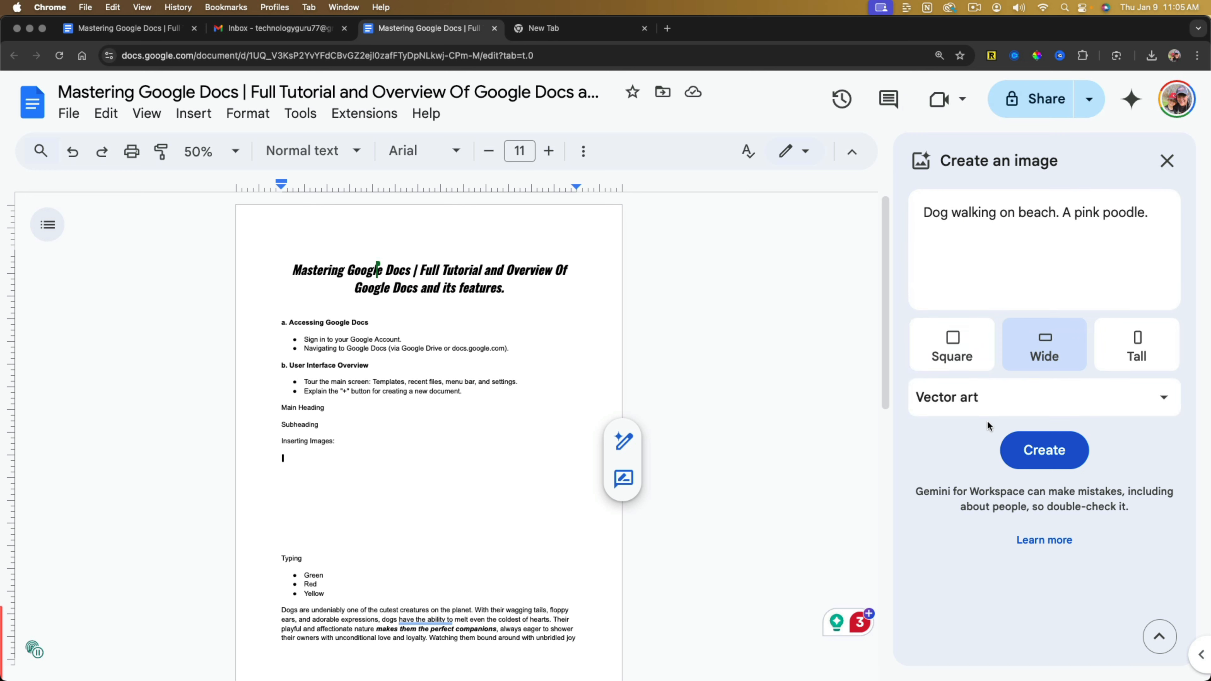
left_click(1010, 447)
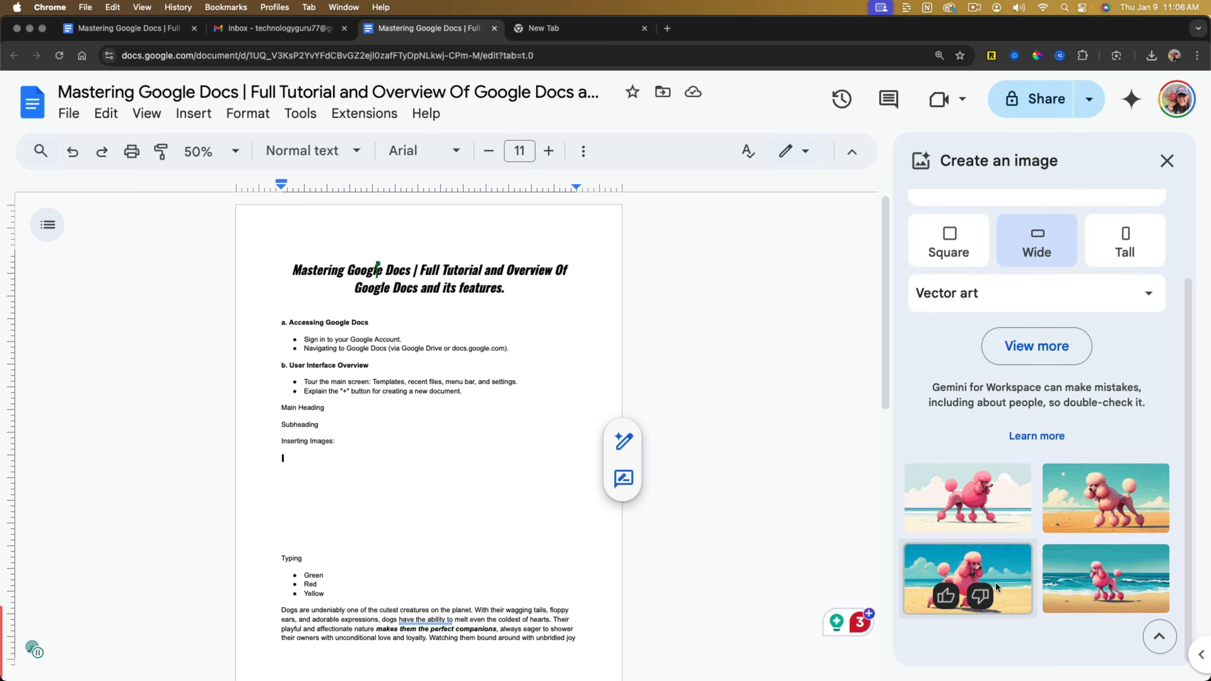
Insert the first generated pink poodle picture below "Inserting Images:" and shrink it to about two thirds of its width, keeping its proportions.
left_click(997, 494)
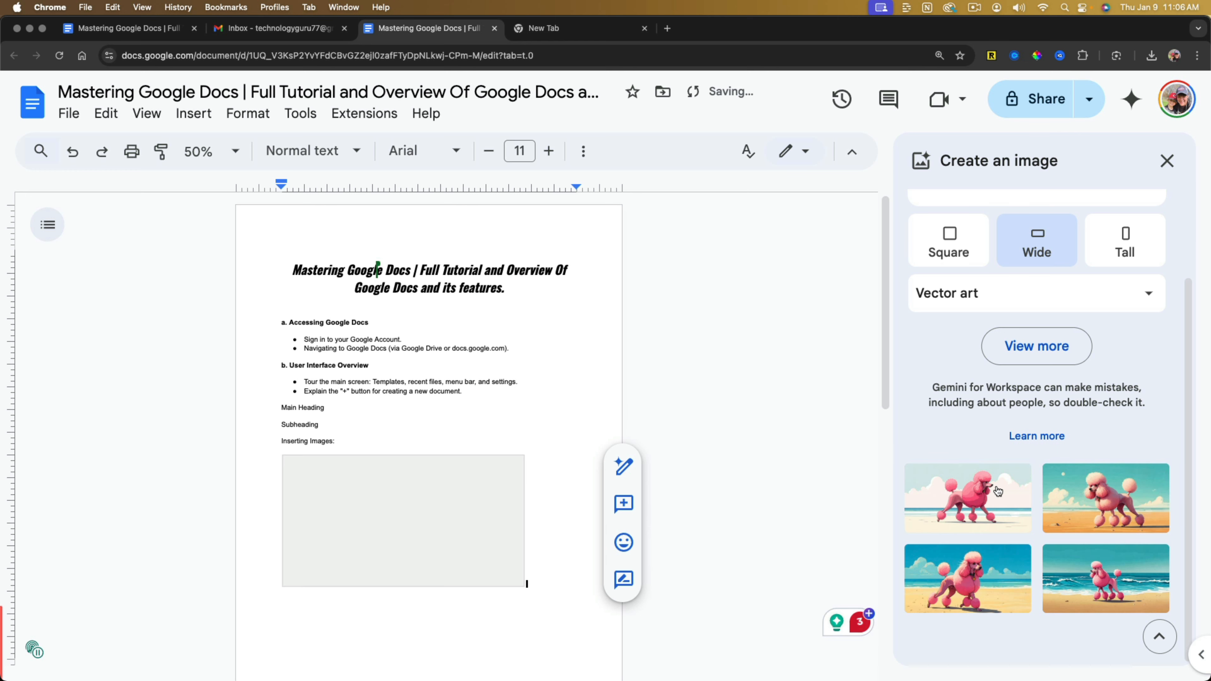
scroll(479, 401, "down", 3)
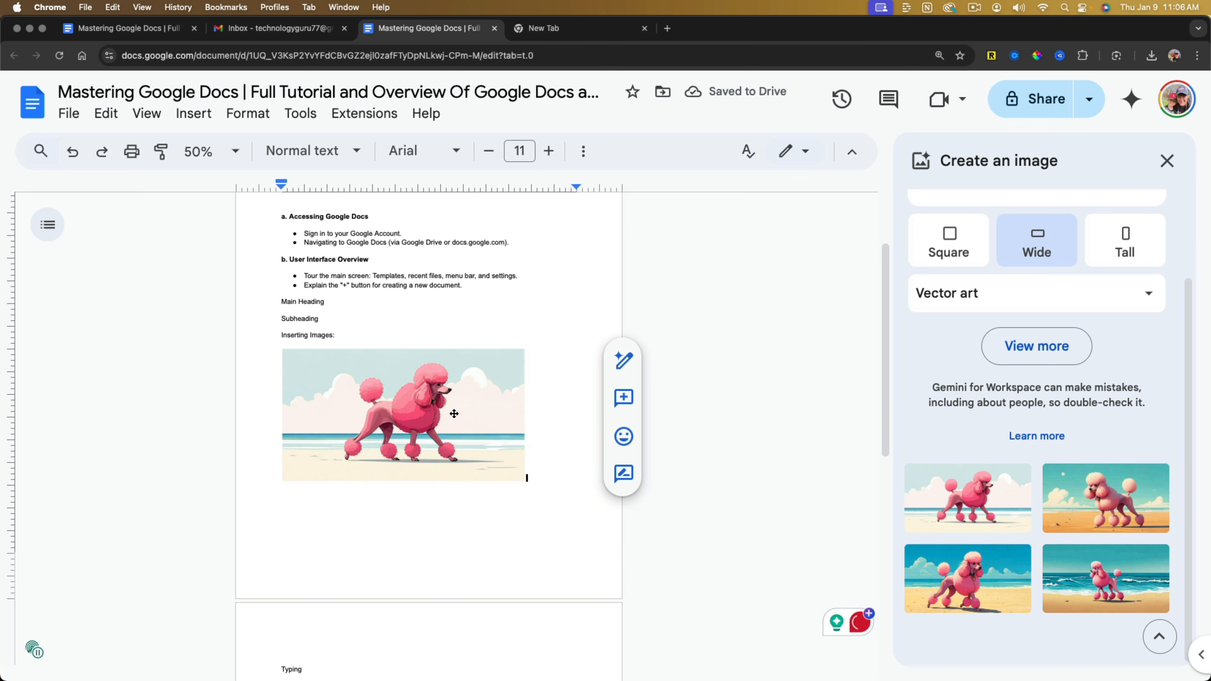
scroll(454, 407, "up", 1)
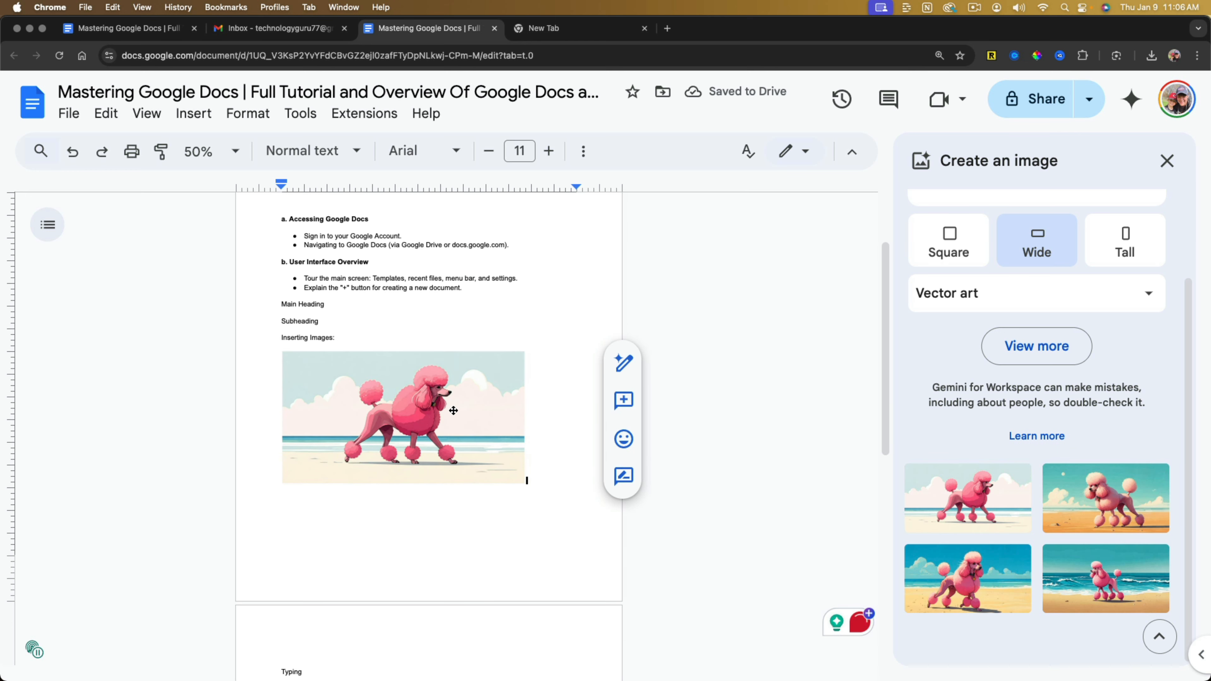
left_click(490, 418)
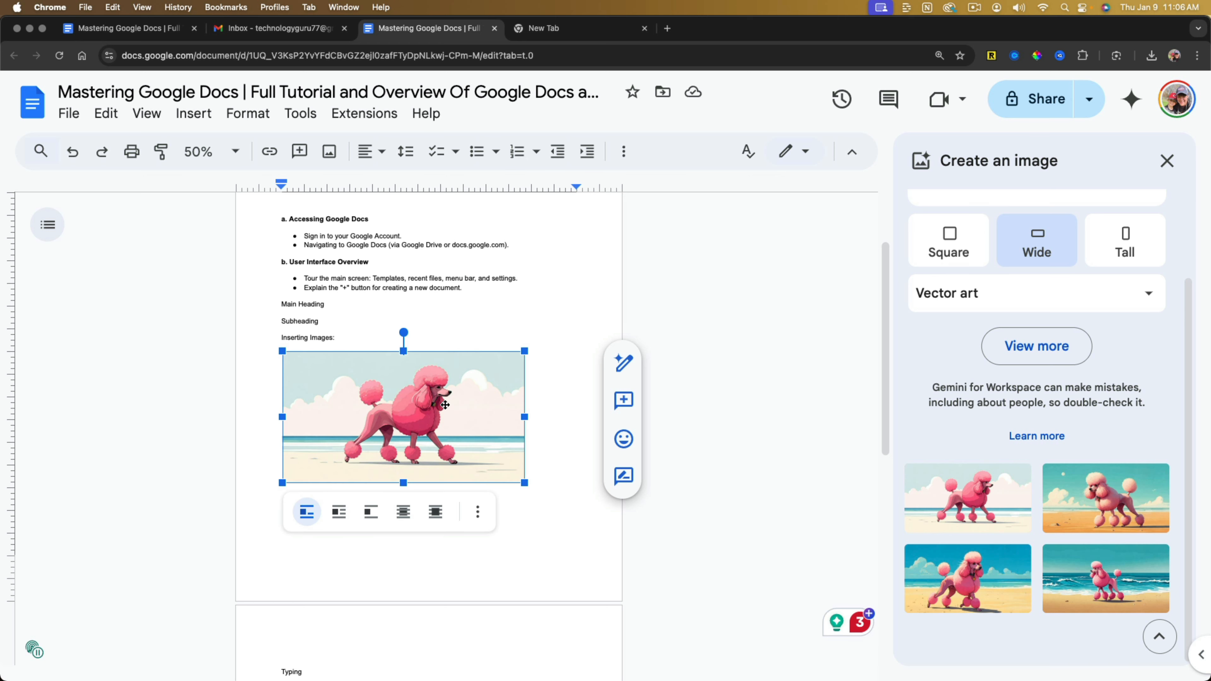
left_click_drag(526, 484, 420, 440)
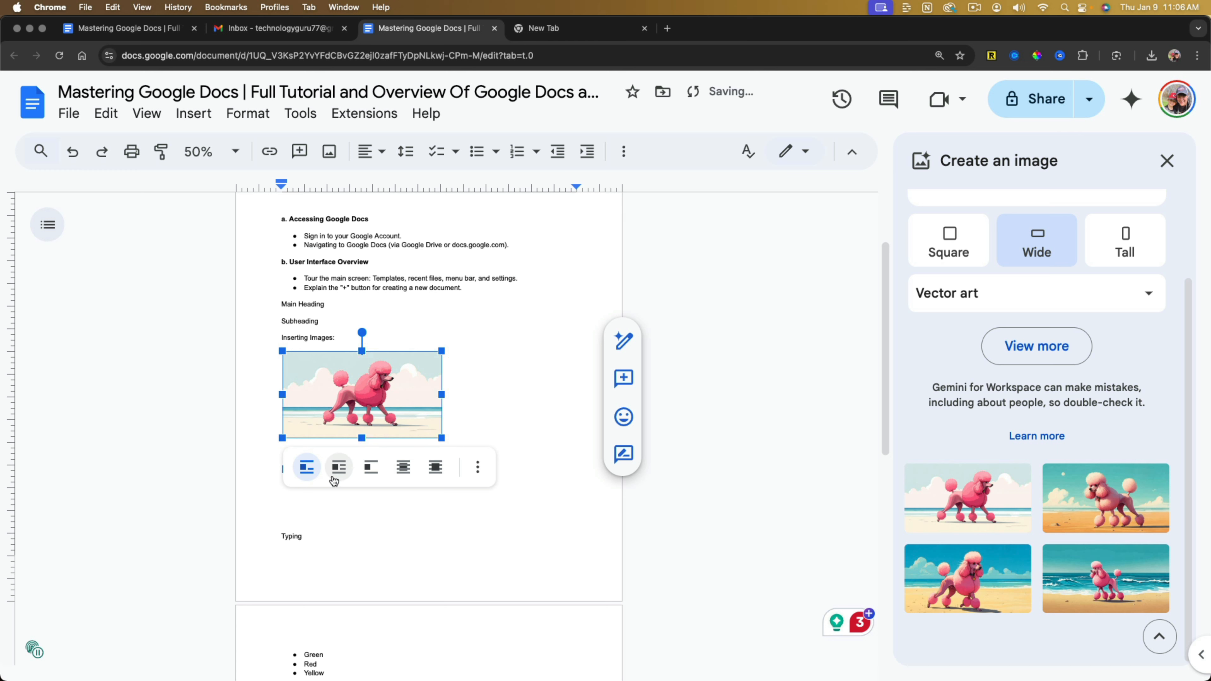
left_click_drag(315, 417, 314, 365)
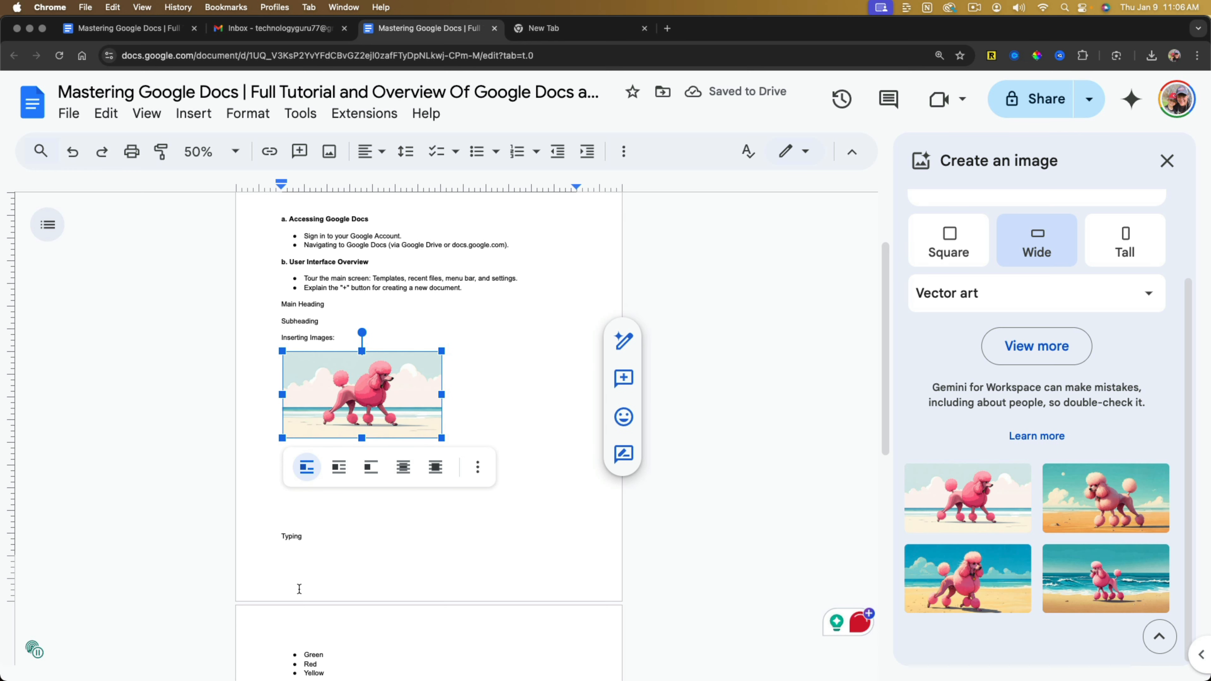
Remove an empty line between the poodle image and "Typing".
left_click(502, 541)
left_click(293, 510)
key("BackSpace")
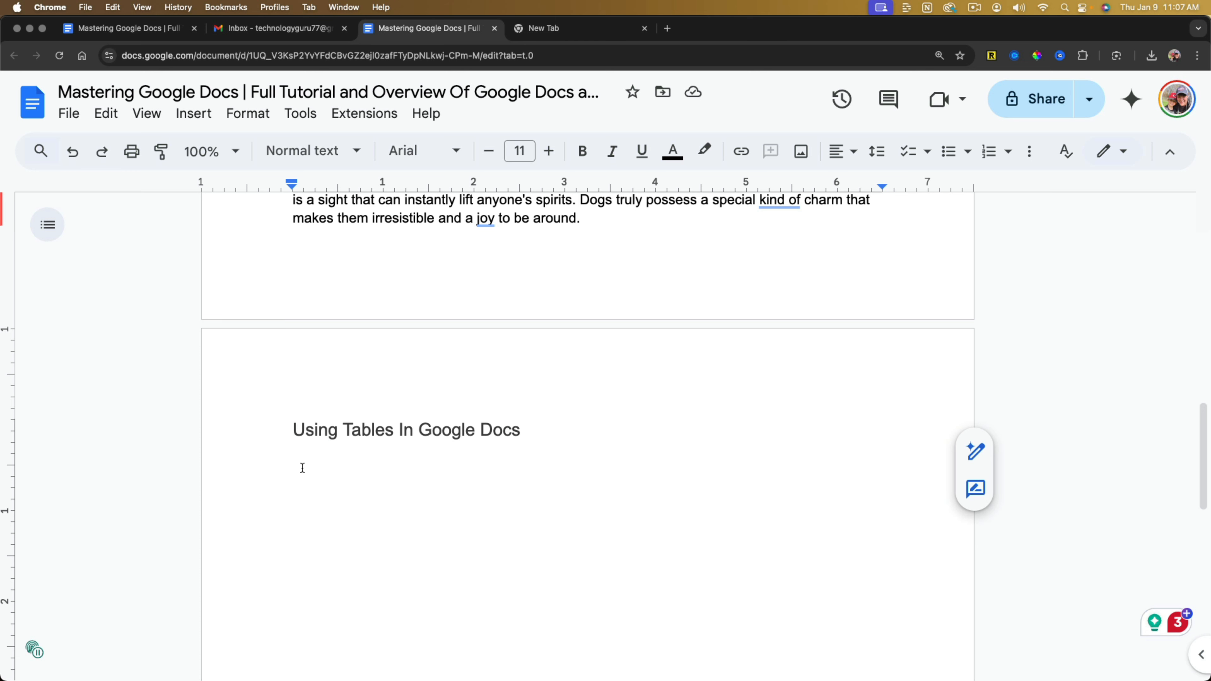
Insert a 5 x 5 table below the heading "Using Tables In Google Docs".
left_click(190, 119)
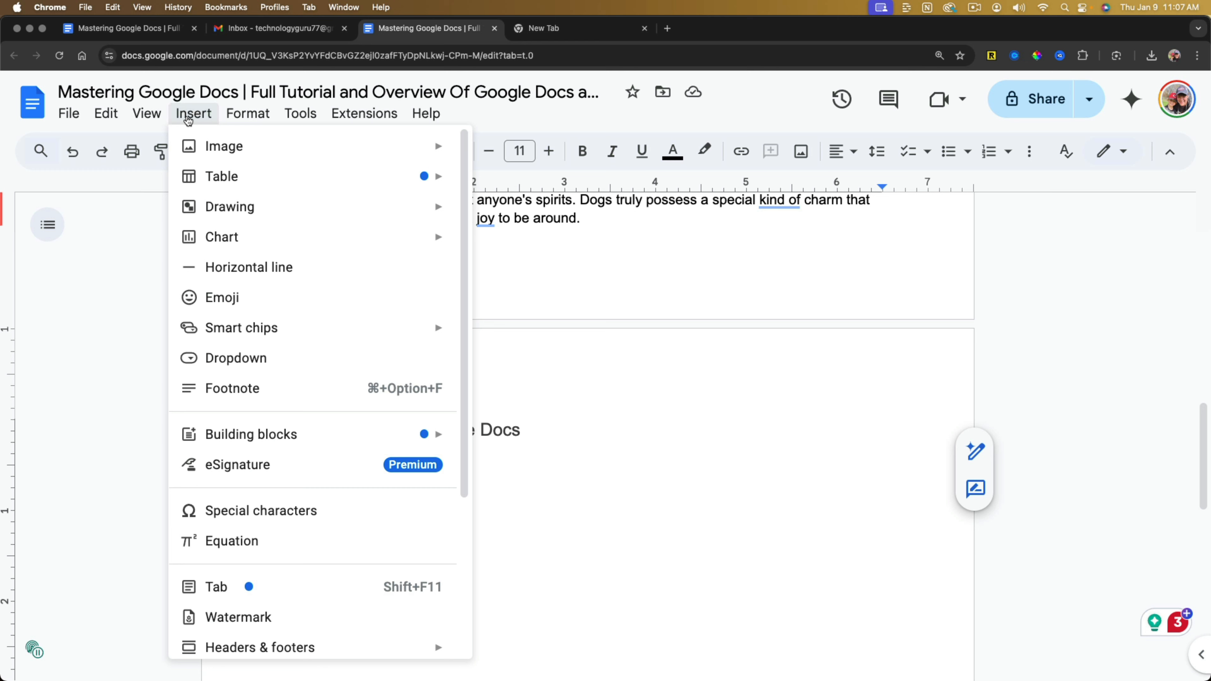
mouse_move(240, 182)
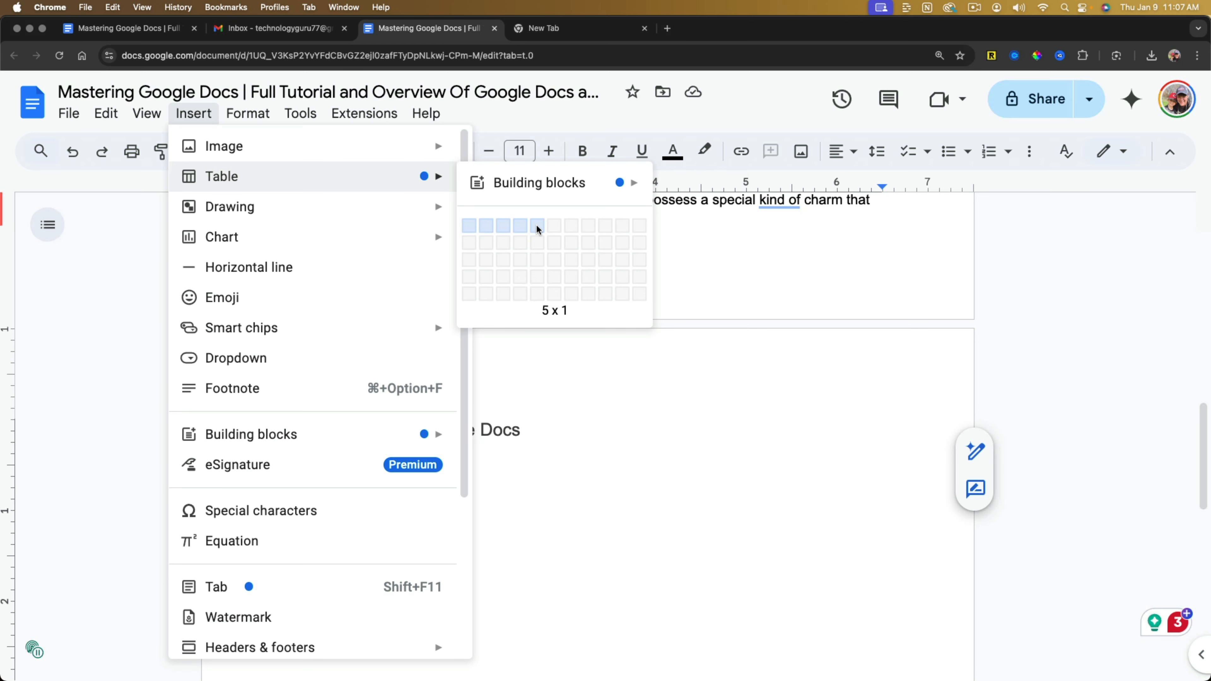
left_click(538, 294)
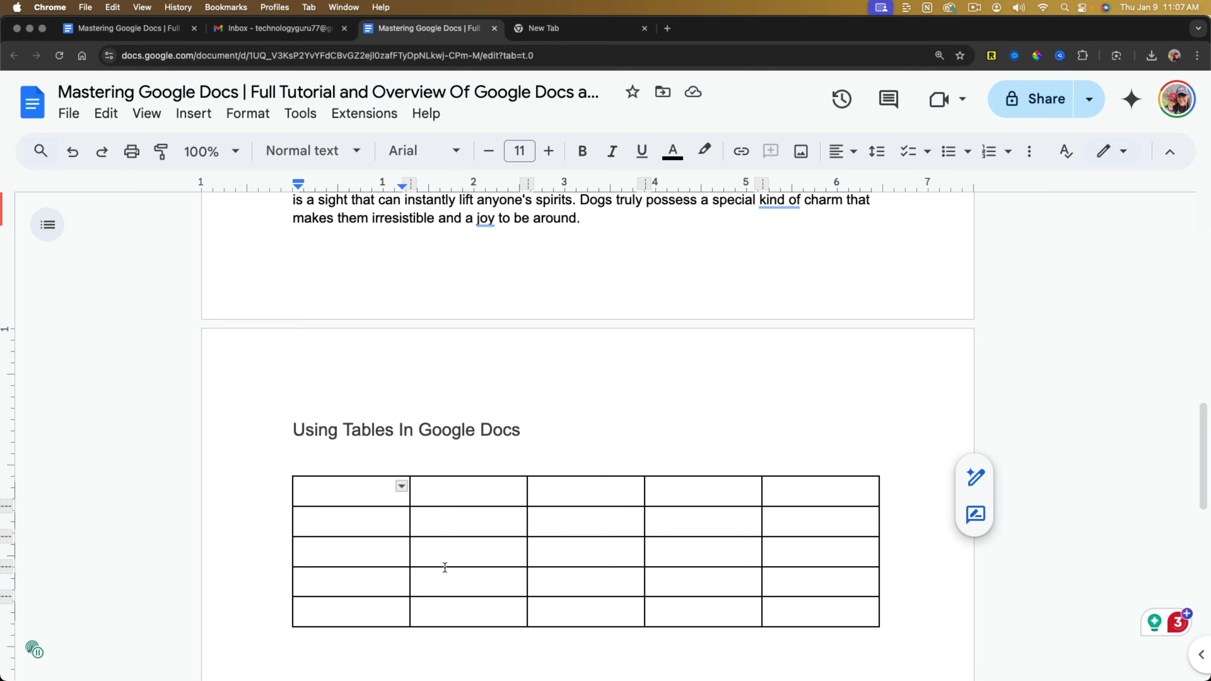
Add two line breaks below the 5 x 5 table and insert the Product roadmap table building block there.
scroll(371, 442, "down", 2)
double_click(353, 563)
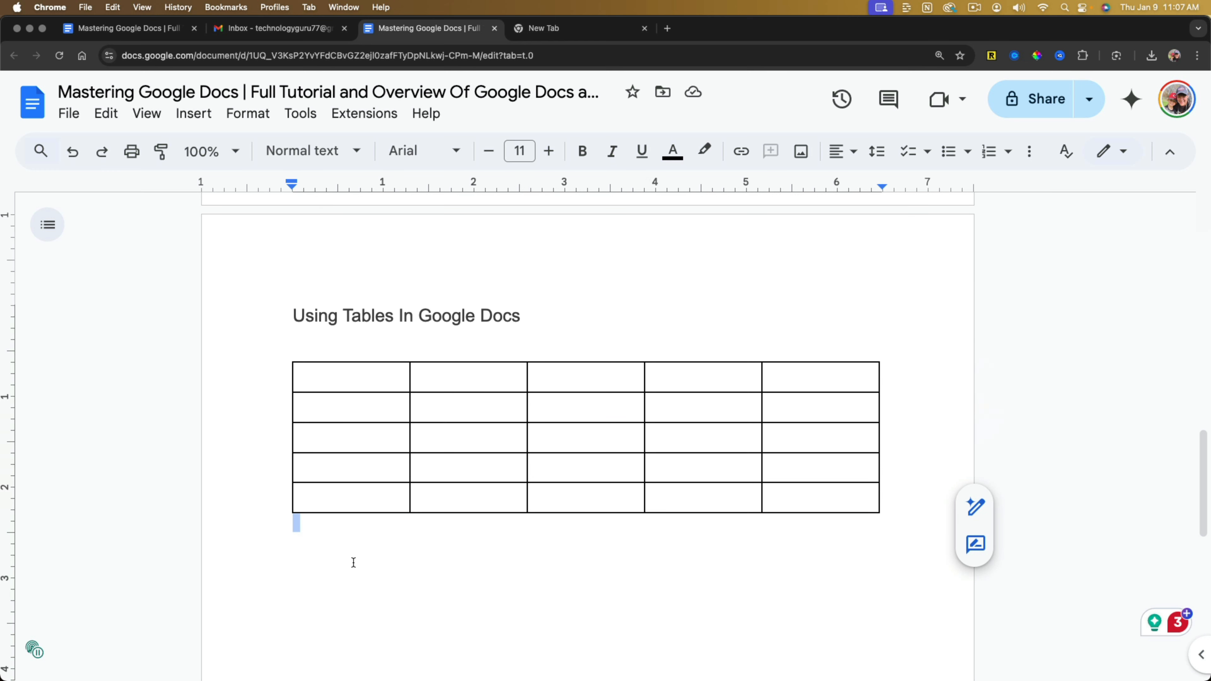
key("Return")
key("Return")
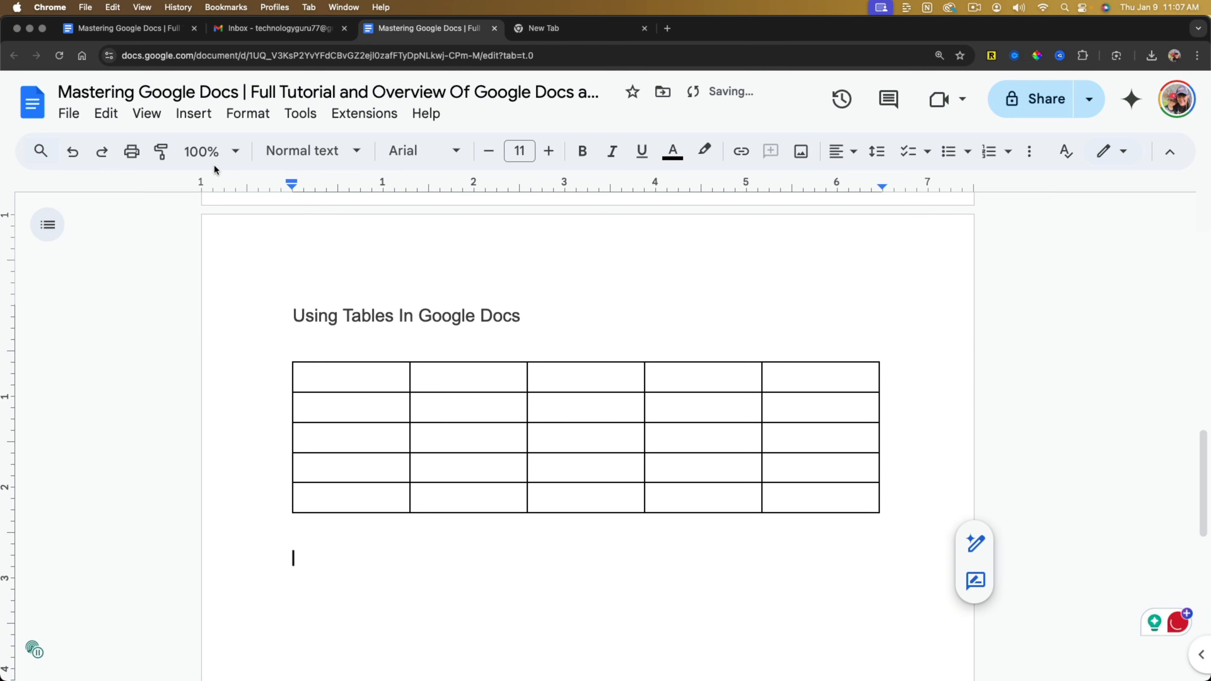
left_click(200, 116)
mouse_move(292, 182)
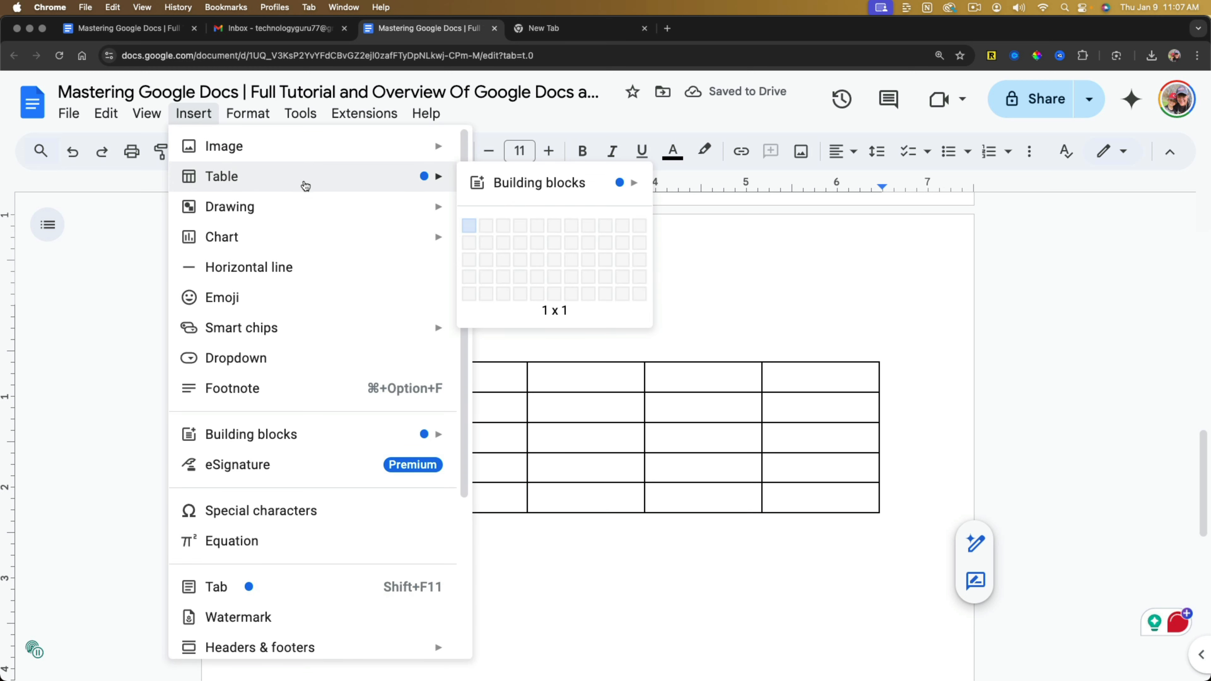
mouse_move(542, 184)
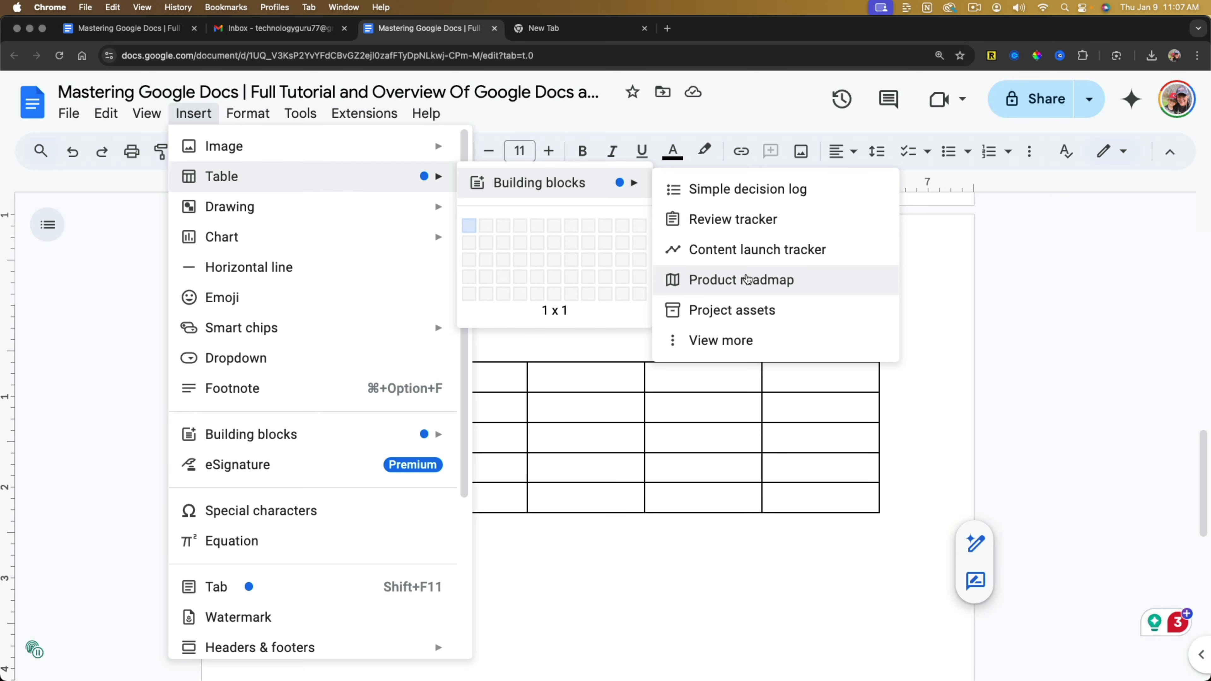
left_click(746, 279)
scroll(601, 271, "down", 5)
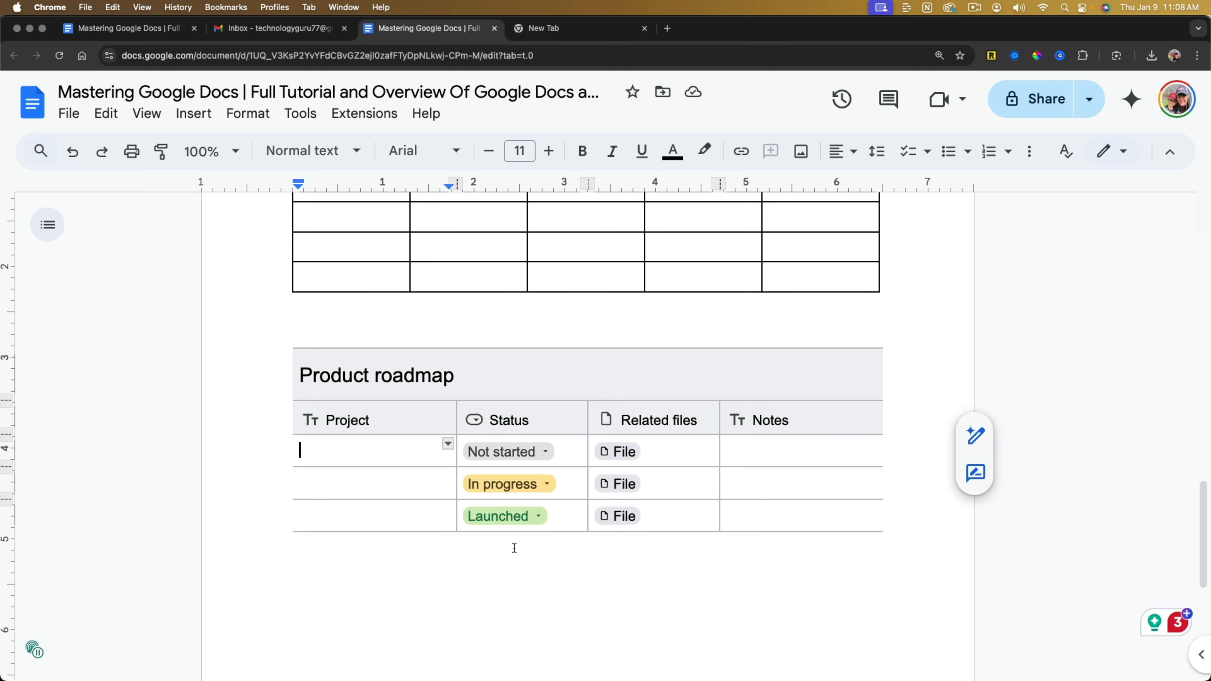
scroll(514, 548, "up", 1)
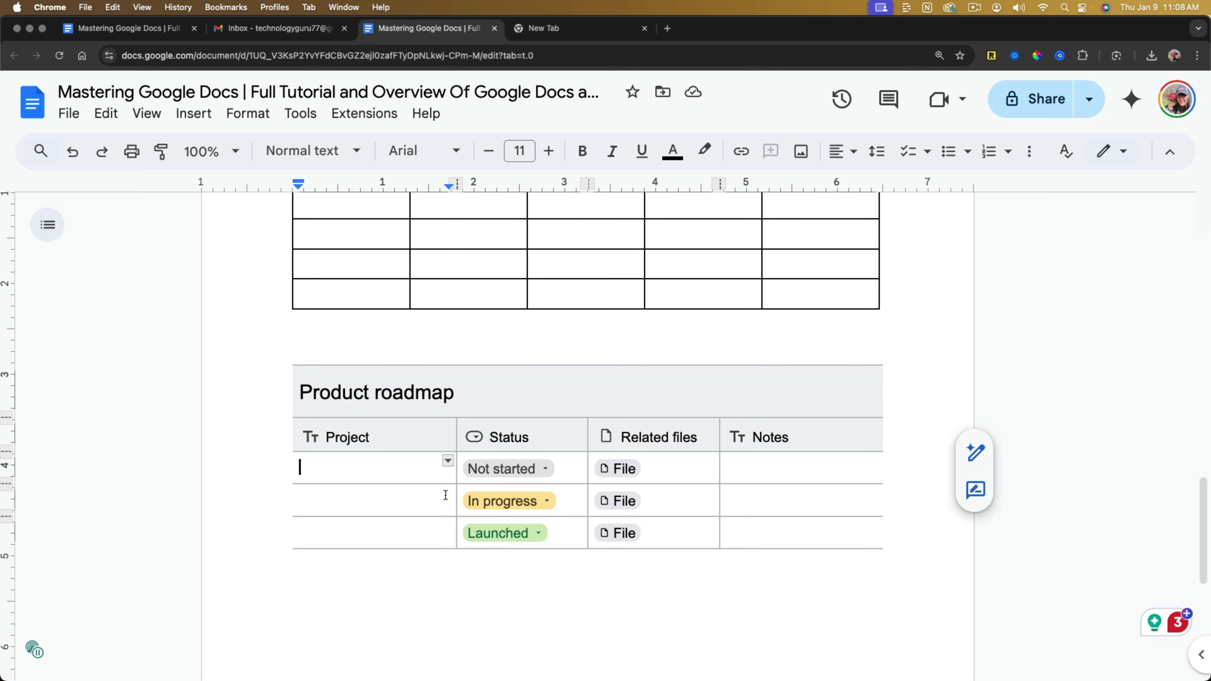
Select the inner borders of the first cell in the 5 x 5 table with the border selector.
scroll(445, 495, "up", 5)
left_click(346, 375)
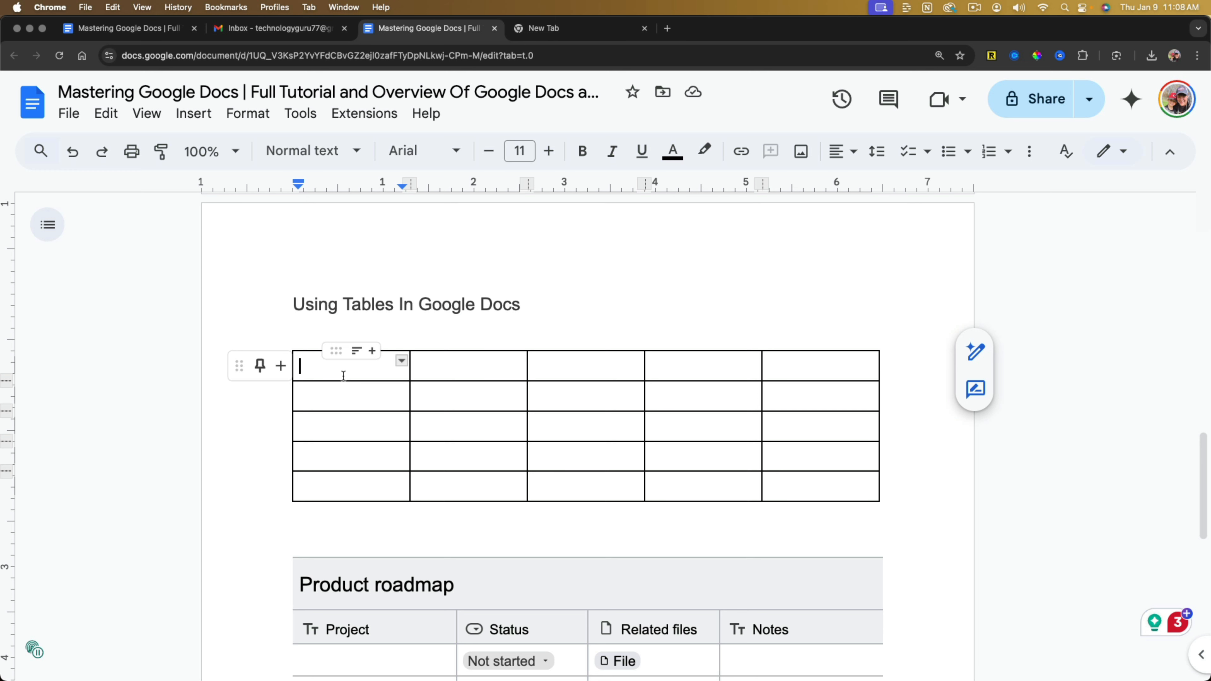
double_click(665, 316)
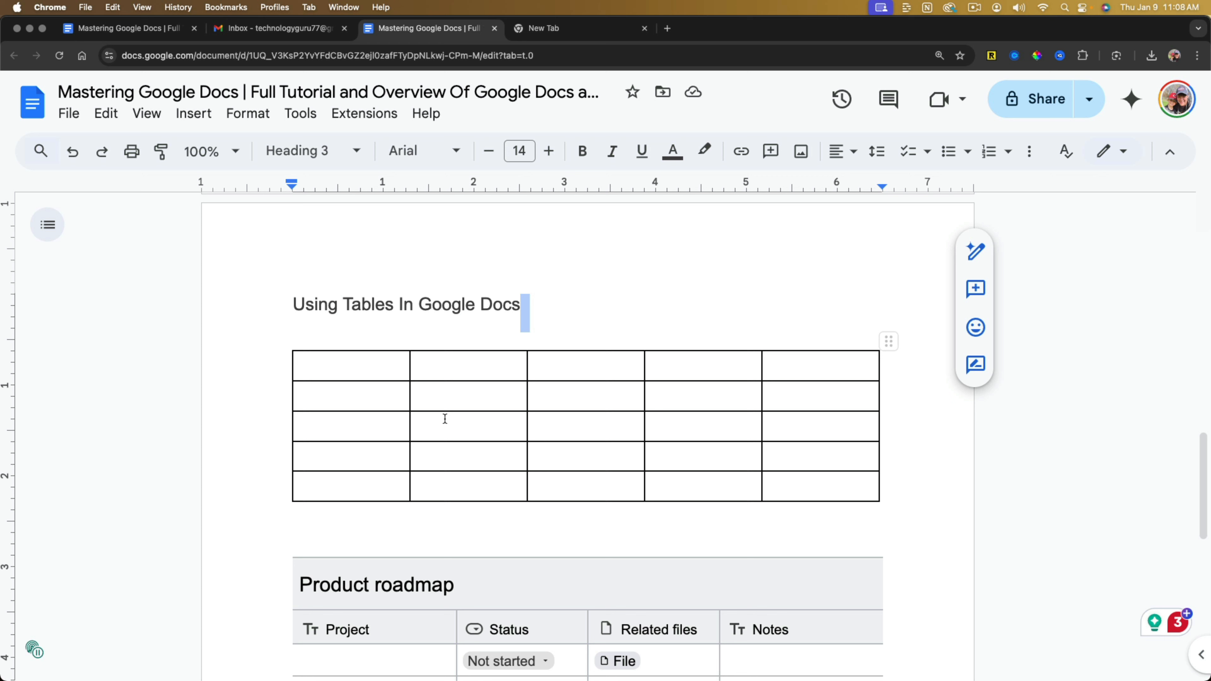
double_click(445, 419)
left_click(398, 393)
left_click(400, 369)
left_click(402, 362)
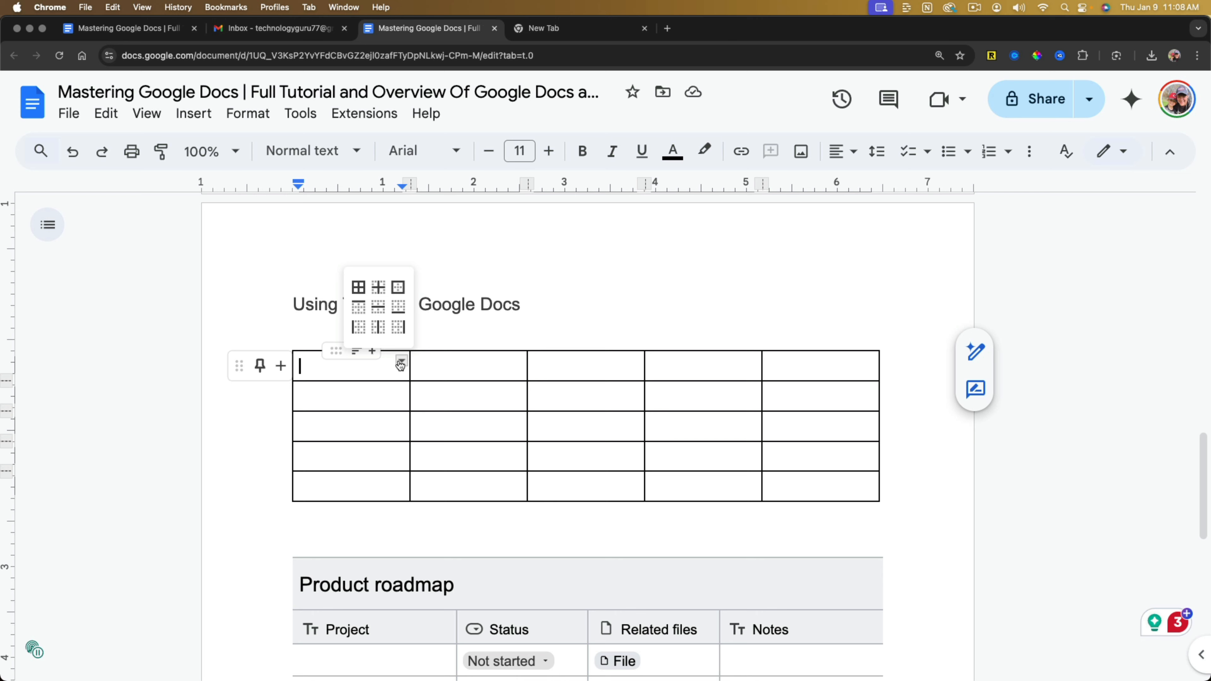
left_click(377, 288)
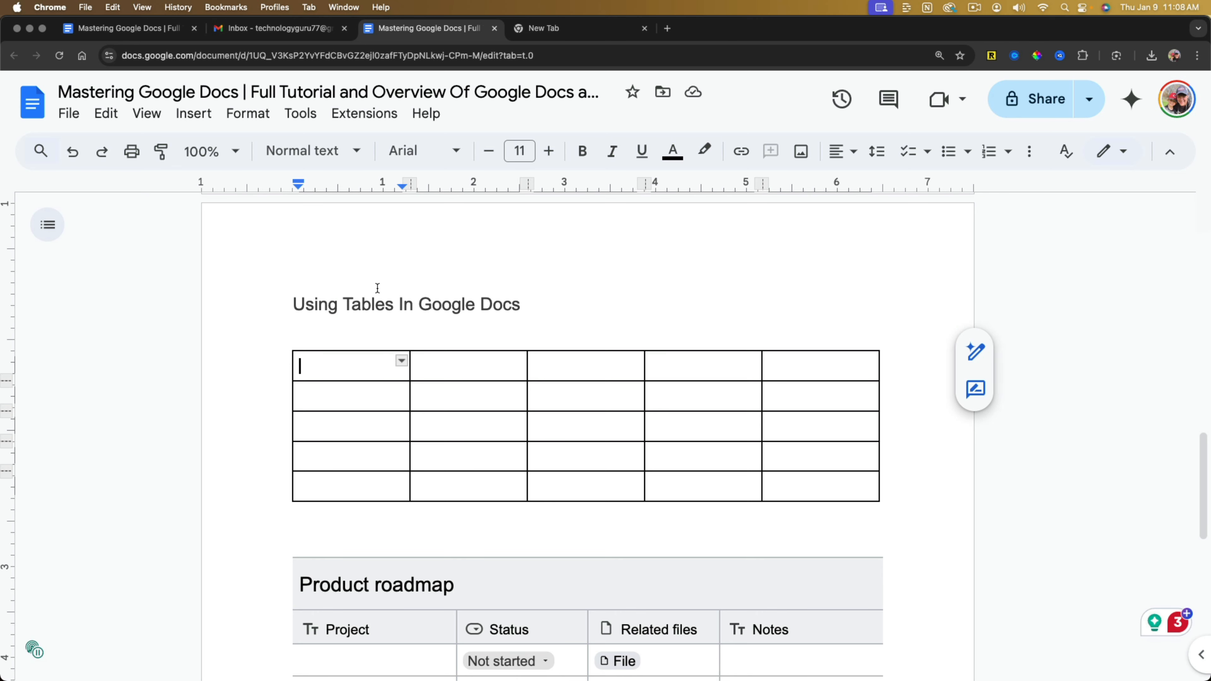
Switch the first cell's border selection to the bottom border and finally to all borders.
left_click(401, 361)
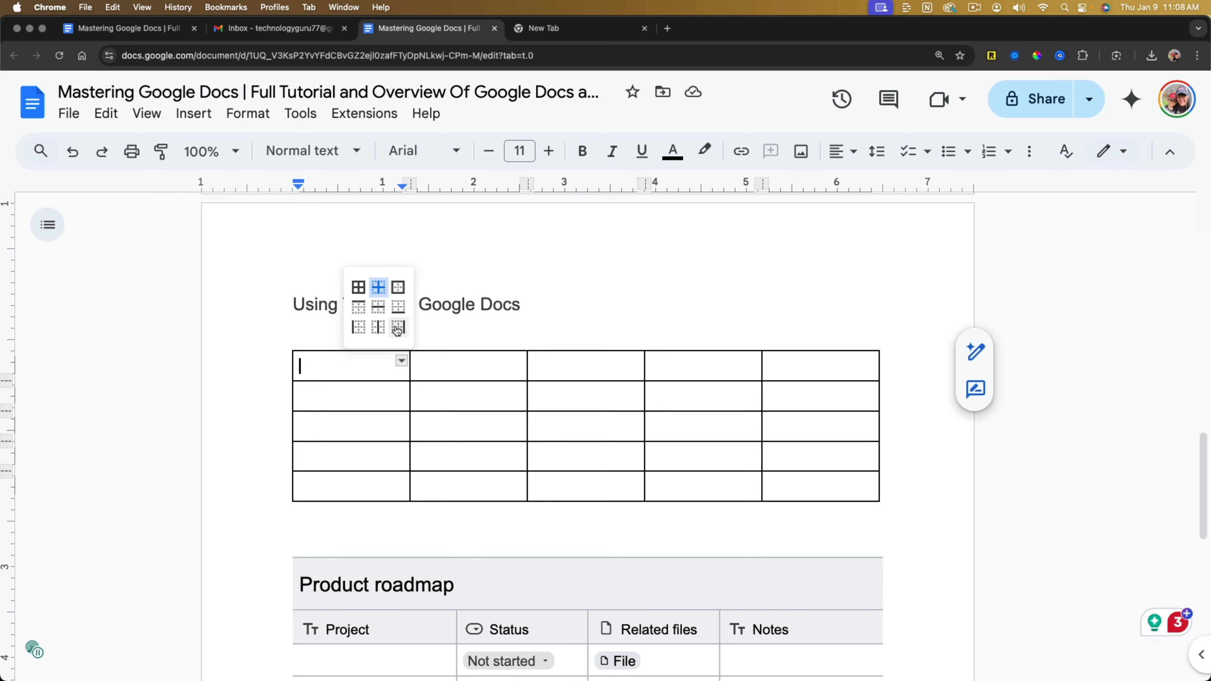
left_click(397, 337)
left_click(384, 370)
left_click(401, 361)
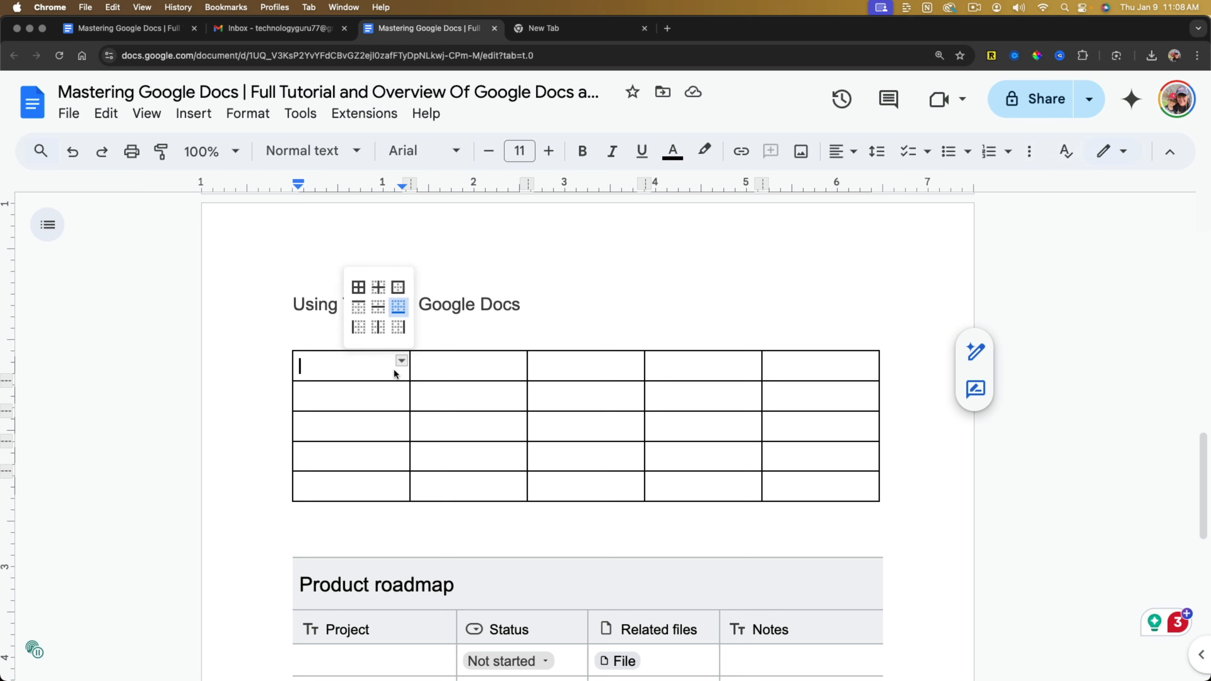
left_click(361, 288)
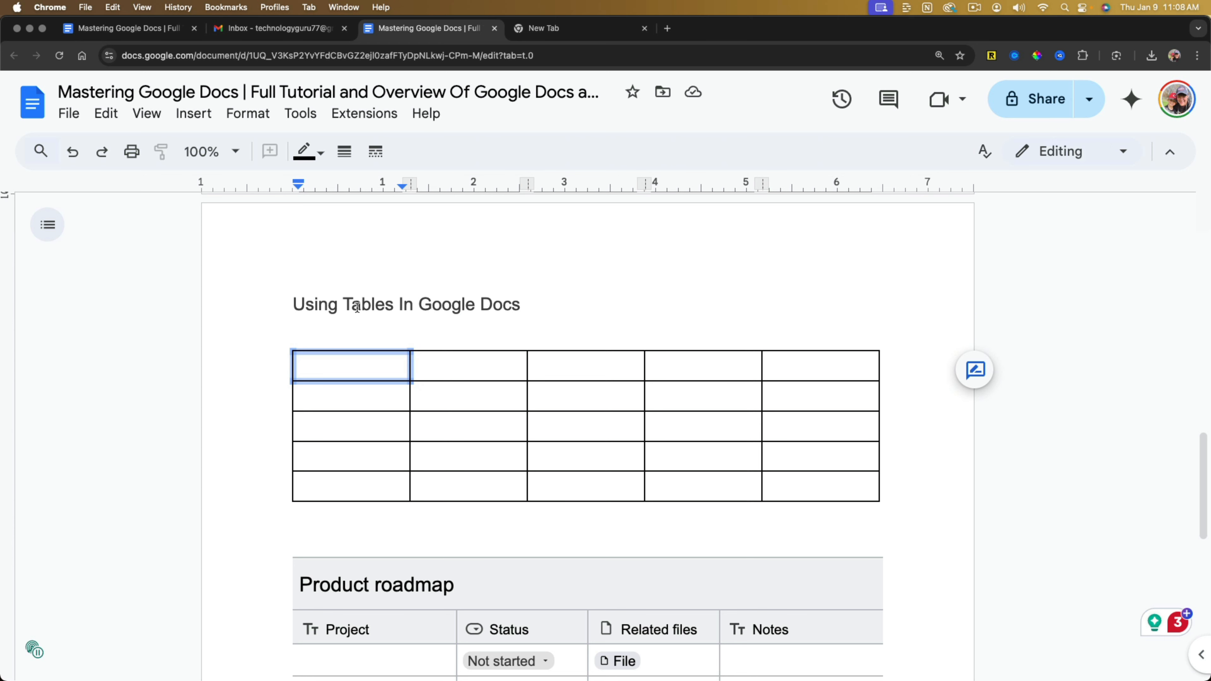
Pin the 5 x 5 table's header rows down to the fifth row.
left_click(489, 438)
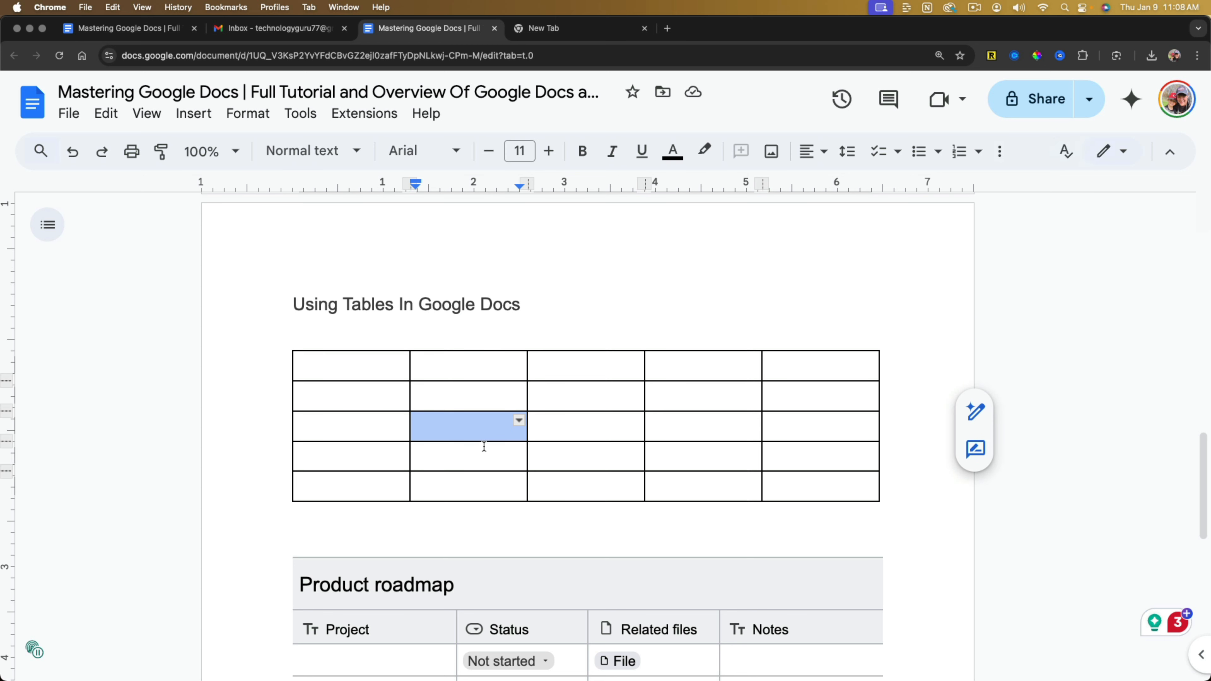
left_click(306, 366)
mouse_move(286, 366)
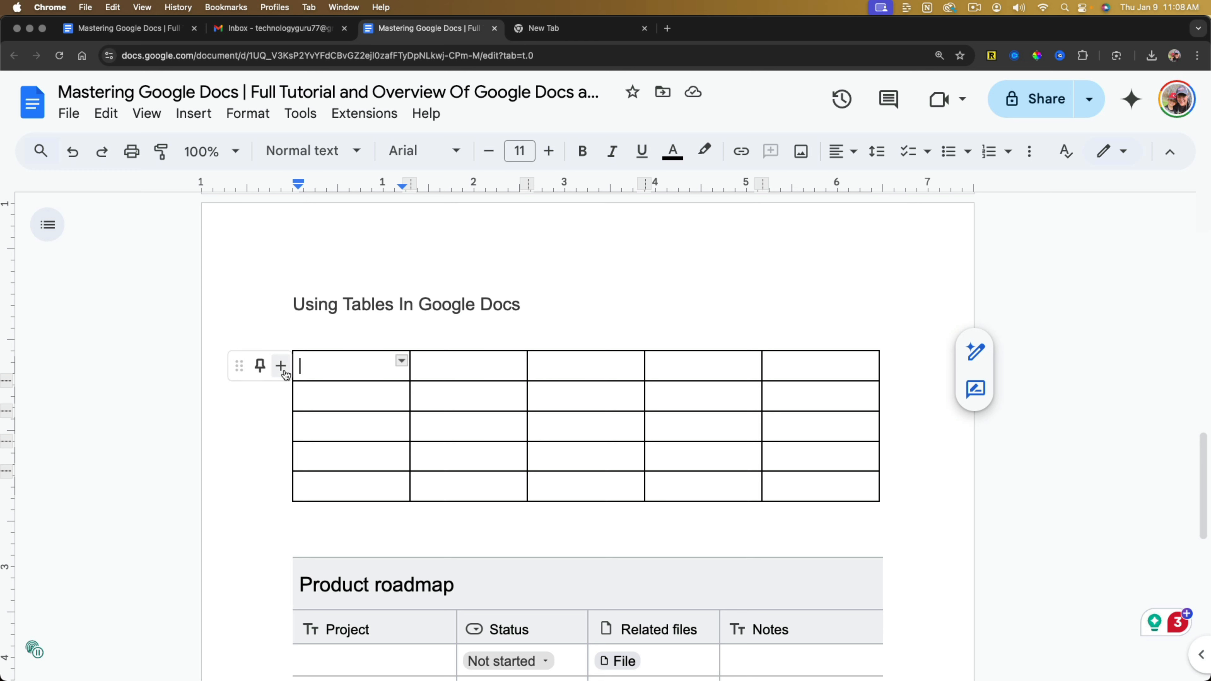
left_click(260, 486)
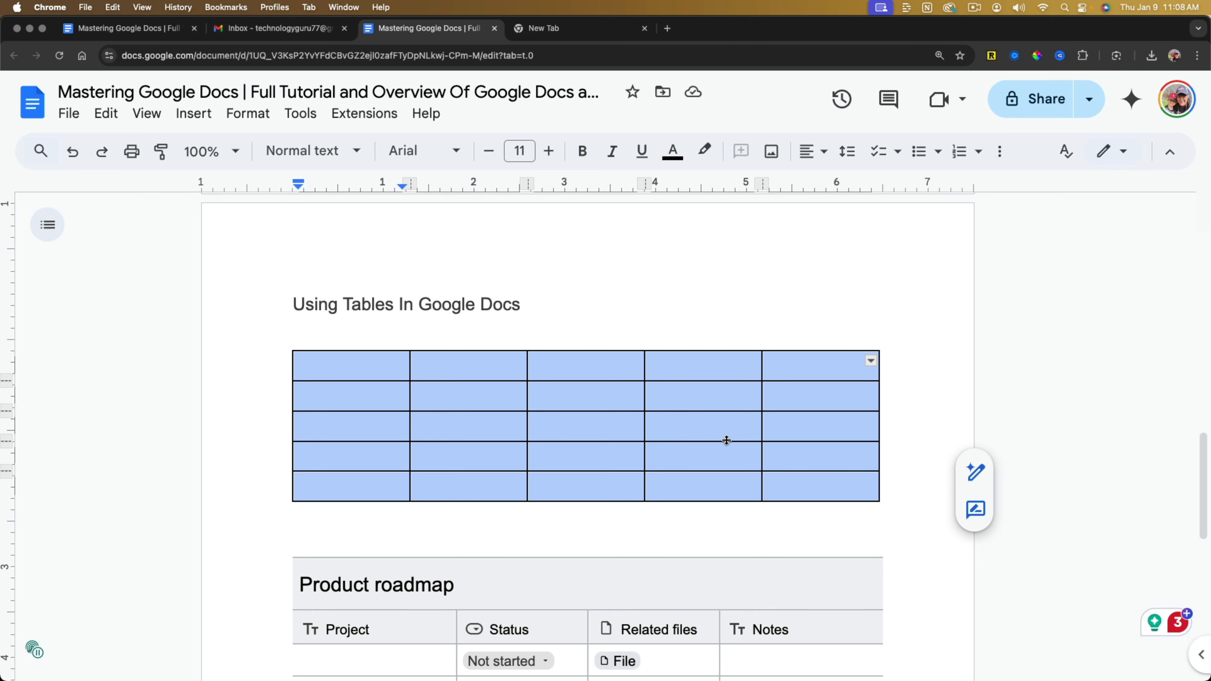
left_click(117, 119)
left_click(117, 118)
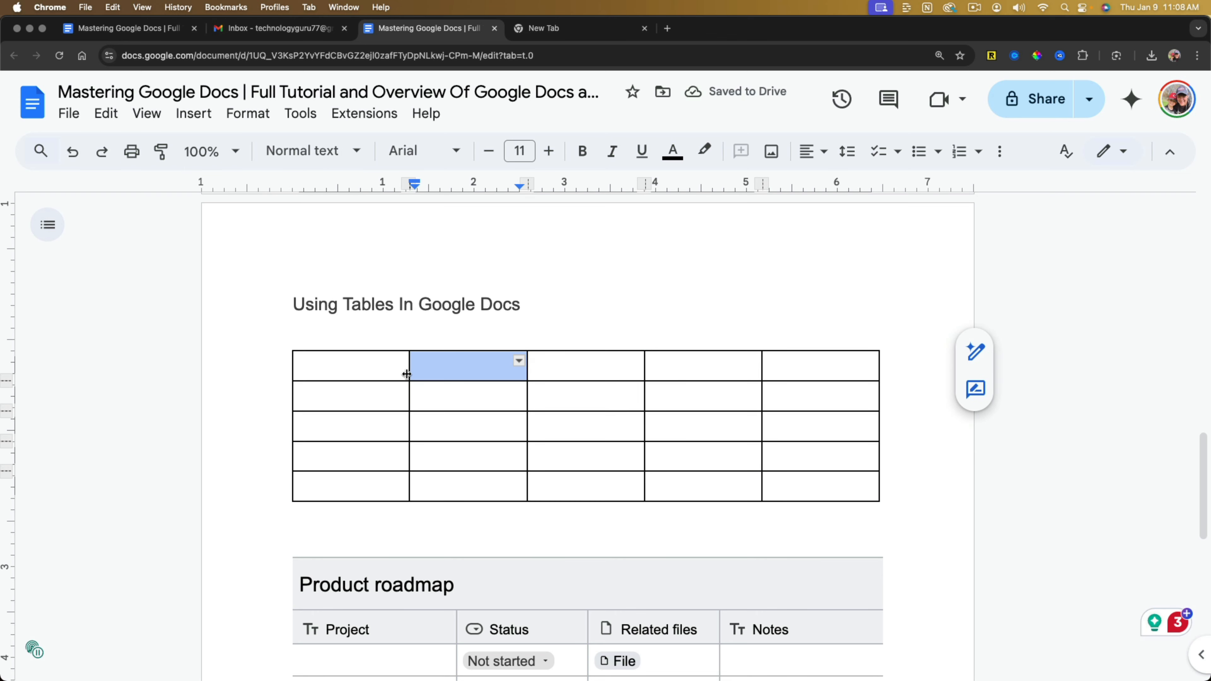
Widen the 5 x 5 table's first column to about 1.5 inches and try to adjust the first row's height.
left_click_drag(409, 372, 433, 379)
left_click(346, 372)
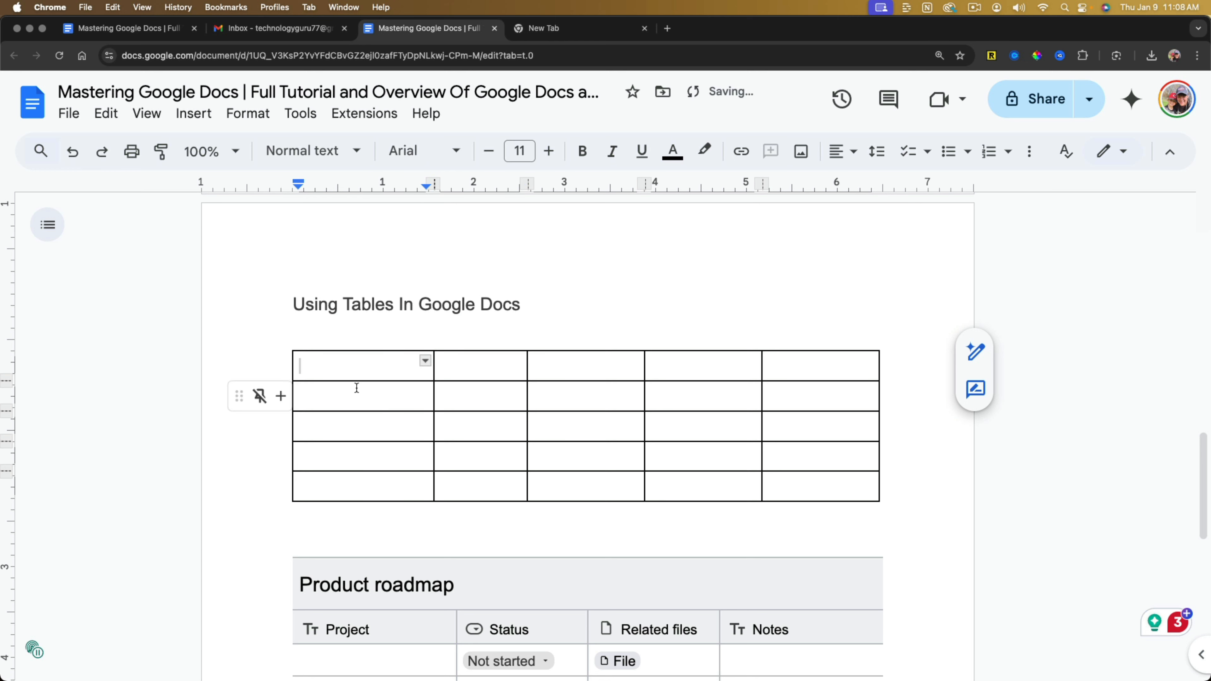
double_click(360, 400)
left_click(372, 429)
double_click(371, 397)
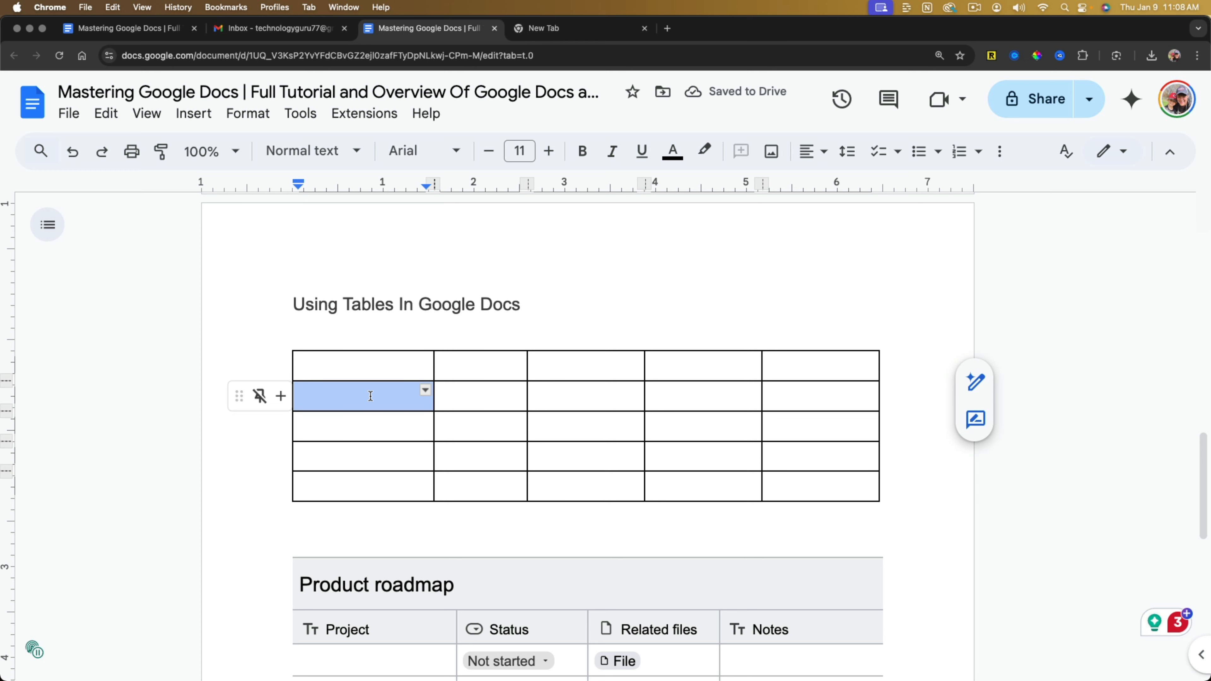
mouse_move(435, 371)
left_mouse_down()
mouse_move(382, 373)
mouse_move(429, 373)
left_mouse_up()
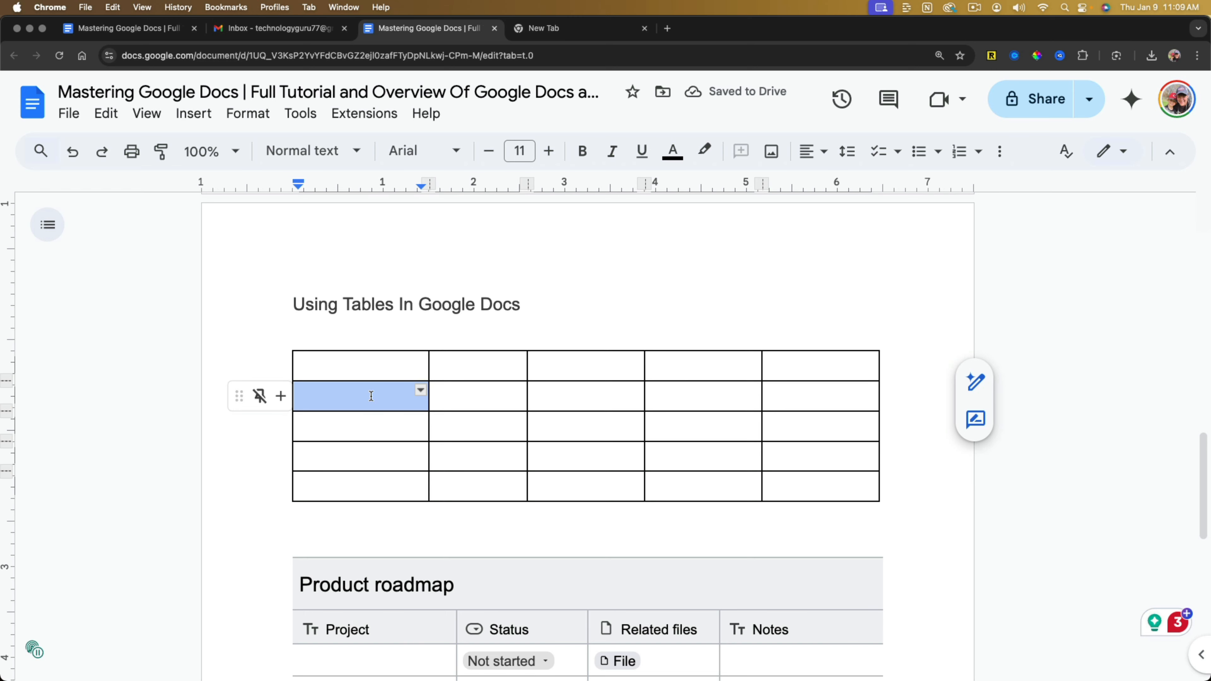
left_click_drag(370, 382, 373, 389)
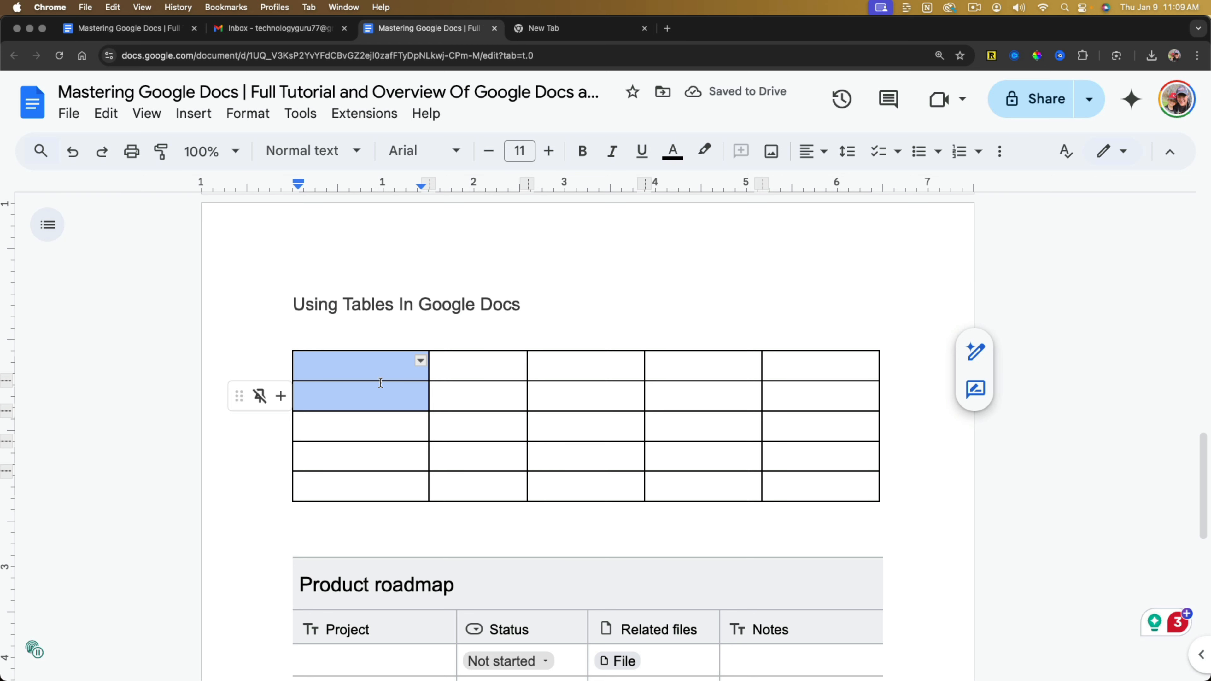
left_click(376, 382)
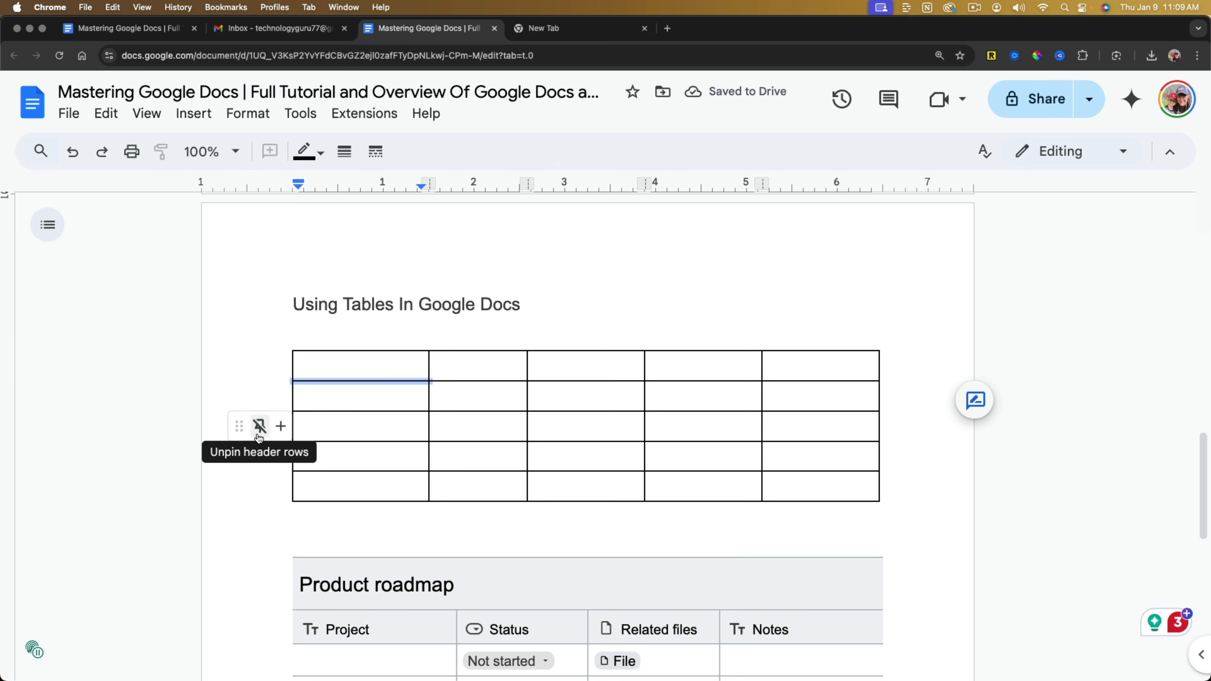
Insert a column to the right of the table's third column, and undo the insertion.
left_click(632, 357)
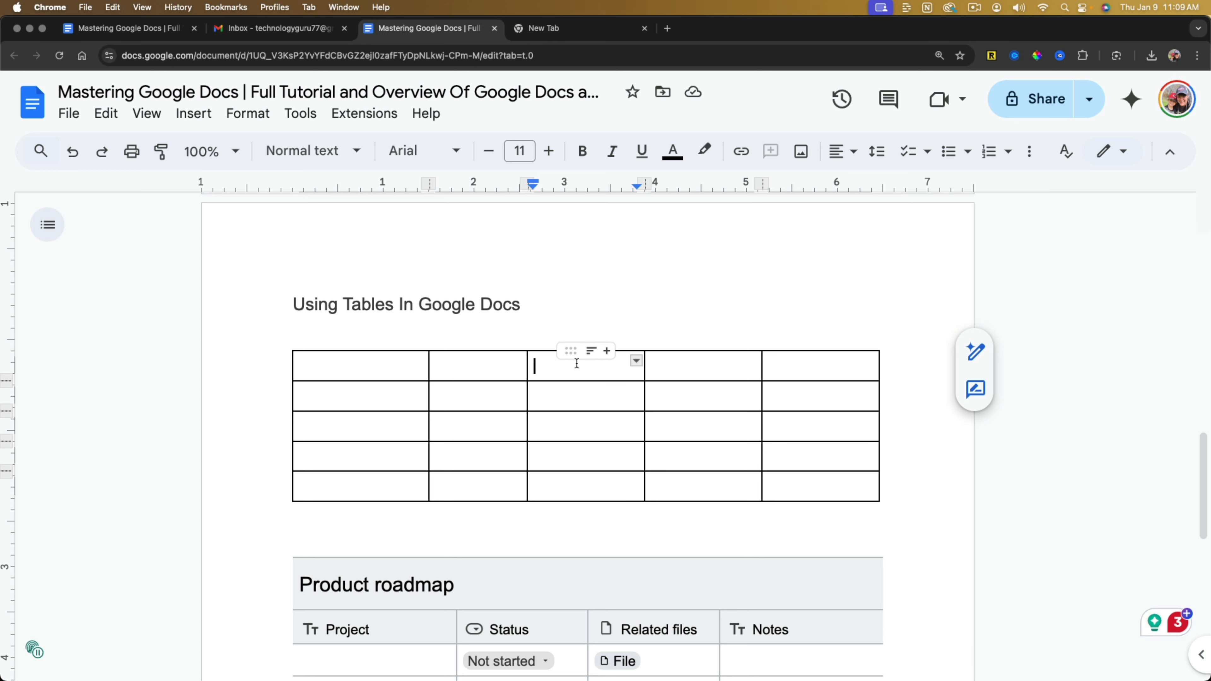
left_click(607, 352)
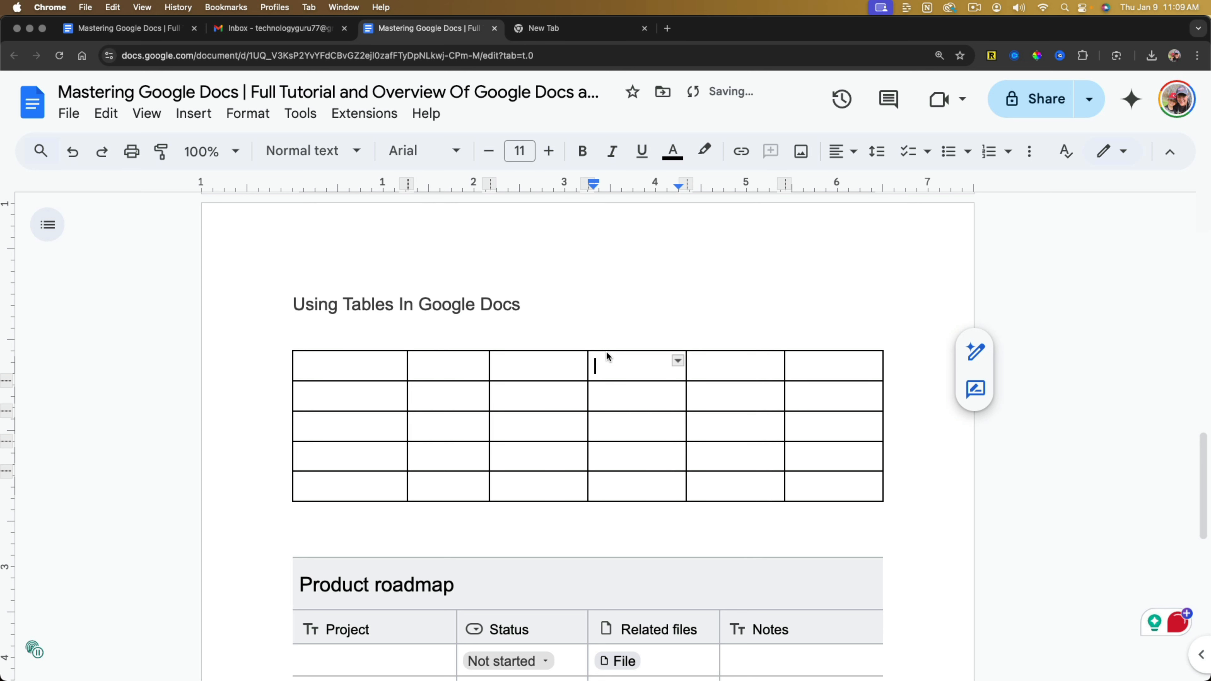
left_click(73, 151)
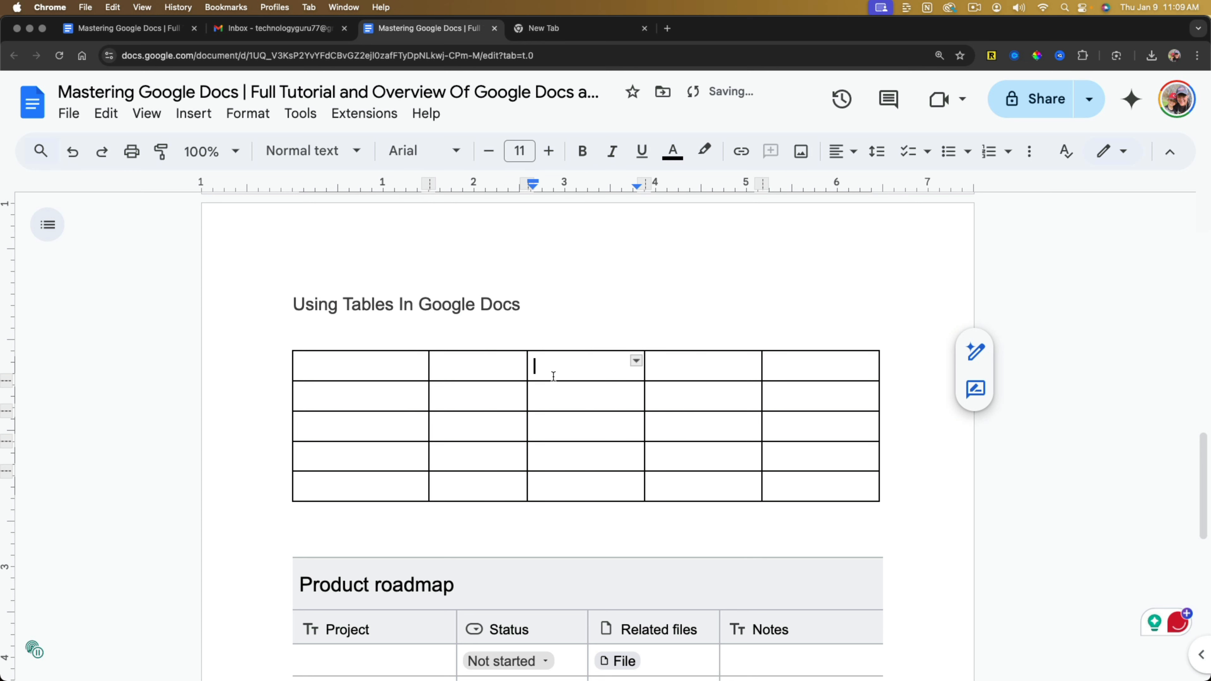
Insert a row below the table's third row.
left_click(475, 394)
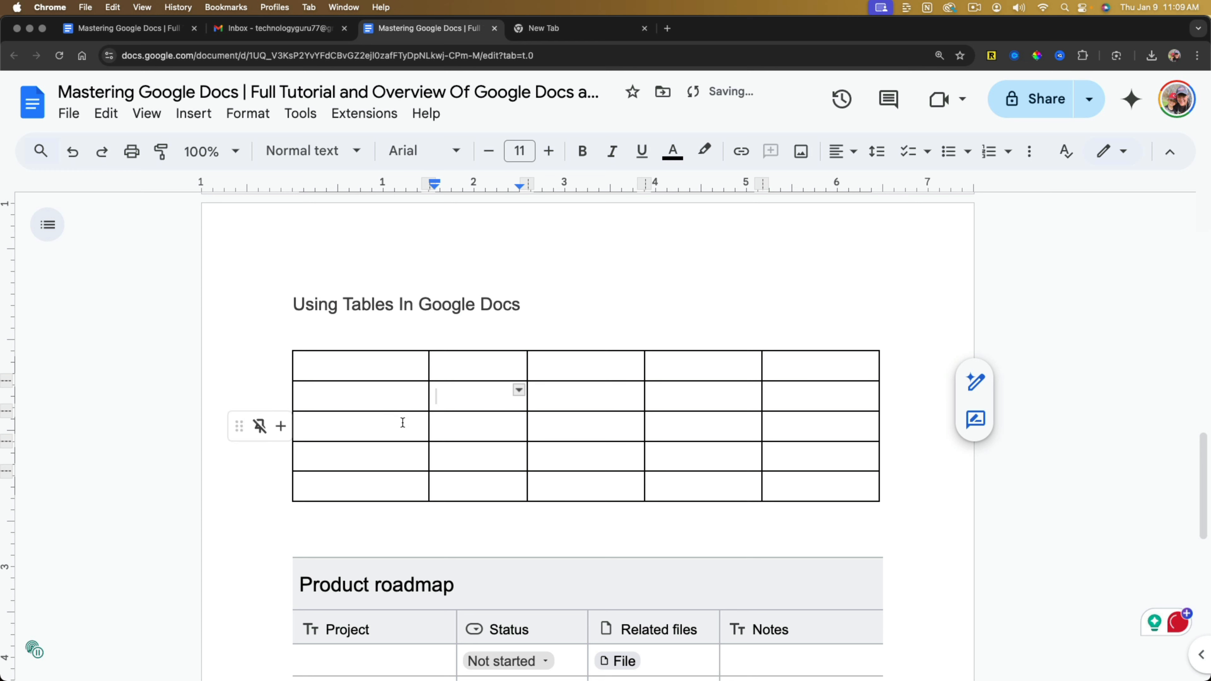
left_click(282, 425)
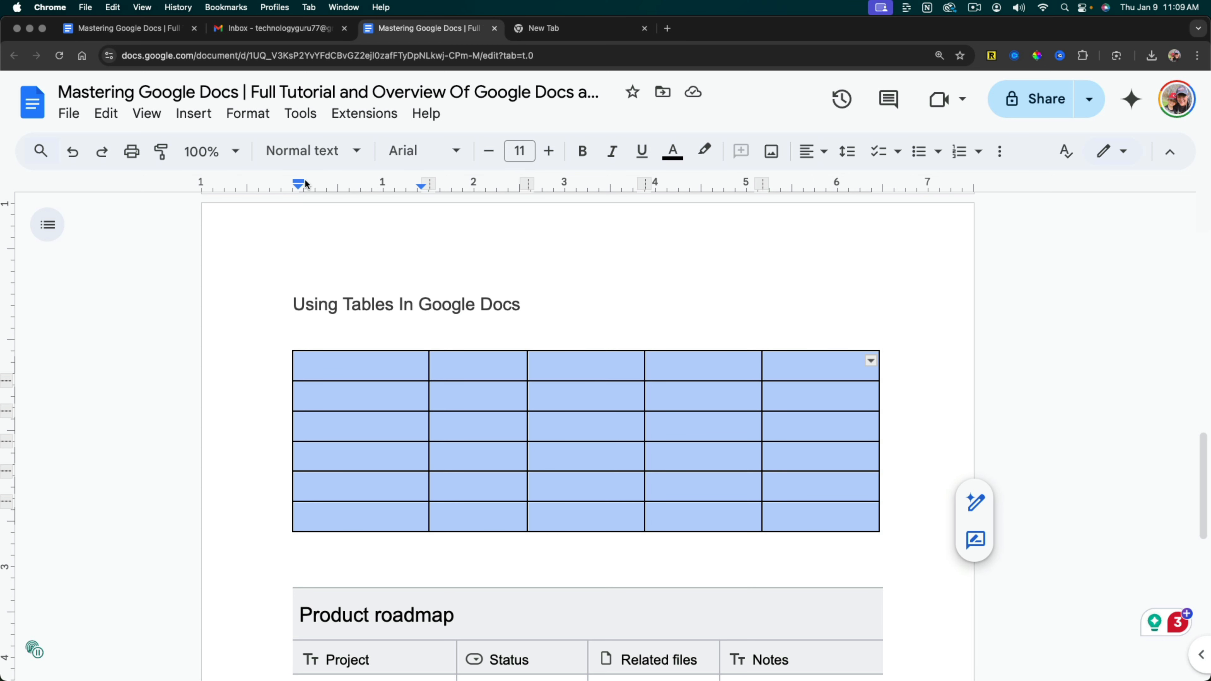
Select all cells of the table below "Using Tables In Google Docs", review the table formatting commands and open Table properties.
left_click(257, 117)
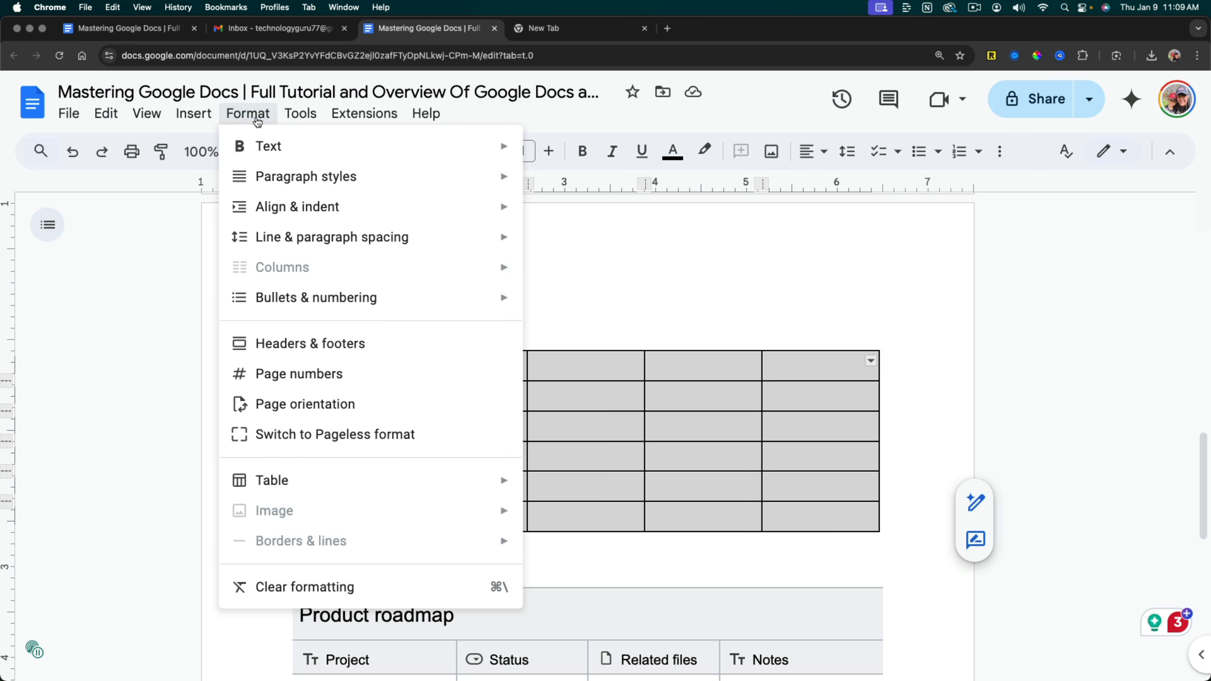
mouse_move(397, 487)
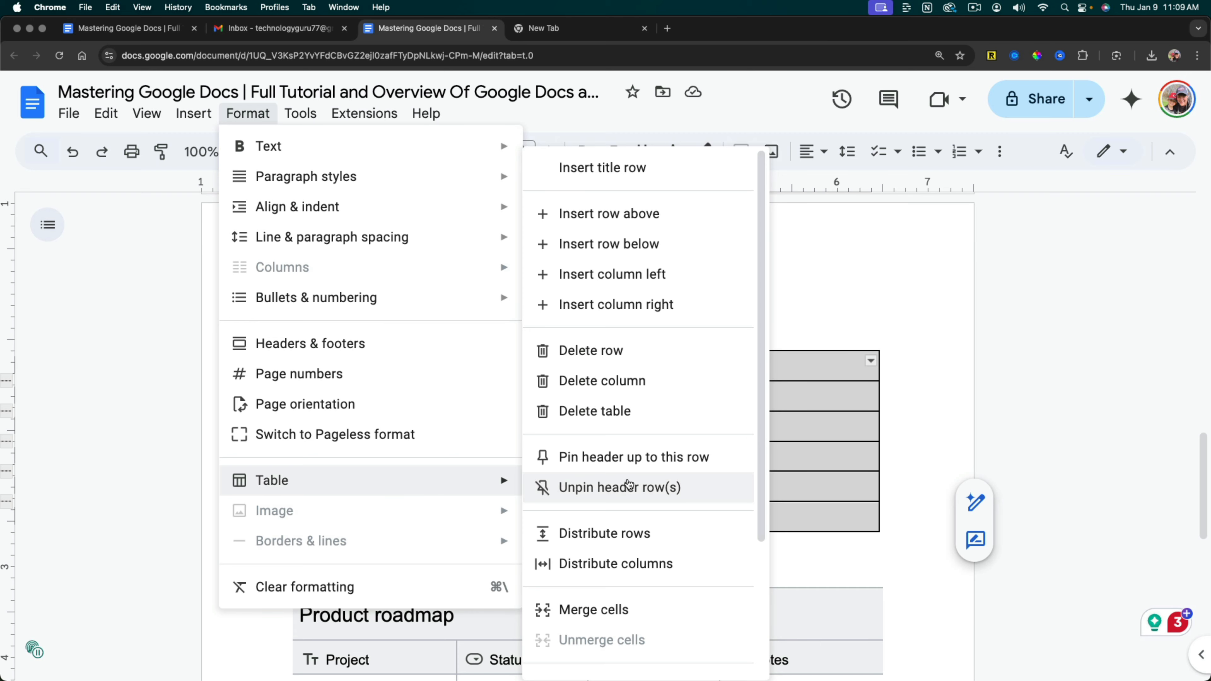
scroll(628, 484, "down", 3)
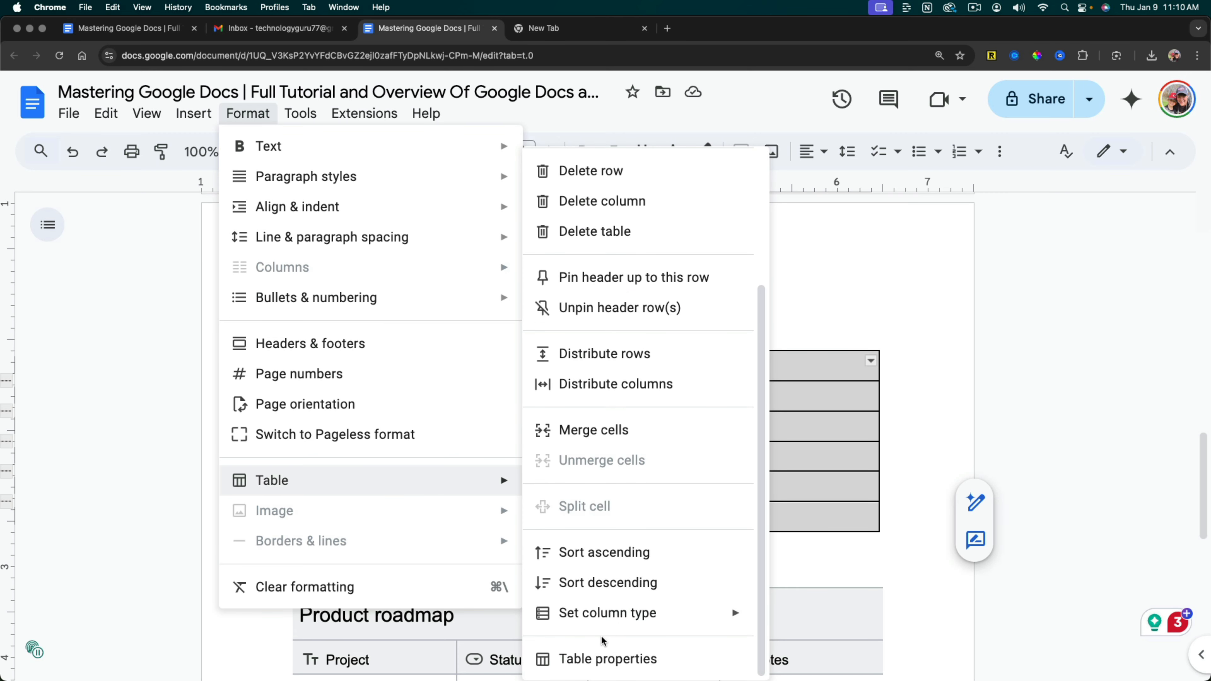
scroll(591, 391, "up", 3)
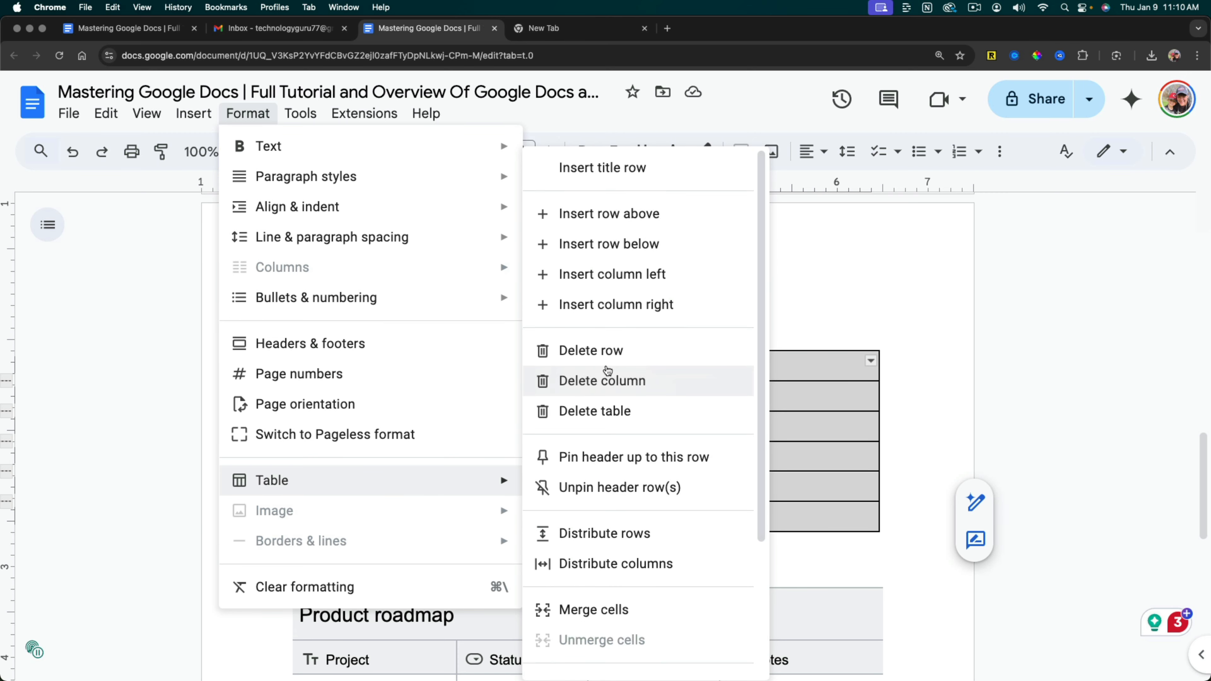
scroll(696, 338, "down", 3)
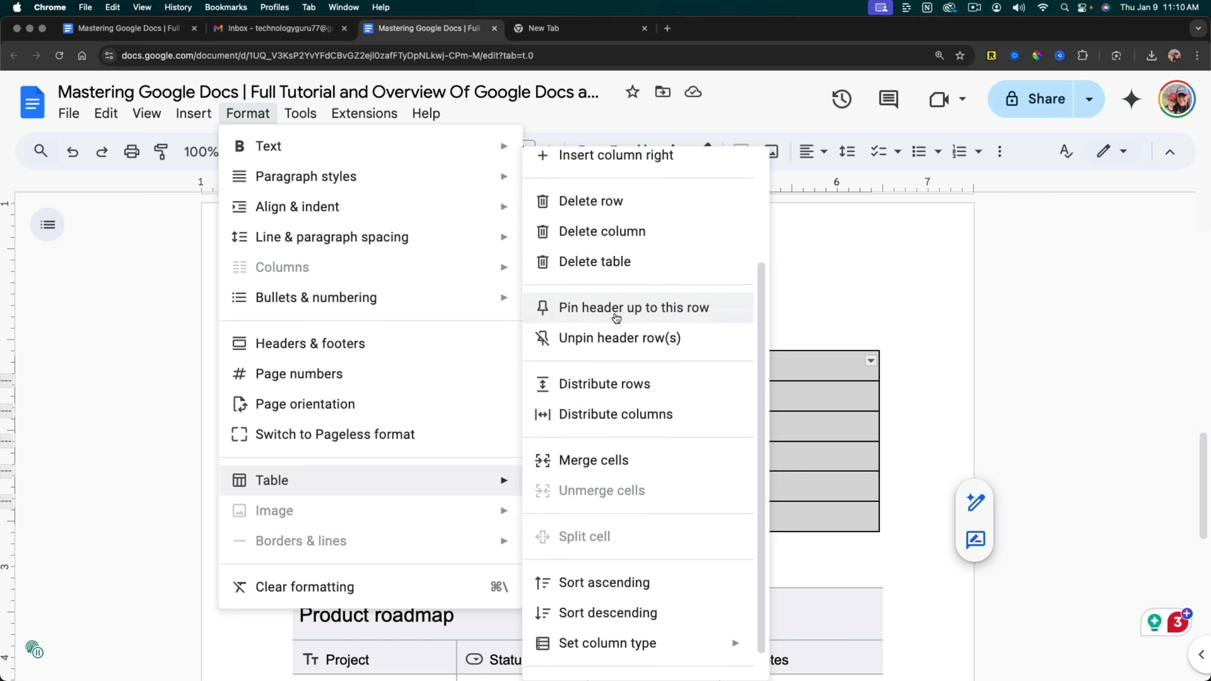
scroll(626, 334, "down", 1)
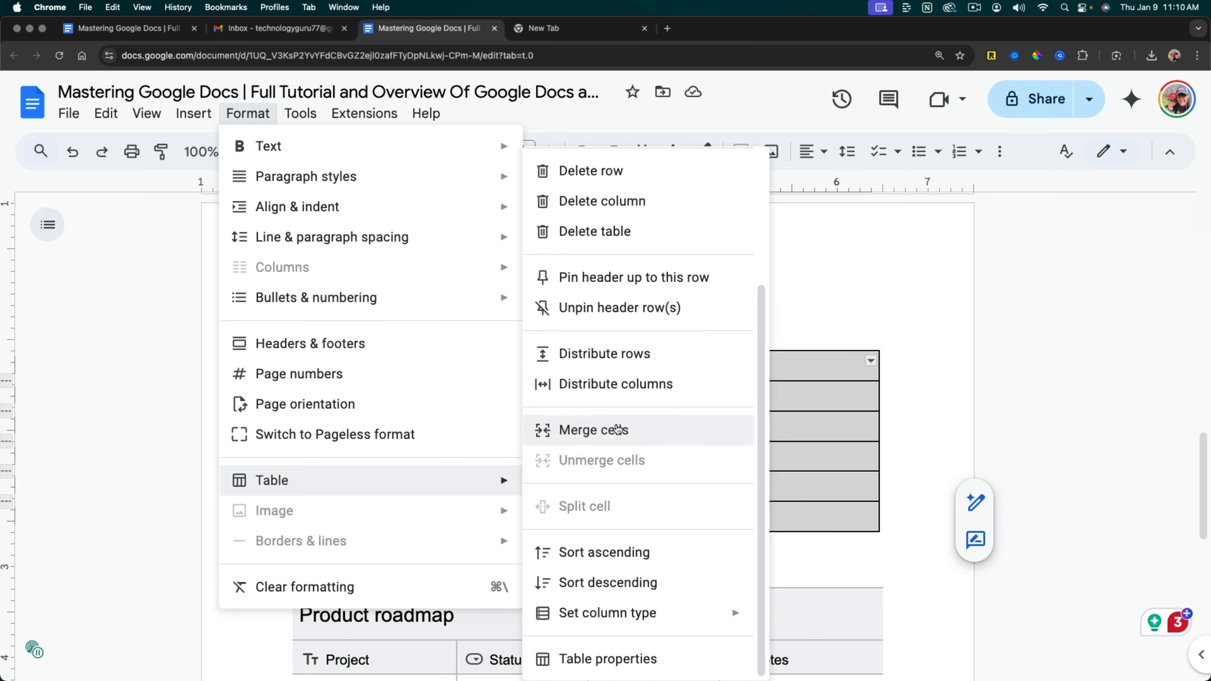
left_click(591, 659)
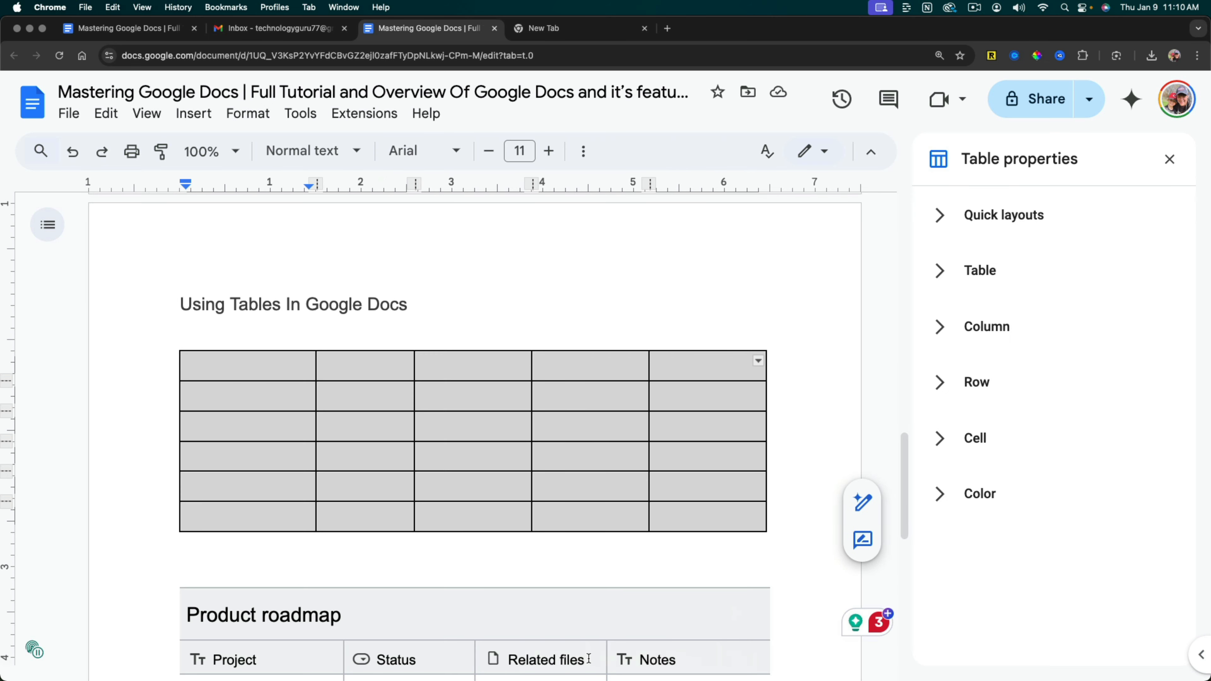
Examine the Quick layouts and Table sections of the table properties, and expand the Color section.
left_click(955, 225)
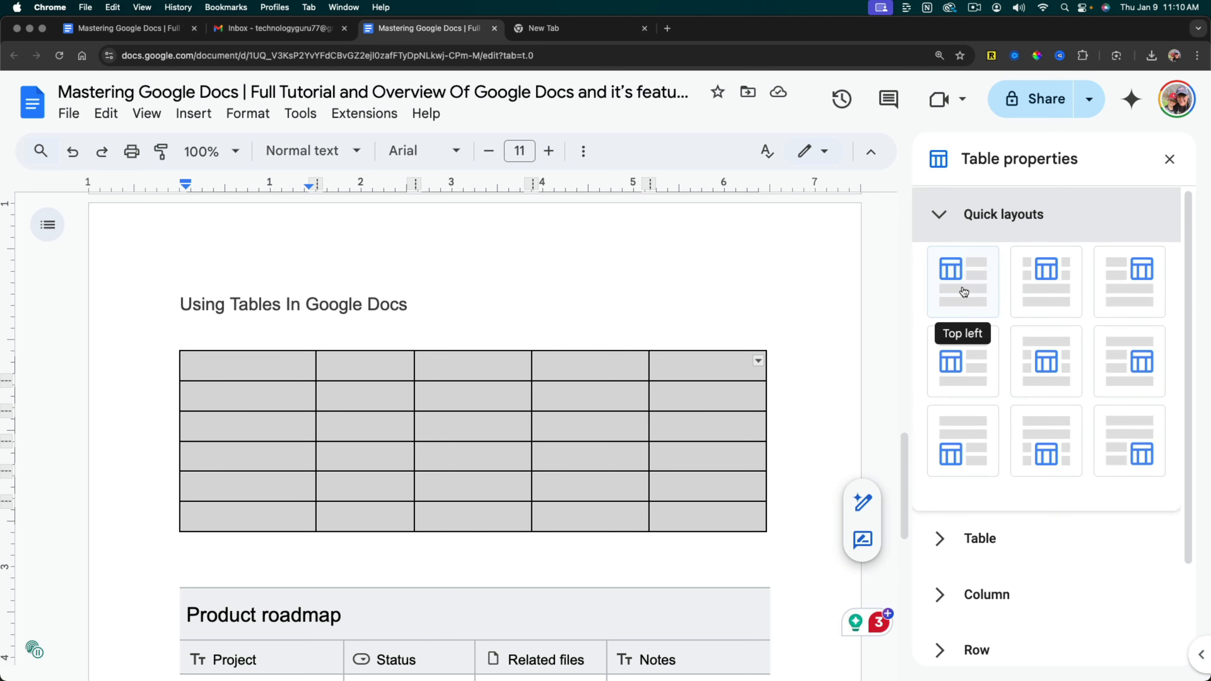
left_click(939, 214)
left_click(942, 273)
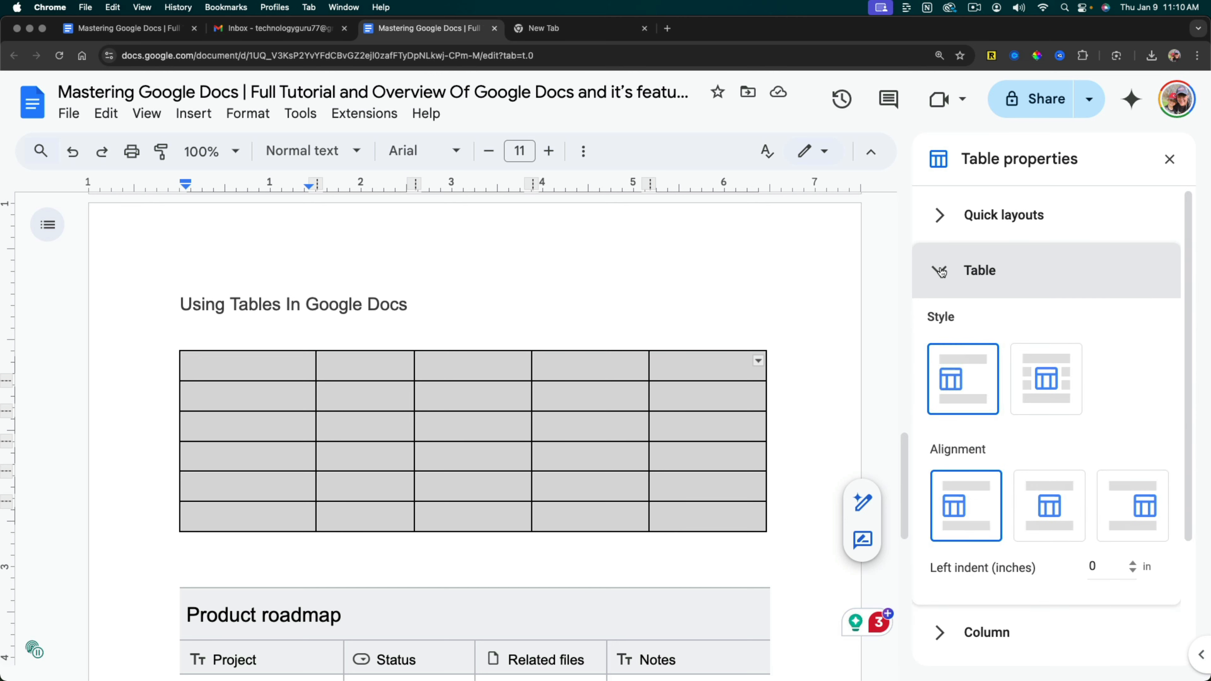
left_click(942, 272)
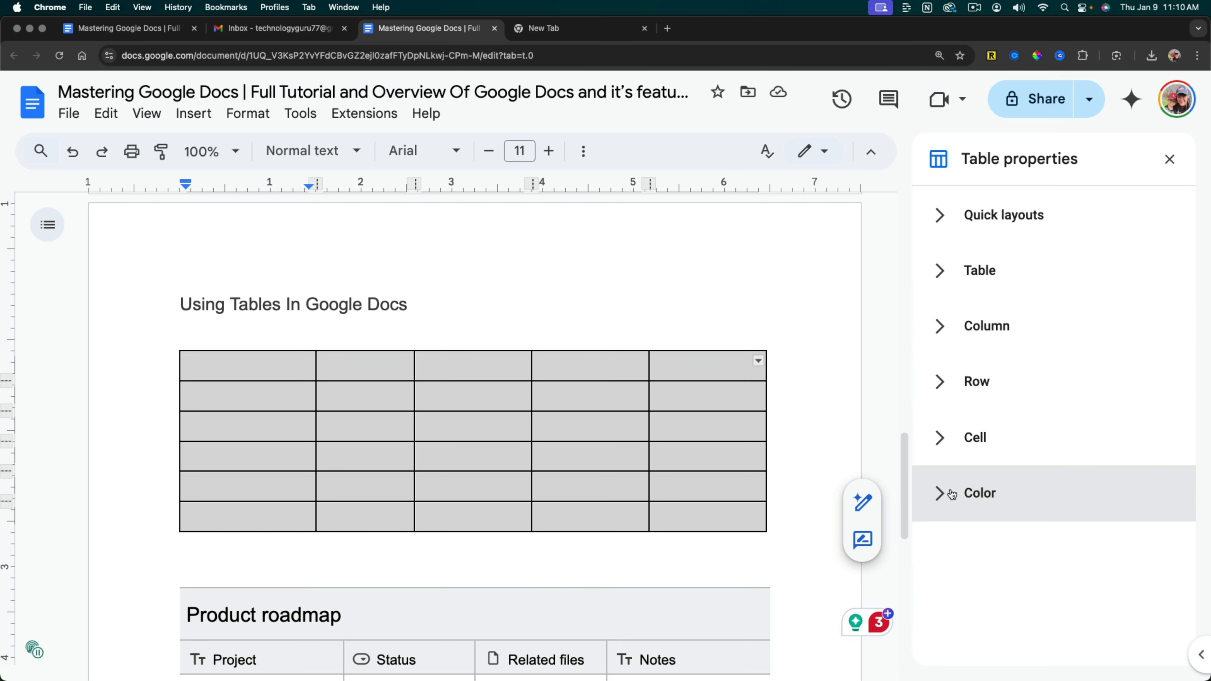
left_click(940, 494)
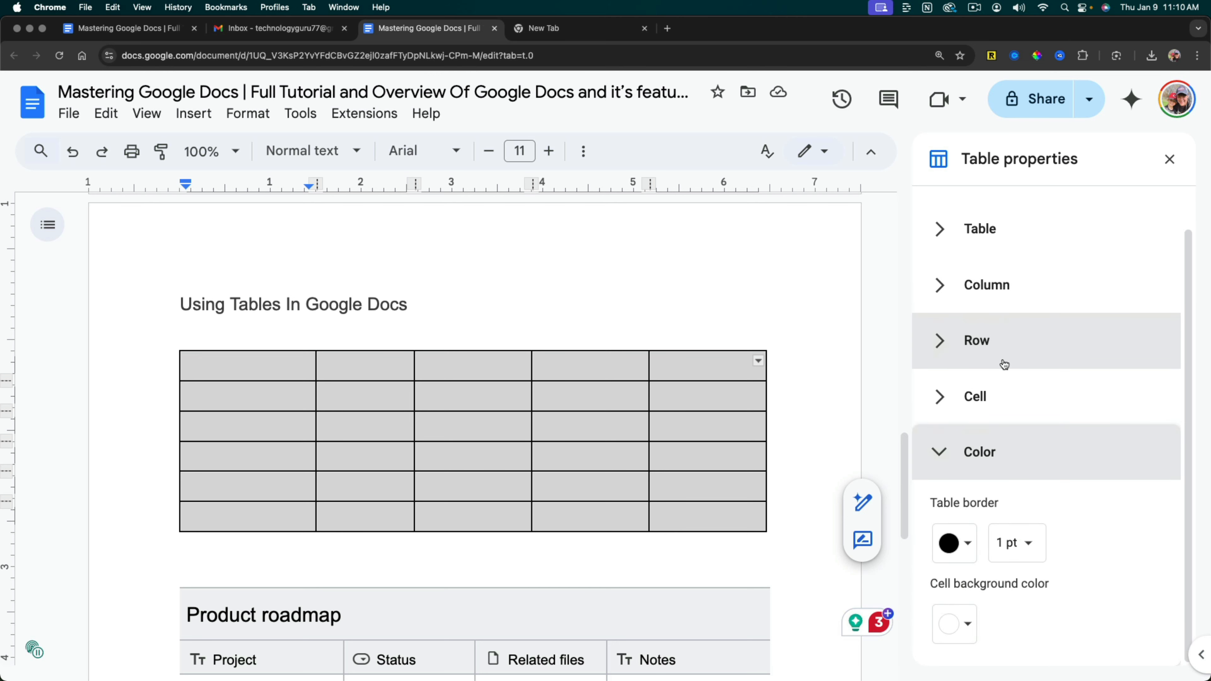
Try a red 1.5 pt border on the table, and restore the border to black at 1 pt.
left_click(968, 545)
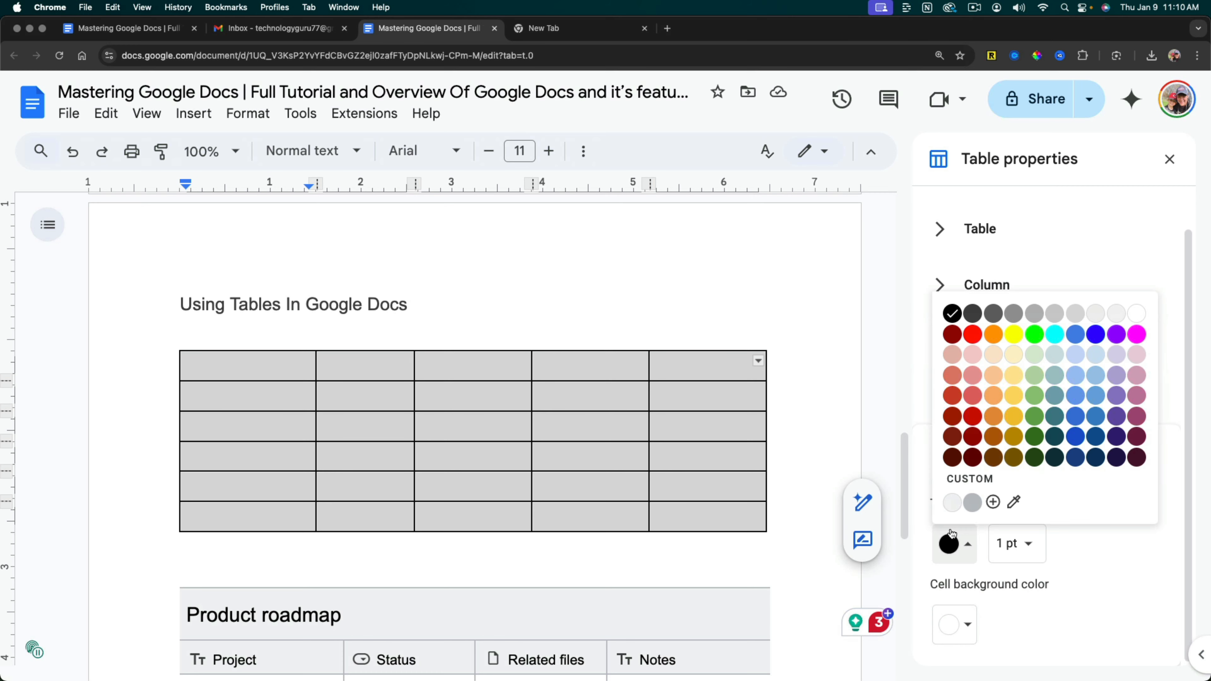
left_click(971, 336)
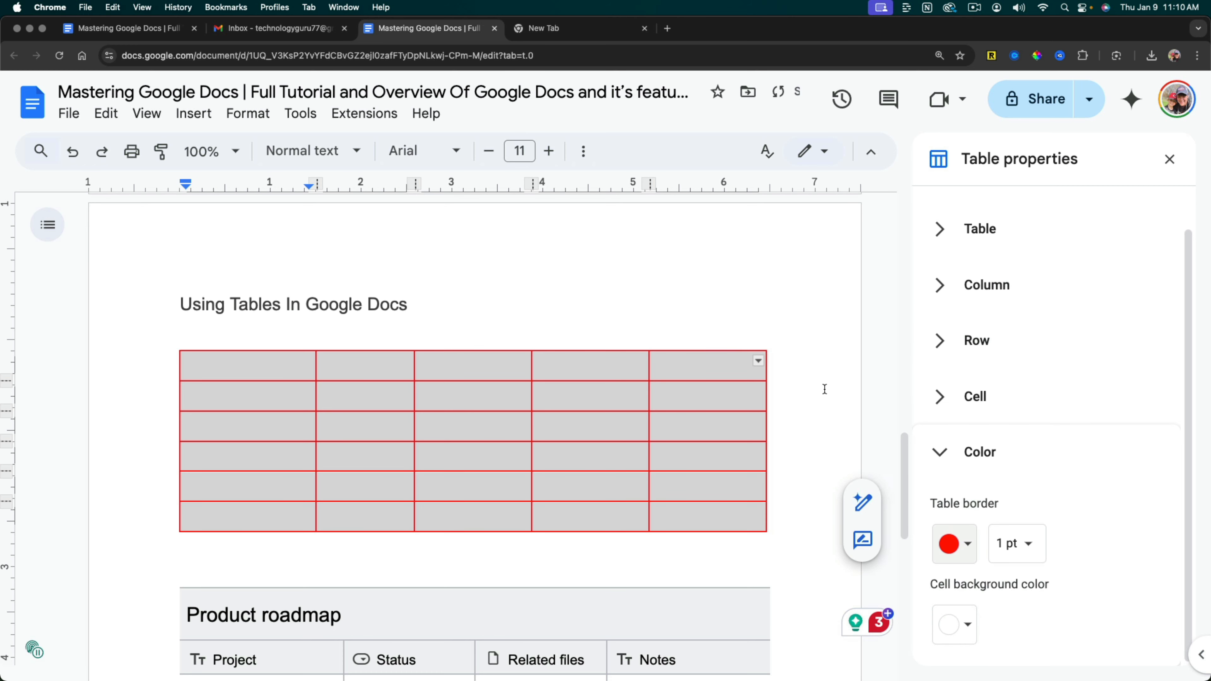
left_click(1020, 543)
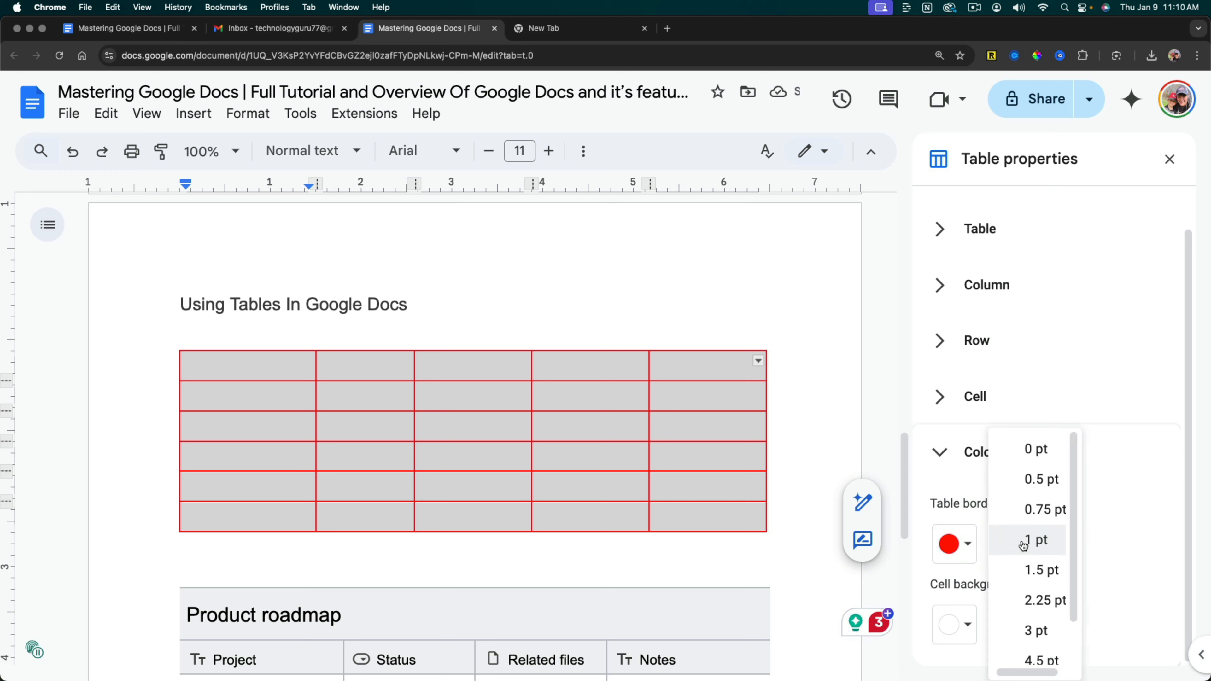
left_click(1037, 569)
left_click(1033, 557)
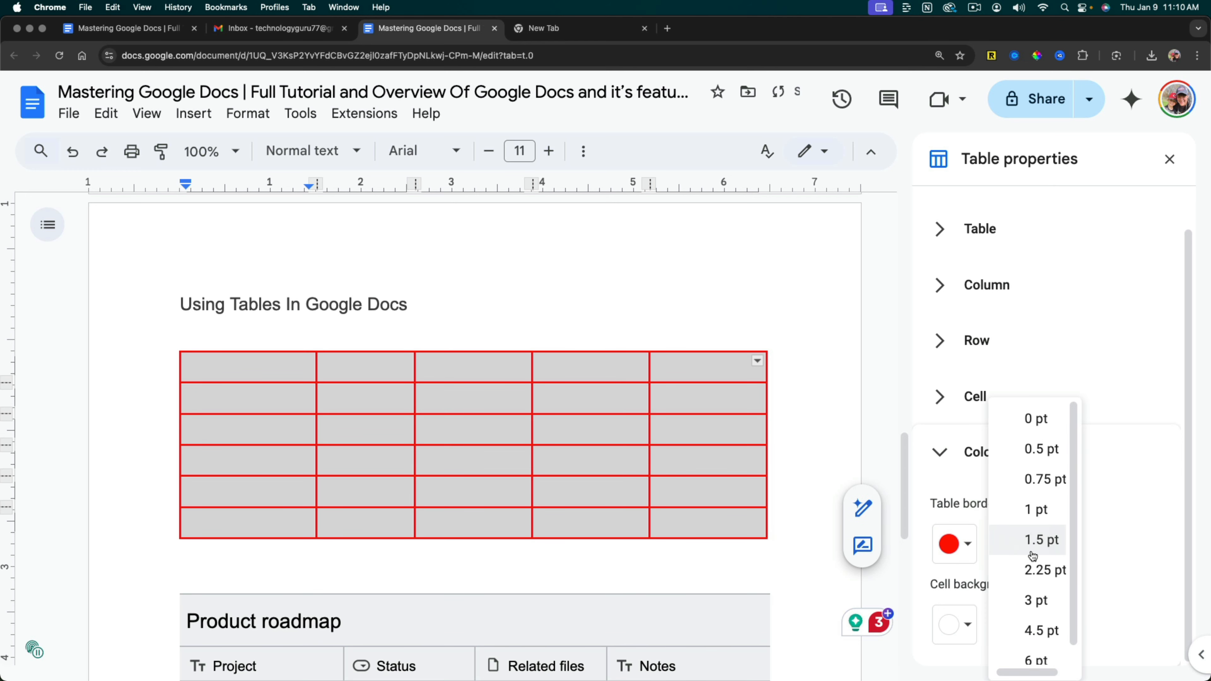
left_click(1041, 519)
left_click(967, 543)
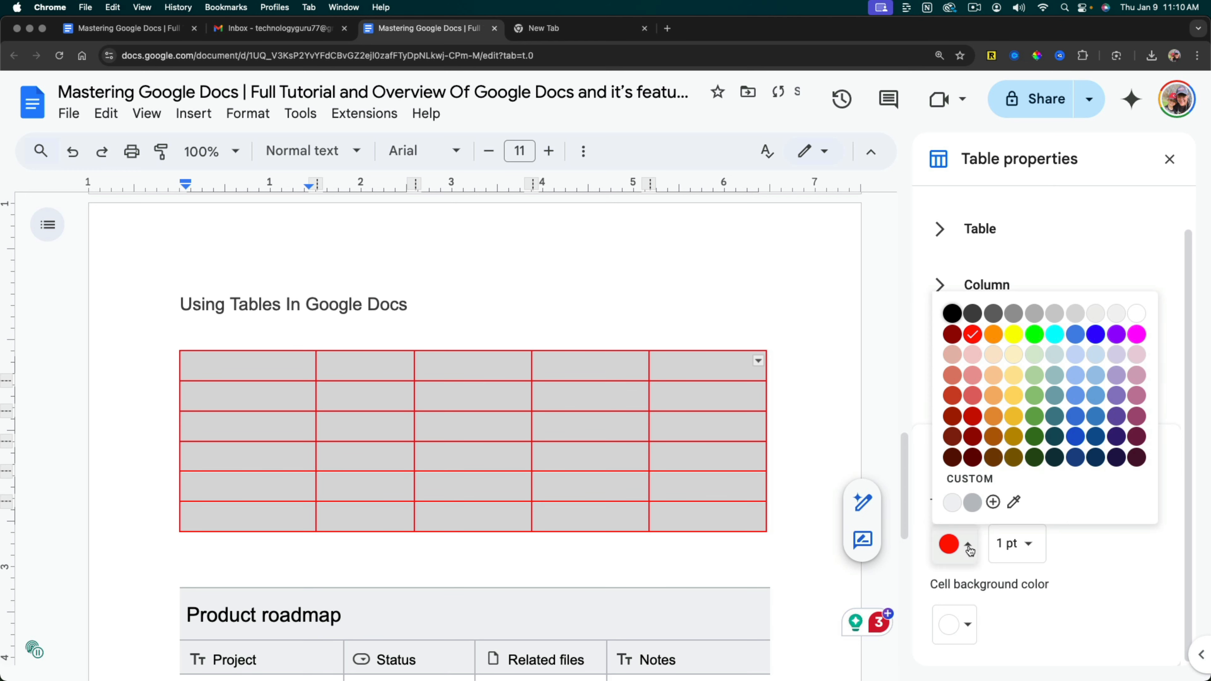
left_click(952, 313)
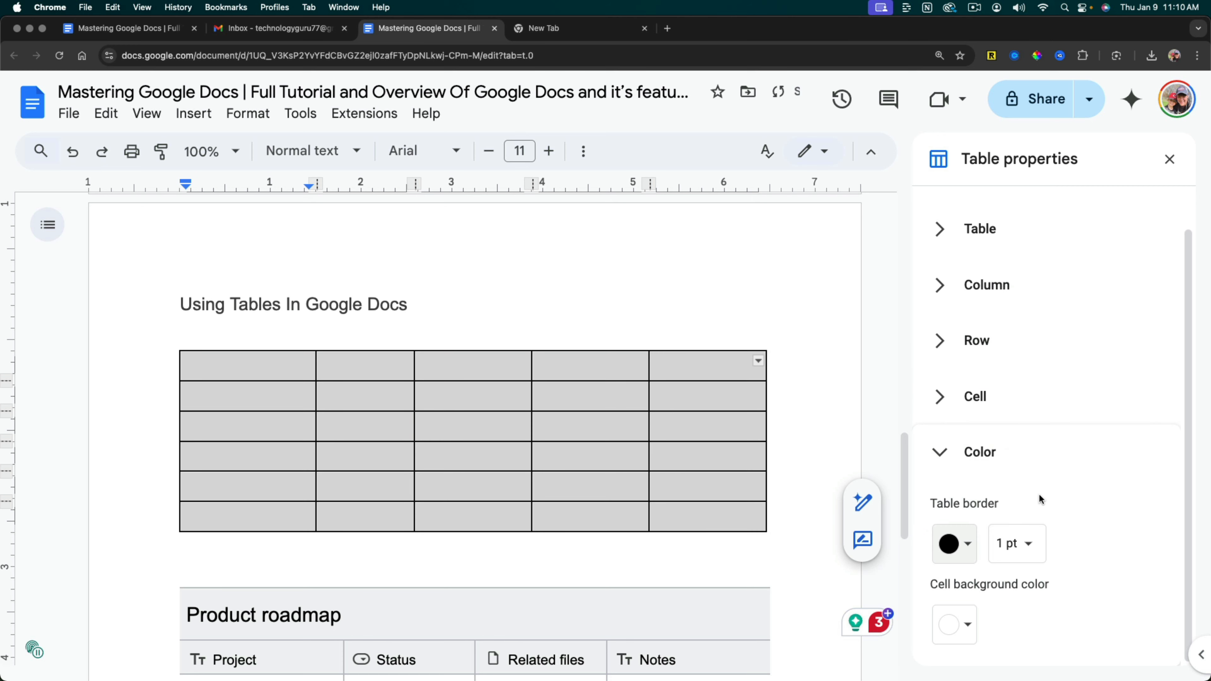
Set the background color of all the table's cells to light yellow and deselect the table.
left_click(968, 622)
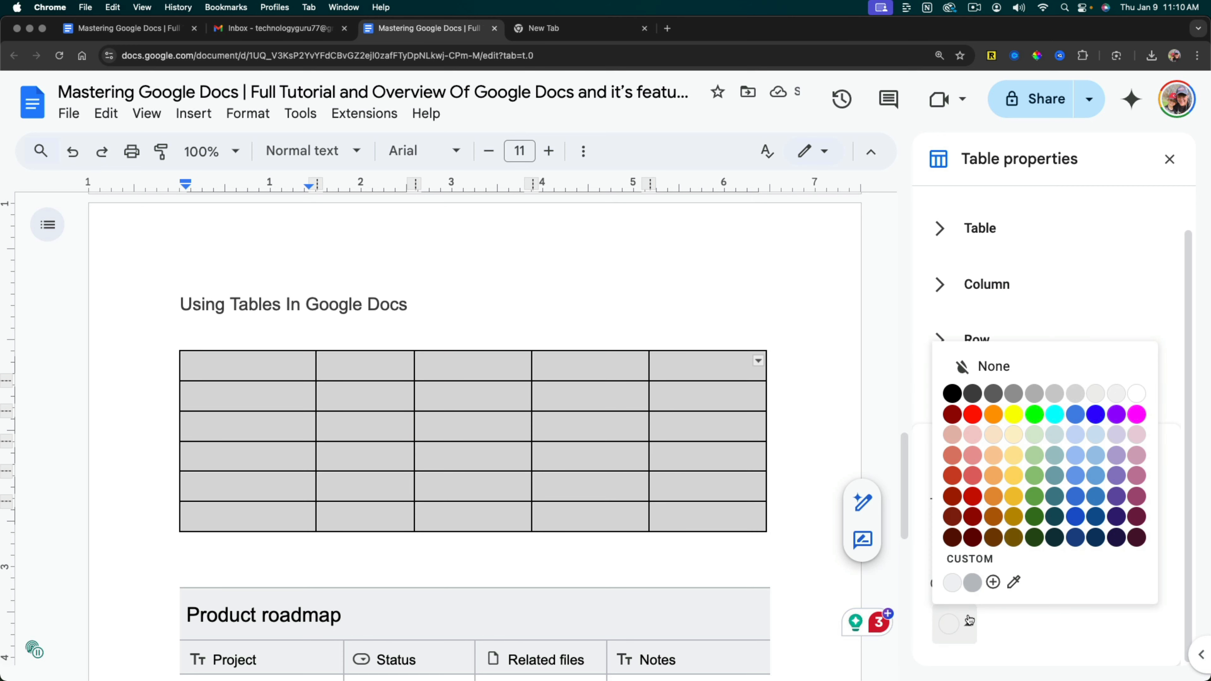
left_click(1038, 623)
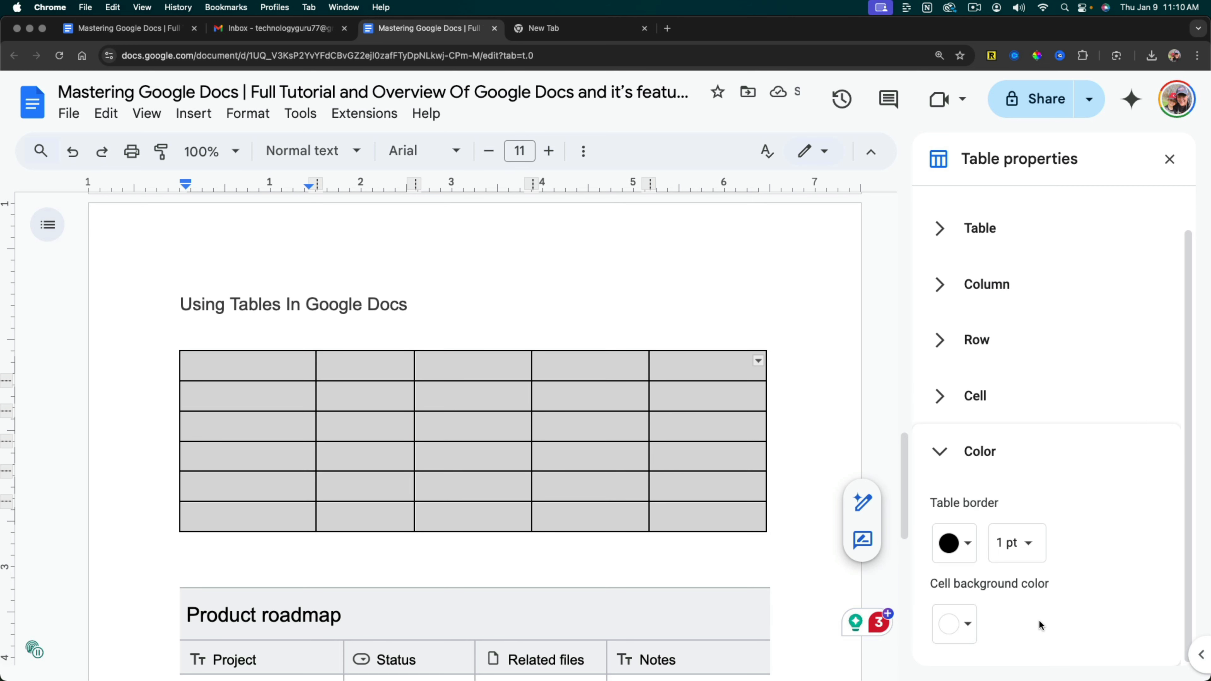
left_click(959, 624)
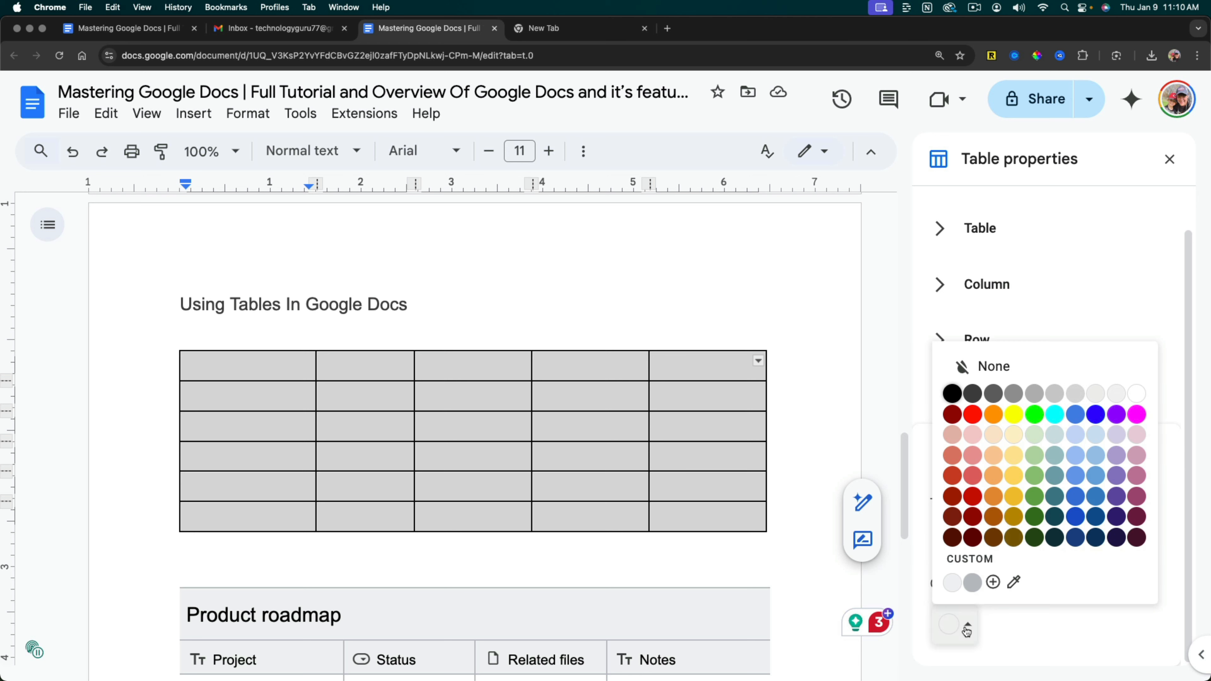
left_click(1015, 457)
left_click(594, 309)
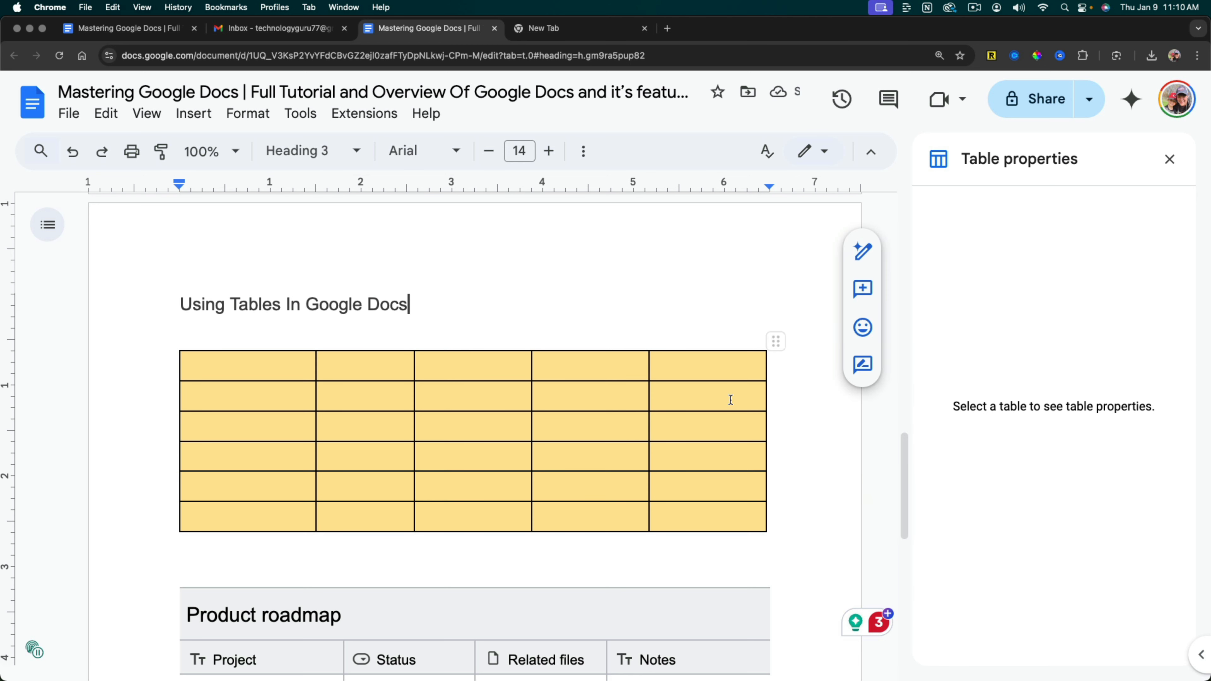
Set the cell background color of the table's fifth, third and first columns to dark red.
left_click_drag(675, 367, 701, 511)
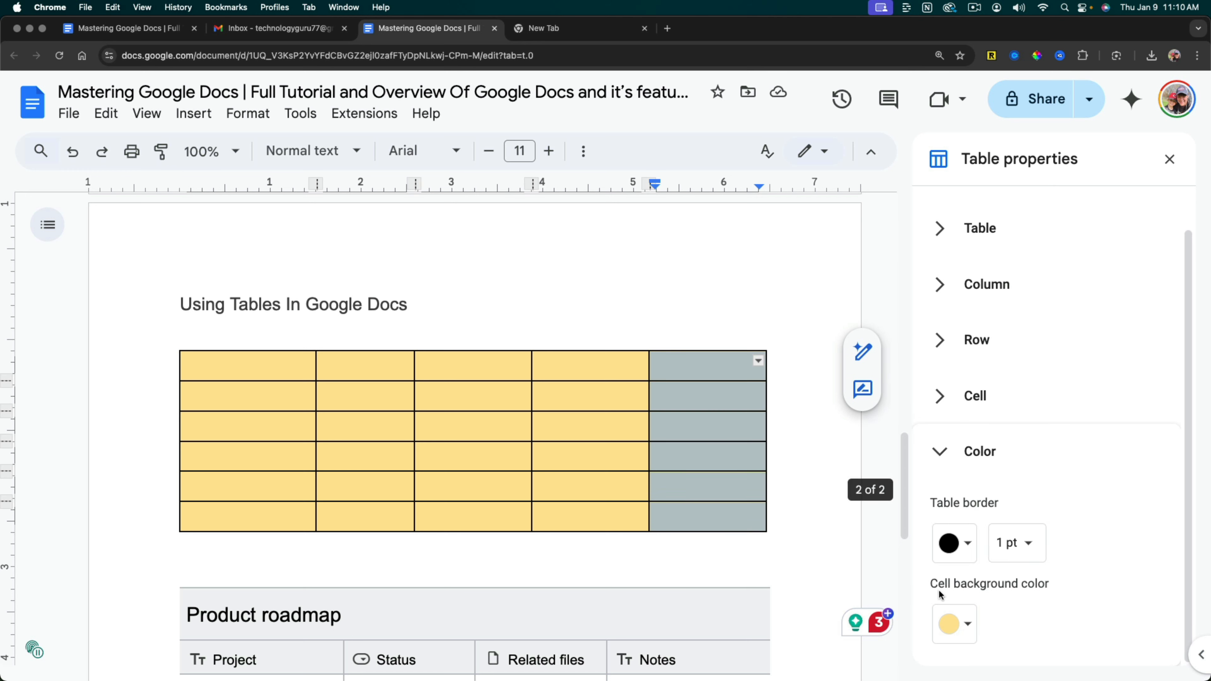
left_click(955, 623)
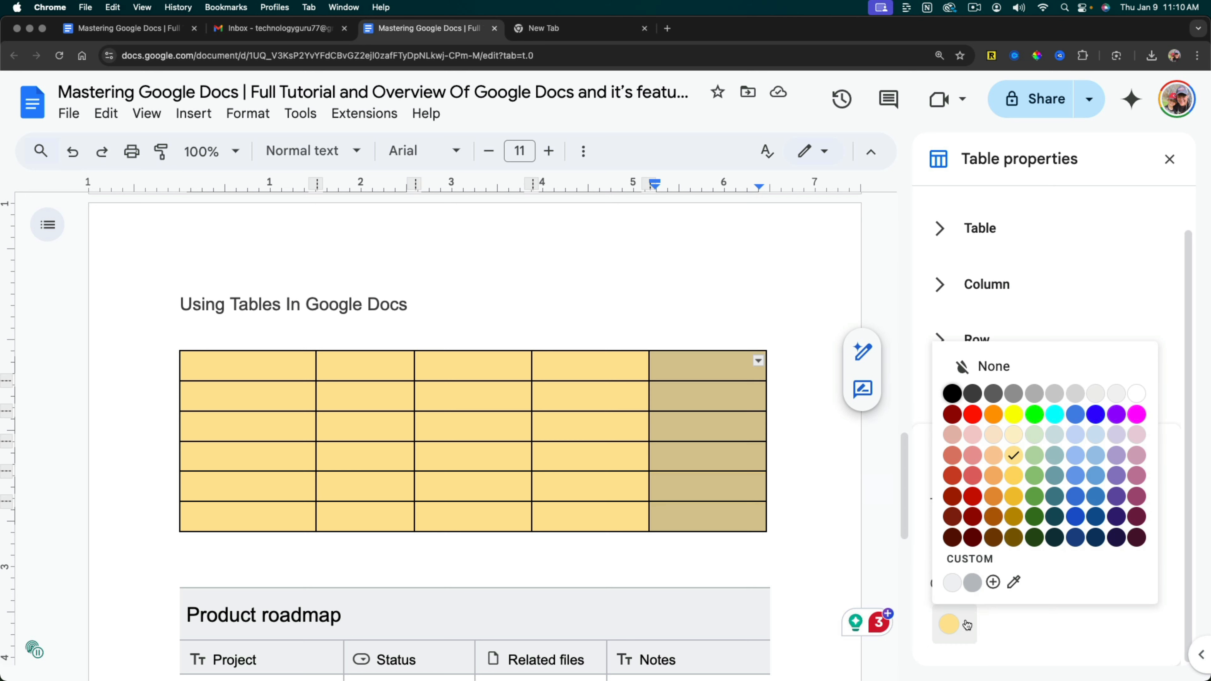
left_click(972, 499)
left_click_drag(474, 519, 474, 365)
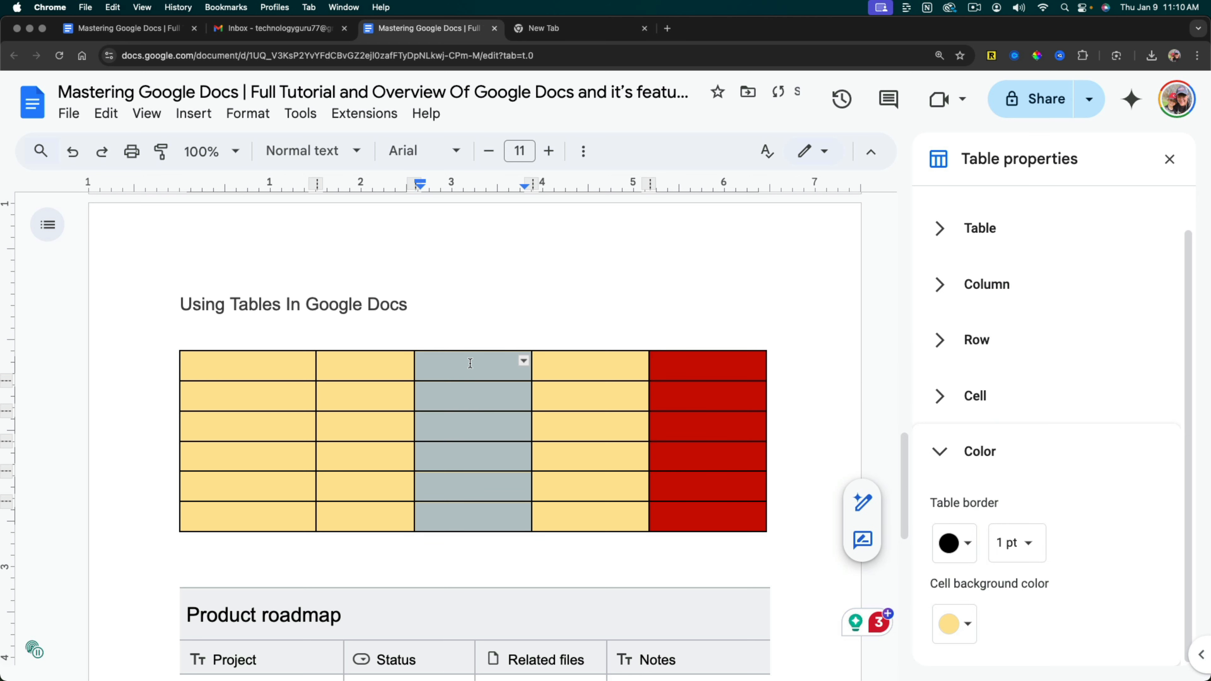
left_click(972, 632)
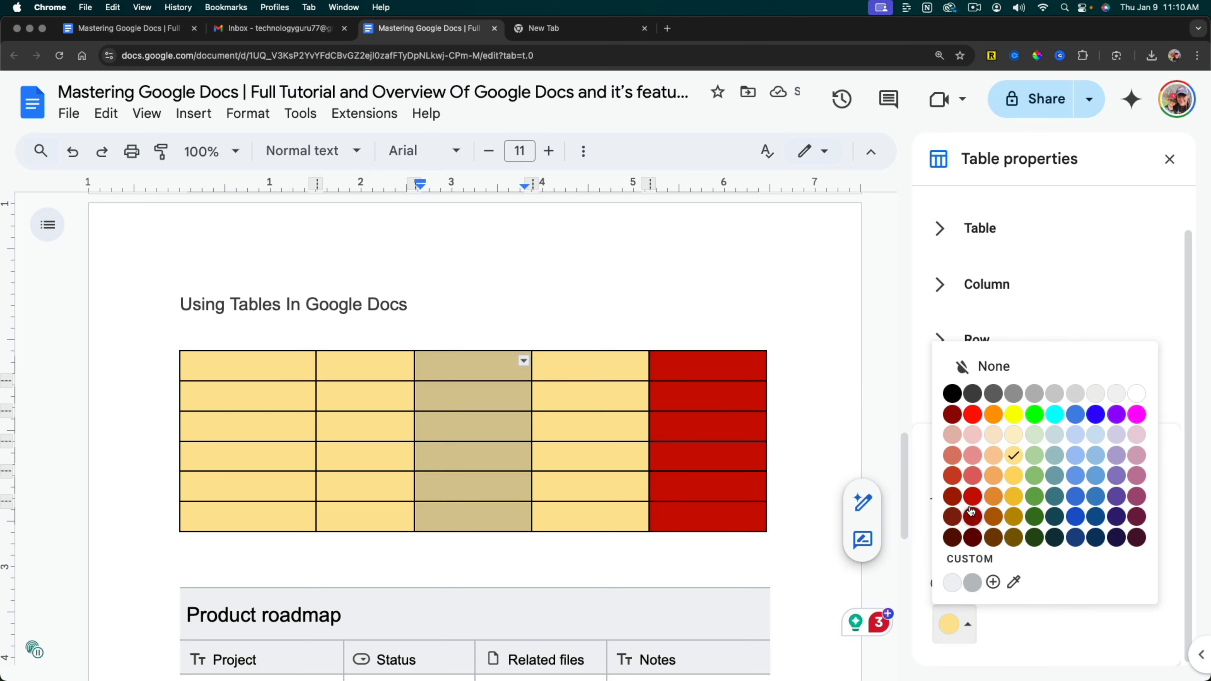
left_click(972, 496)
left_click_drag(292, 514, 287, 366)
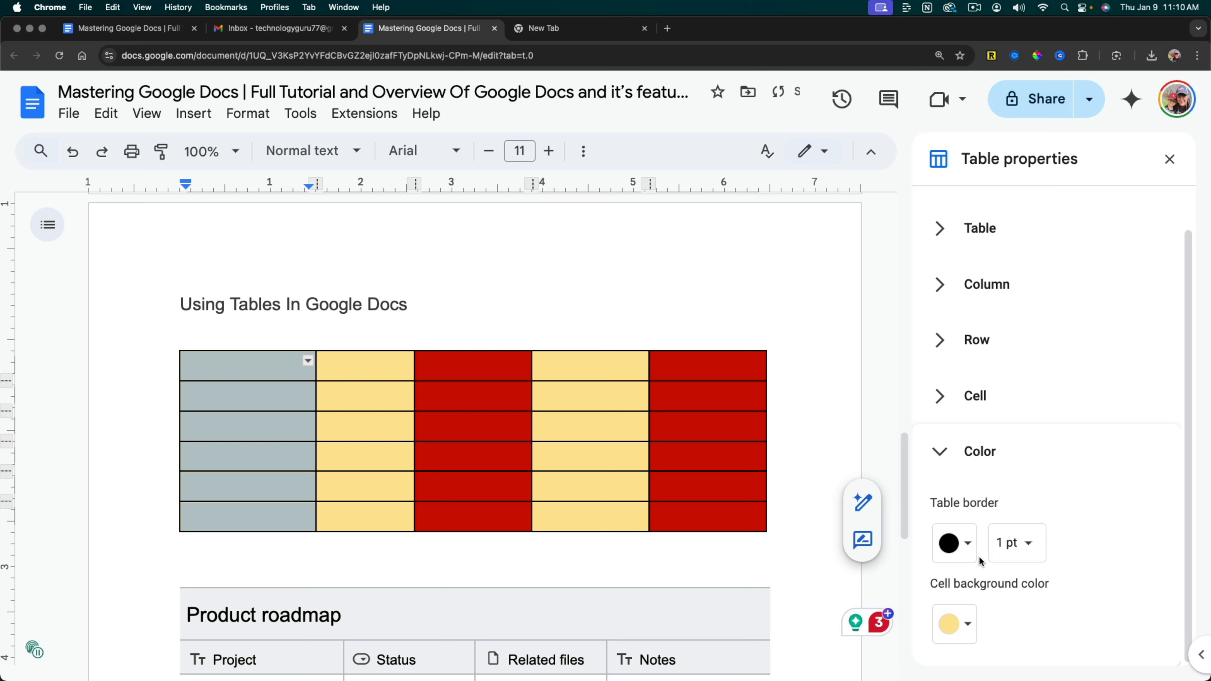
left_click(958, 625)
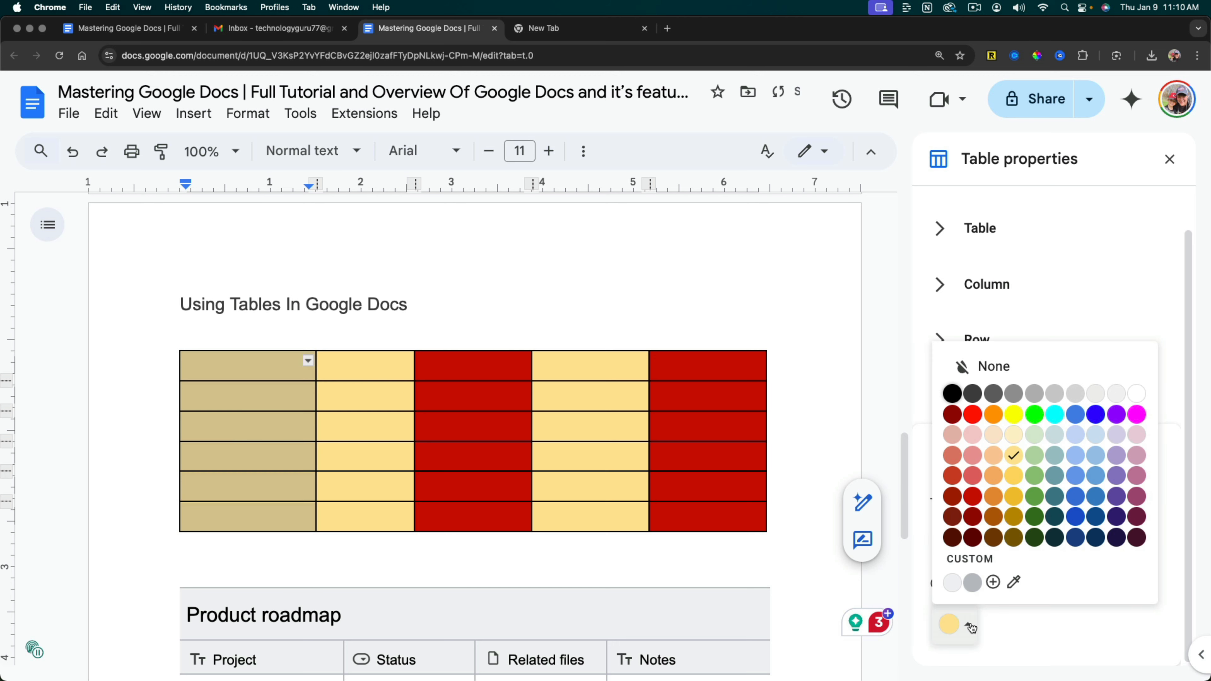
left_click(973, 496)
Try a lighter red background on the table's first column and restore the dark red.
left_click(950, 625)
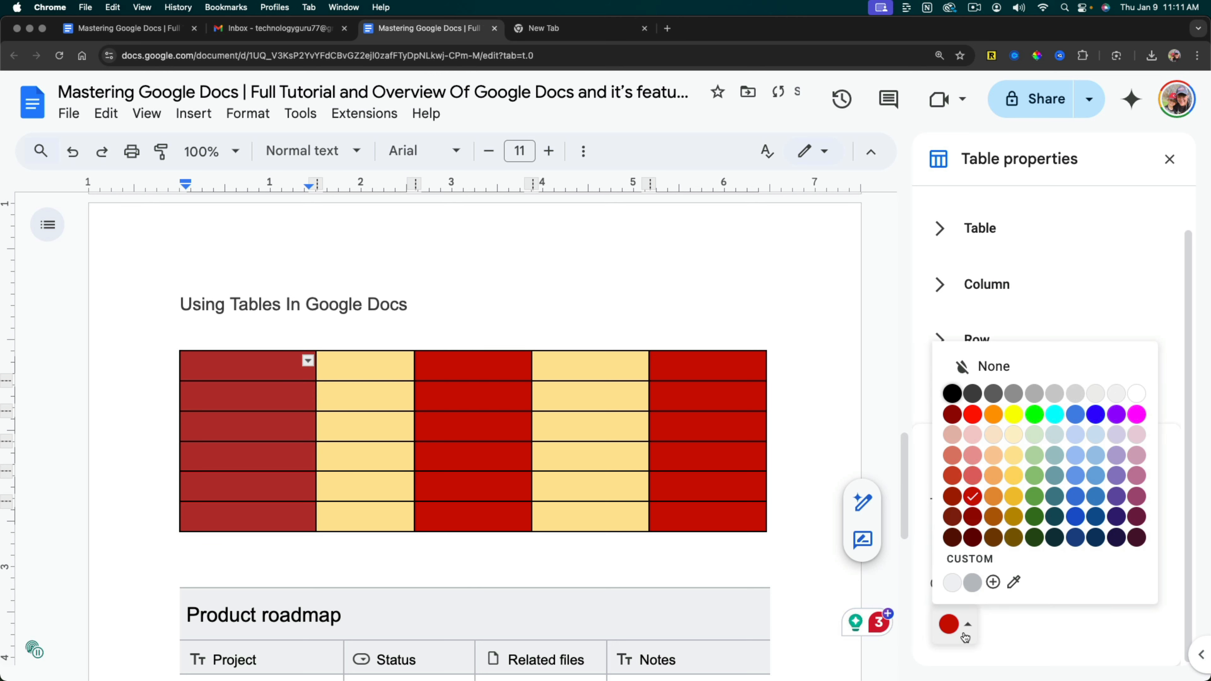
left_click(973, 475)
left_click(954, 625)
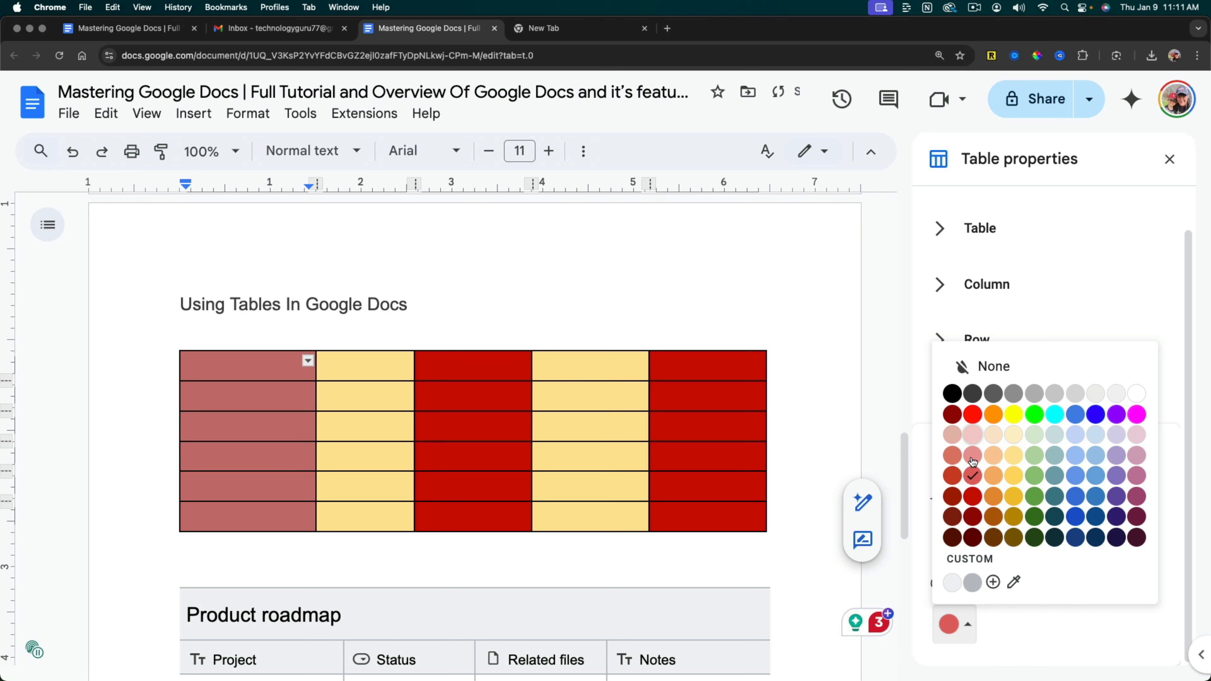
left_click(972, 496)
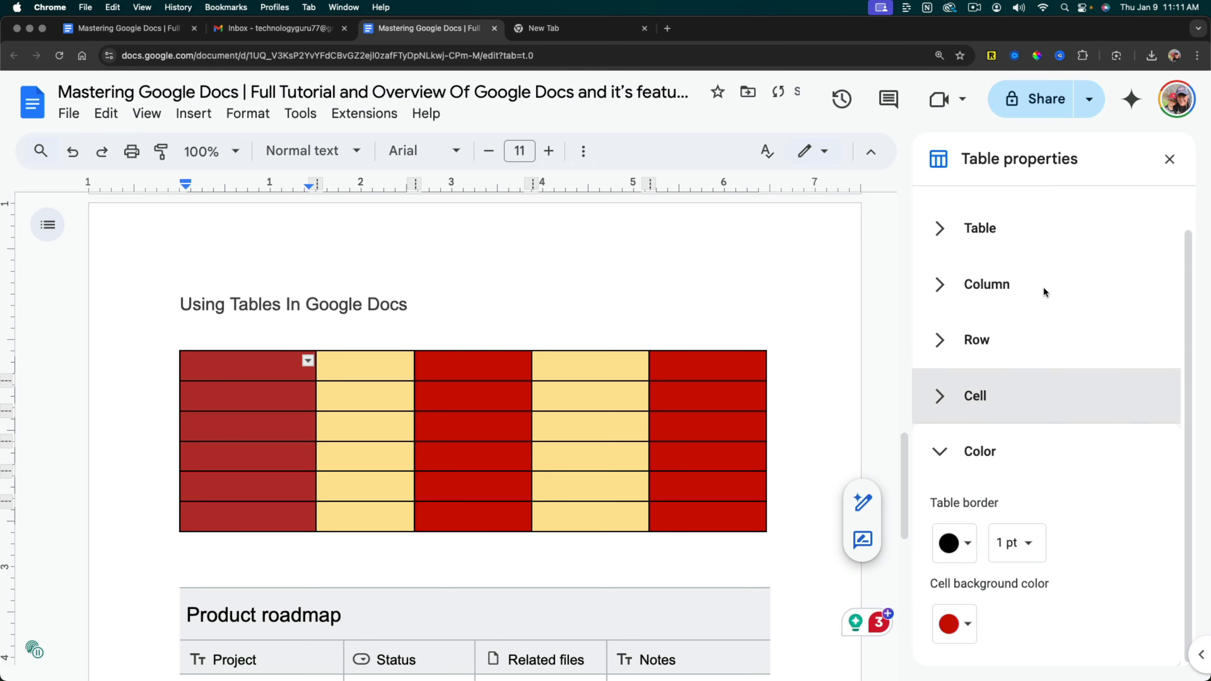
Close the table properties and enter Green and Yellow in the first two cells of the table's second row.
left_click(1170, 159)
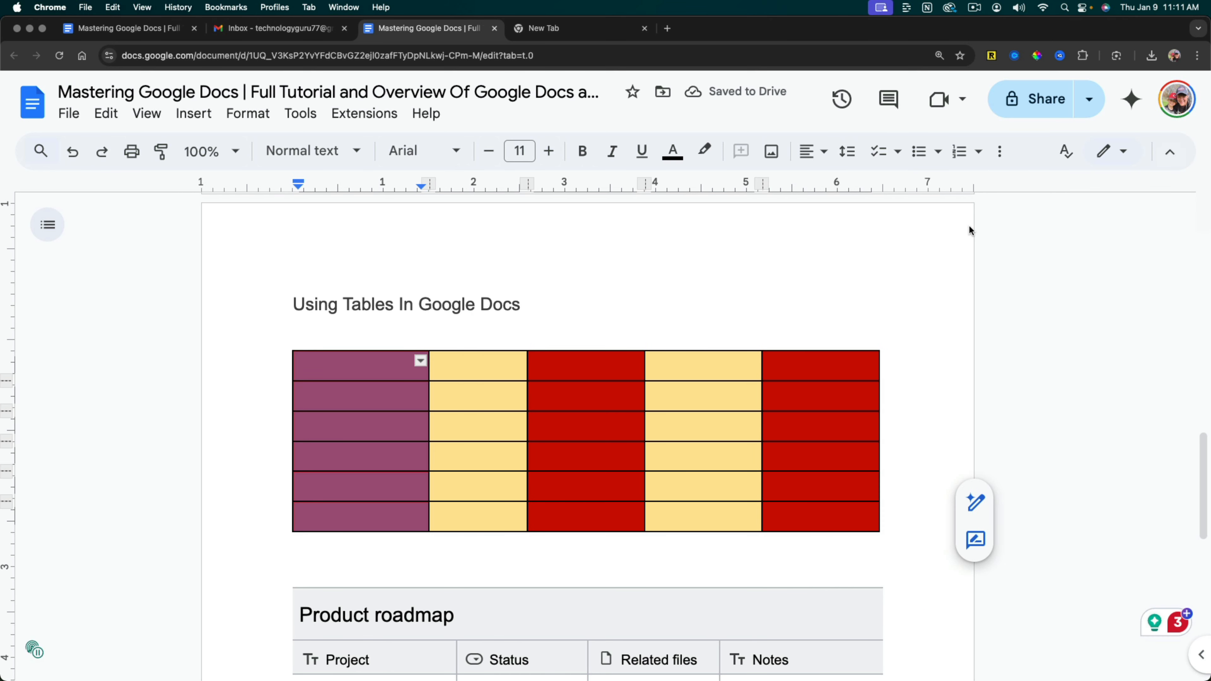
double_click(540, 326)
double_click(389, 393)
type("Green")
key("Tab")
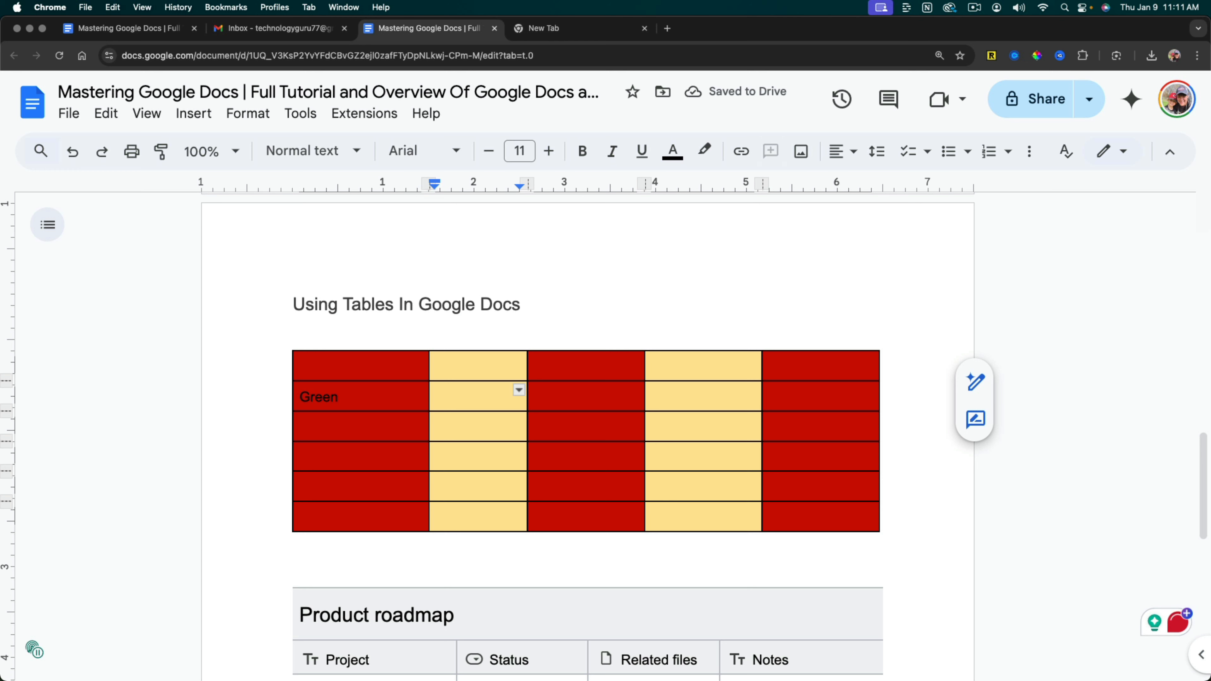
type("Yellow")
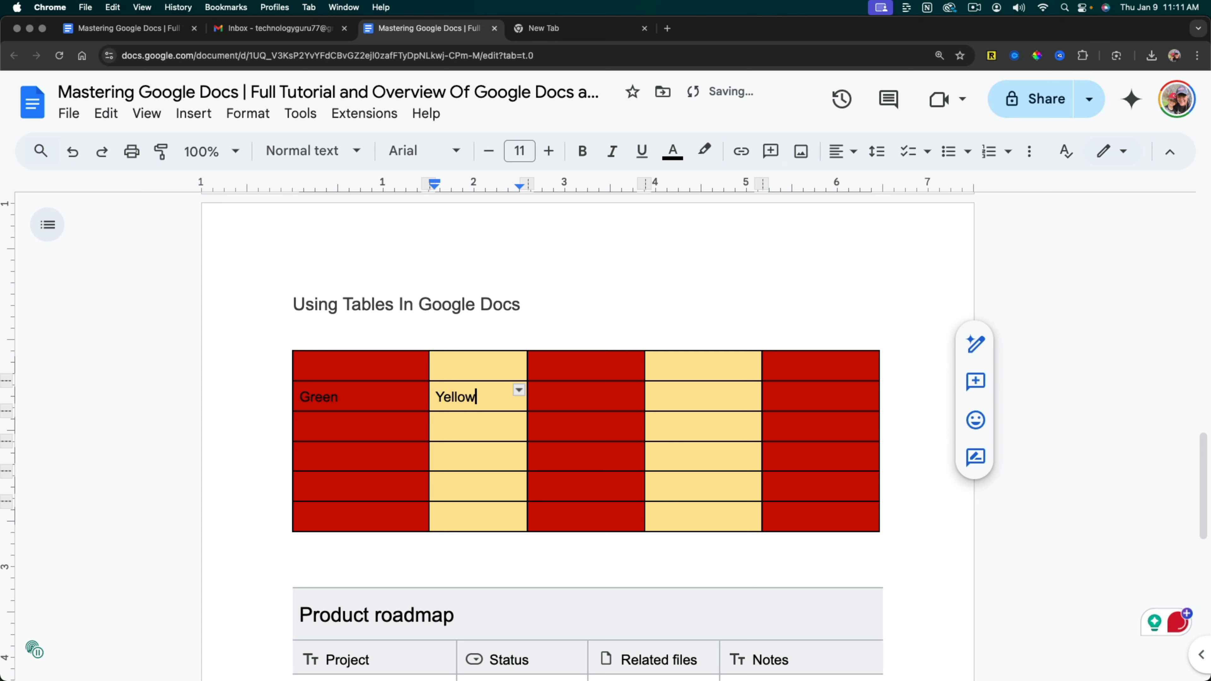
key("Tab")
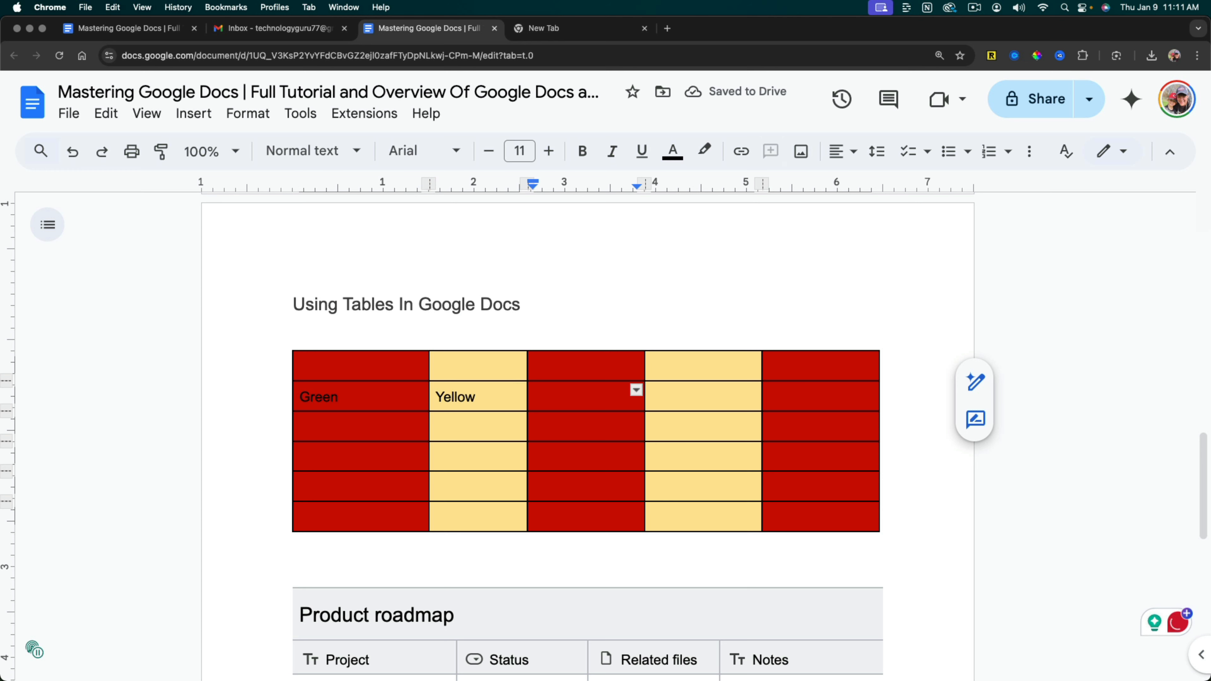
Move the text cursor from cell to cell, ending in the first cell of the table's fourth row.
key("Down")
key("Up")
key("Left")
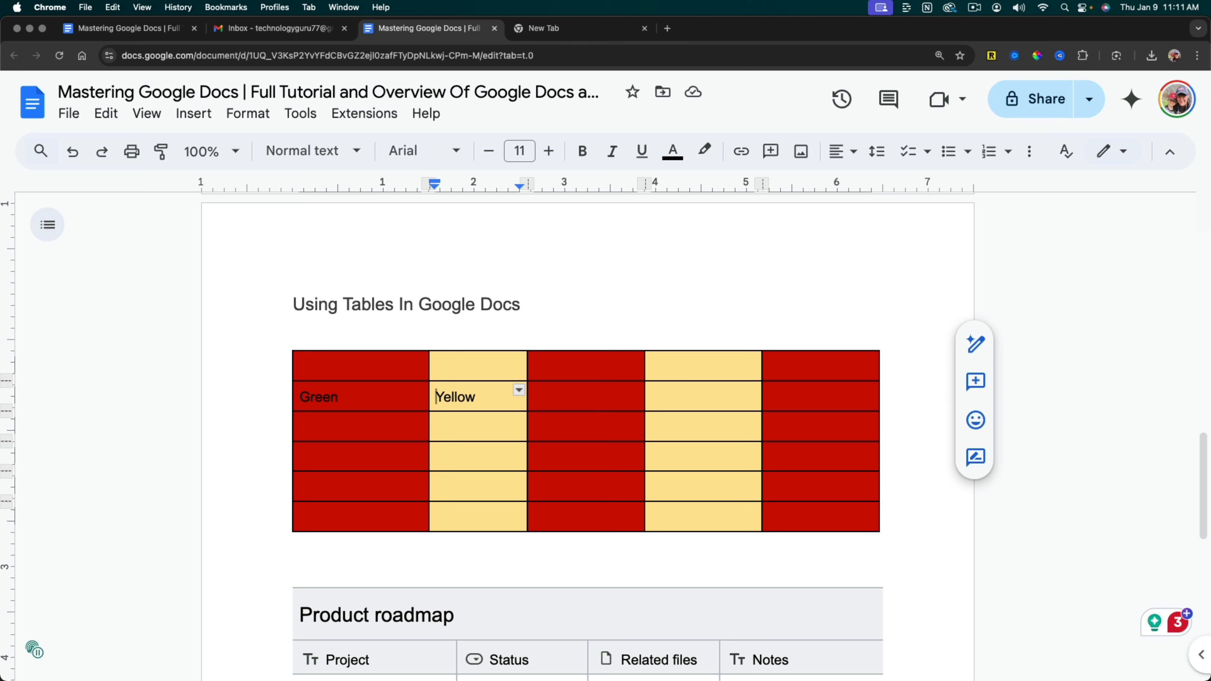
key("Down")
key("Down")
key("Left")
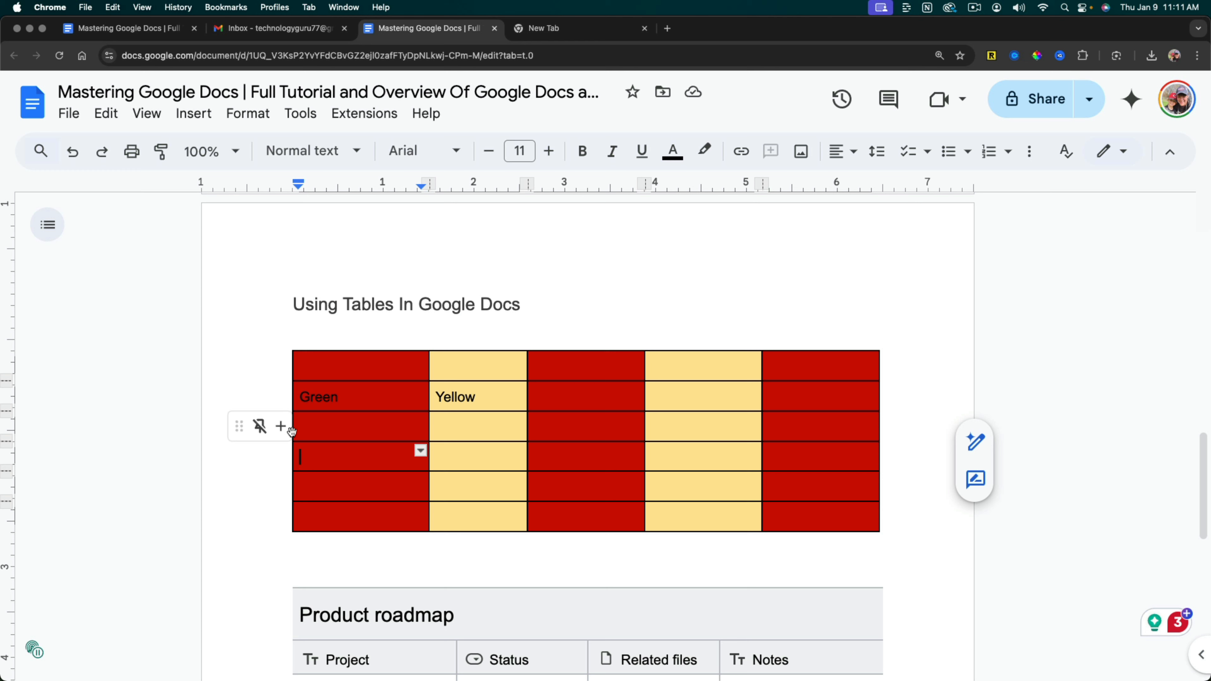
Widen the table's first column slightly by moving the table's left edge outward.
left_click_drag(293, 428, 285, 366)
left_click(471, 335)
left_click(269, 404)
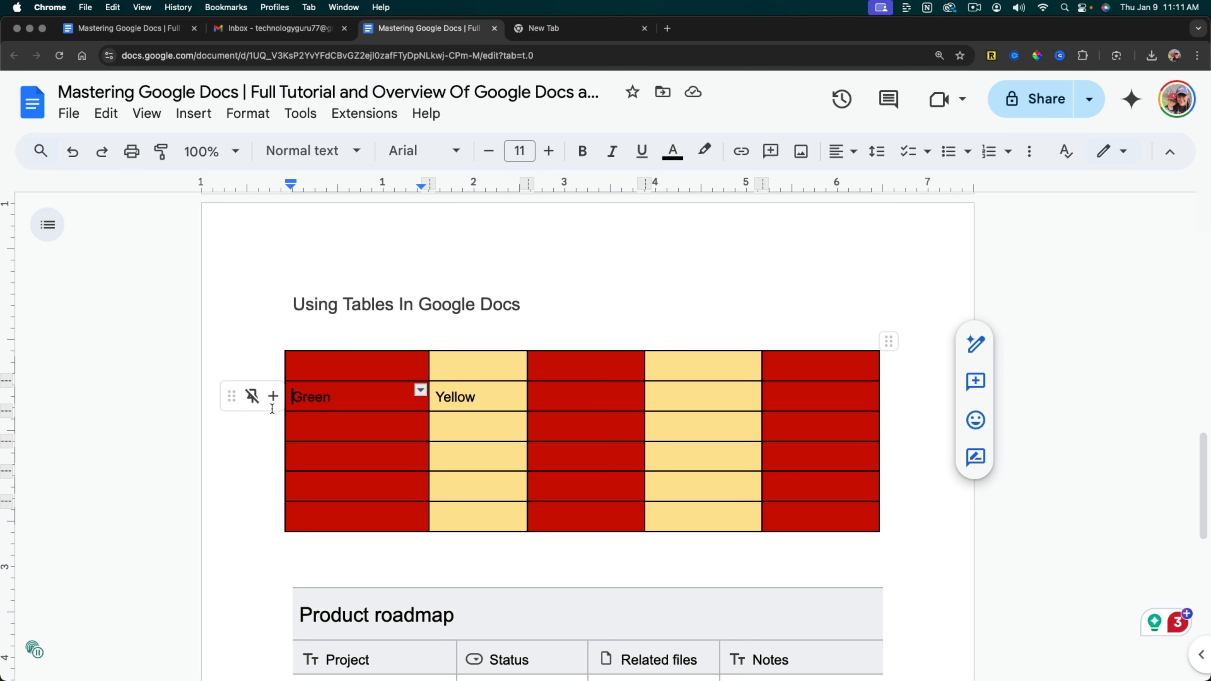
Move the whole red and yellow table below the Product roadmap table and add a new line beneath it.
left_click_drag(890, 515, 209, 369)
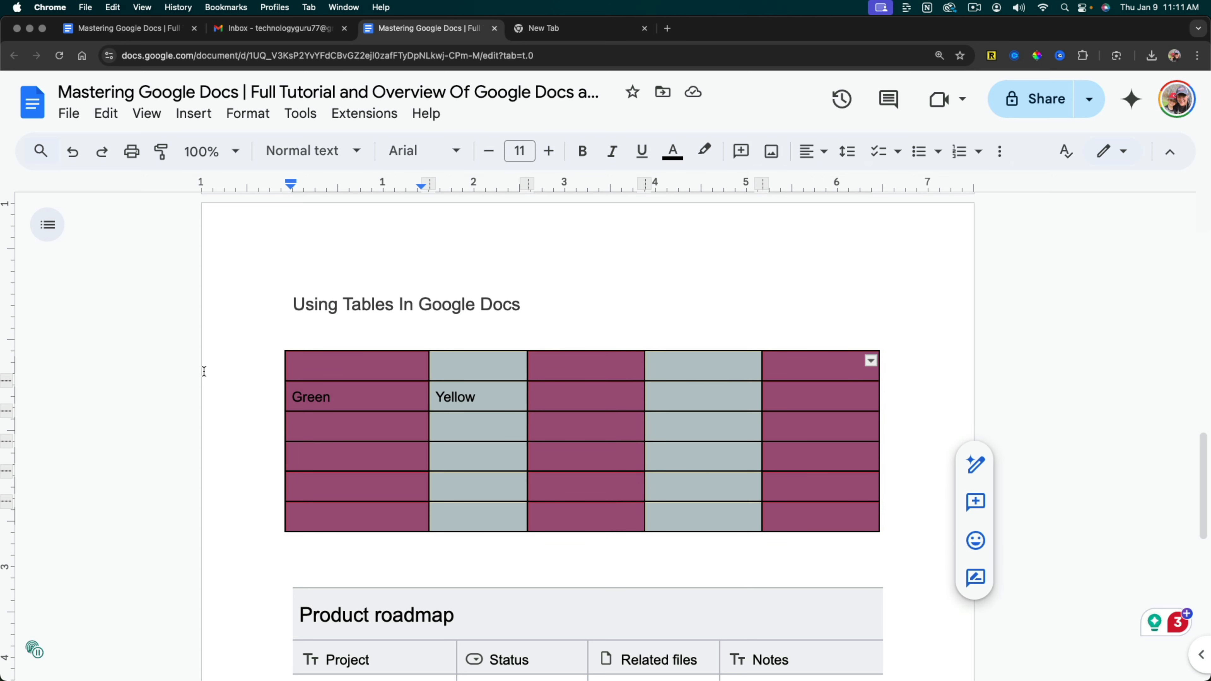
key("BackSpace")
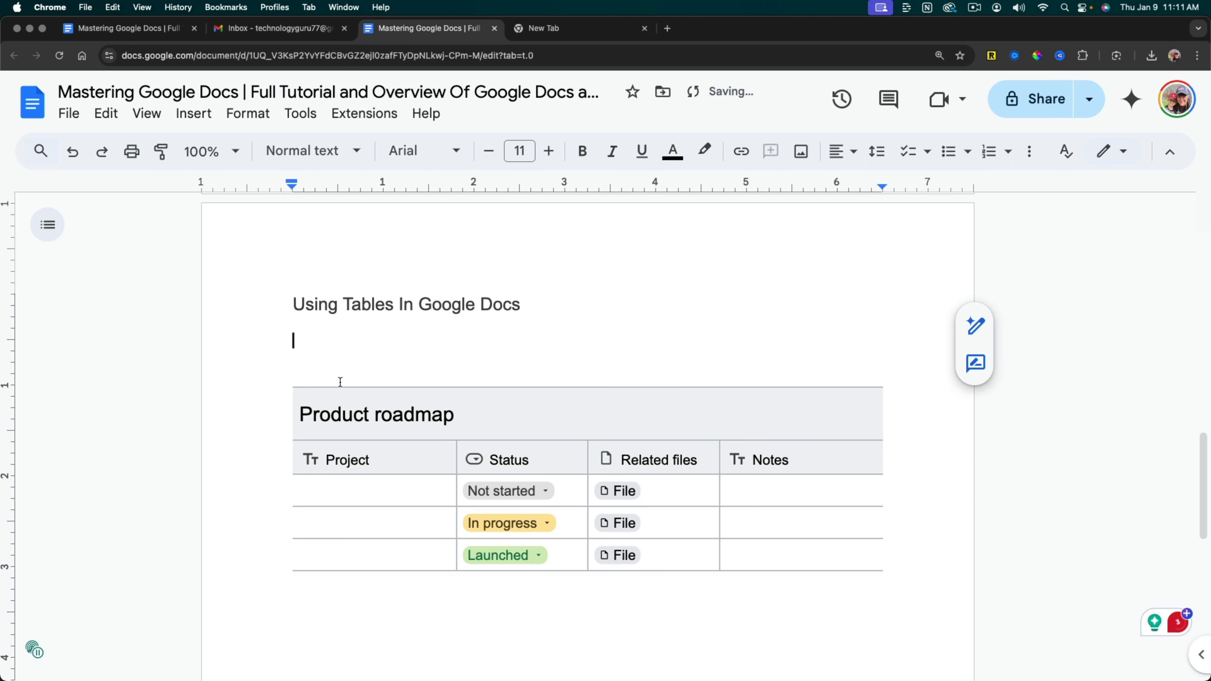
scroll(365, 391, "down", 5)
key("Return")
key("Return")
key("super+z")
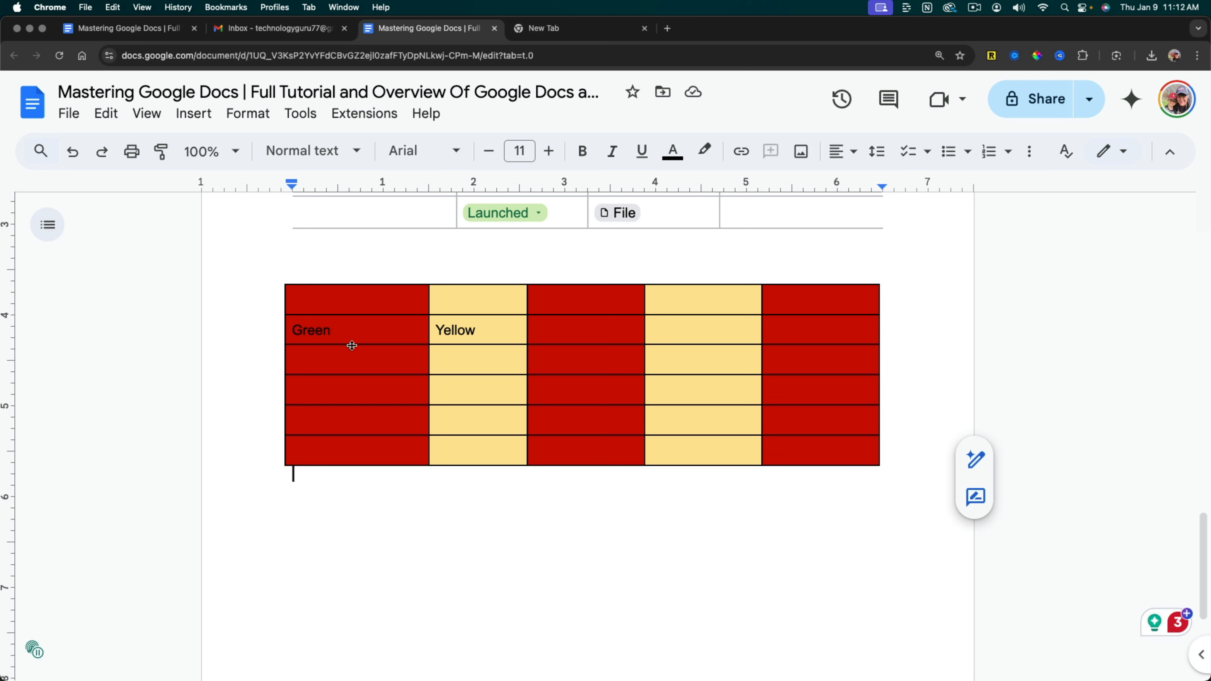
key("Return")
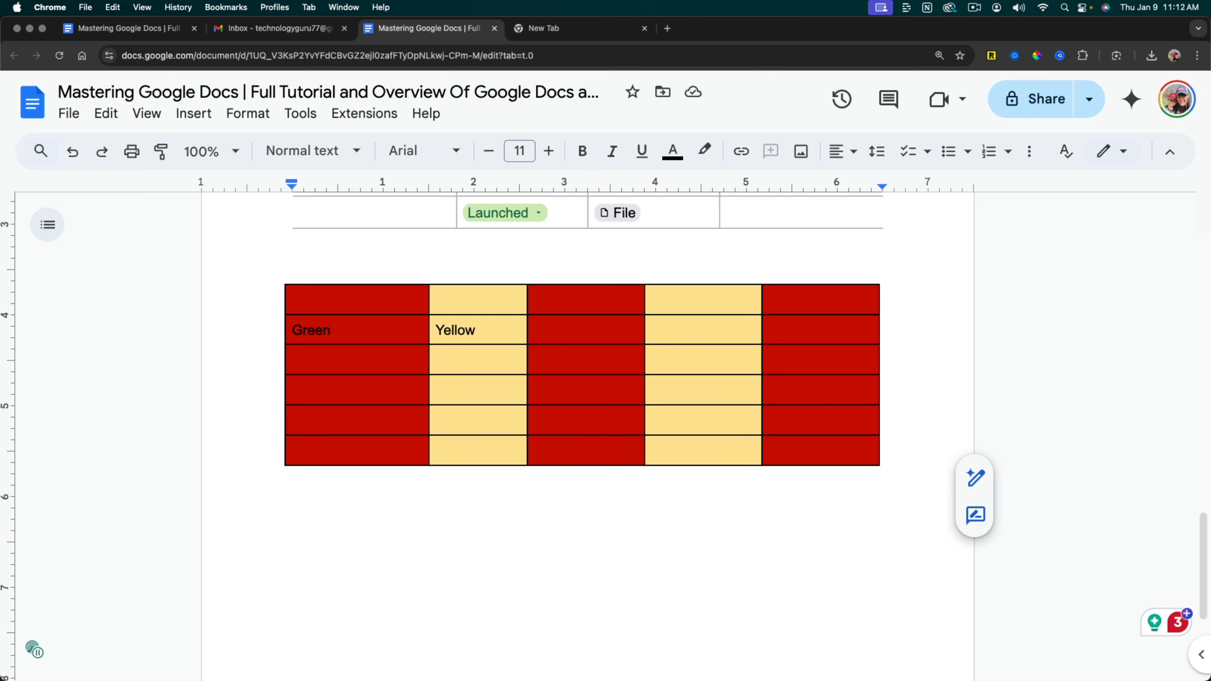
Switch to the browser tab with the personal website, copy its address and return to the document.
left_click(559, 28)
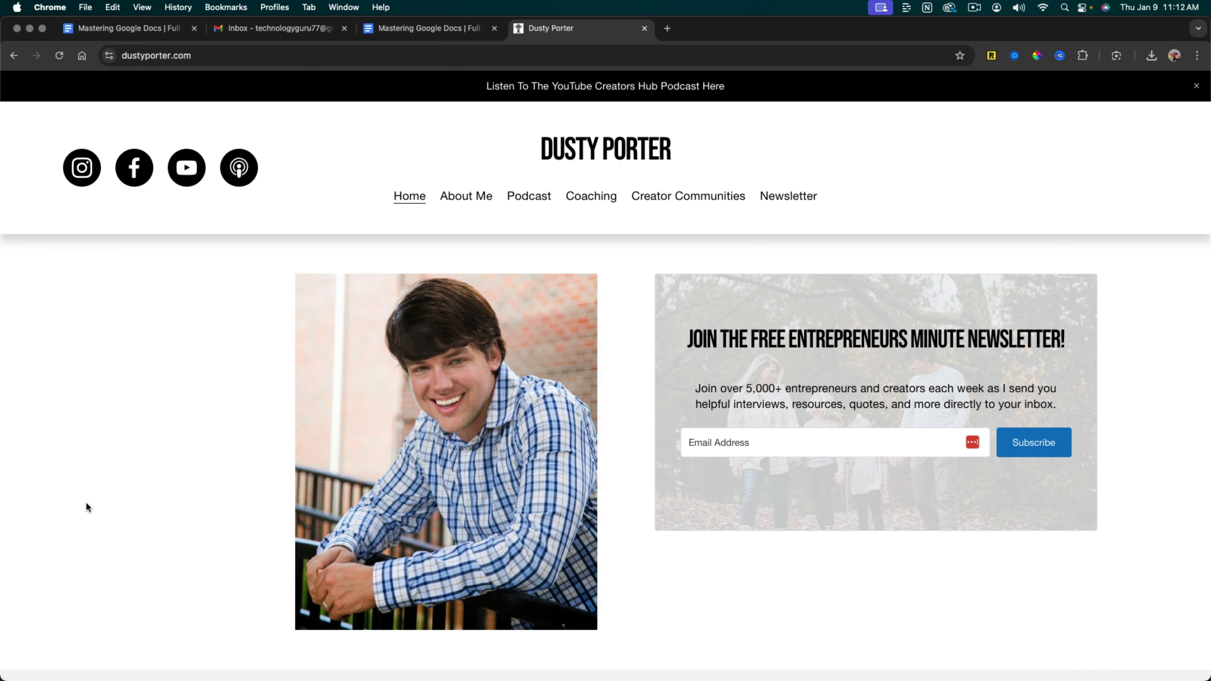
left_click(156, 56)
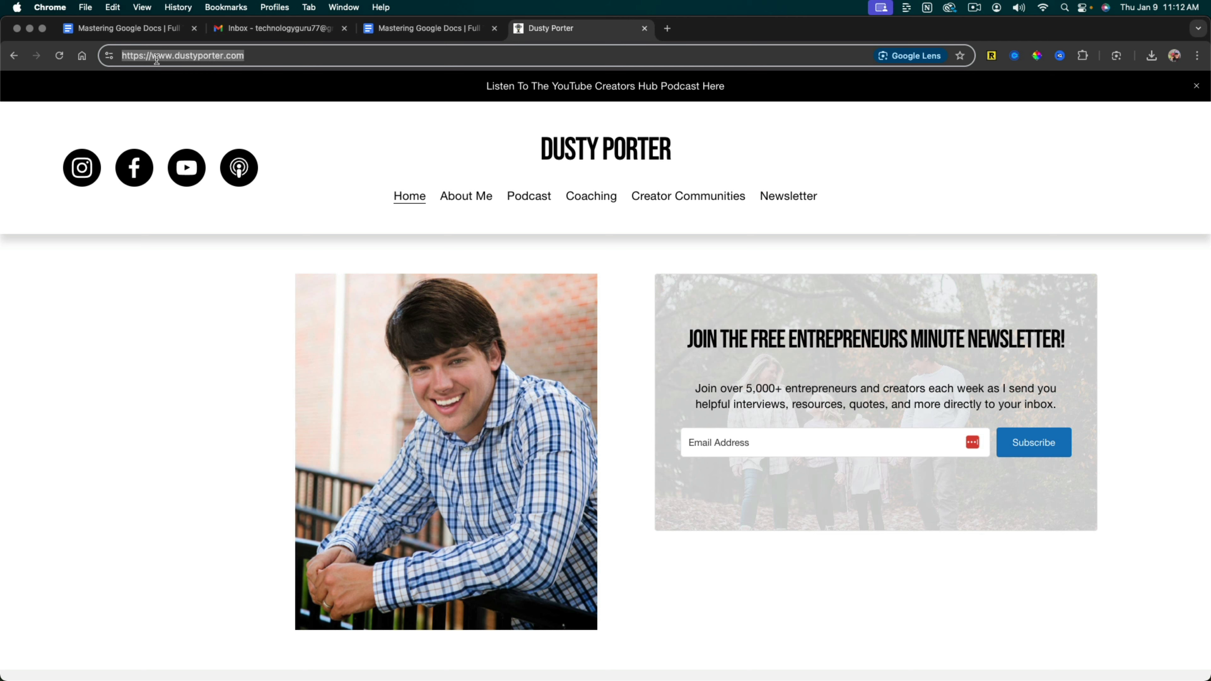
right_click(177, 60)
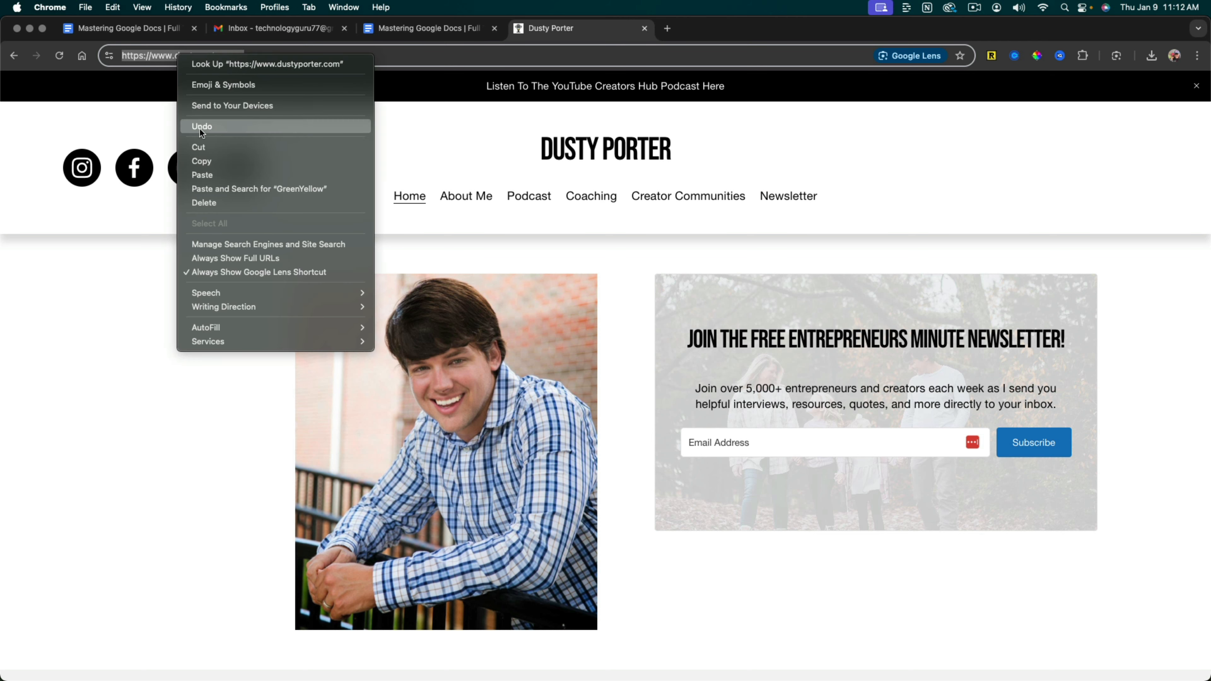
left_click(203, 161)
left_click(422, 29)
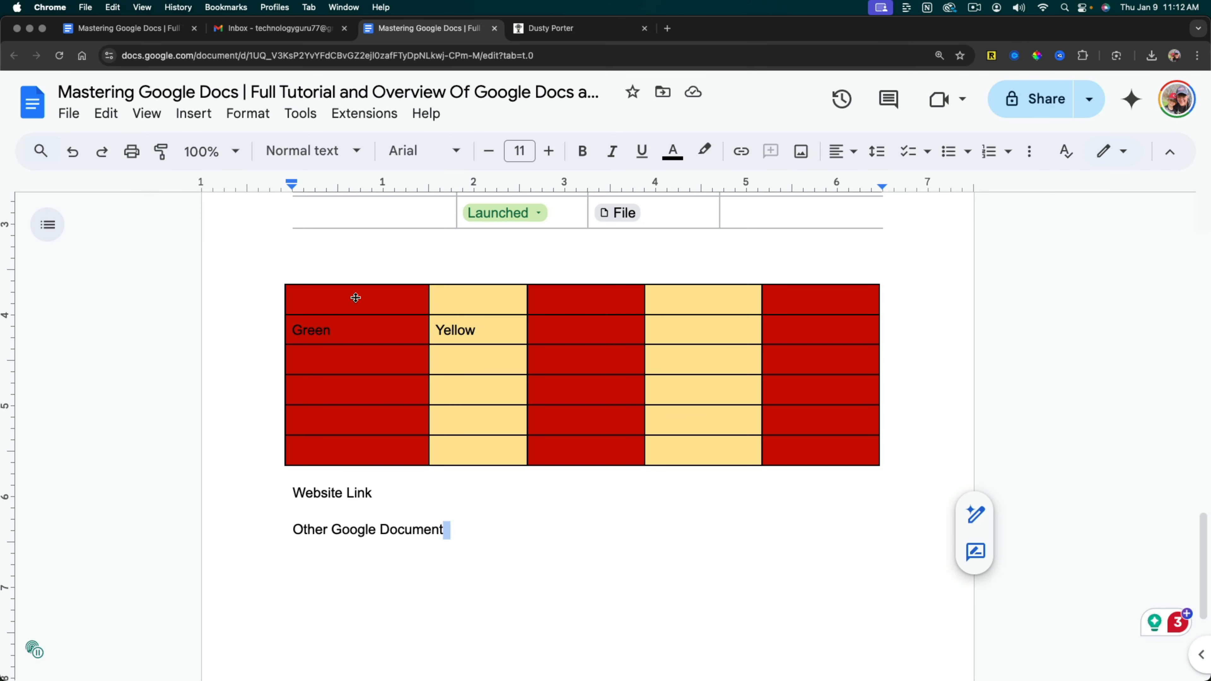
Insert a link to the copied website address on the text "Website Link" below the table.
left_click_drag(375, 494, 292, 494)
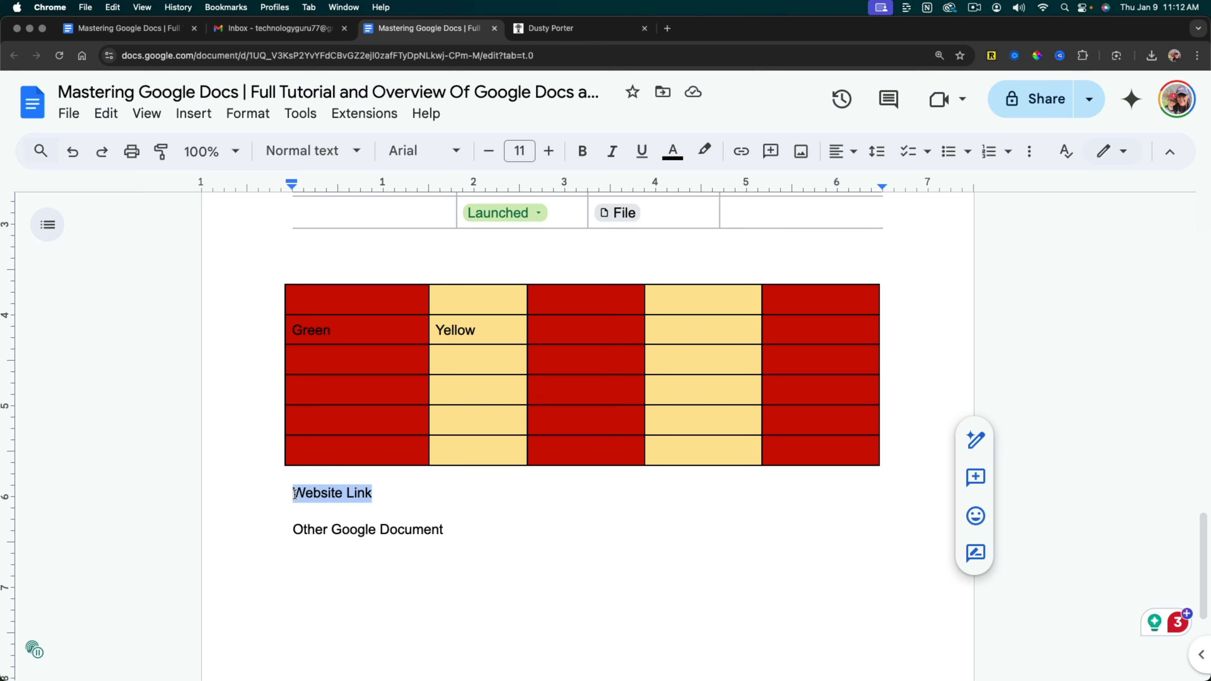
right_click(313, 493)
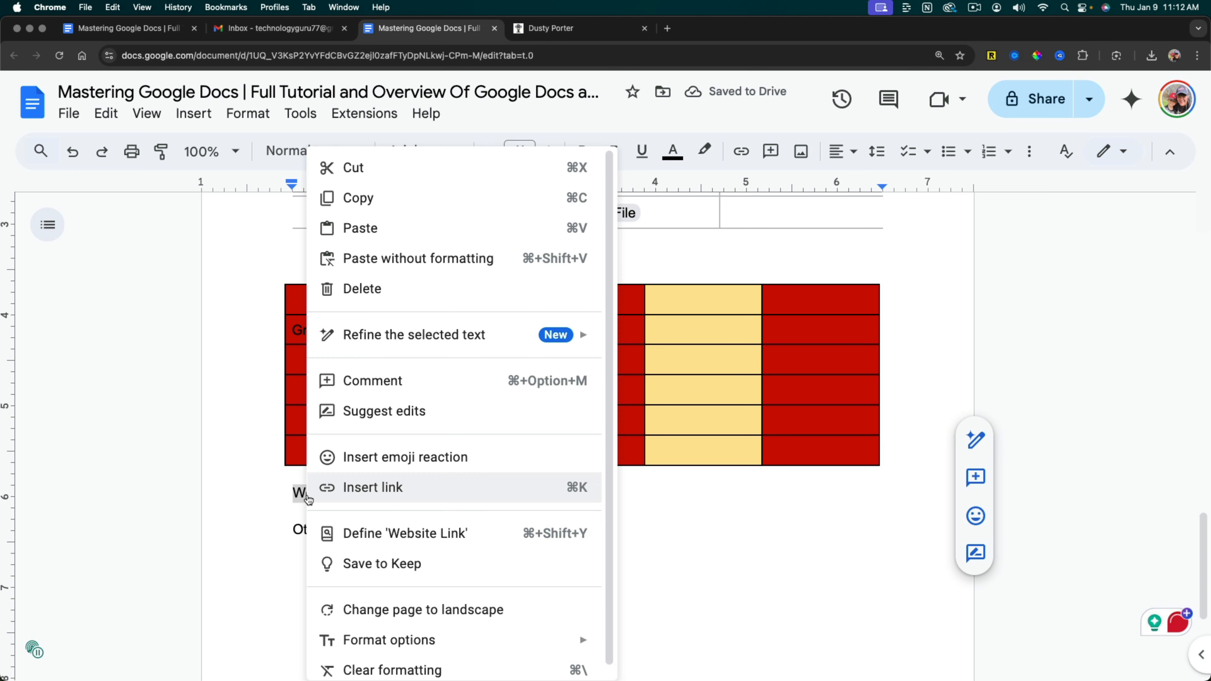
left_click(360, 488)
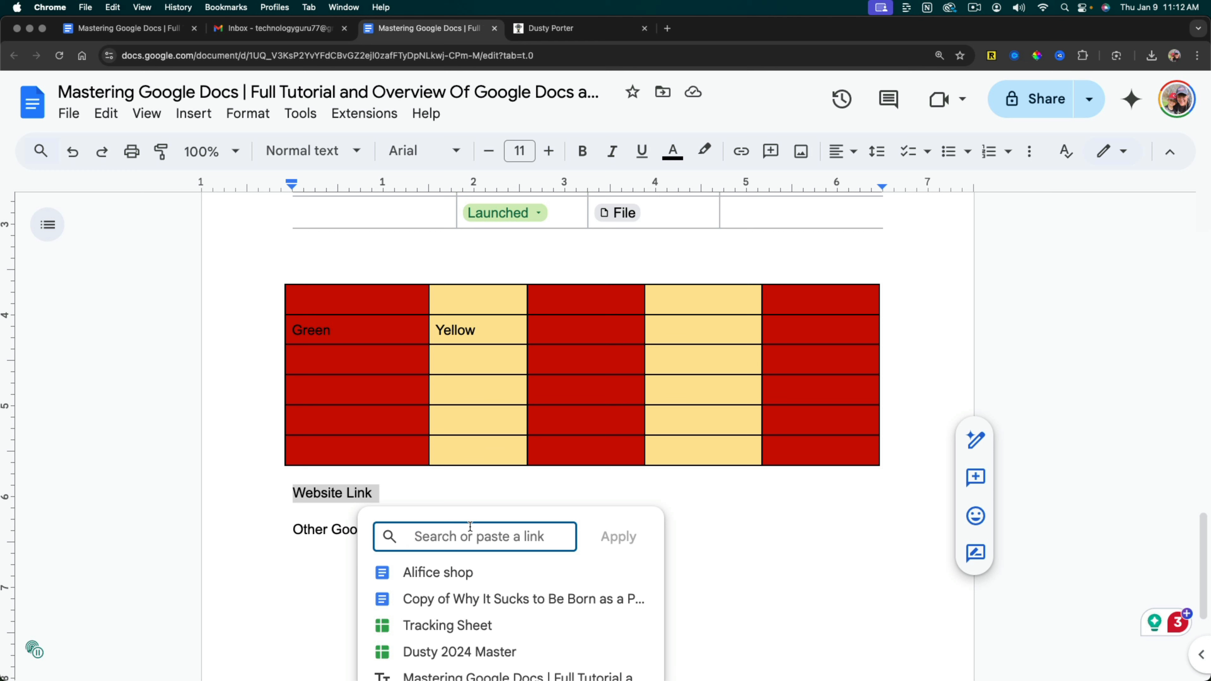
key("super+v")
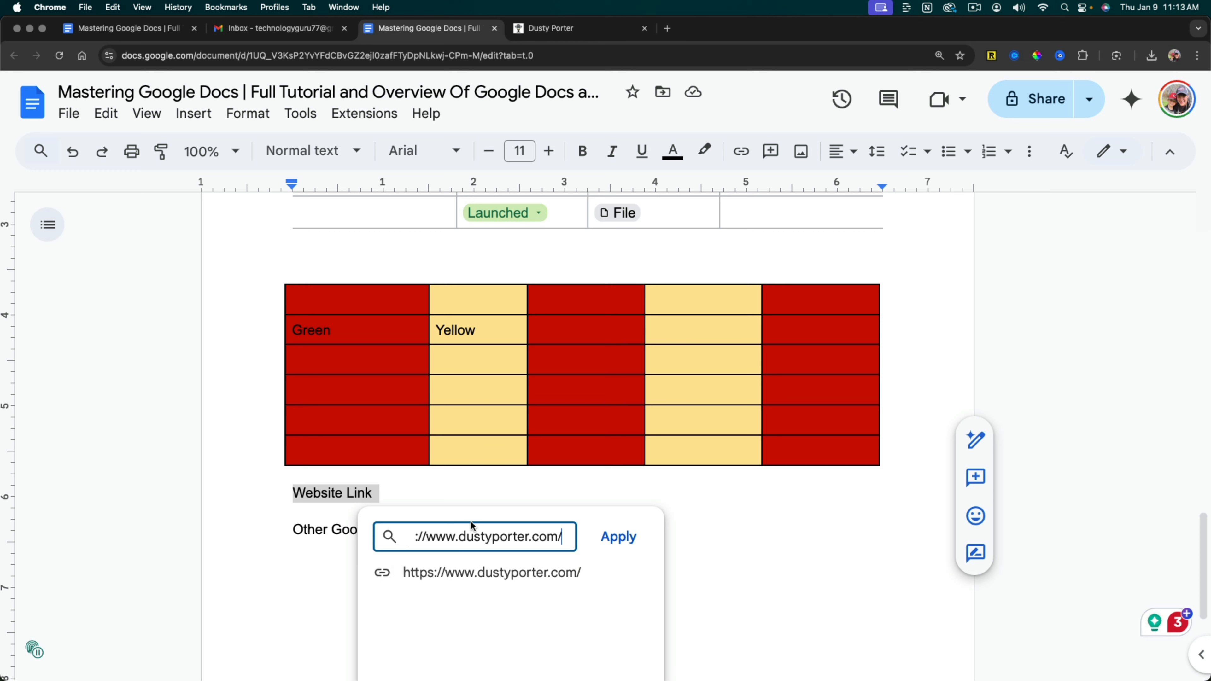
left_click(618, 536)
left_click(627, 536)
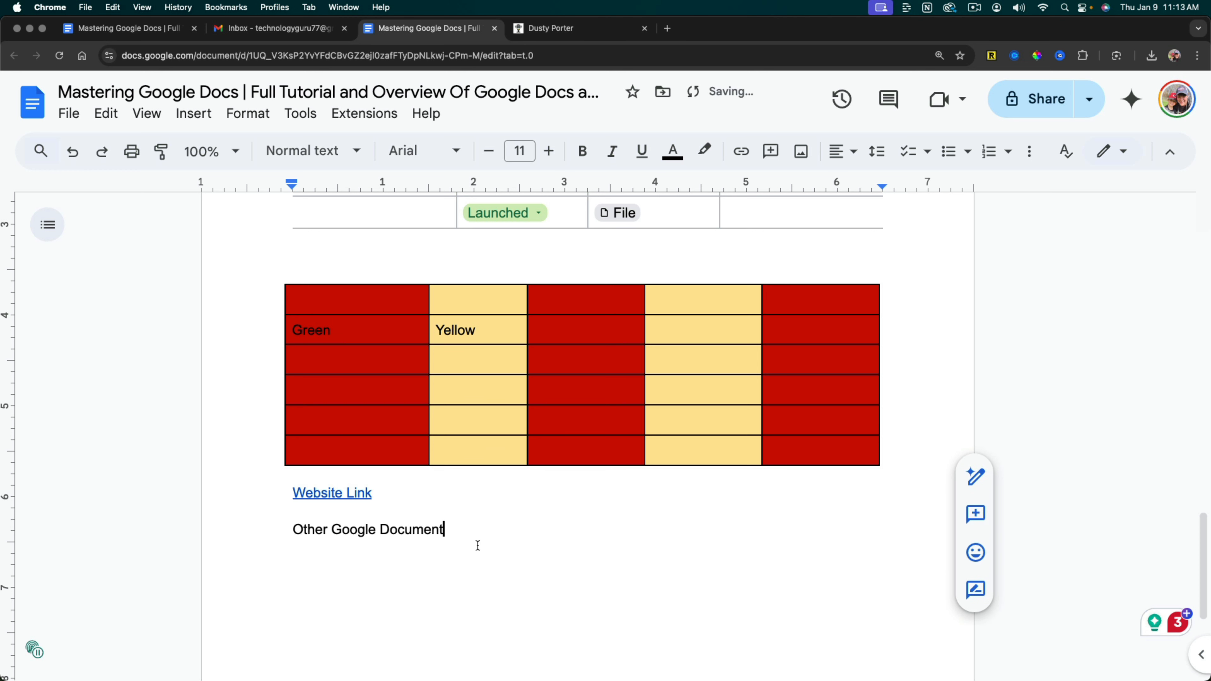
Test the "Website Link" by opening its target page, and return to the document.
left_click(341, 496)
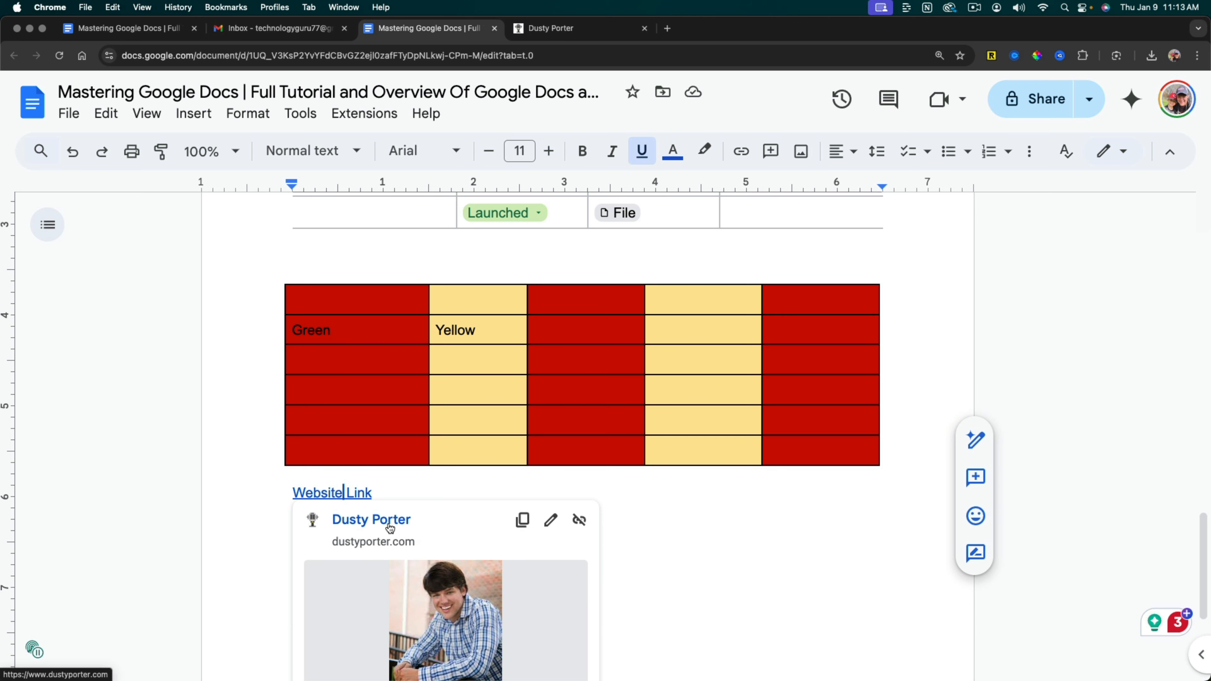
left_click(381, 526)
left_click(405, 28)
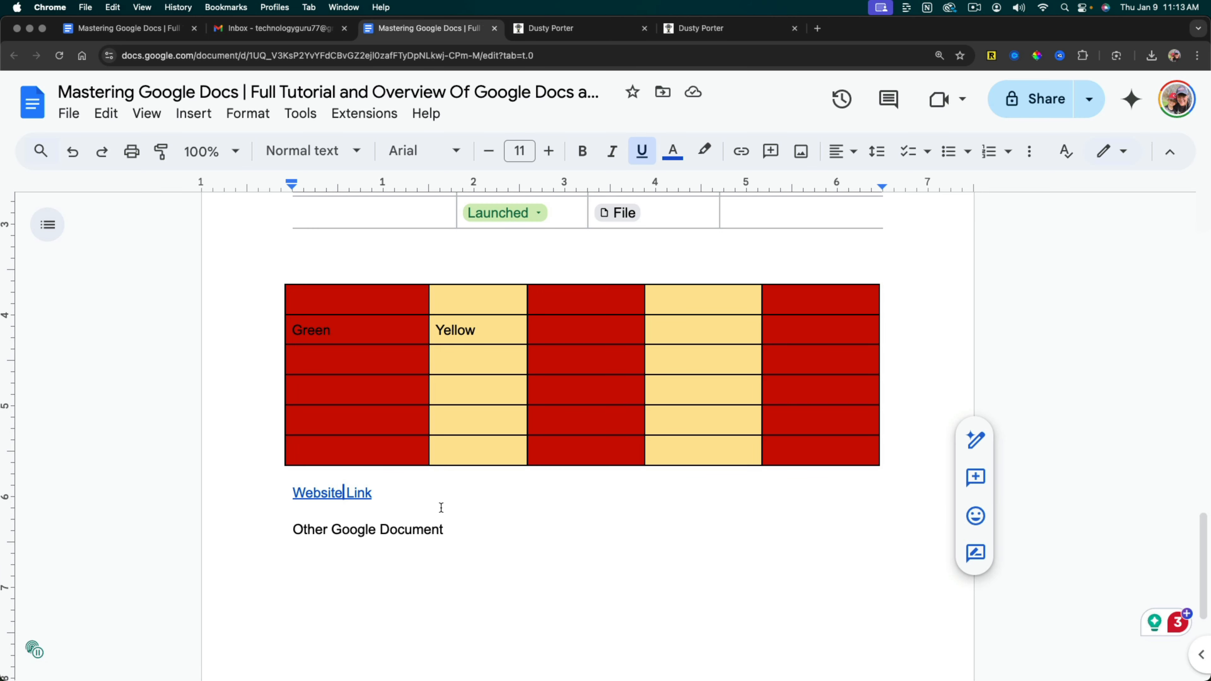
Link the text "Other Google Document" below the table to the "Mastering Google Docs | Full Tutorial" heading from the suggested targets.
left_click(446, 530)
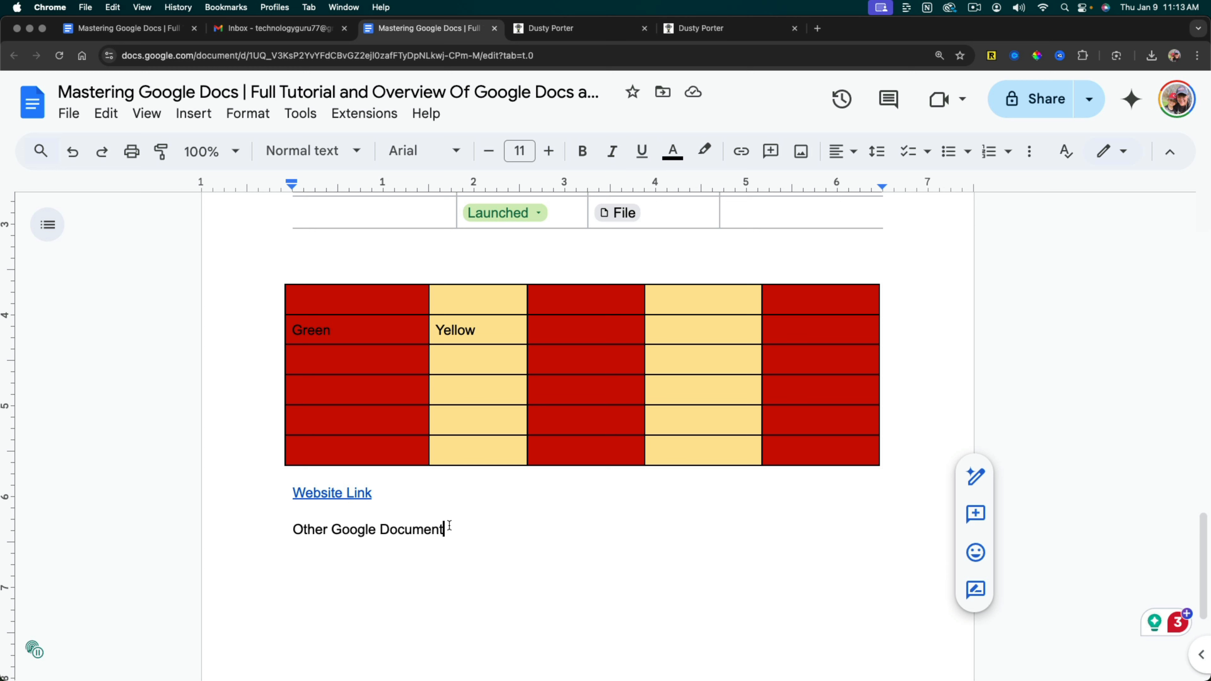
left_click_drag(447, 530, 292, 531)
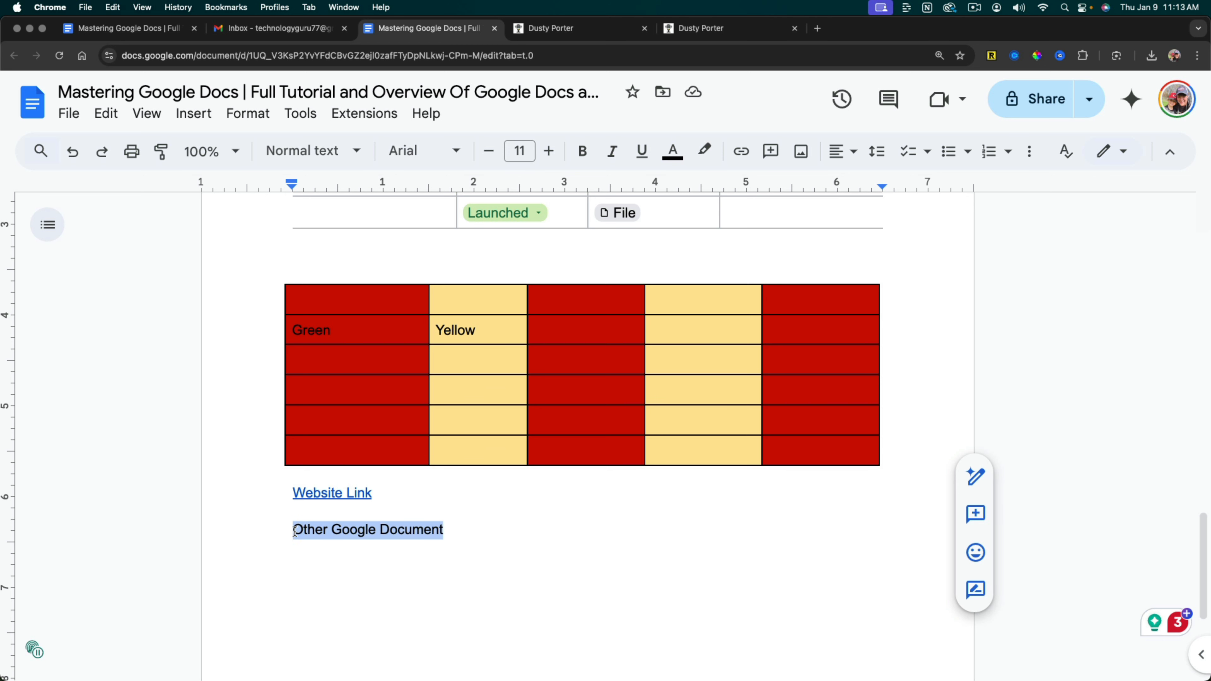
right_click(312, 532)
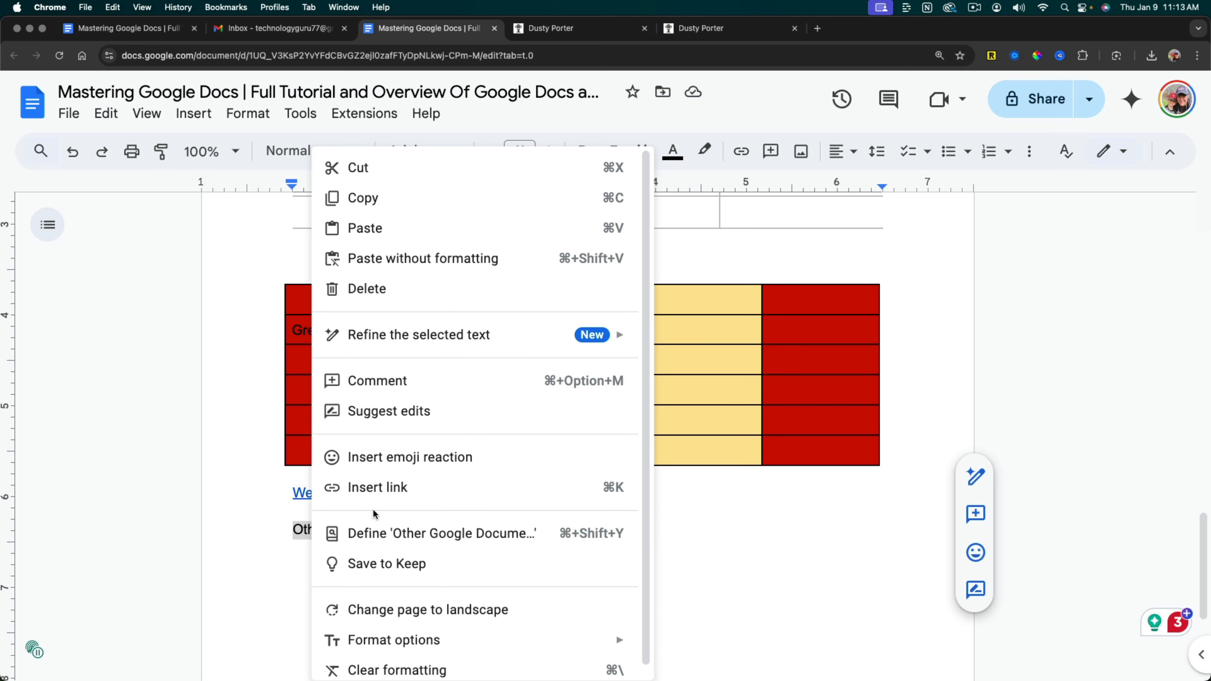
left_click(394, 487)
scroll(585, 580, "down", 2)
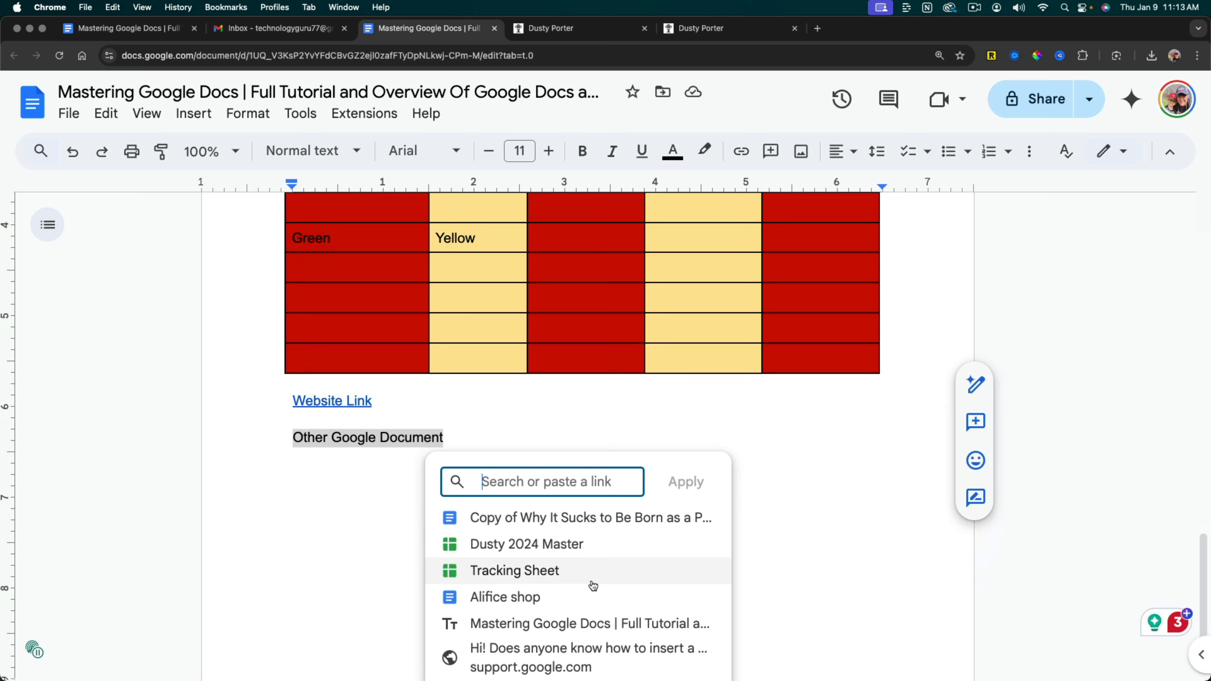
scroll(574, 544, "down", 1)
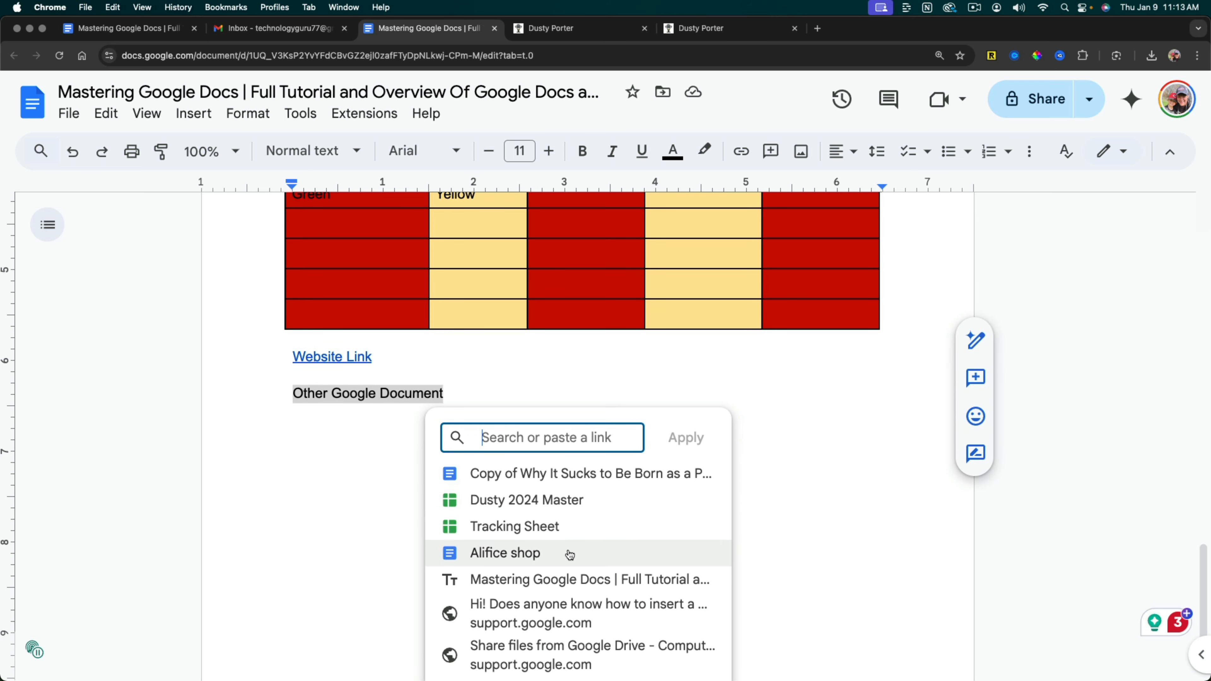
left_click(511, 581)
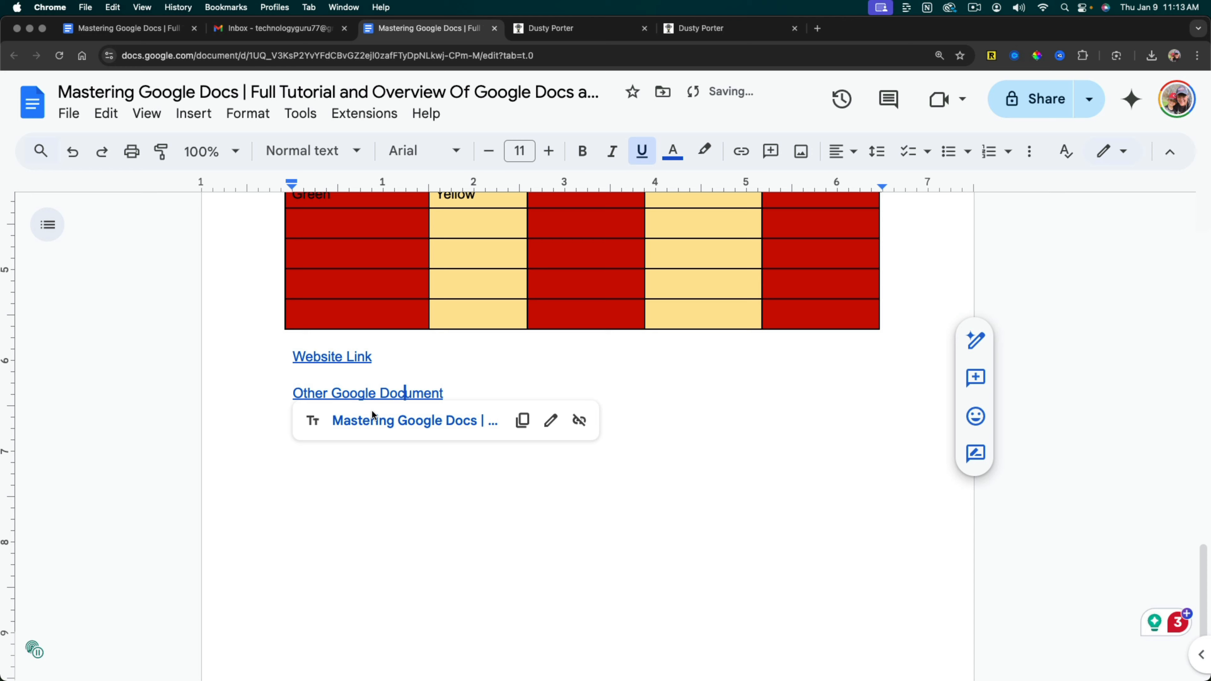
Test the "Other Google Document" link by opening its target and look over the linked section.
left_click(373, 420)
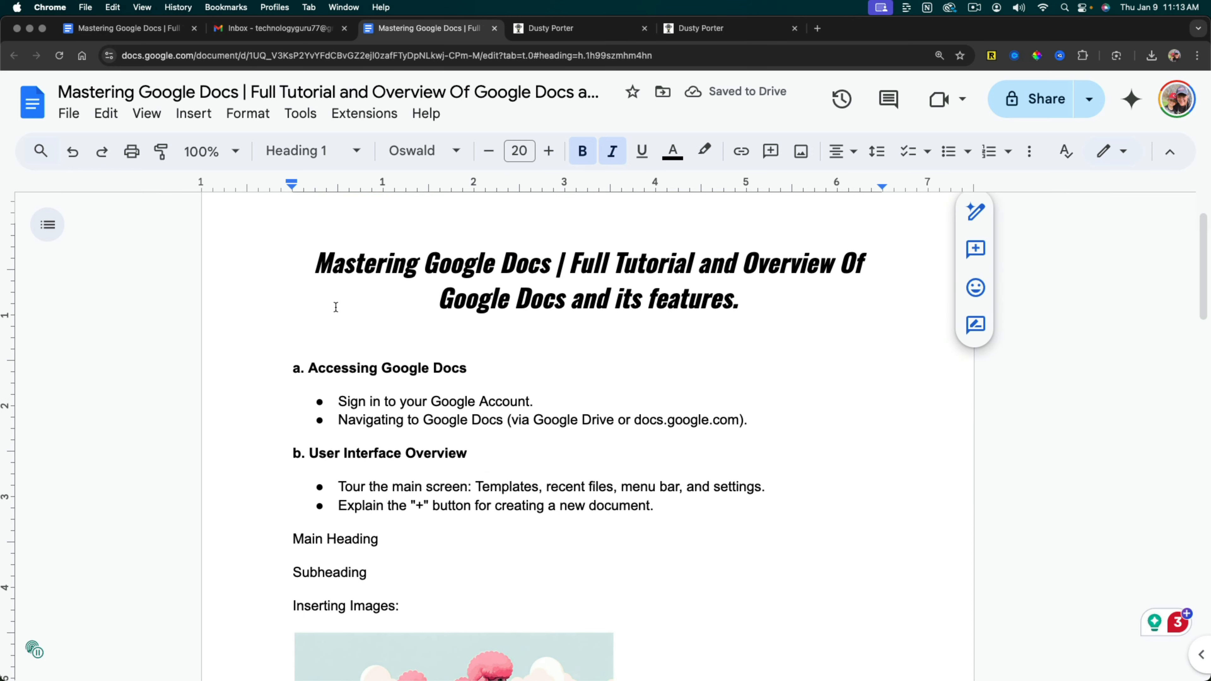
scroll(400, 392, "down", 20)
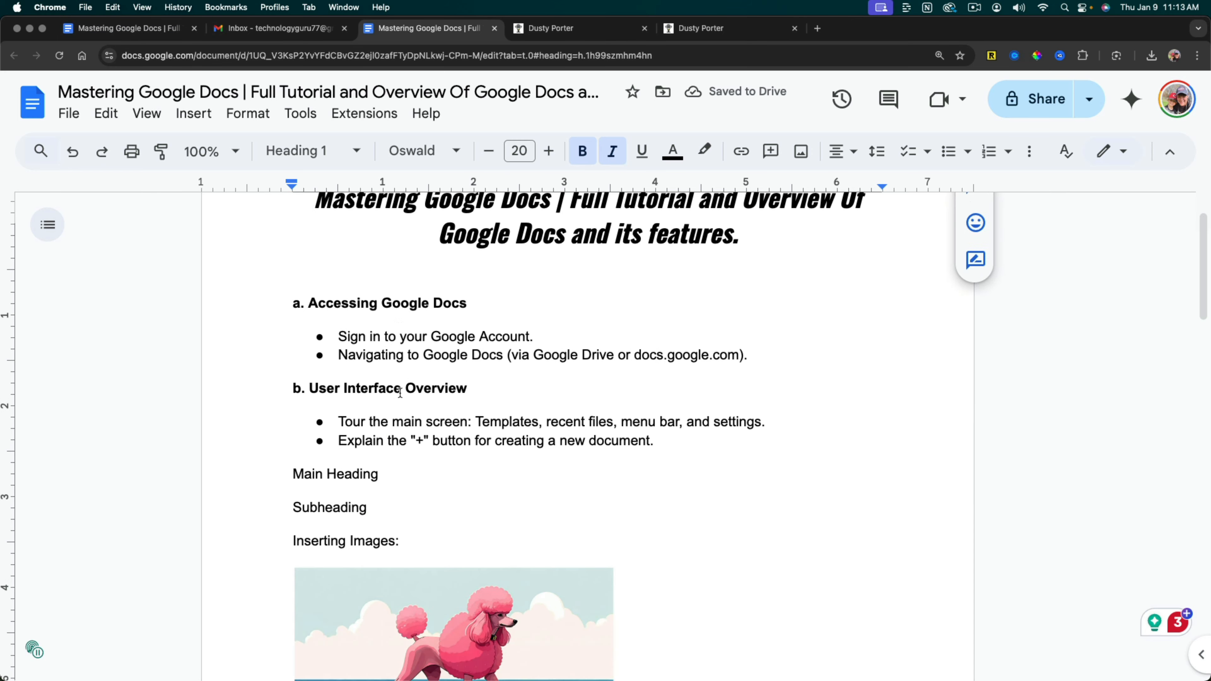
scroll(323, 315, "up", 2)
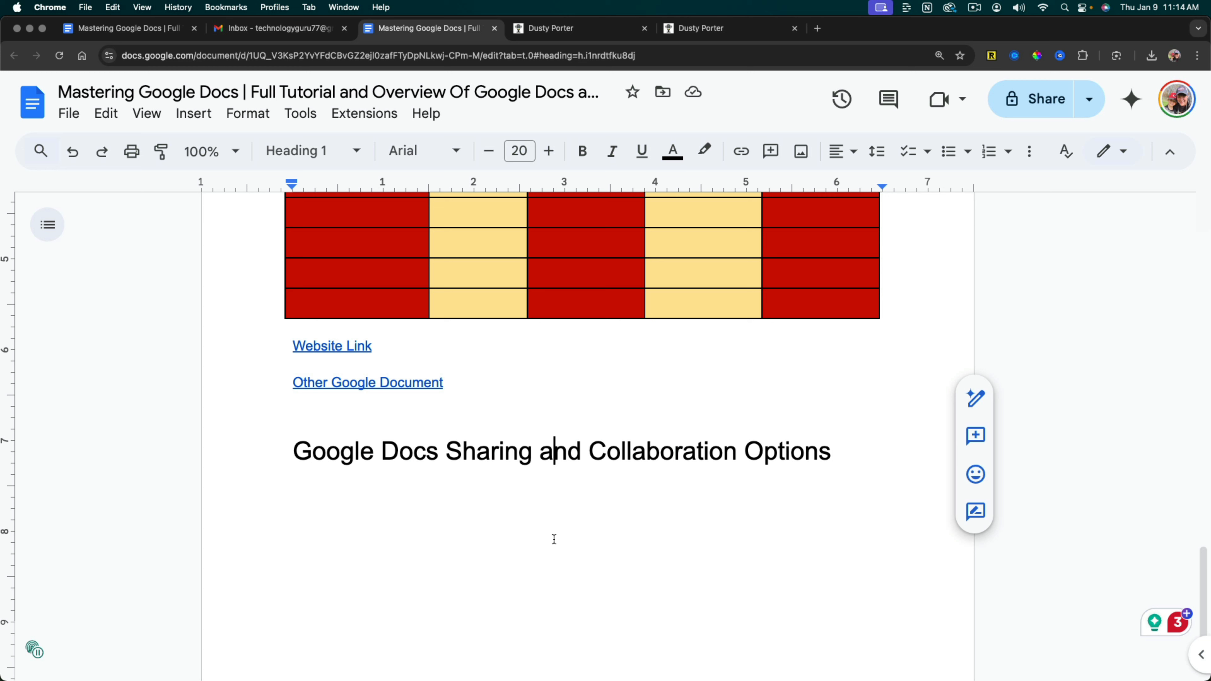
Start sharing the document with others and add the recipient's e-mail address.
scroll(411, 511, "up", 15)
scroll(414, 514, "up", 5)
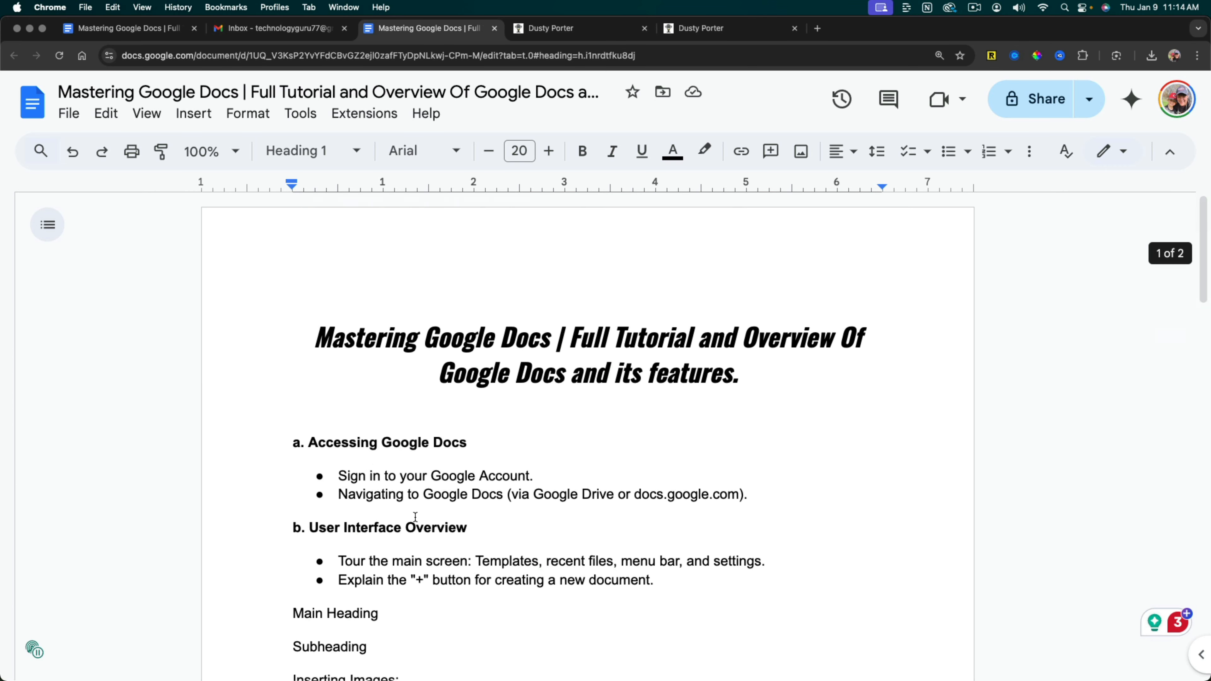
left_click(69, 114)
mouse_move(136, 258)
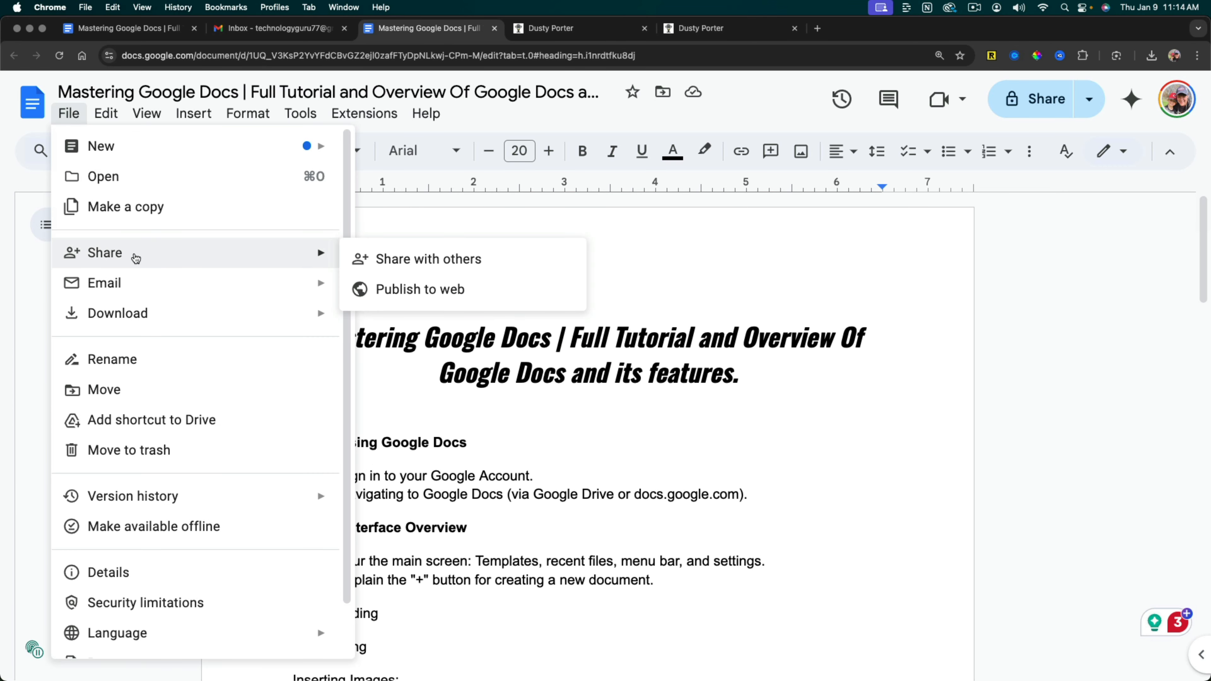
left_click(406, 257)
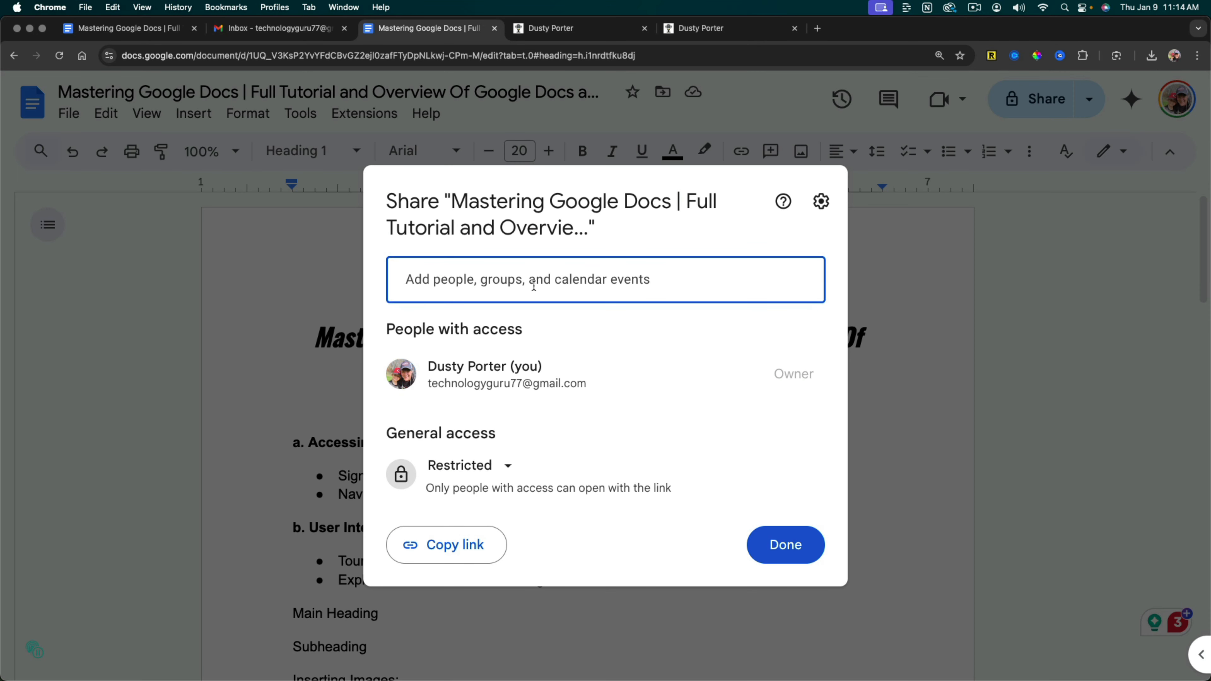
key("super+v")
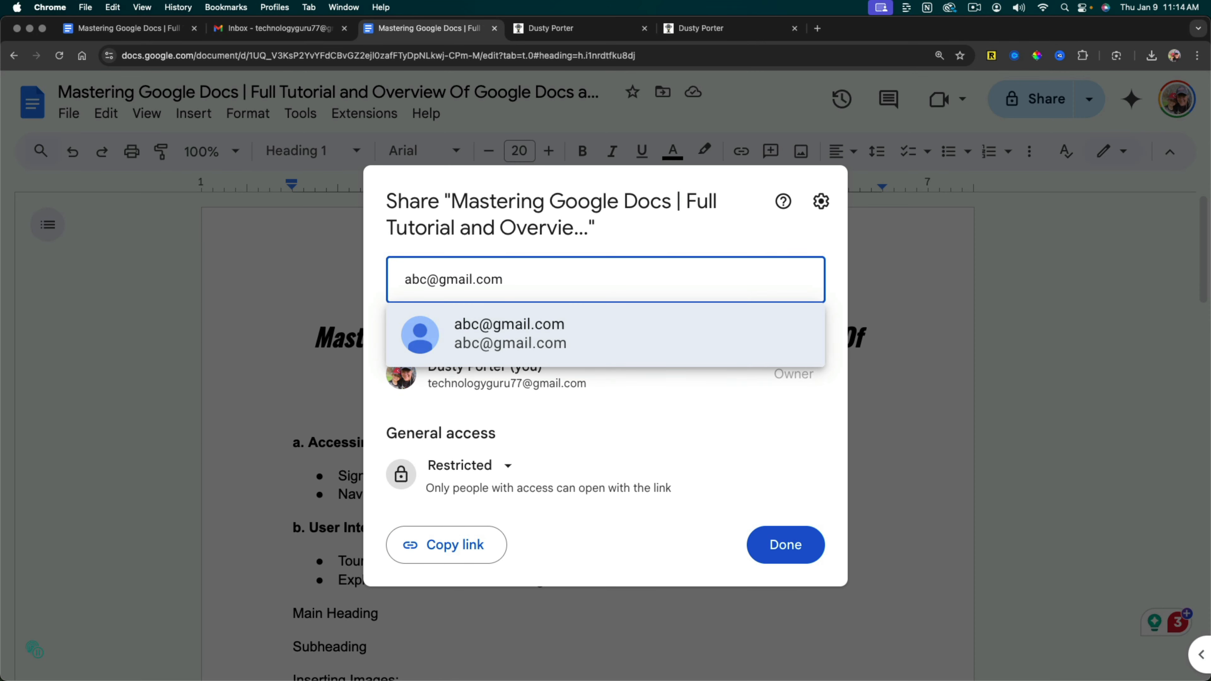
left_click(543, 344)
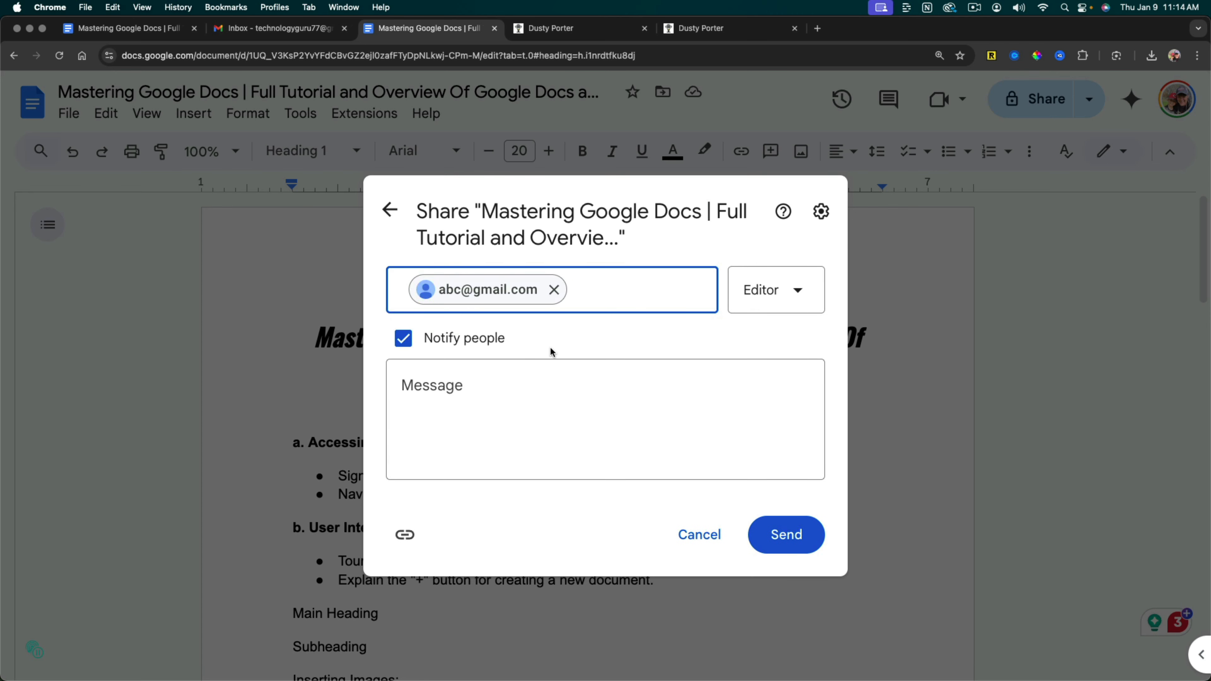
Switch the recipient's role to Commenter and set it back to Editor.
left_click(796, 289)
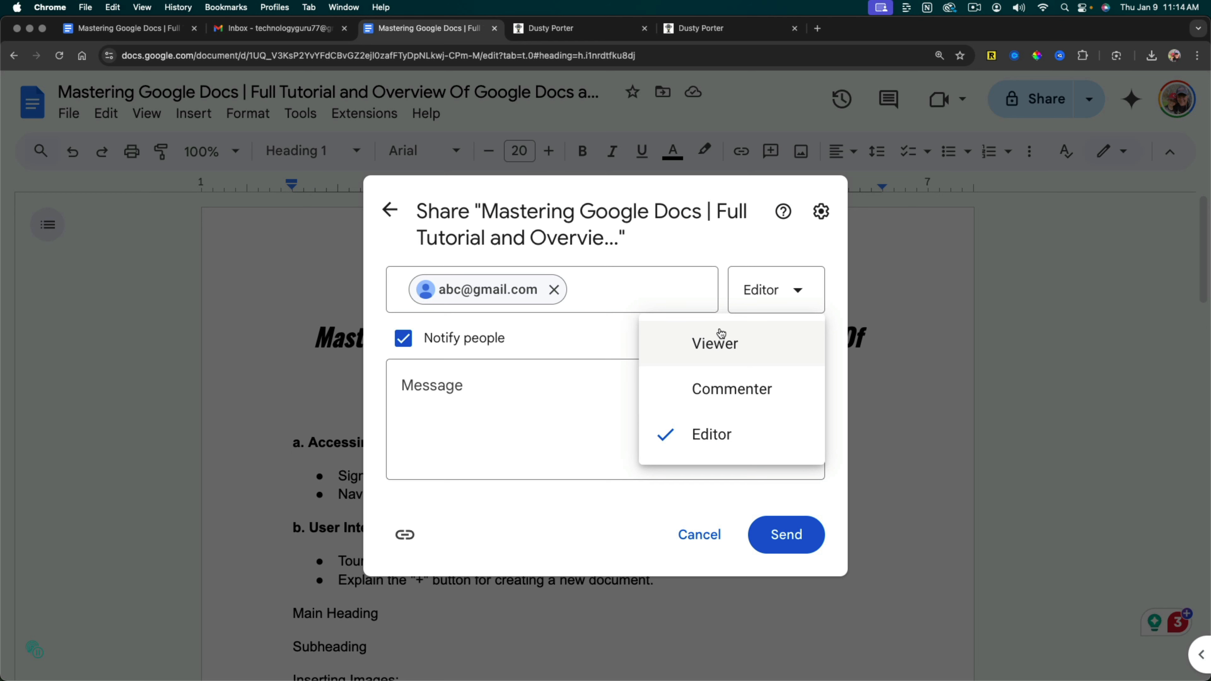
left_click(731, 377)
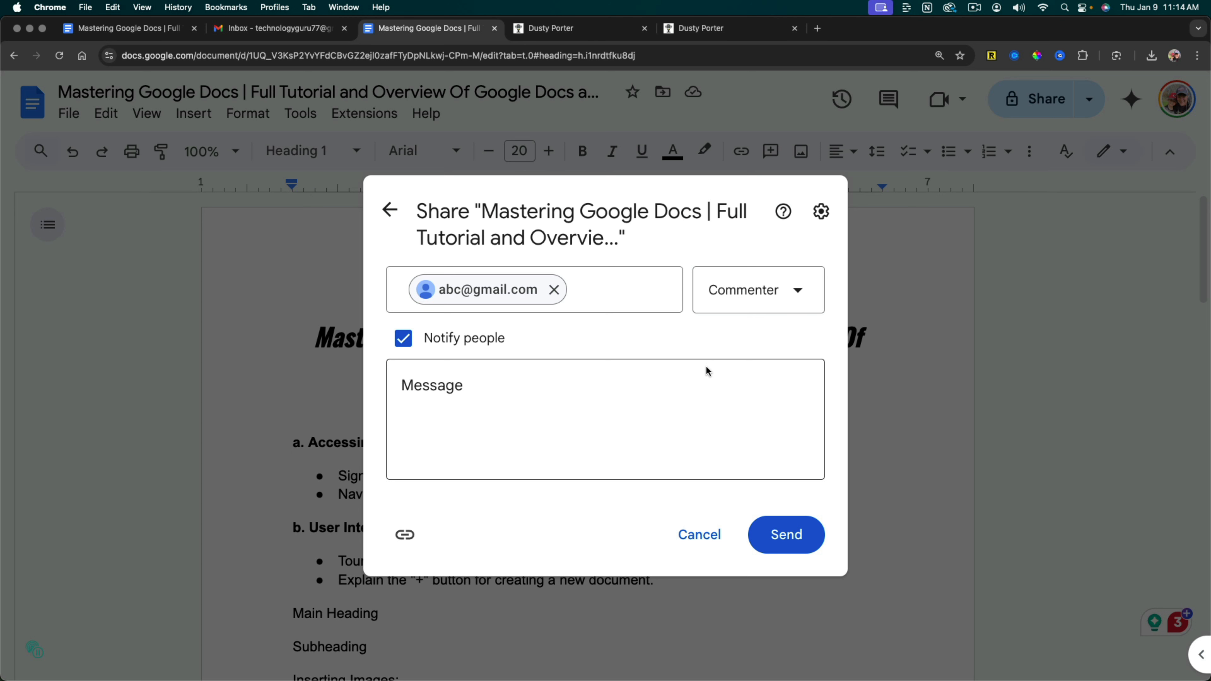
left_click(743, 308)
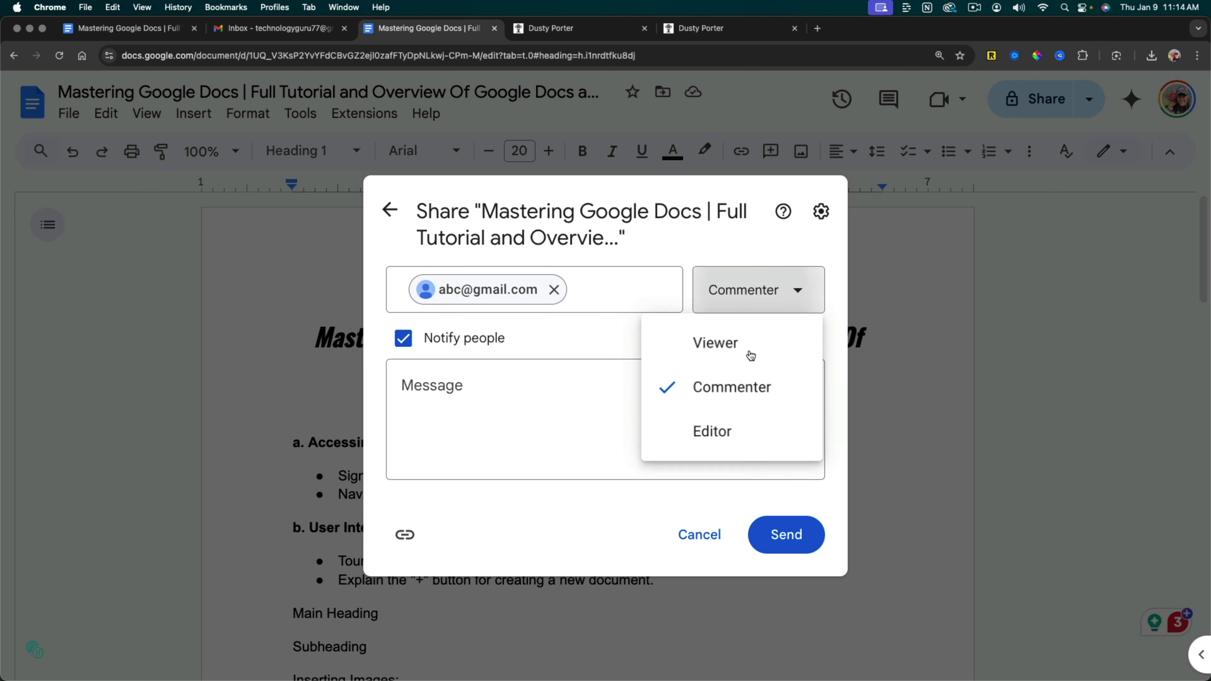
left_click(744, 445)
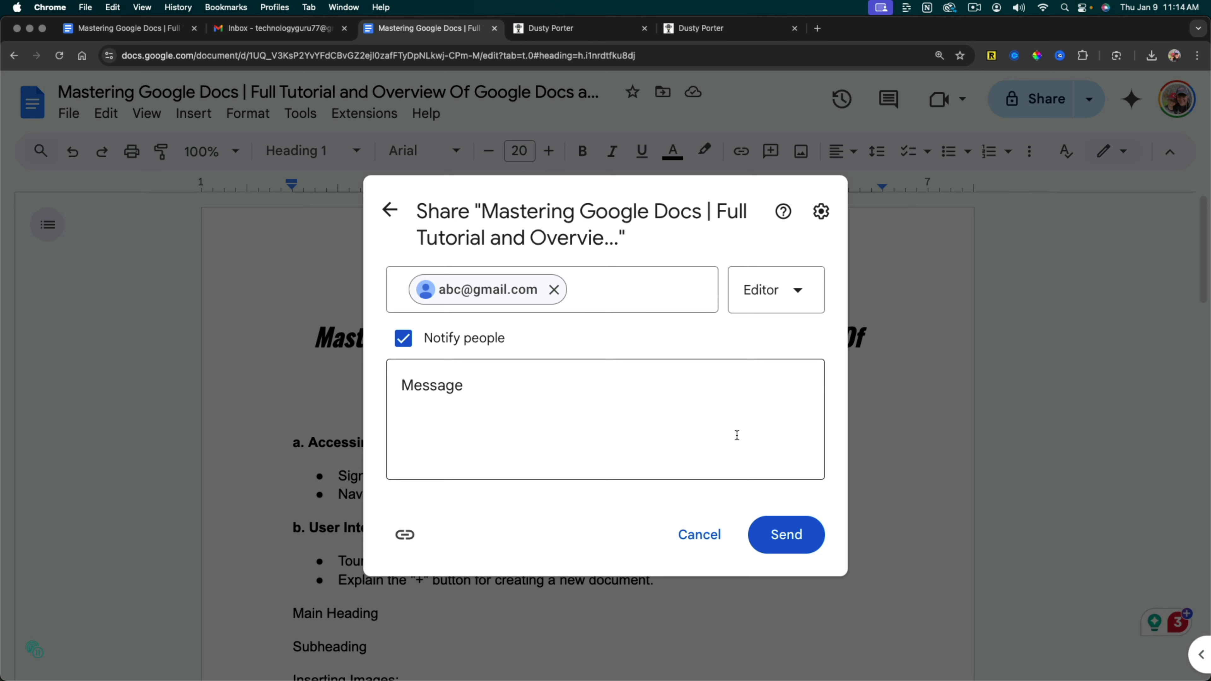
Add the message "Here is the doc I hope you like it :)" to the share invitation and review the recipient's role options.
left_click(682, 438)
type("Here is the doc I hope you like it :)")
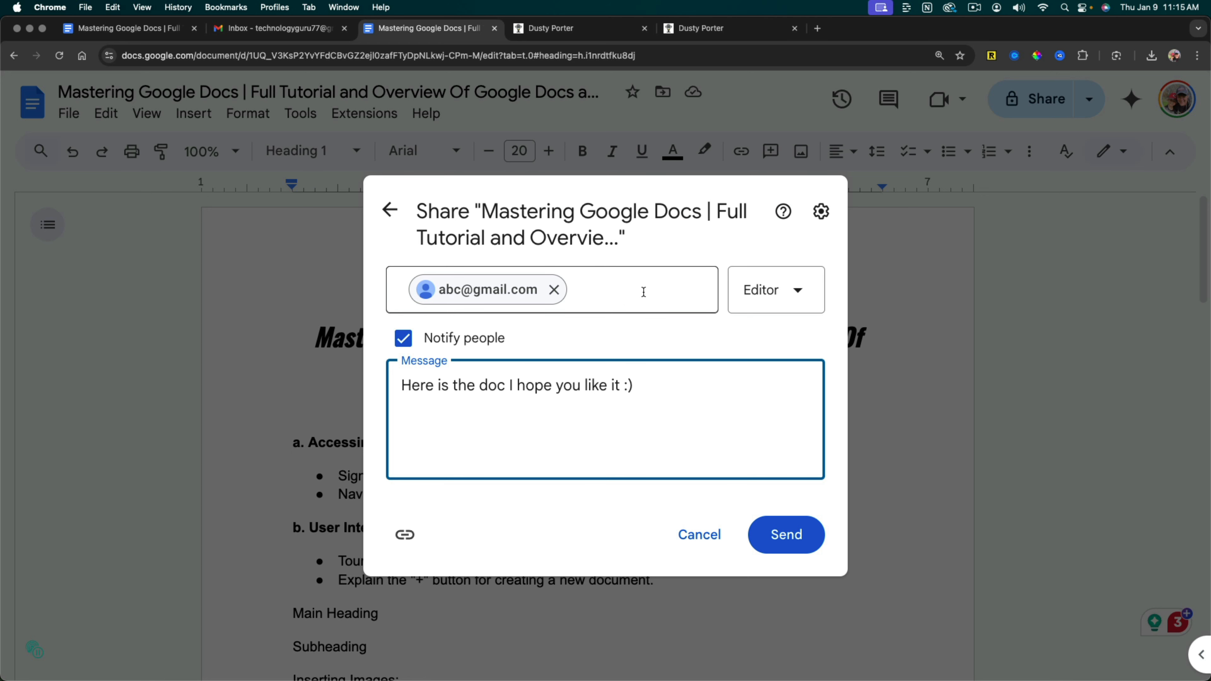
left_click(804, 306)
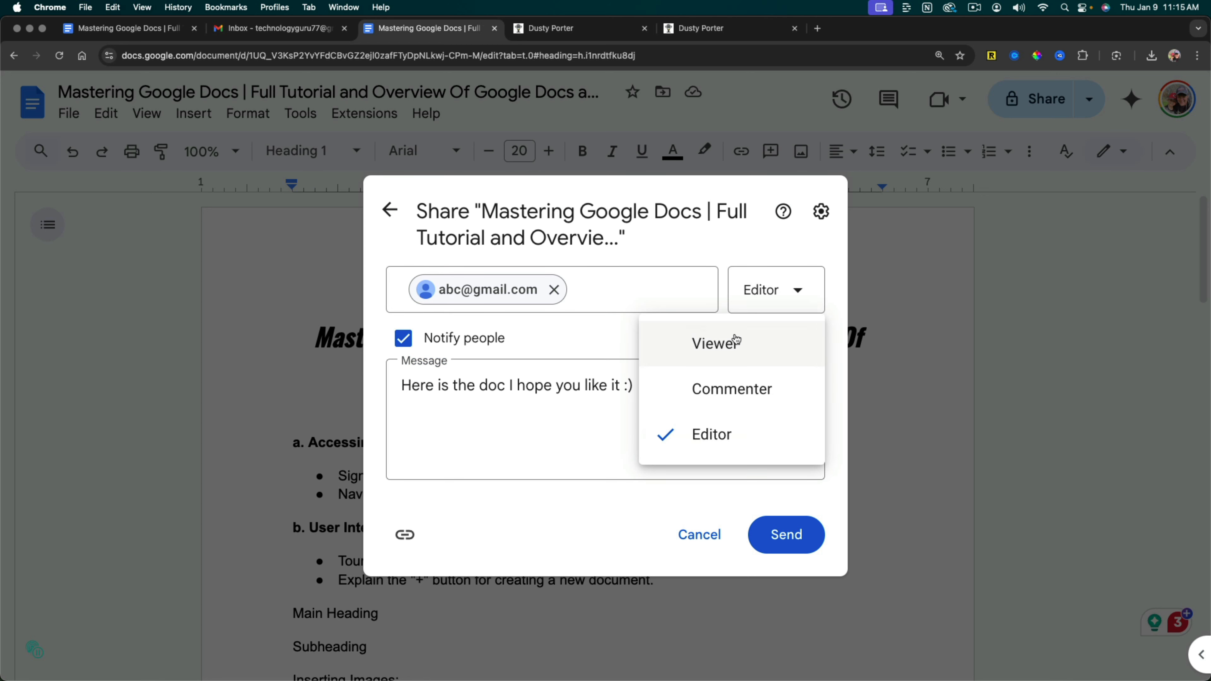
left_click(589, 431)
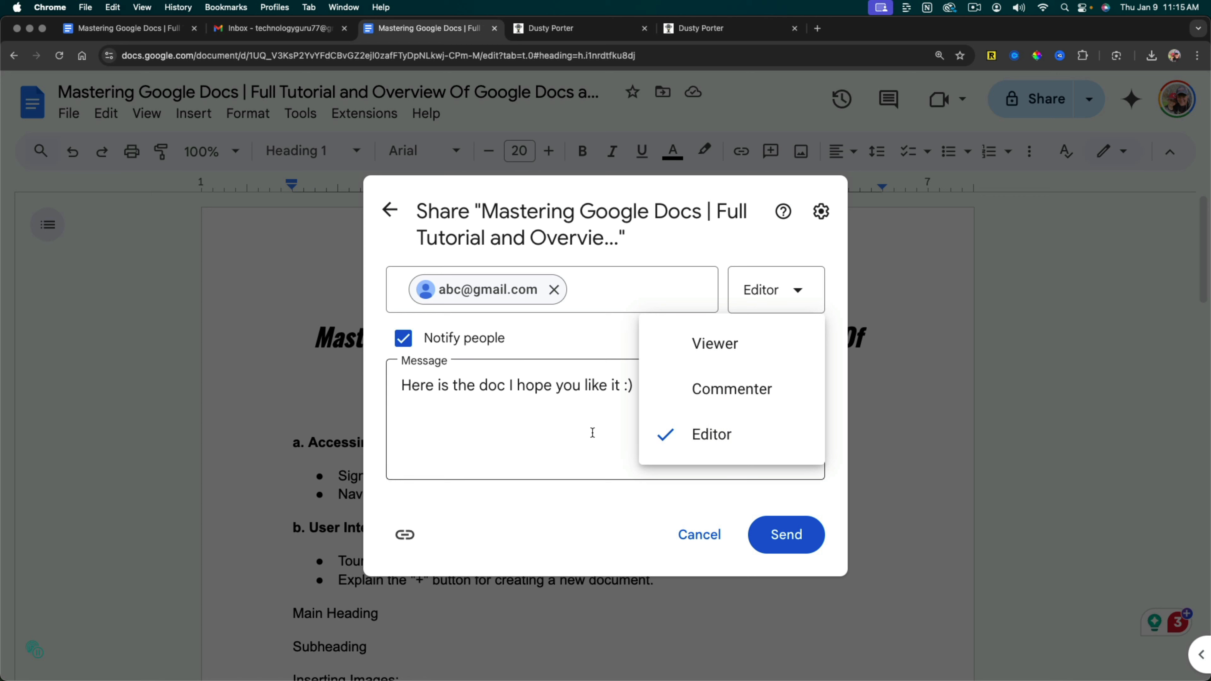
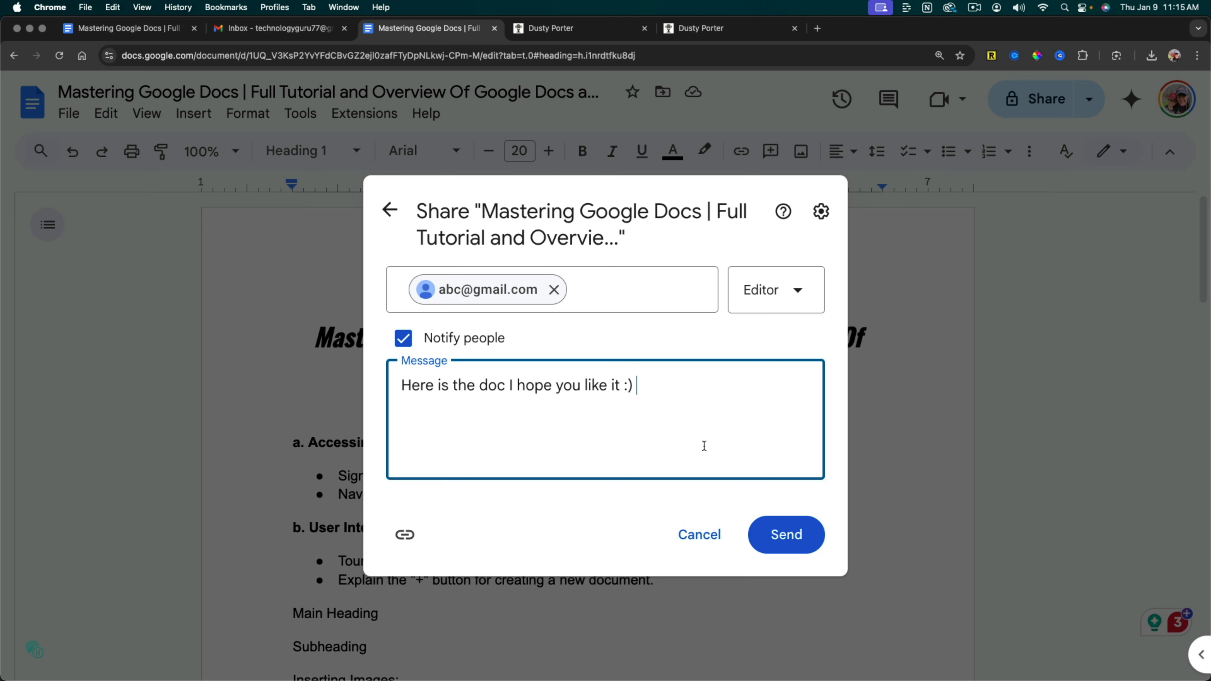
Discard the unsent share invitation and close the sharing dialog.
left_click(697, 535)
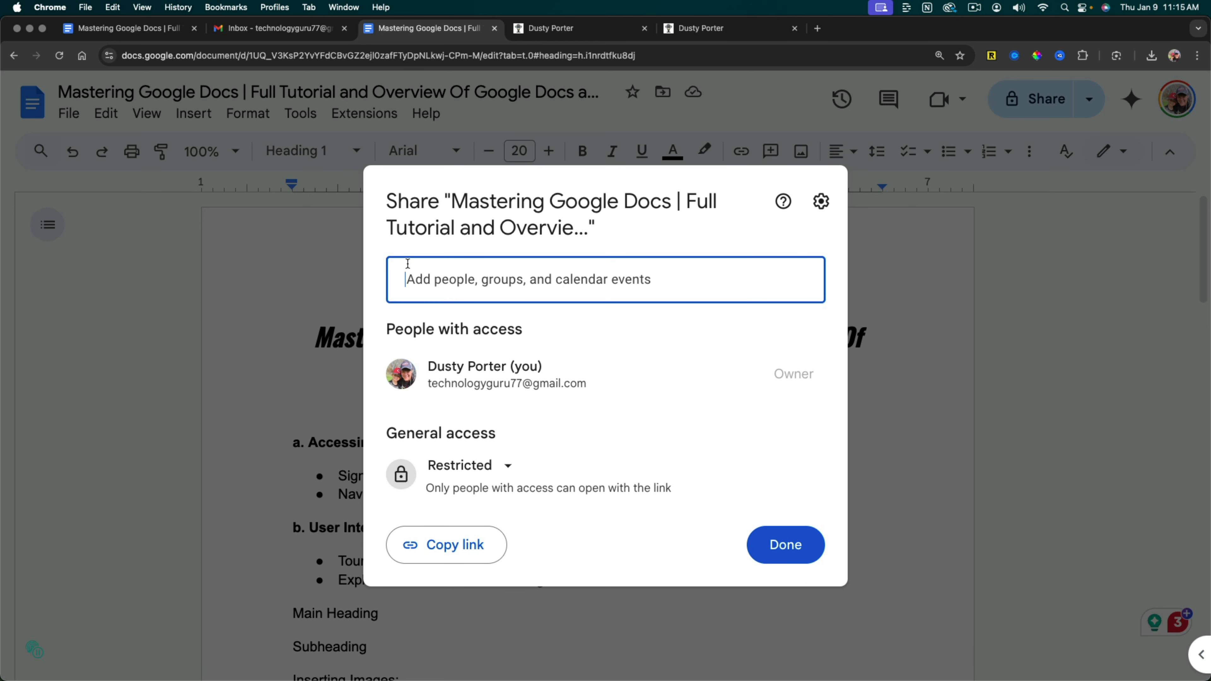
left_click(781, 544)
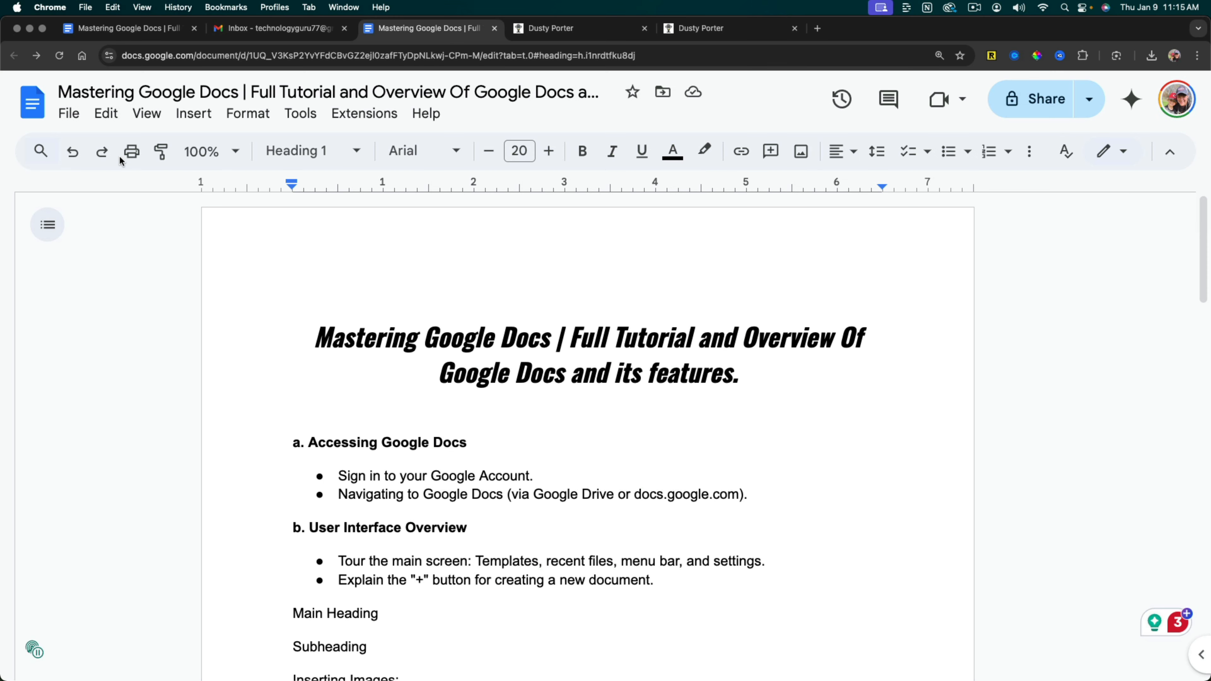
Review the options for emailing this file, including the available attachment file types, and cancel without sending.
left_click(69, 114)
mouse_move(160, 293)
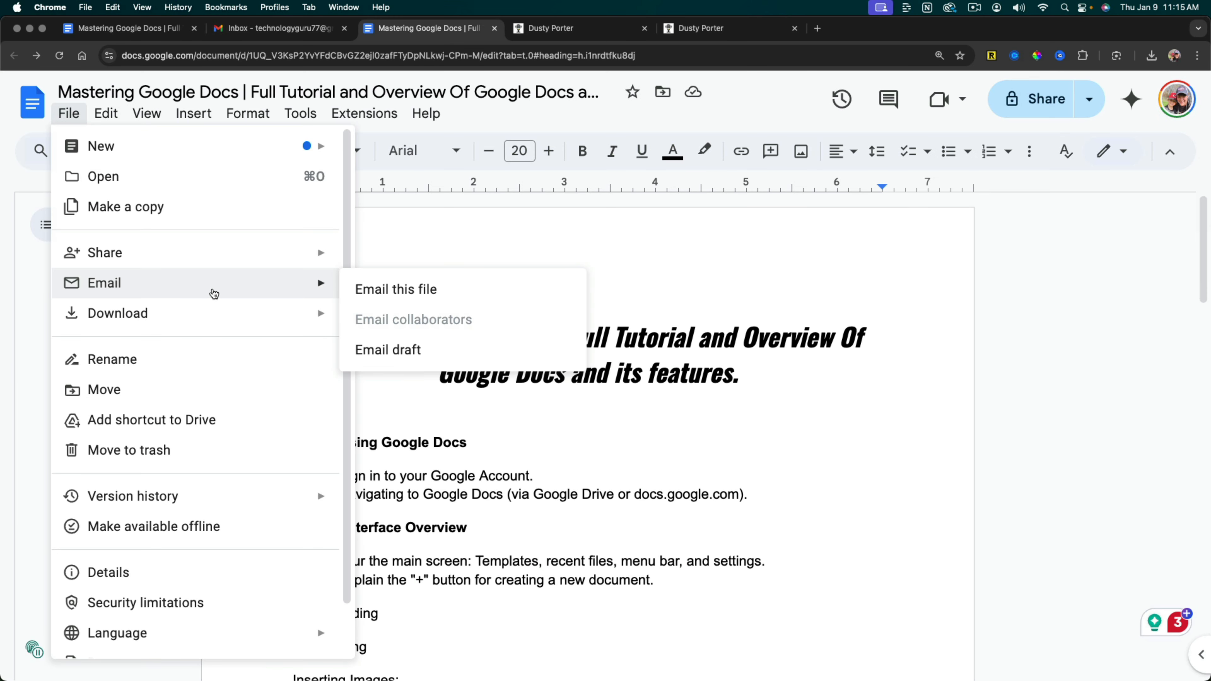
left_click(426, 293)
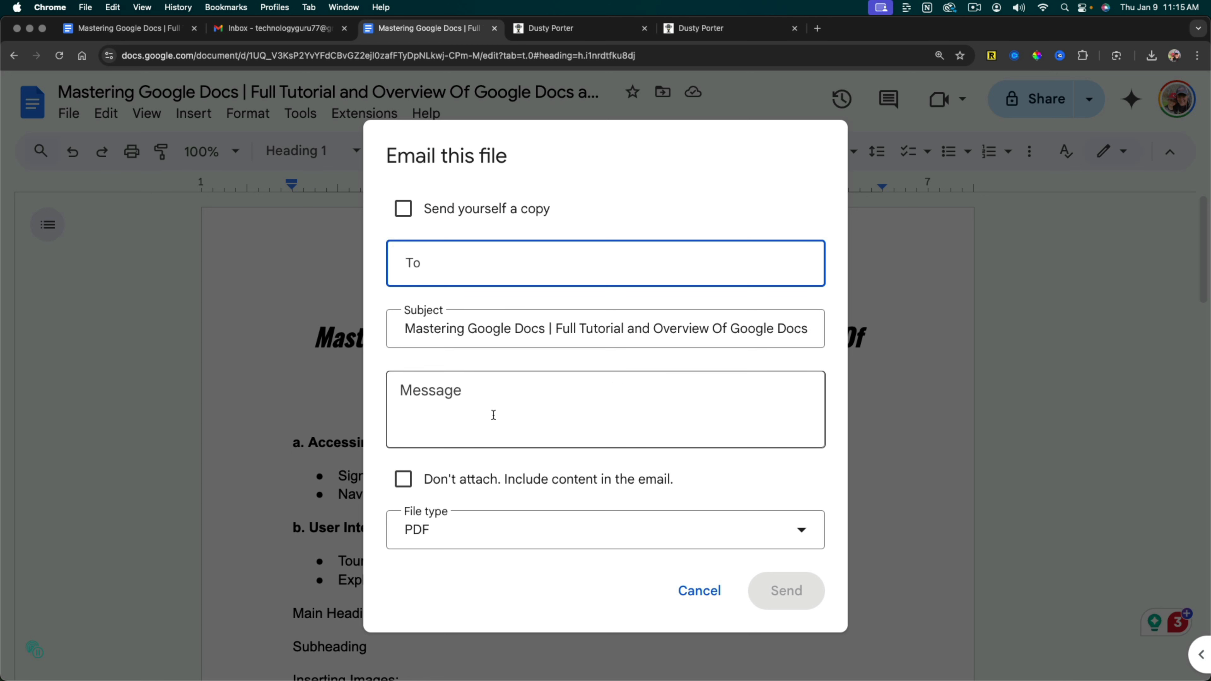
left_click(492, 529)
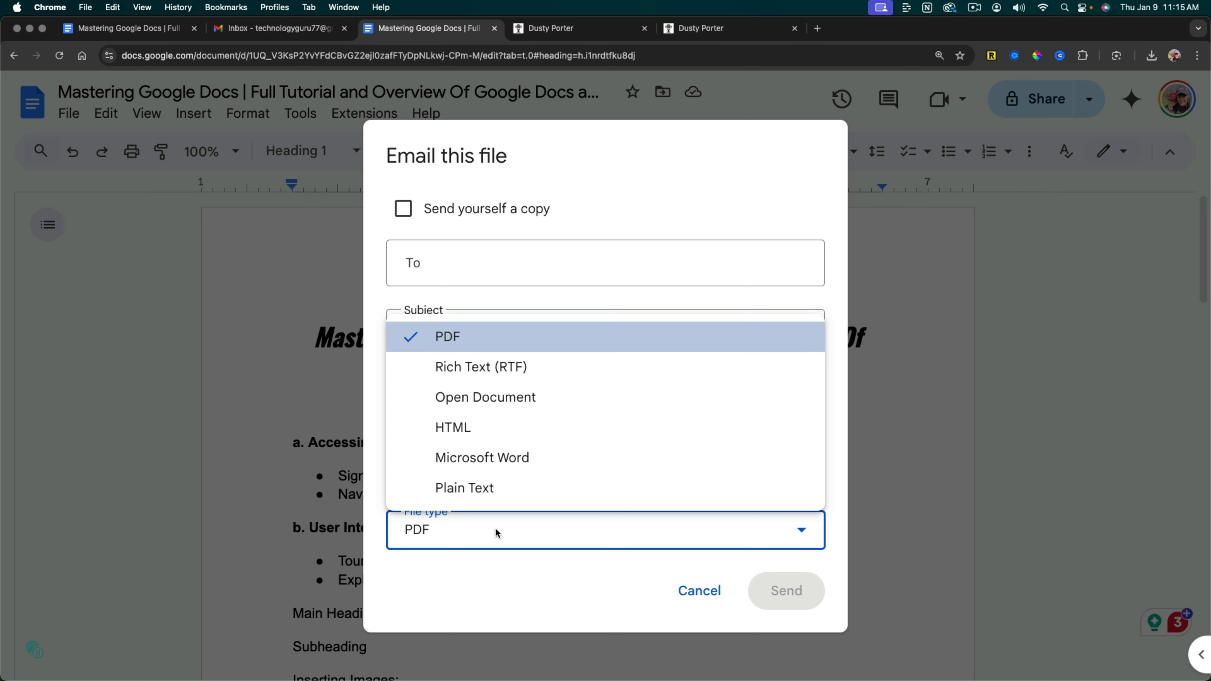
left_click(504, 583)
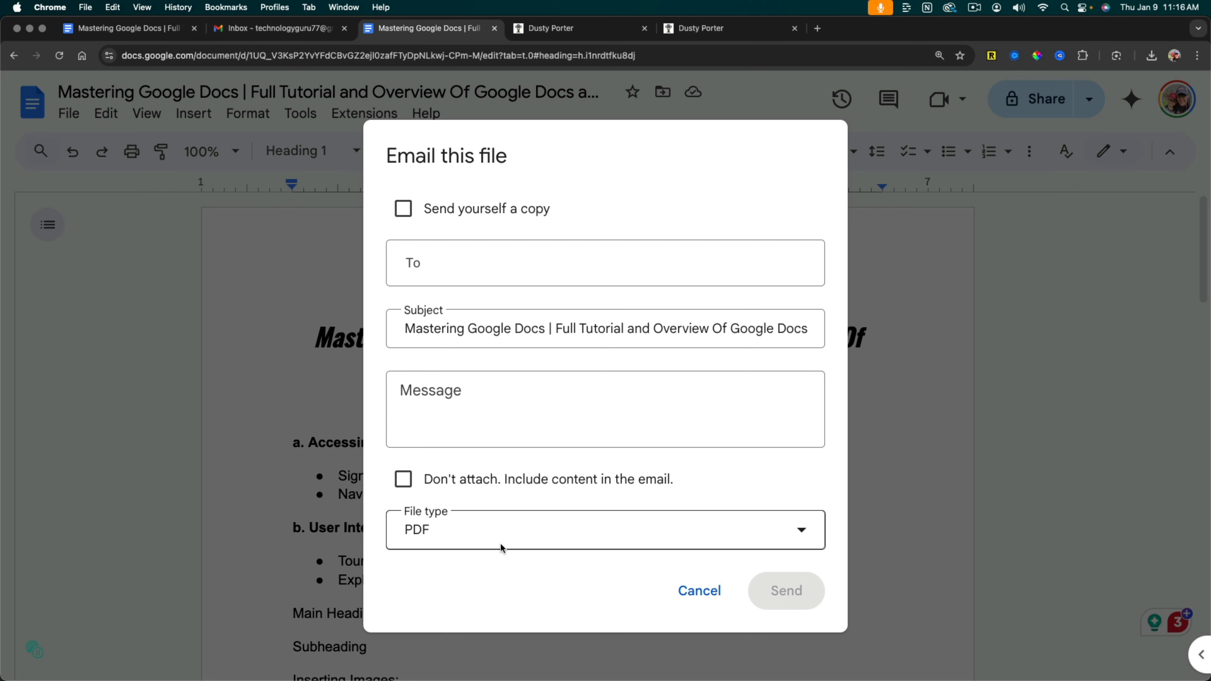
left_click(718, 590)
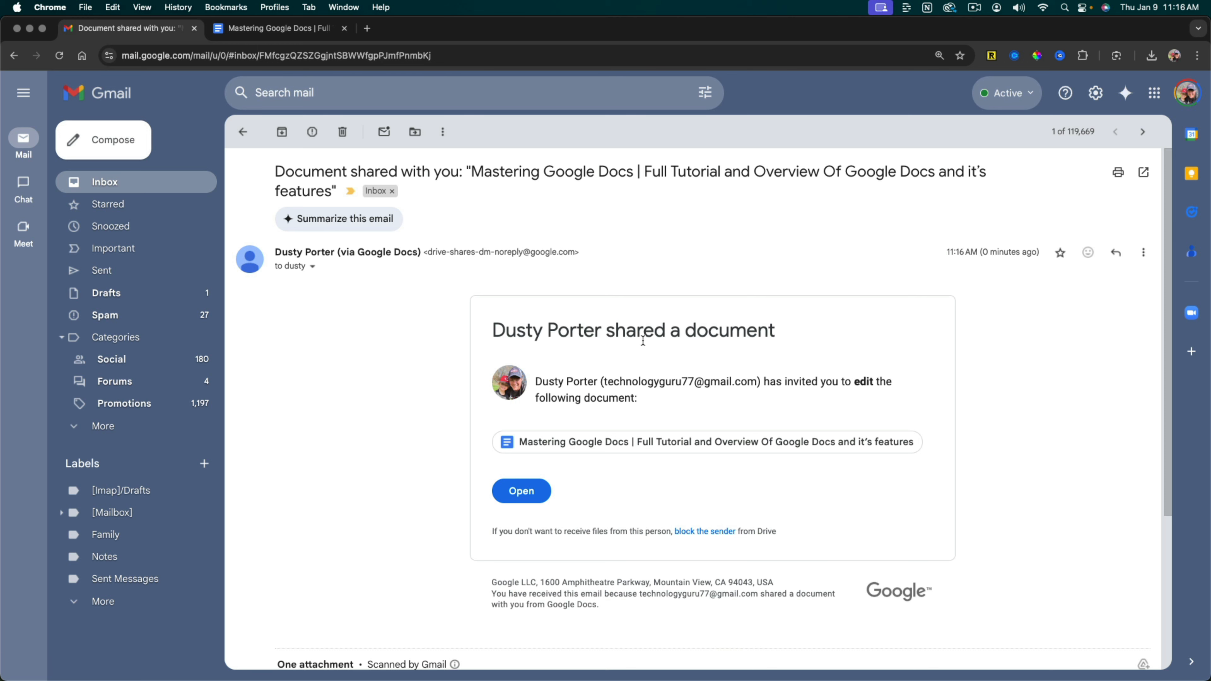
Open the shared document from the invitation e-mail in Gmail.
left_click(534, 495)
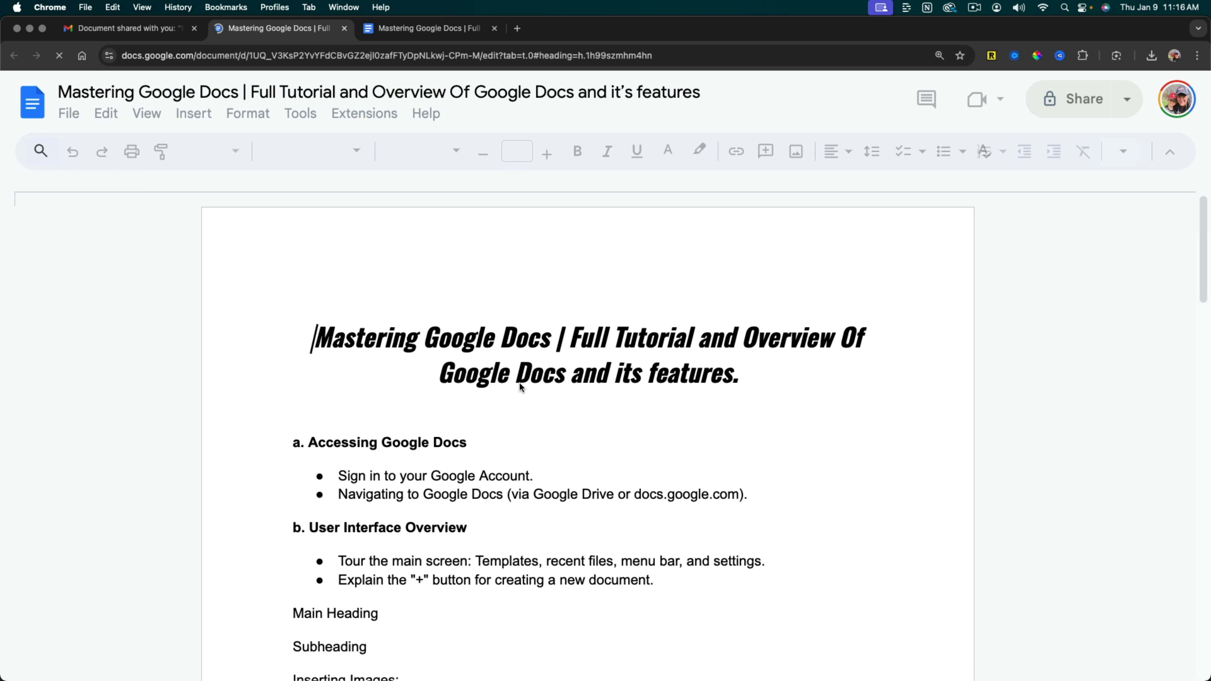
left_click(519, 382)
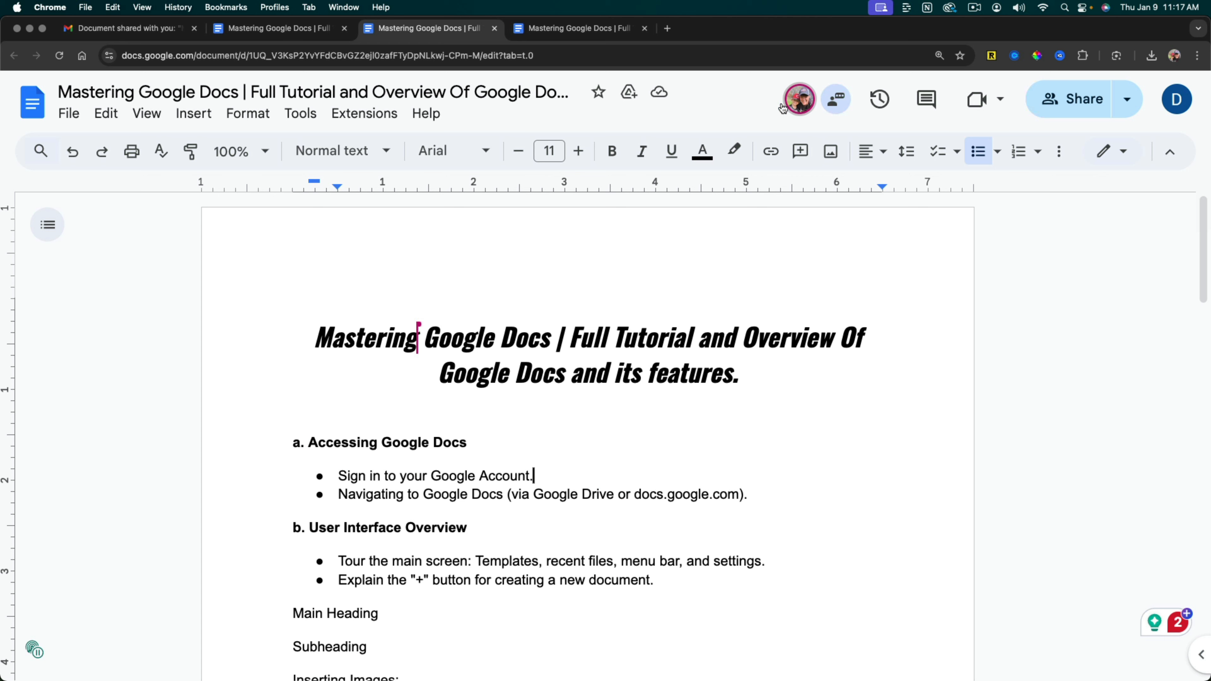
Look at the active collaborator's contact card and the document chat, and close the chat.
mouse_move(794, 106)
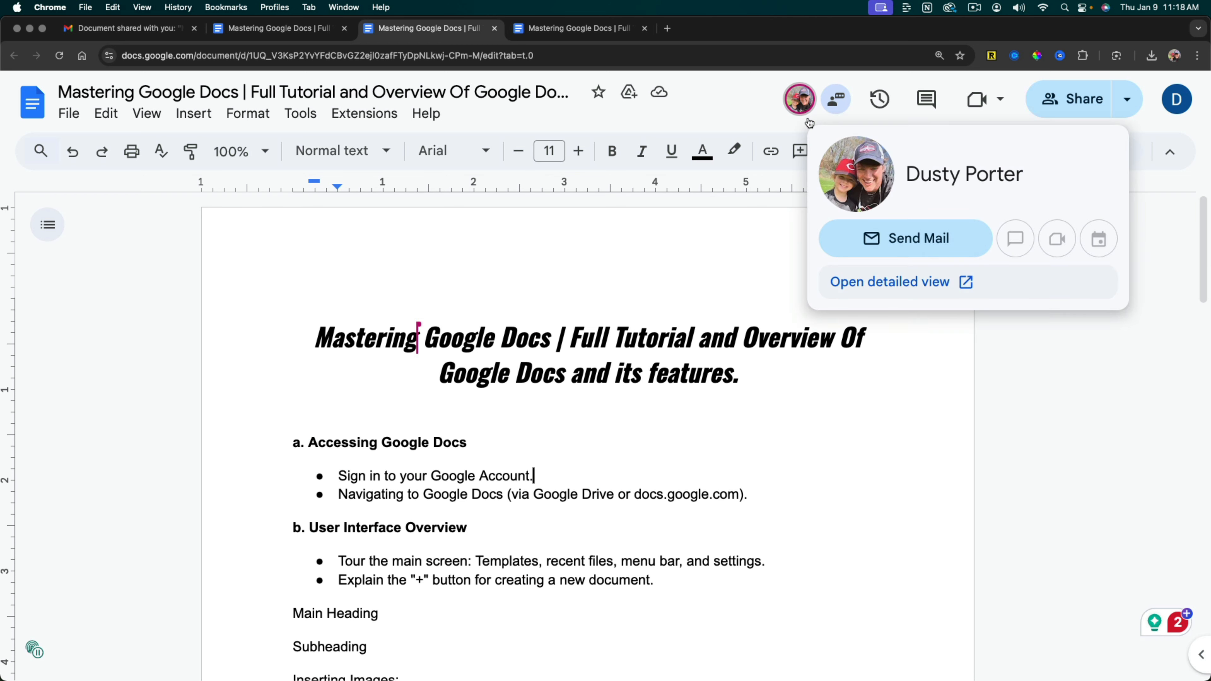
left_click(837, 102)
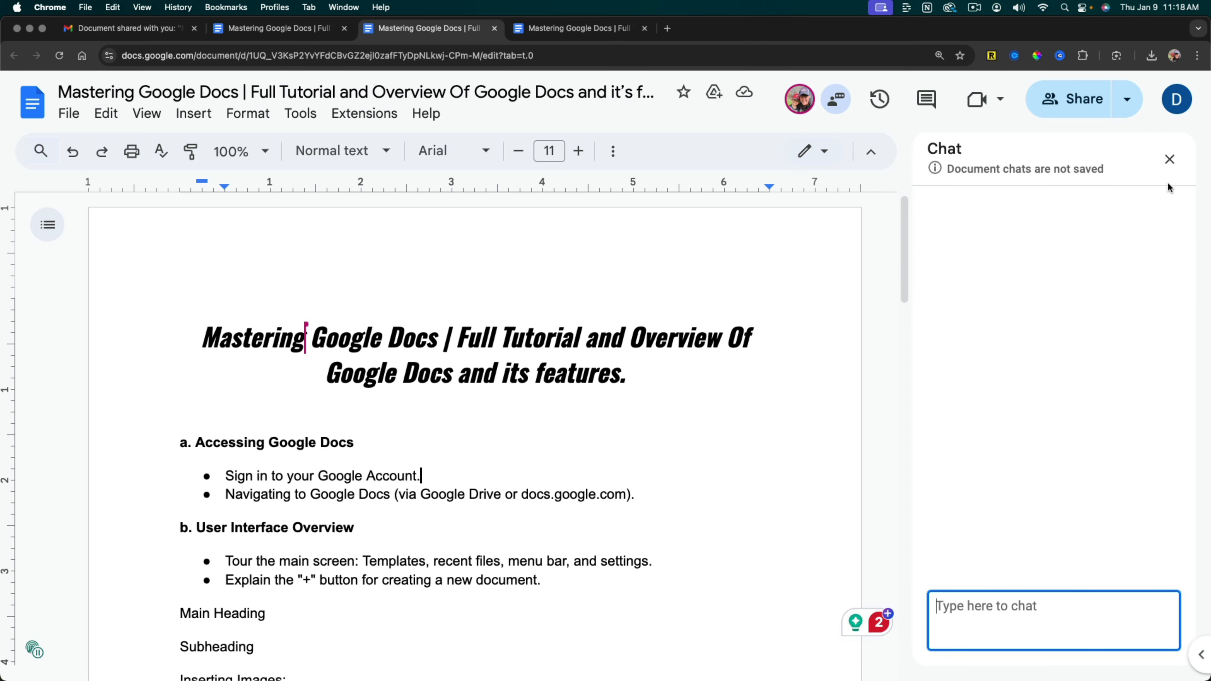
left_click(1170, 159)
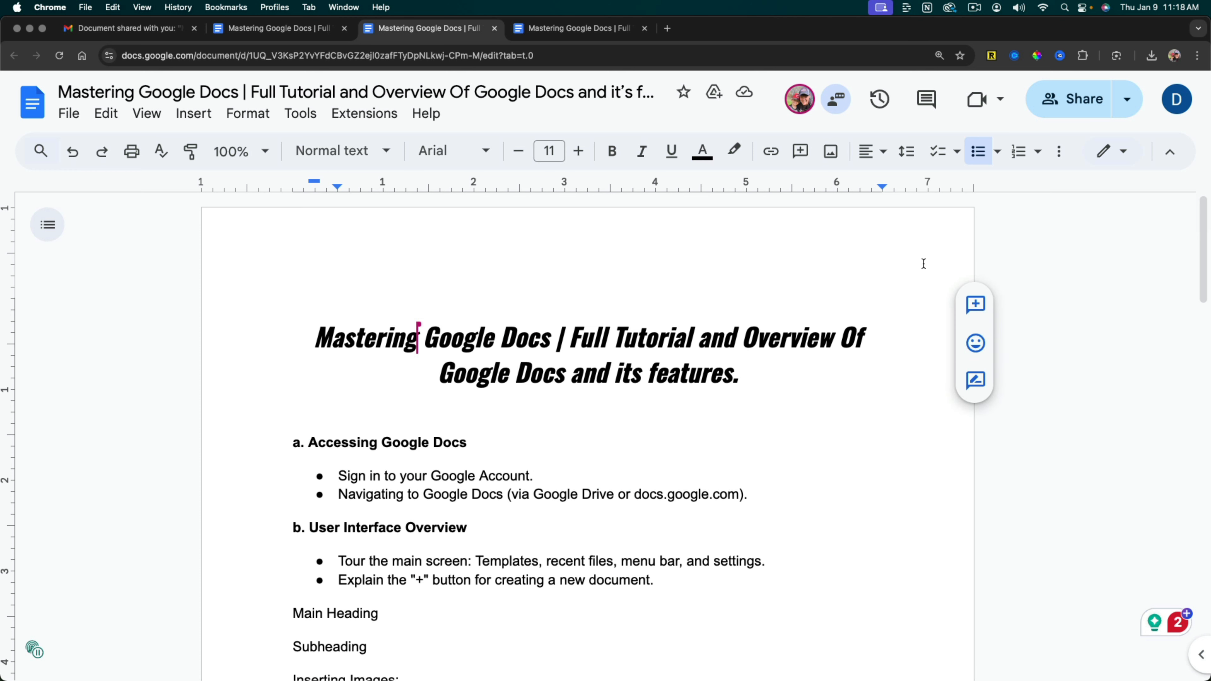
Add the text "Changes :)" after "Sign in to your Google Account." in the first bullet.
scroll(578, 381, "down", 5)
scroll(579, 382, "up", 5)
scroll(477, 334, "down", 1)
left_click(427, 299)
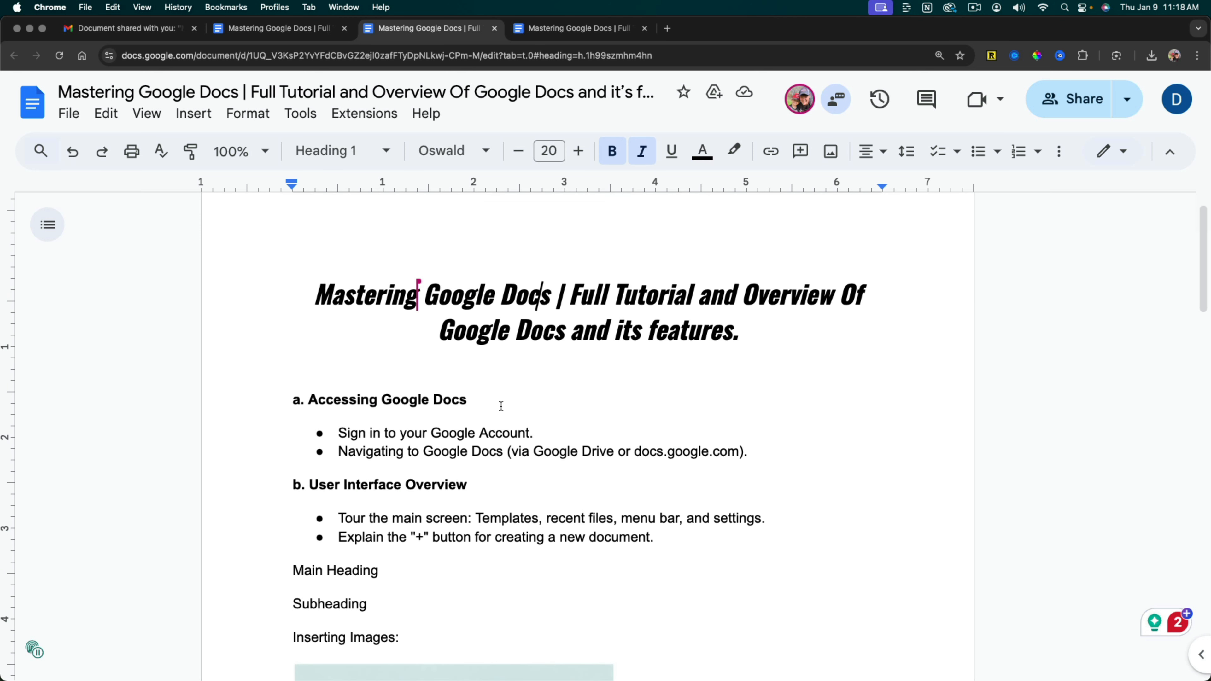
left_click(502, 432)
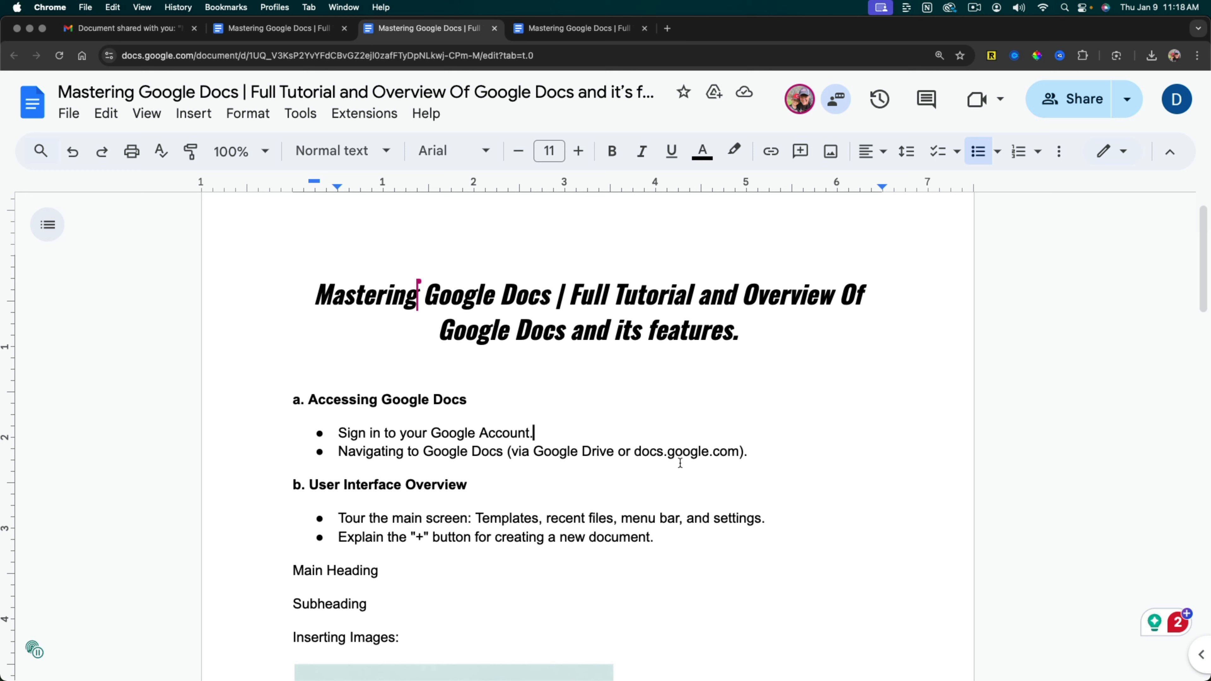
type("Changes")
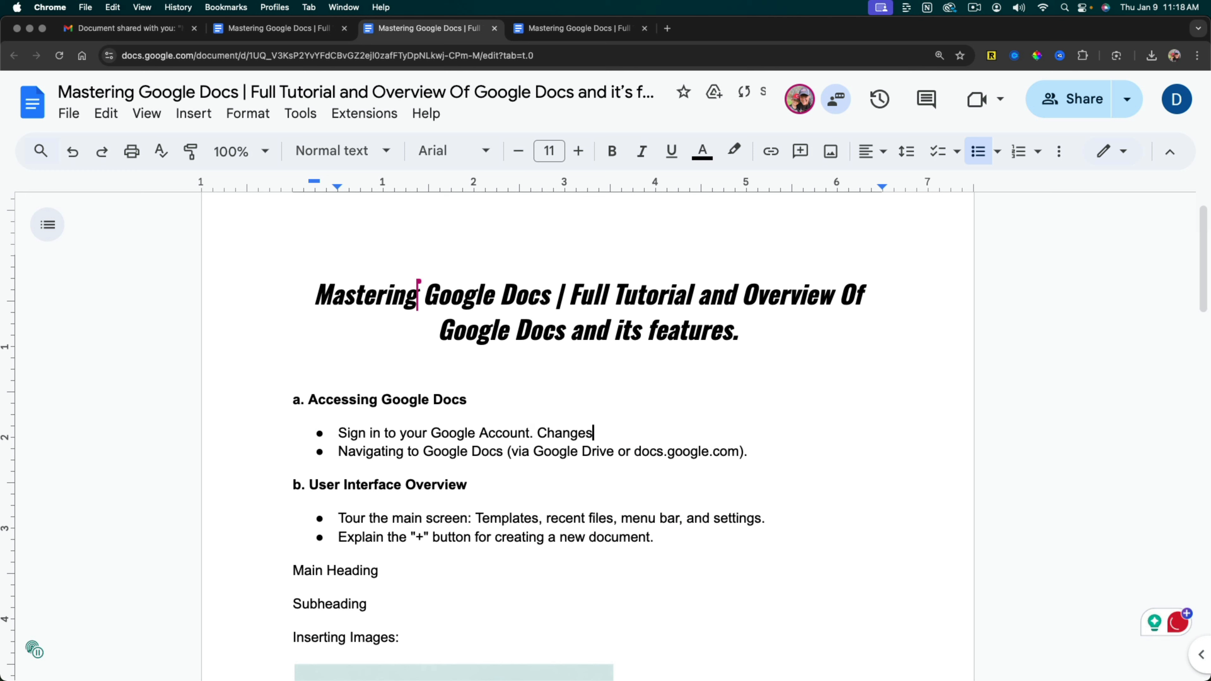
type(" :)")
left_click(597, 434)
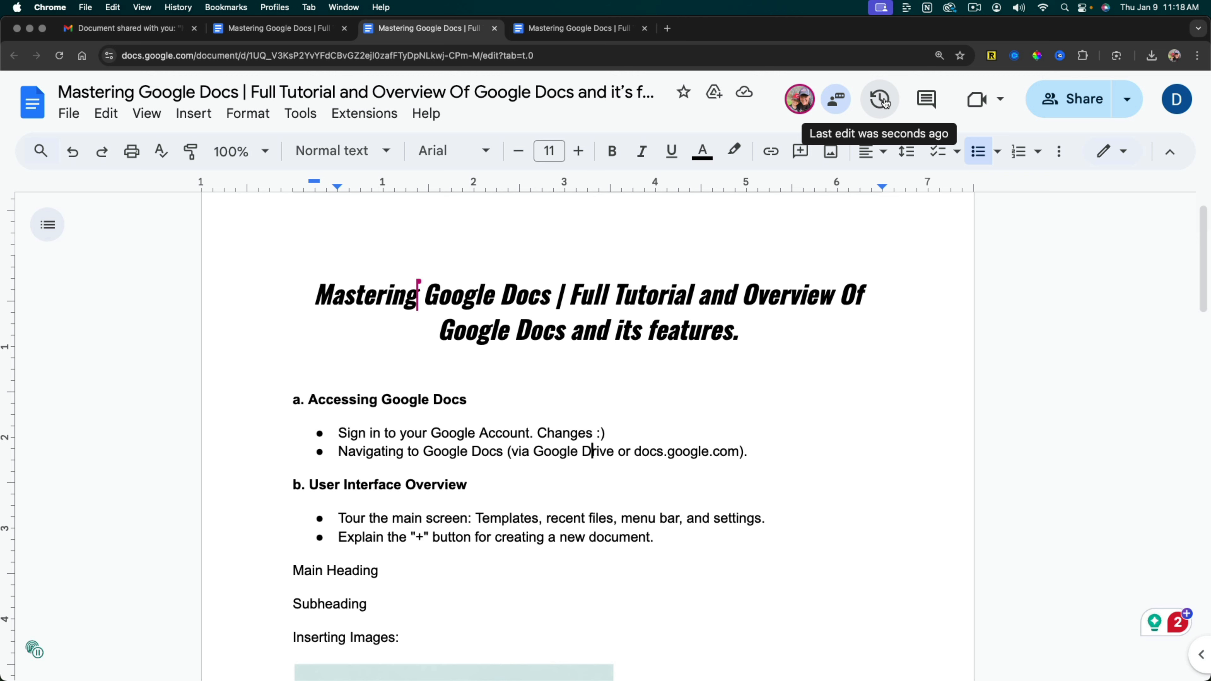
Examine the collaborators' highlighted edits in the version history and return to the document.
left_click(873, 101)
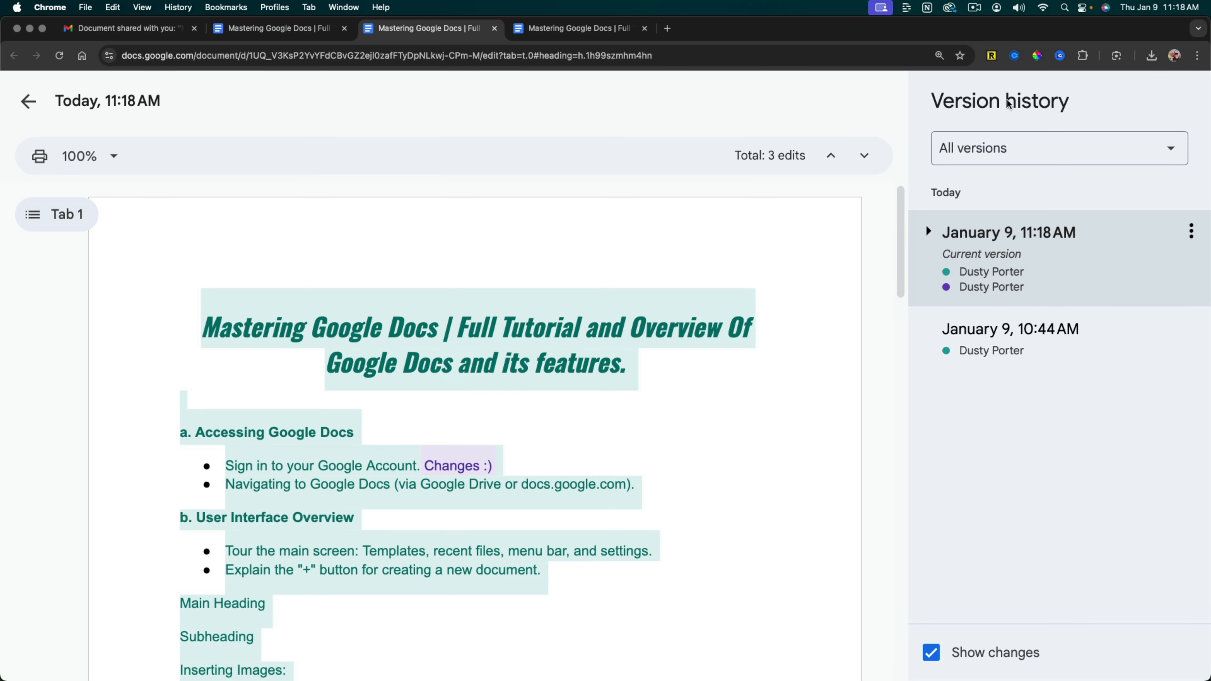
left_click(703, 400)
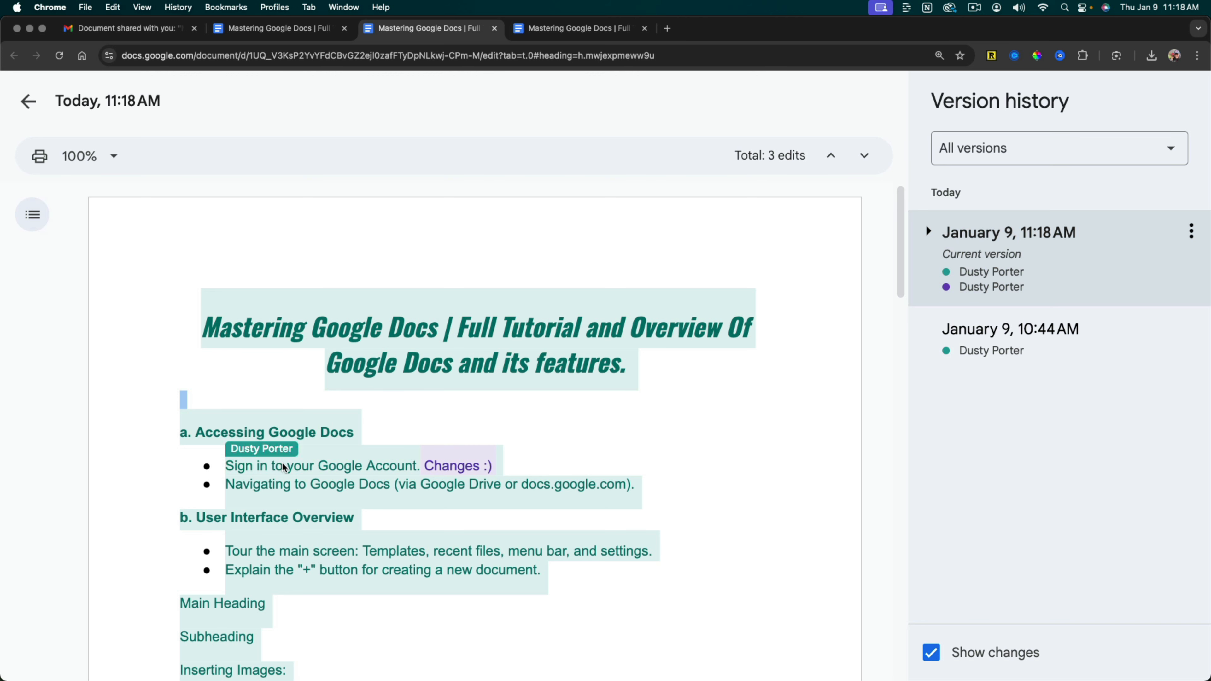
scroll(267, 472, "down", 5)
scroll(267, 355, "up", 4)
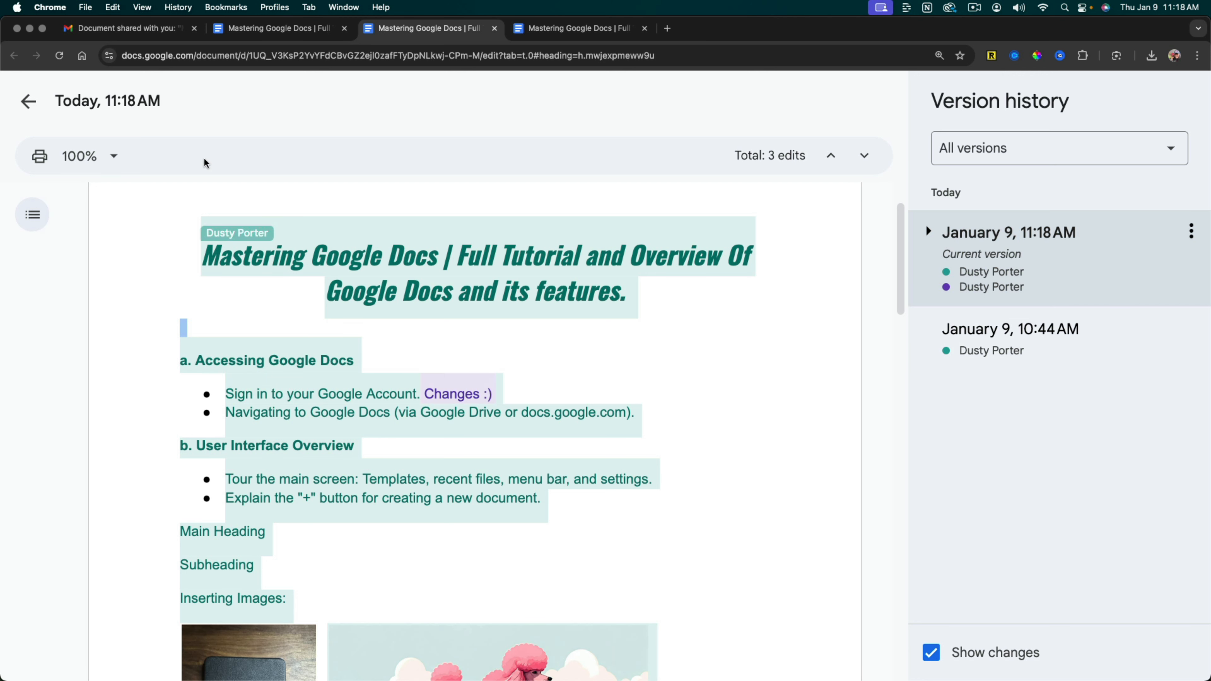
left_click(28, 102)
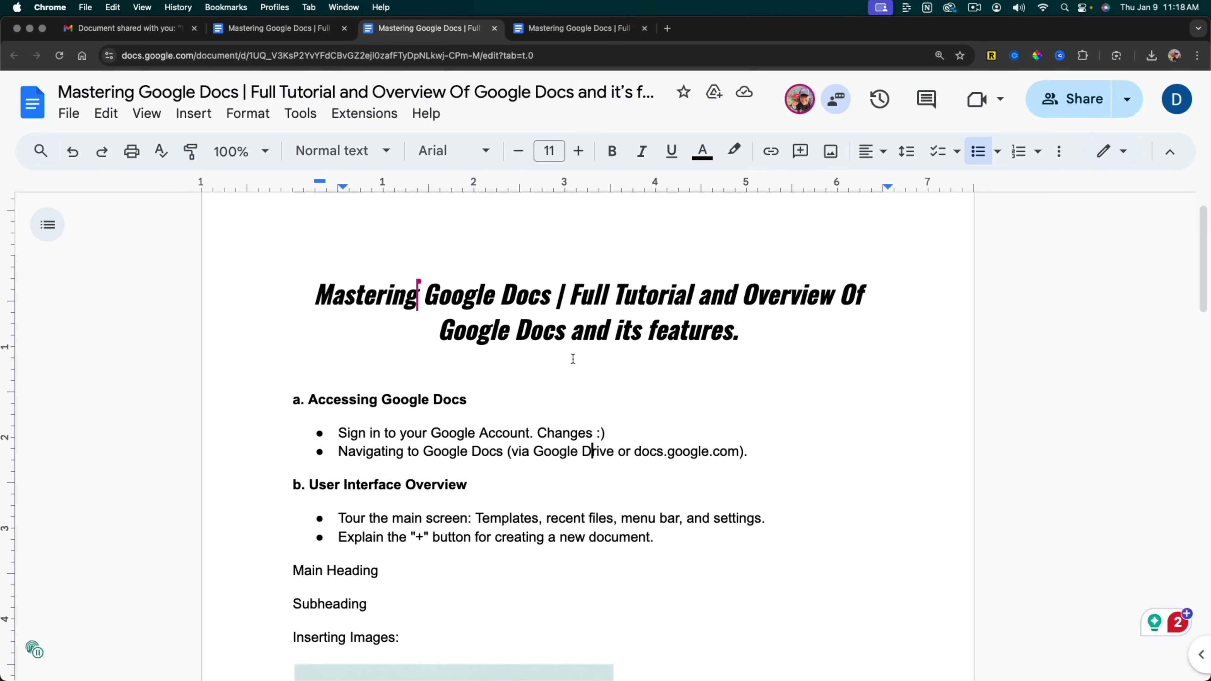
Check the edit in the owner's copy and place the cursor after "User Interface Overview" to compare it with the collaborator's view.
key("ctrl+shift+Tab")
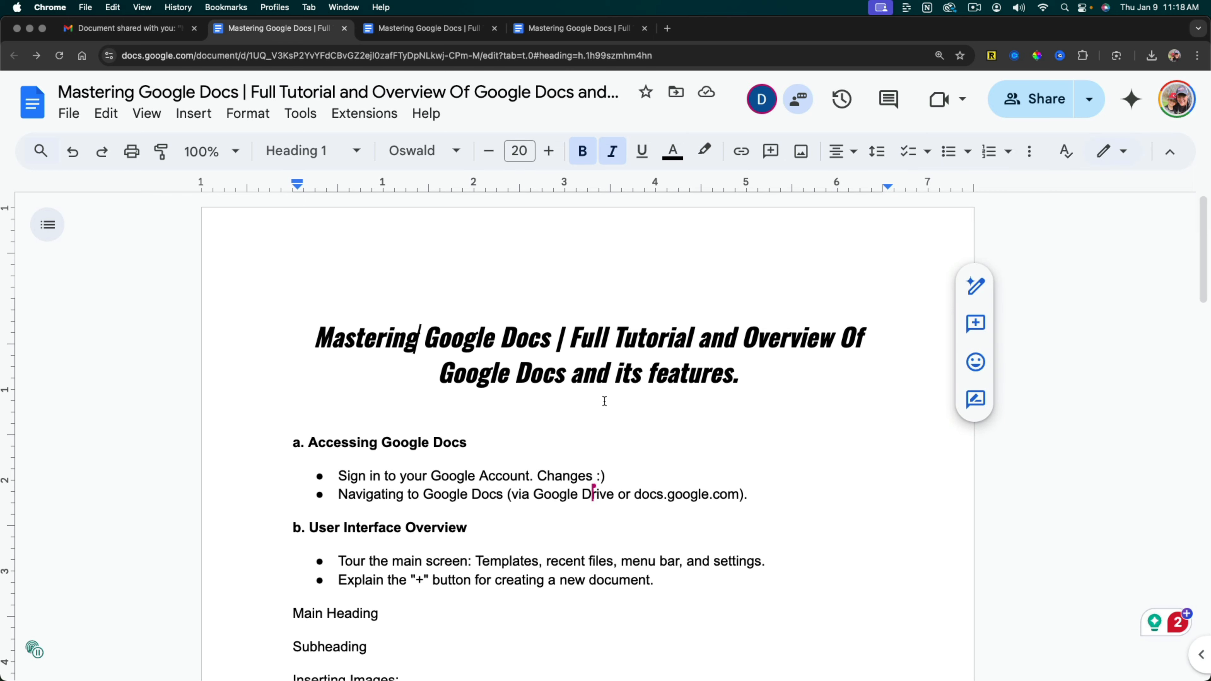
scroll(649, 469, "down", 5)
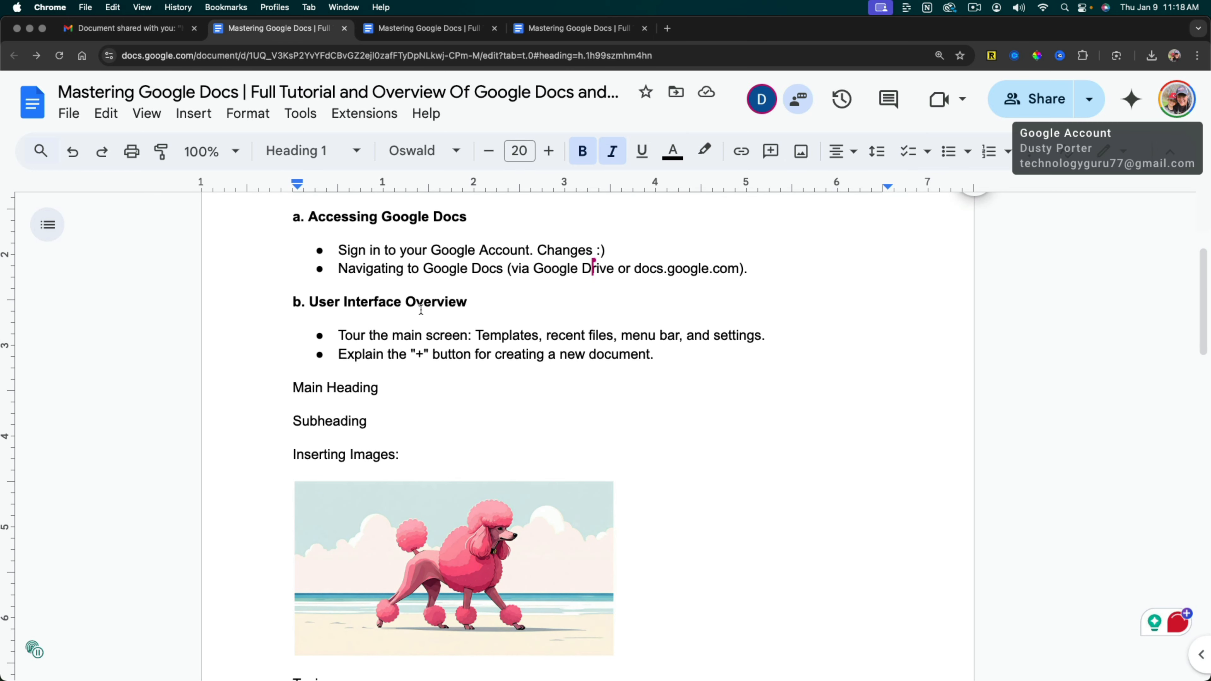
left_click(462, 303)
left_click(419, 29)
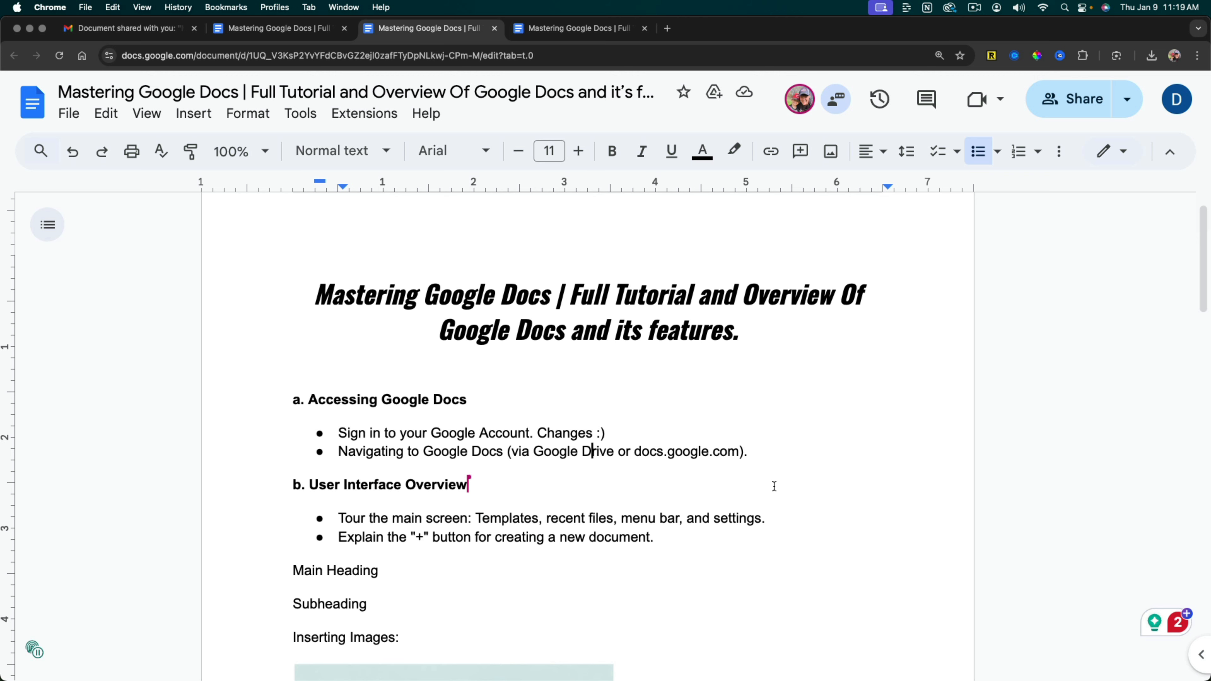
Start a new line below the "Google Docs Sharing and Collaboration Options" heading and return to the owner's copy, closing the extra document tab.
scroll(769, 485, "down", 9)
scroll(769, 485, "down", 20)
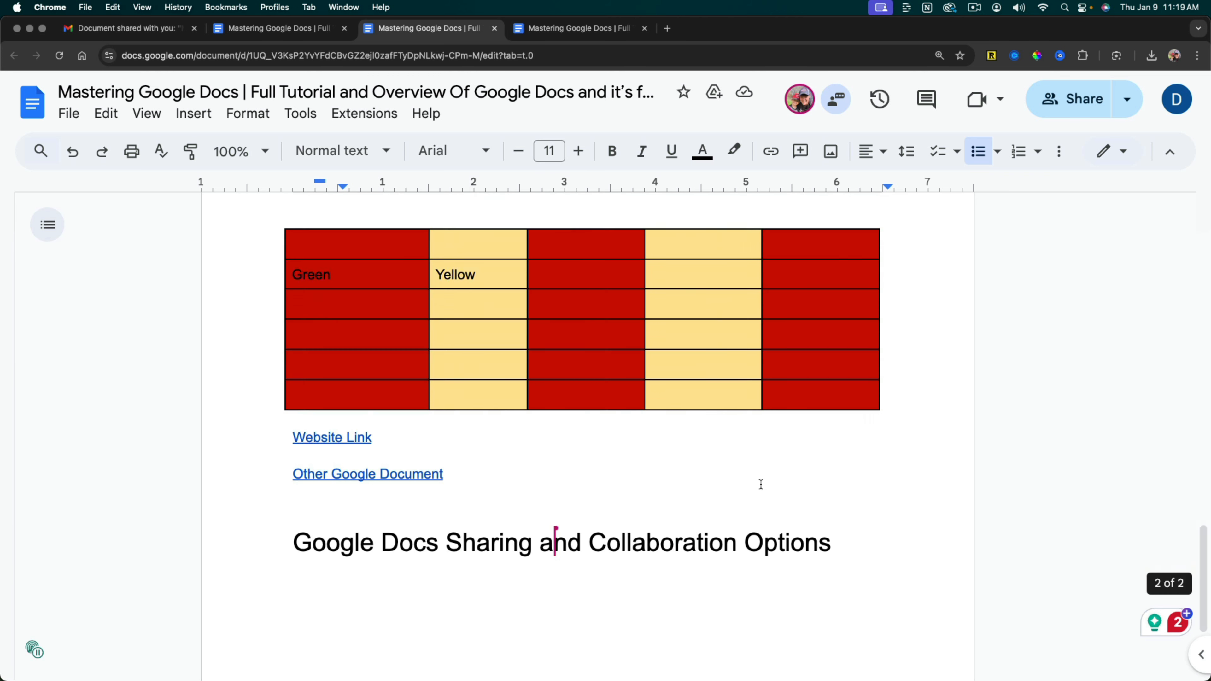
left_click(759, 481)
left_click(854, 461)
key("Return")
key("super+w")
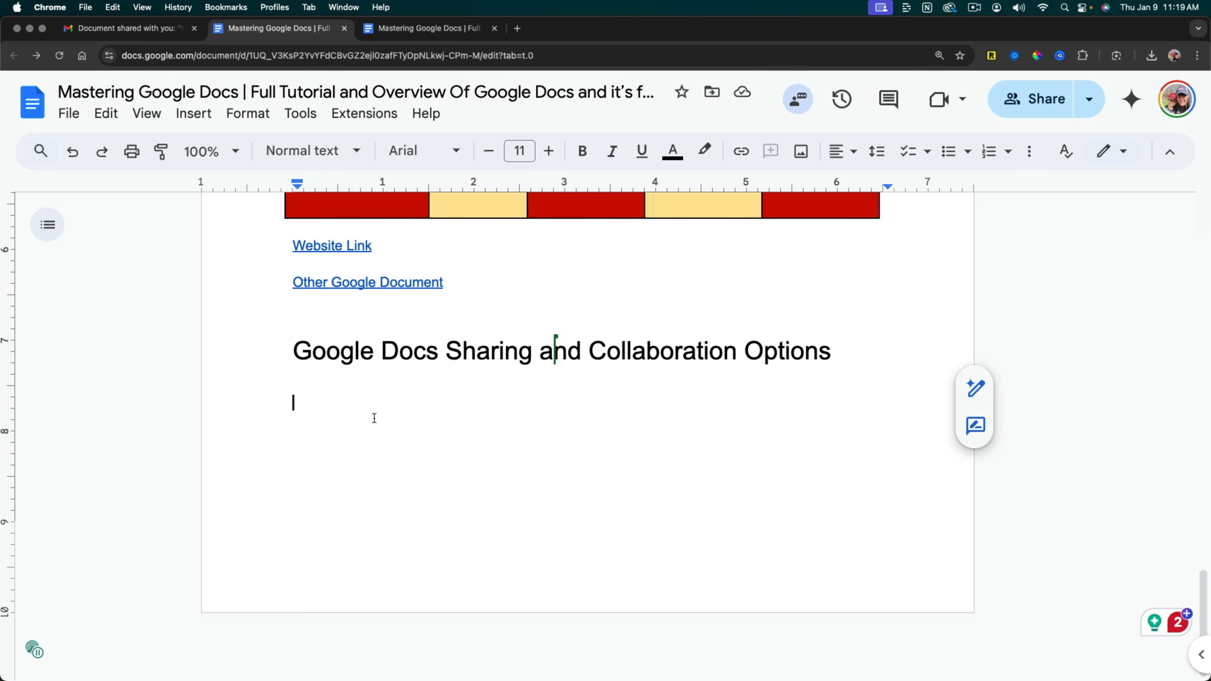
Generate text with Help me write from the prompt "Plan an outline for a party for my daughter.".
left_click(980, 391)
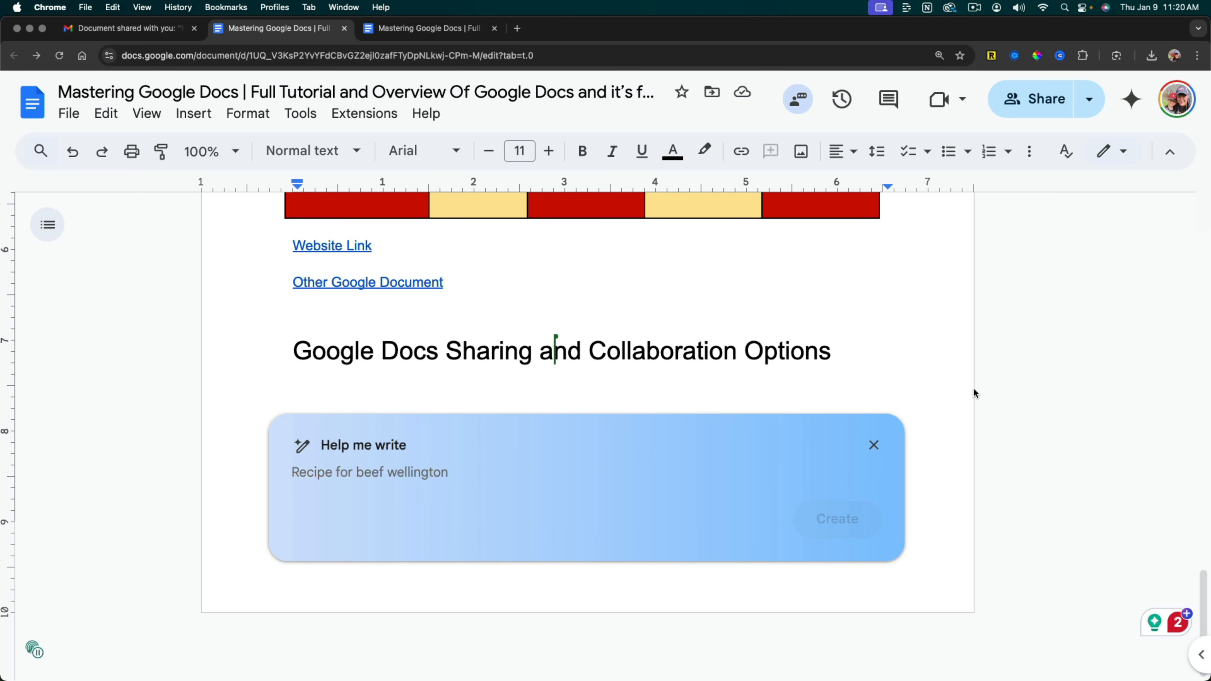
type("Please")
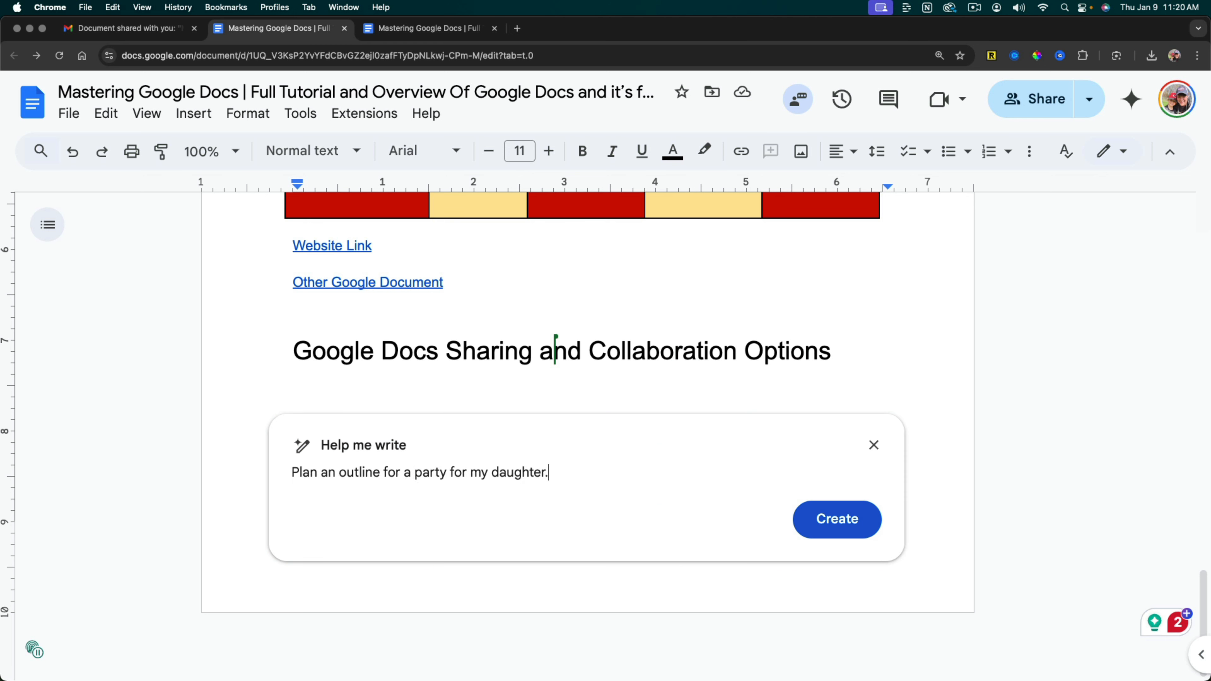
left_click(801, 518)
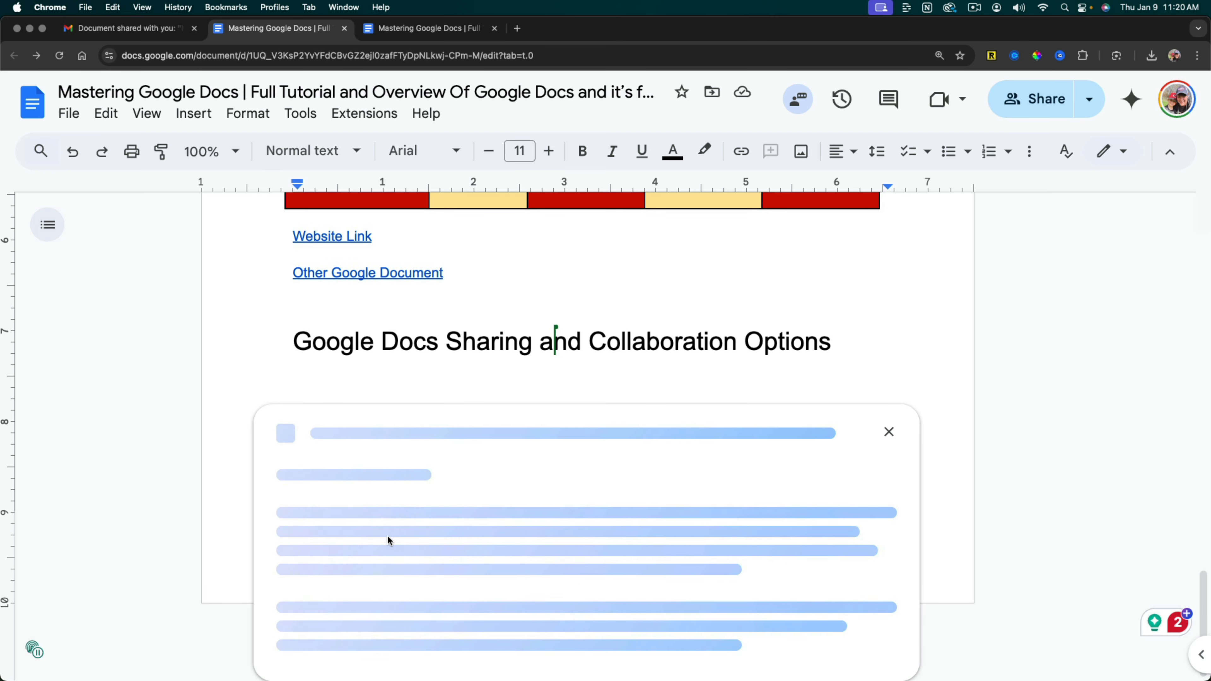
Review the generated party outline and its Refine options, and insert the outline into the document.
scroll(455, 558, "down", 3)
scroll(651, 507, "up", 2)
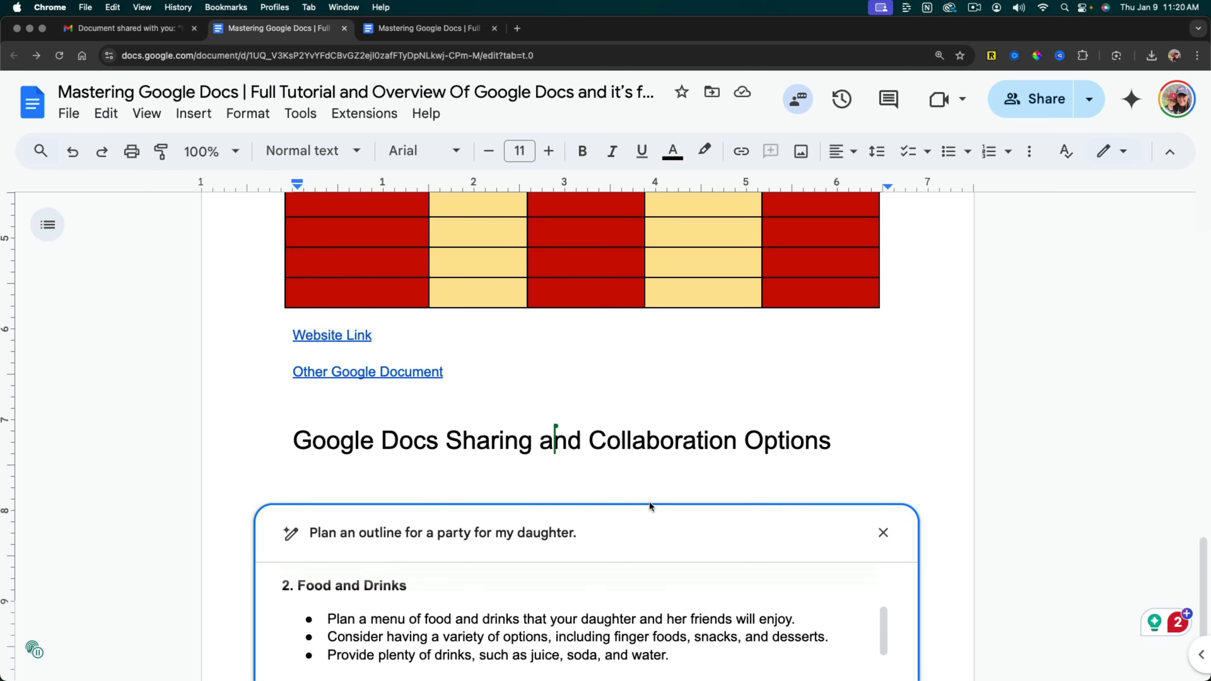
scroll(1079, 506, "down", 4)
scroll(332, 429, "up", 3)
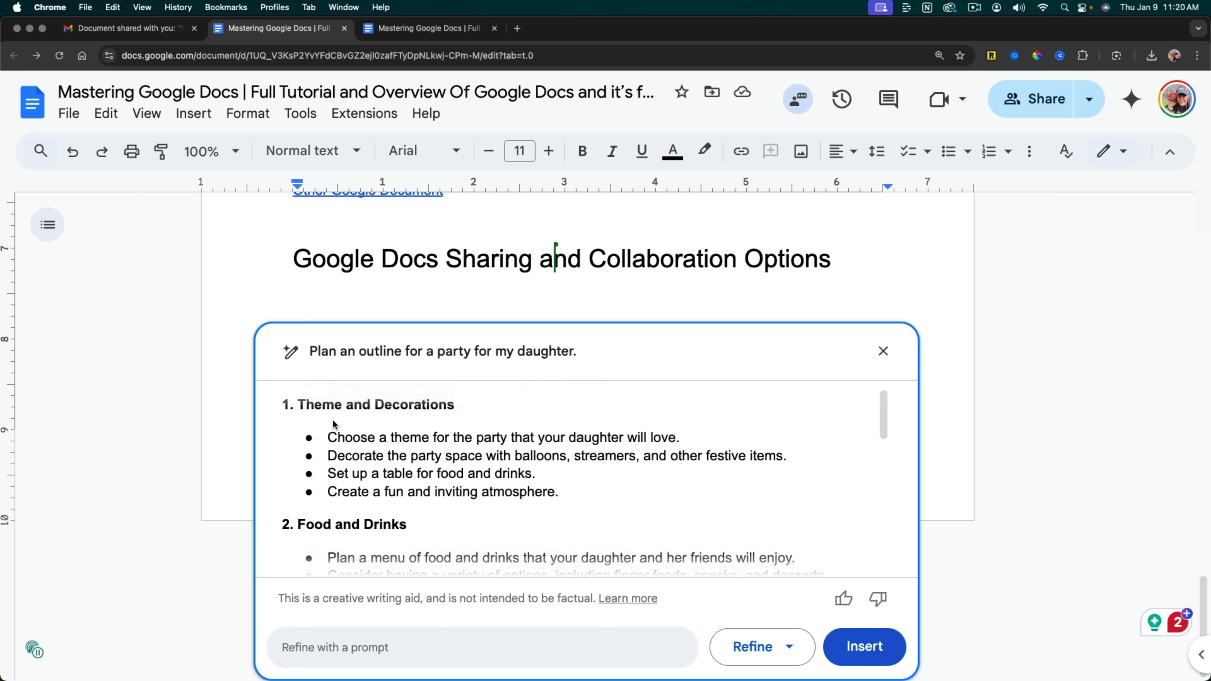
scroll(496, 482, "down", 1)
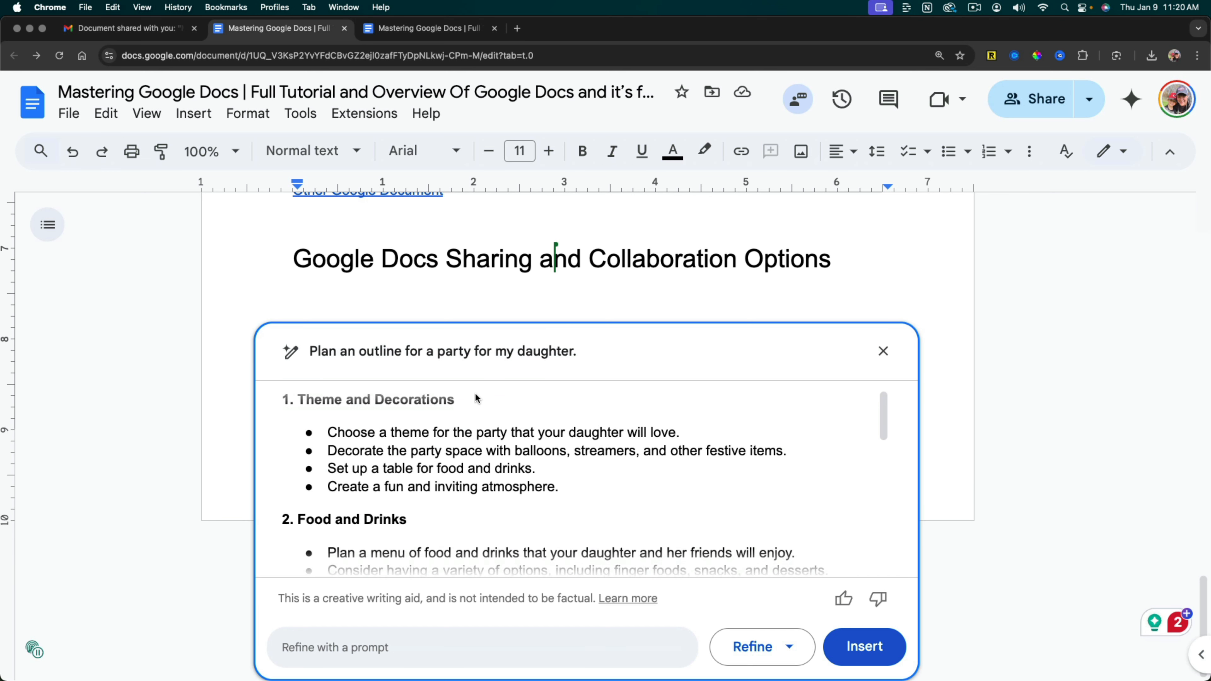
left_click(791, 648)
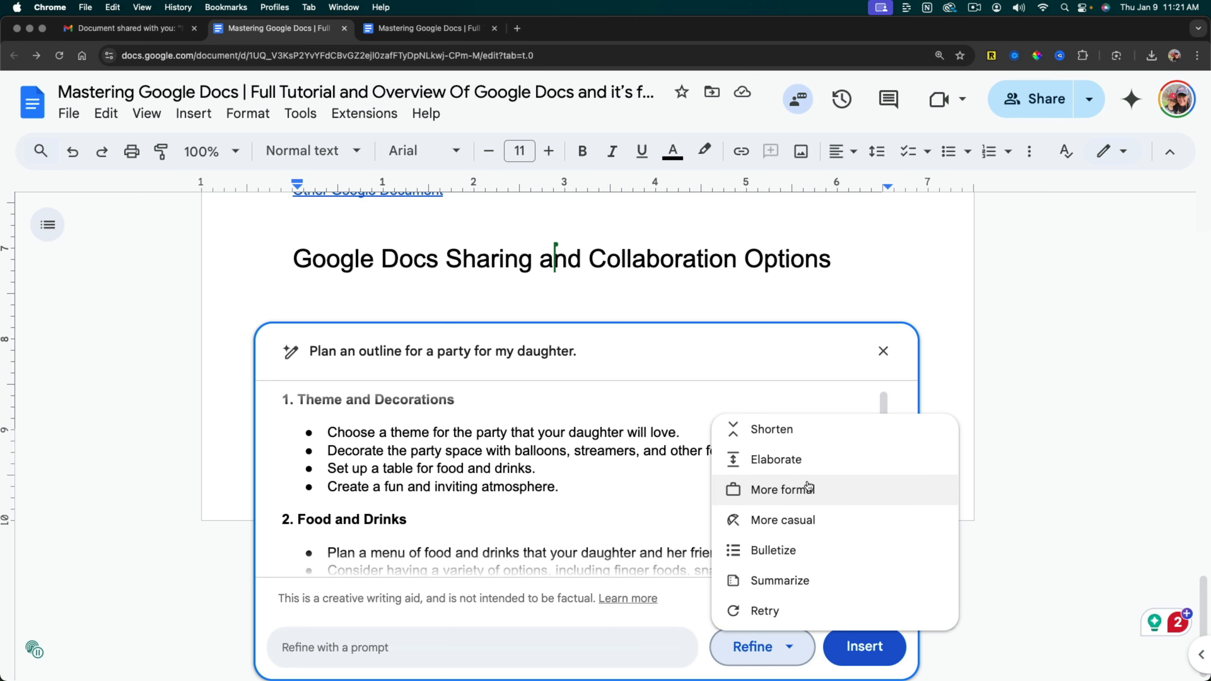
left_click(864, 646)
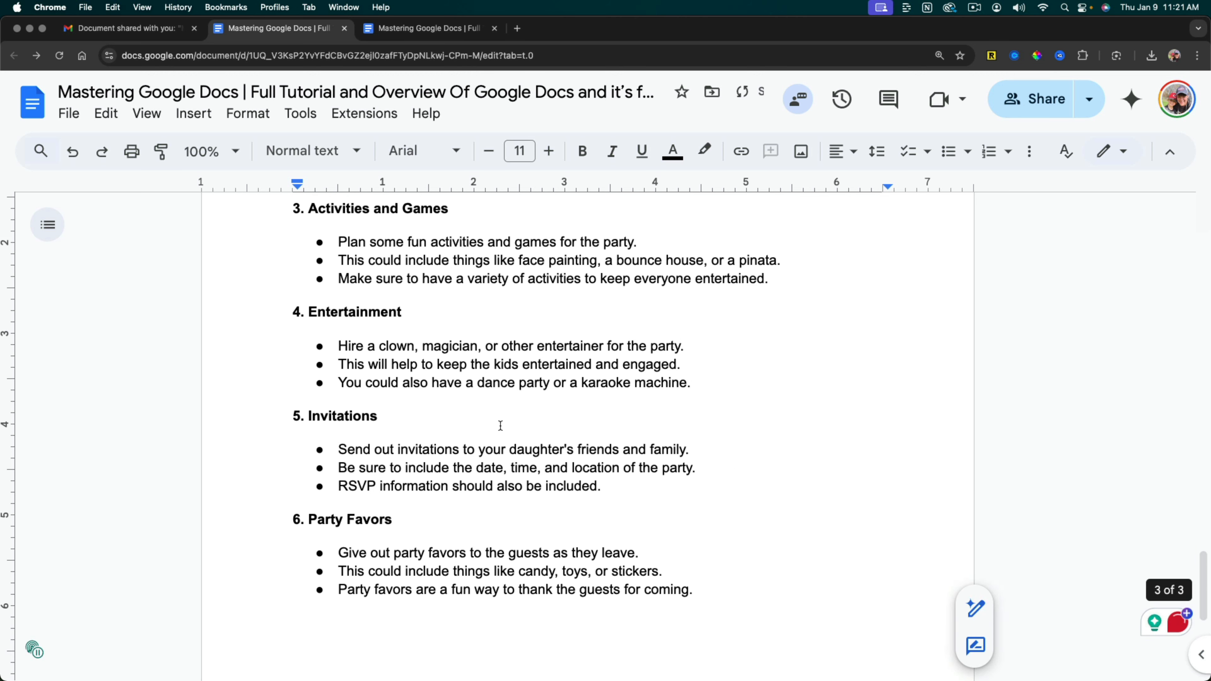
Add a blank line above the "Party Outline for Your Daughter" title.
scroll(501, 426, "up", 15)
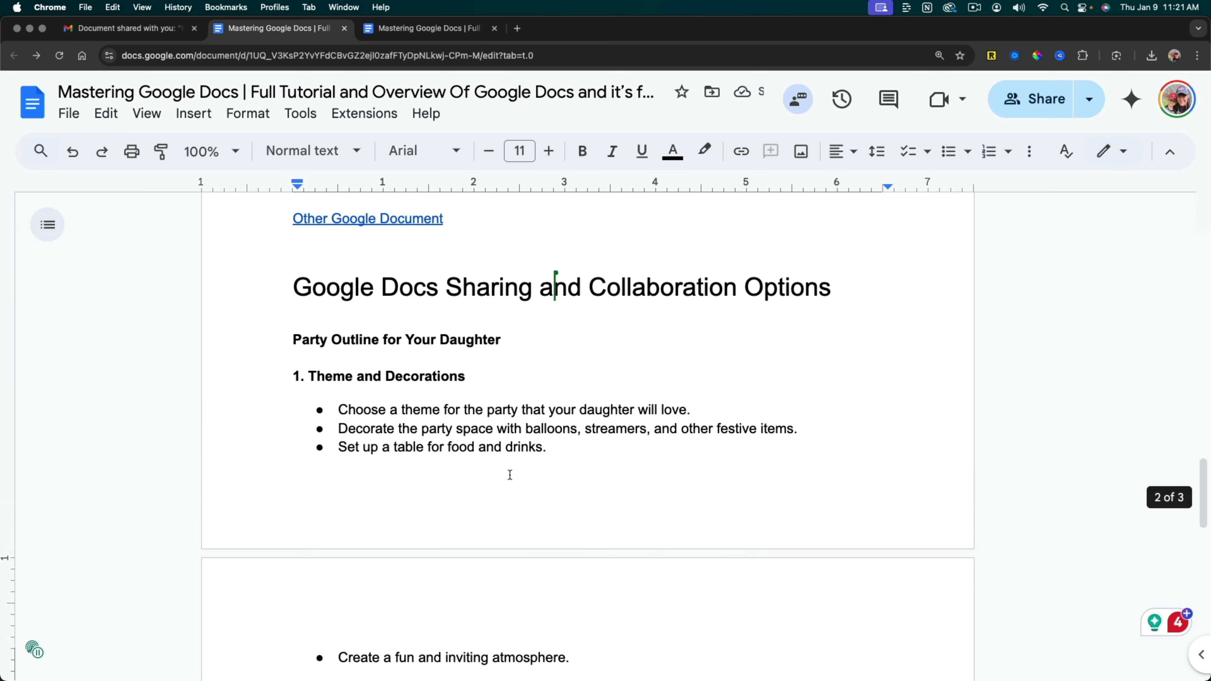
left_click(295, 339)
key("Return")
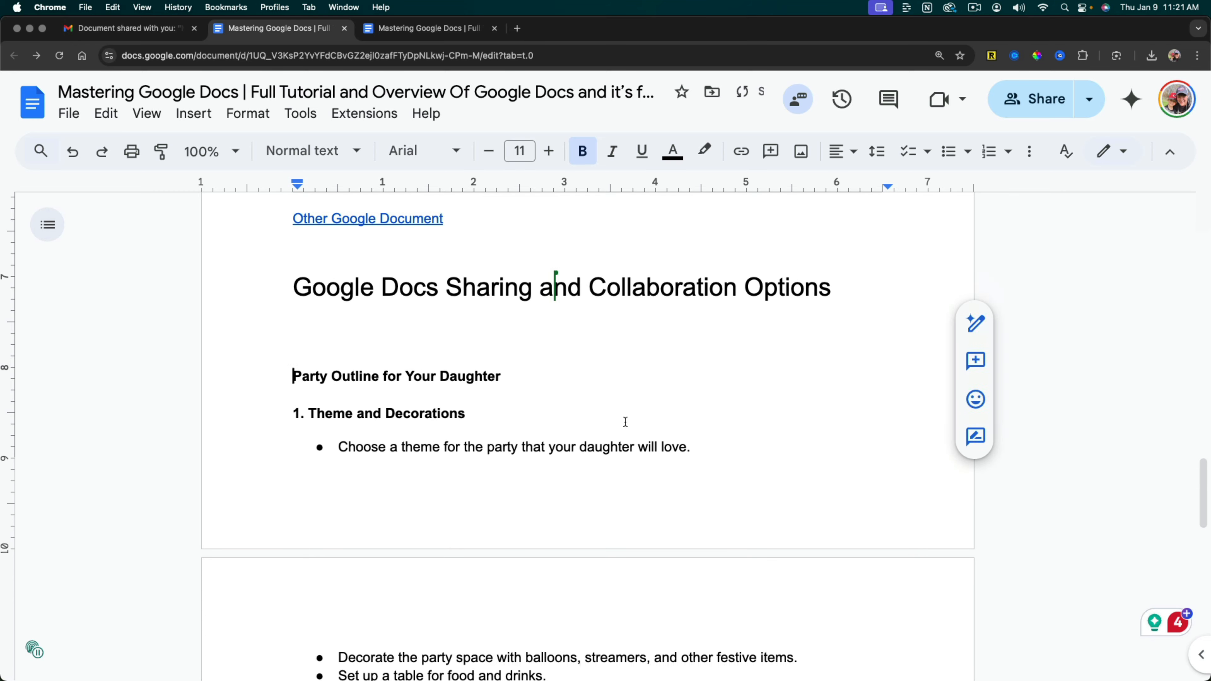
Insert blank lines above the "Party Outline for Your Daughter" title until it starts on the next page.
key("Return")
key("Return")
key("Return")
key("Return")
key("Return")
key("Return")
key("Return")
key("Return")
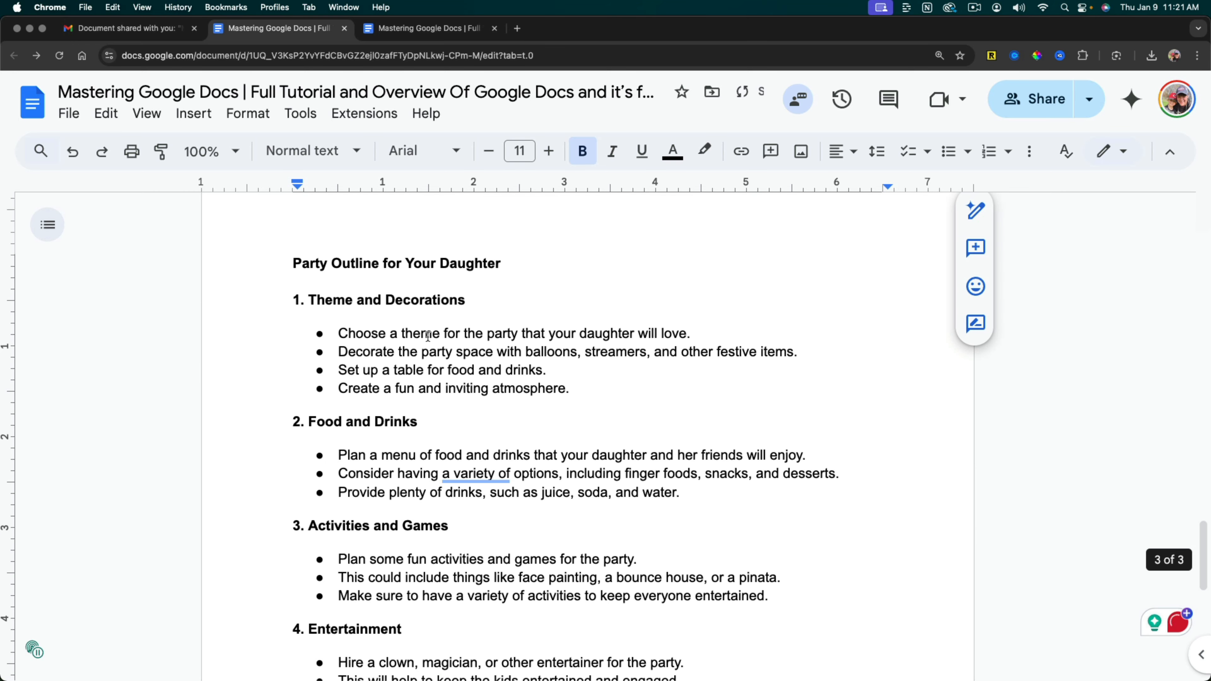
Change the text color of the four bullets under "1. Theme and Decorations" to red.
scroll(428, 337, "down", 2)
scroll(476, 401, "up", 3)
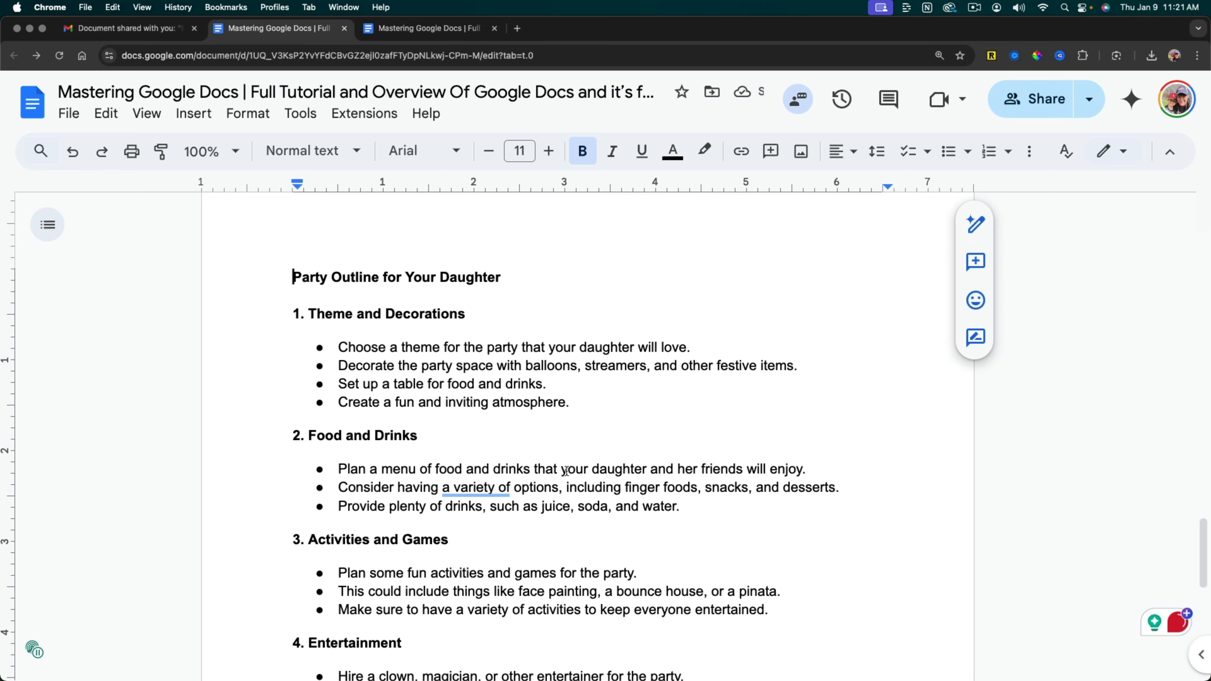
left_click_drag(570, 410, 336, 347)
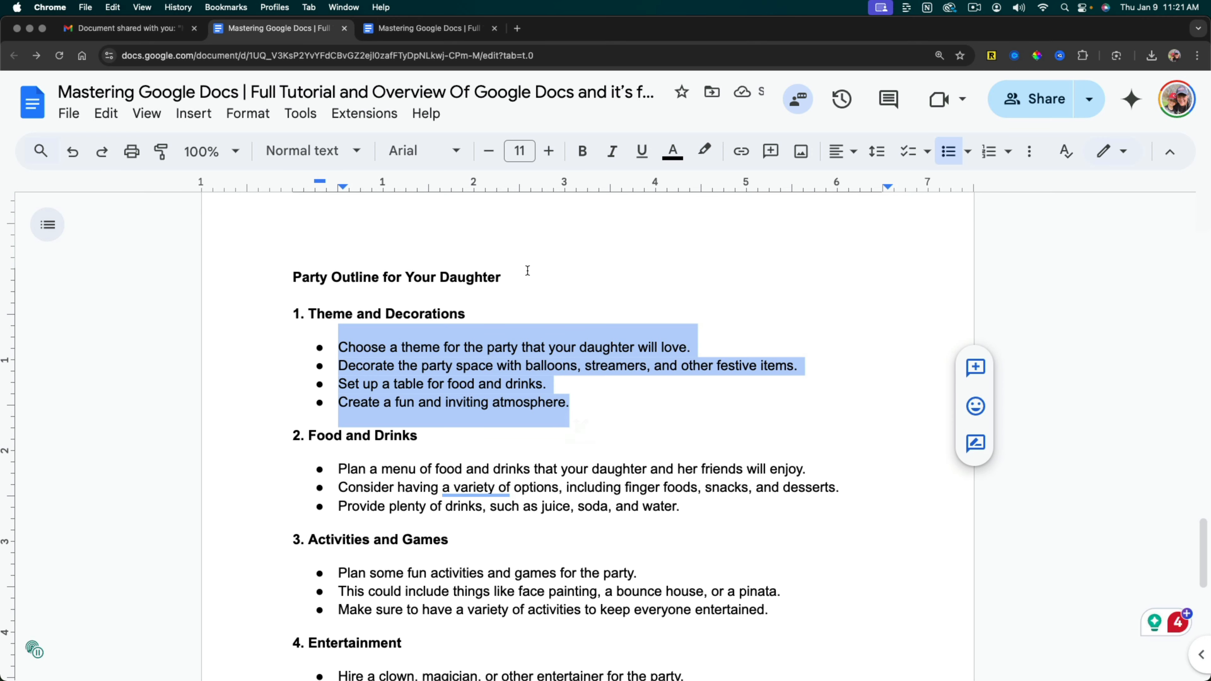
left_click(672, 153)
left_click(692, 212)
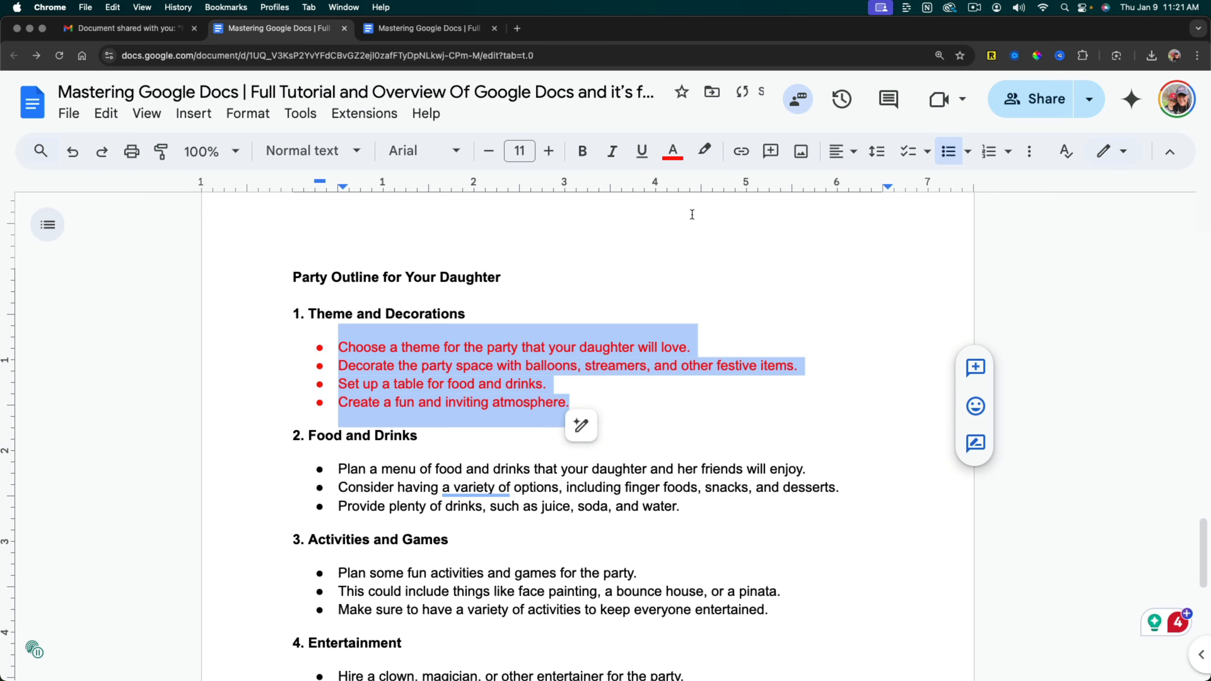
left_click(572, 348)
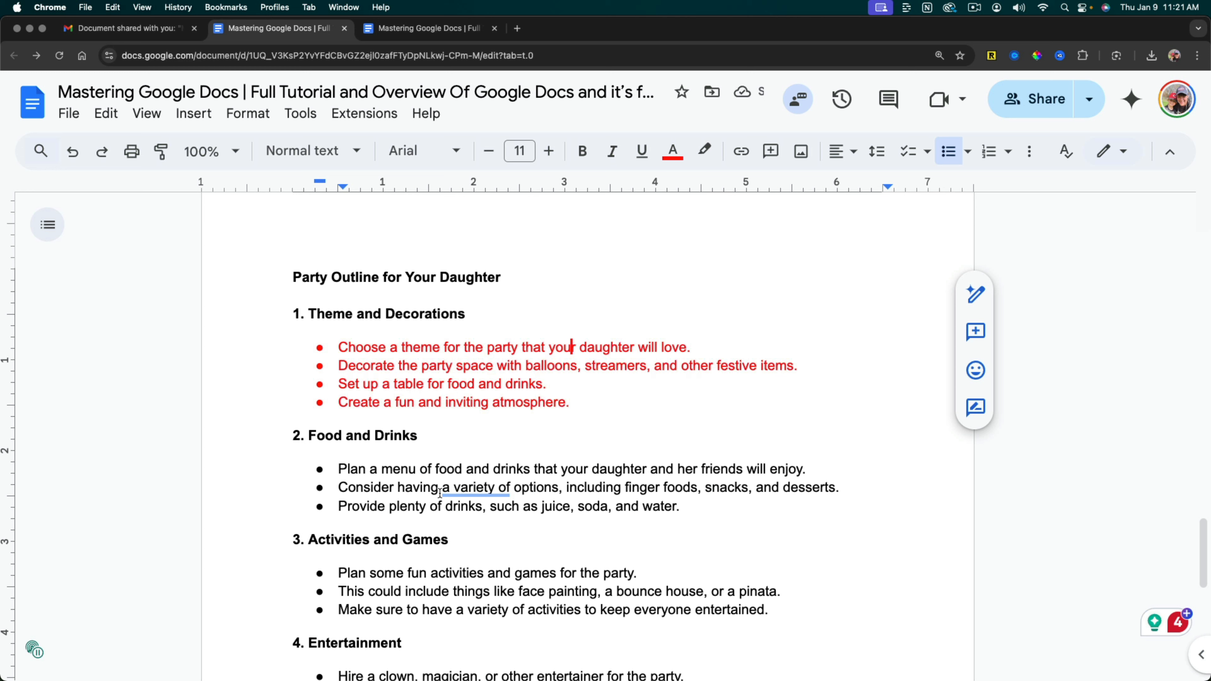
Accept the Grammarly suggestion replacing "a variety of" with "various" in the second Food and Drinks bullet.
left_click(456, 490)
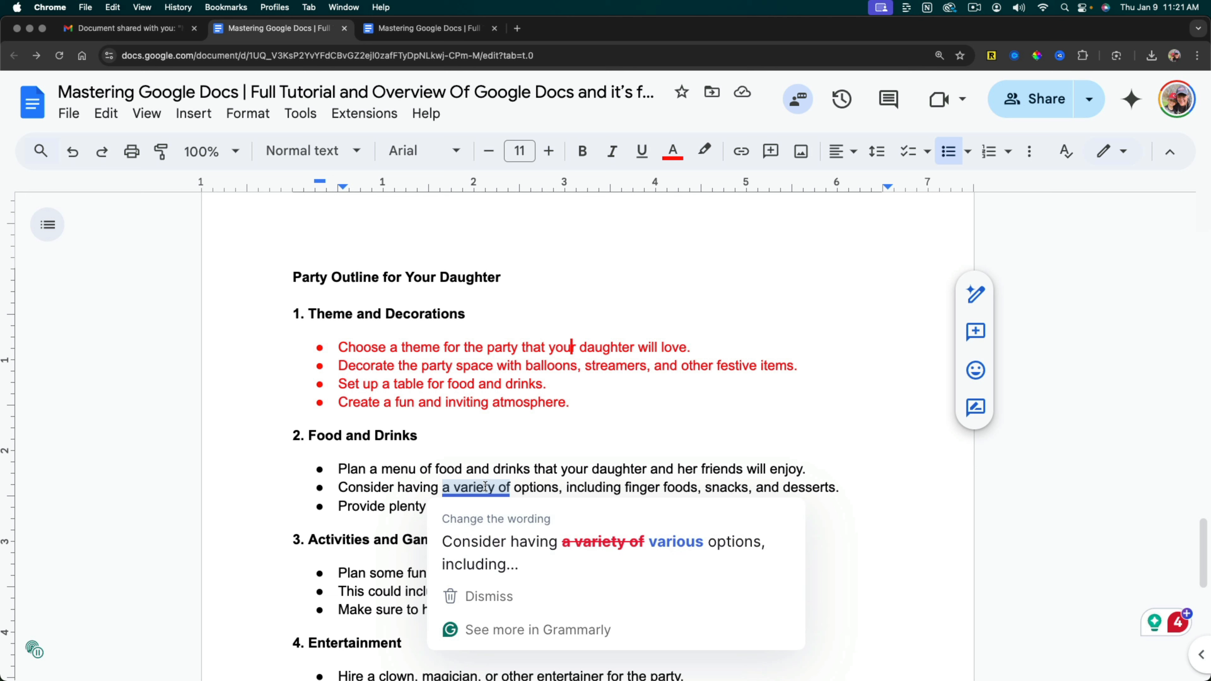
left_click(509, 564)
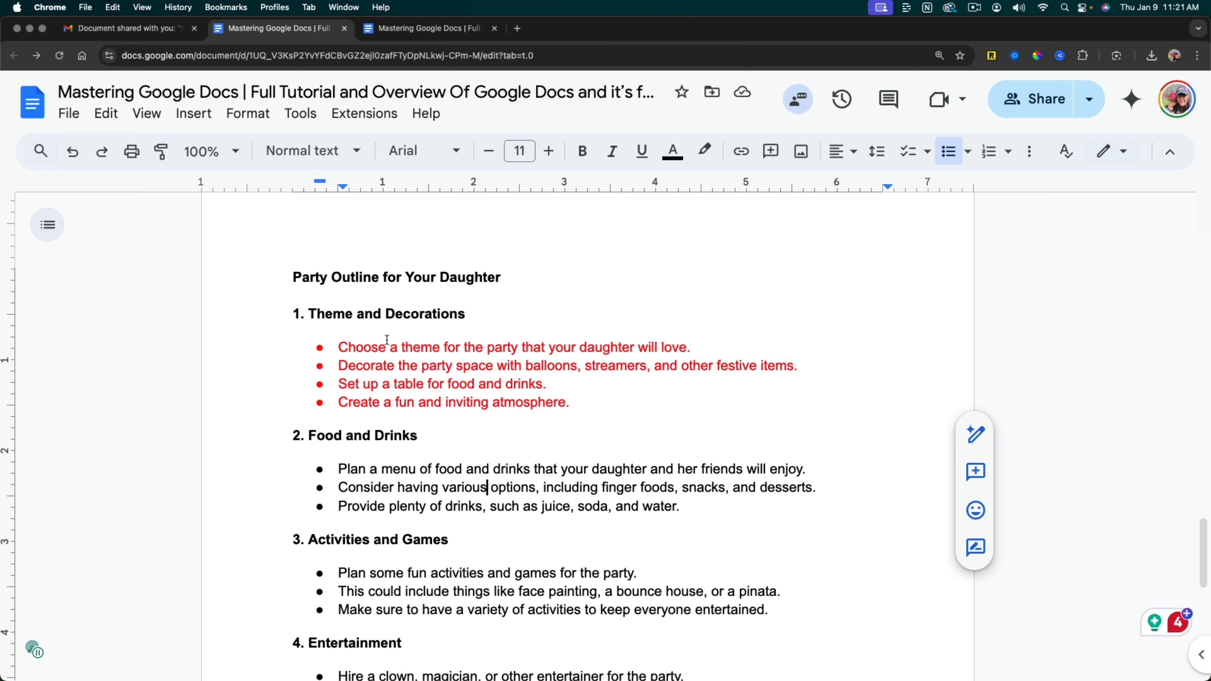
Download the document as a PDF Document (.pdf).
left_click(76, 123)
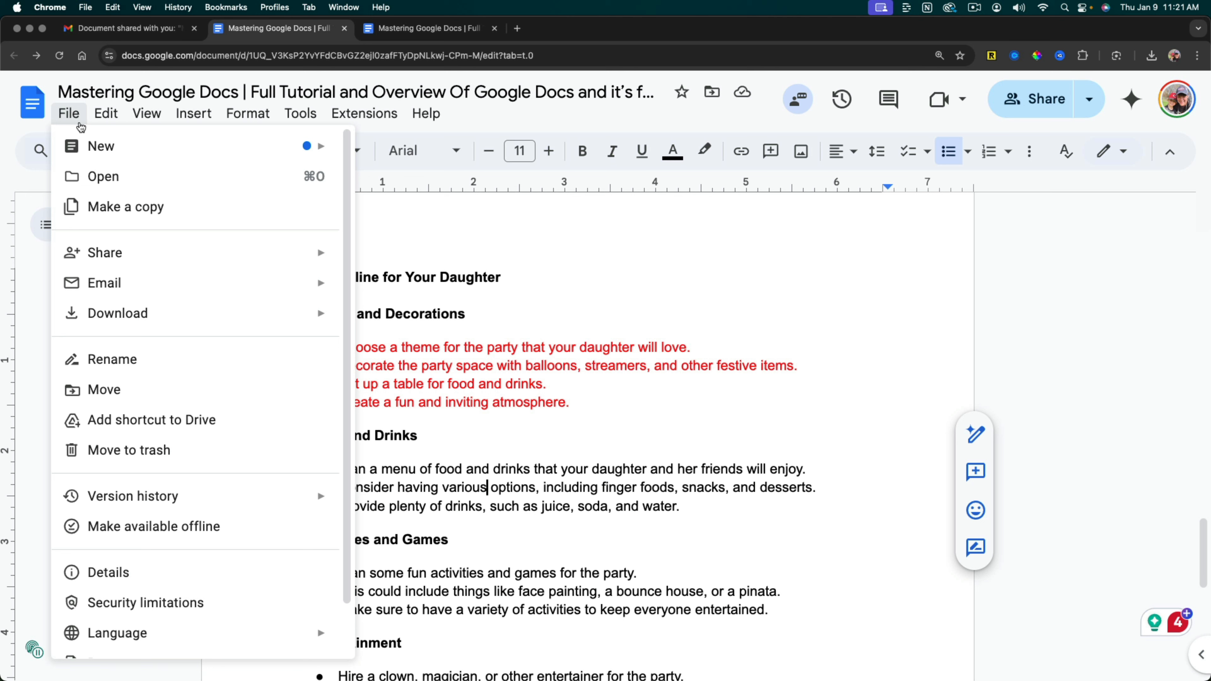
mouse_move(120, 317)
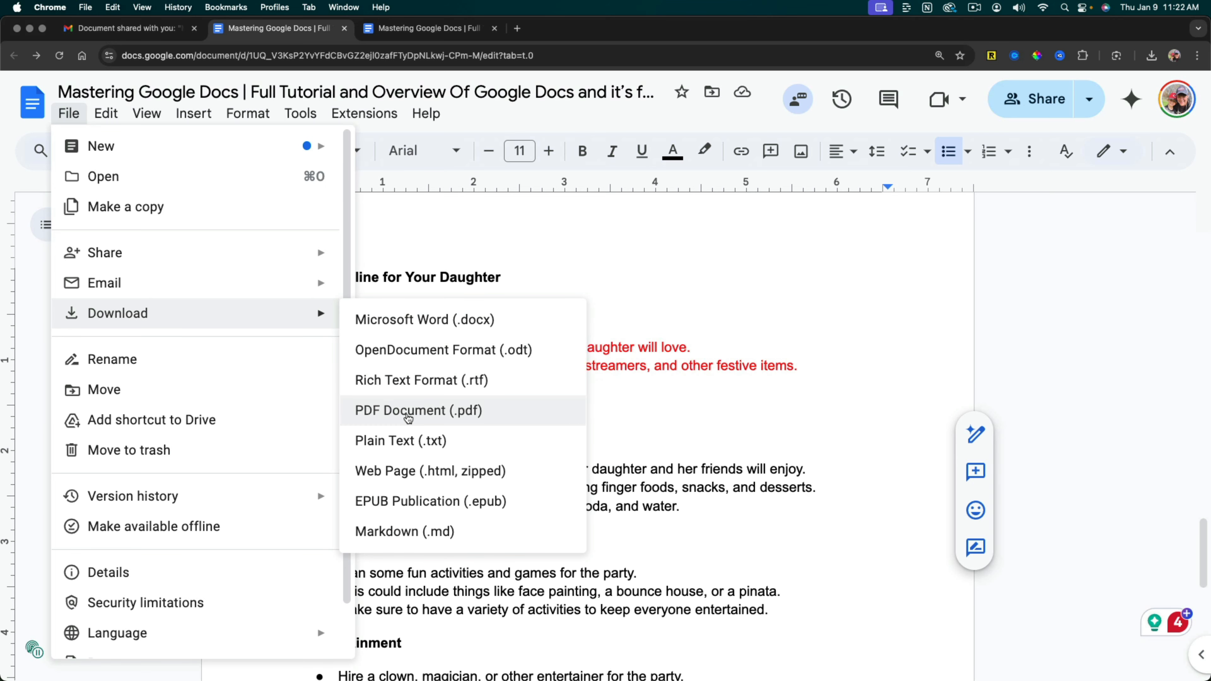
left_click(408, 416)
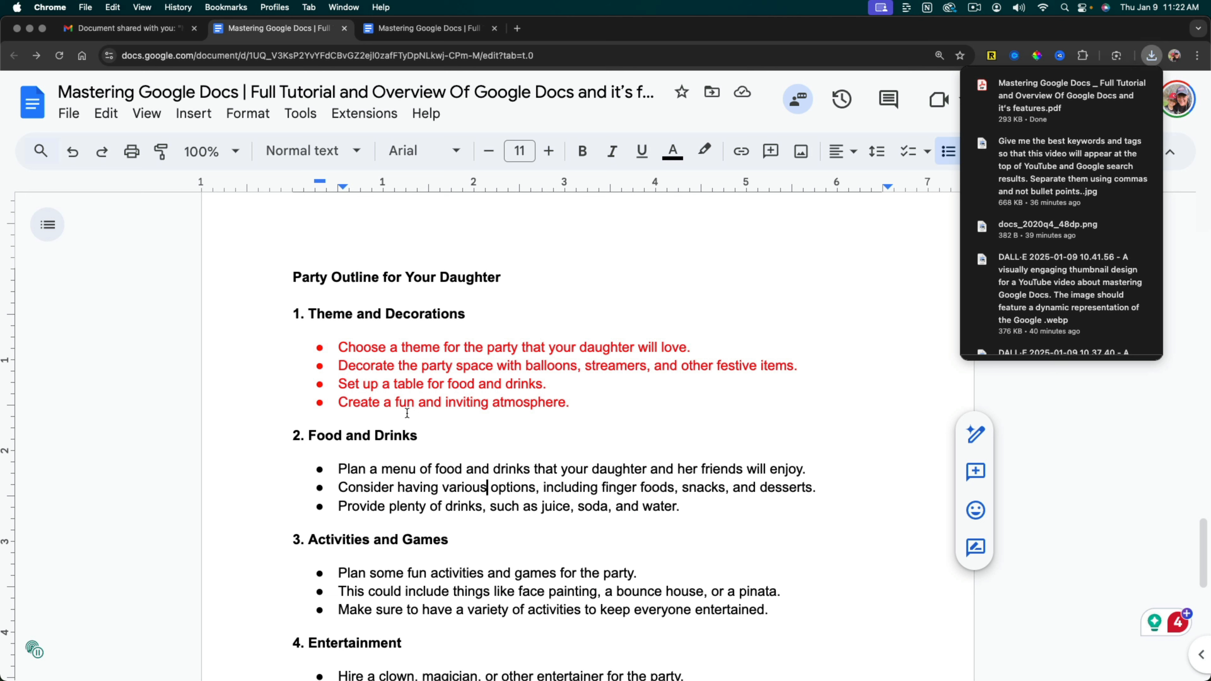
Open the downloaded PDF in Acrobat, look through it down to the party outline, and return to the Google Docs document.
left_click(1115, 89)
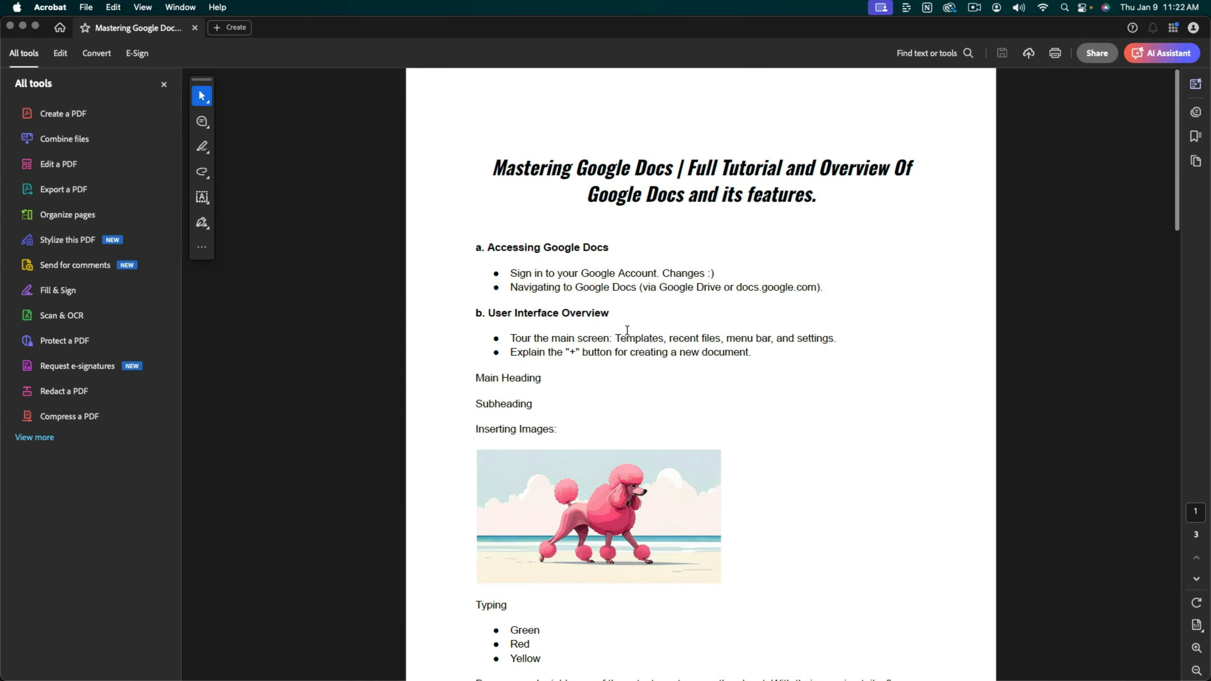
scroll(605, 372, "down", 15)
scroll(608, 373, "down", 15)
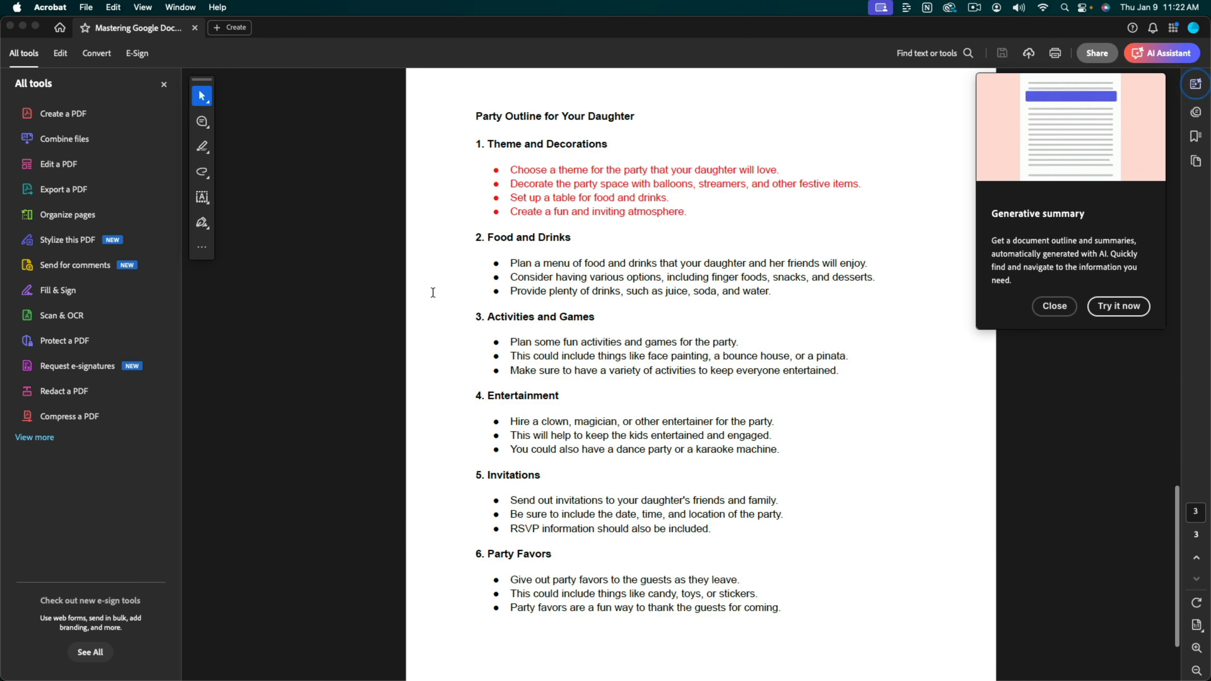
left_click(22, 26)
left_click(260, 300)
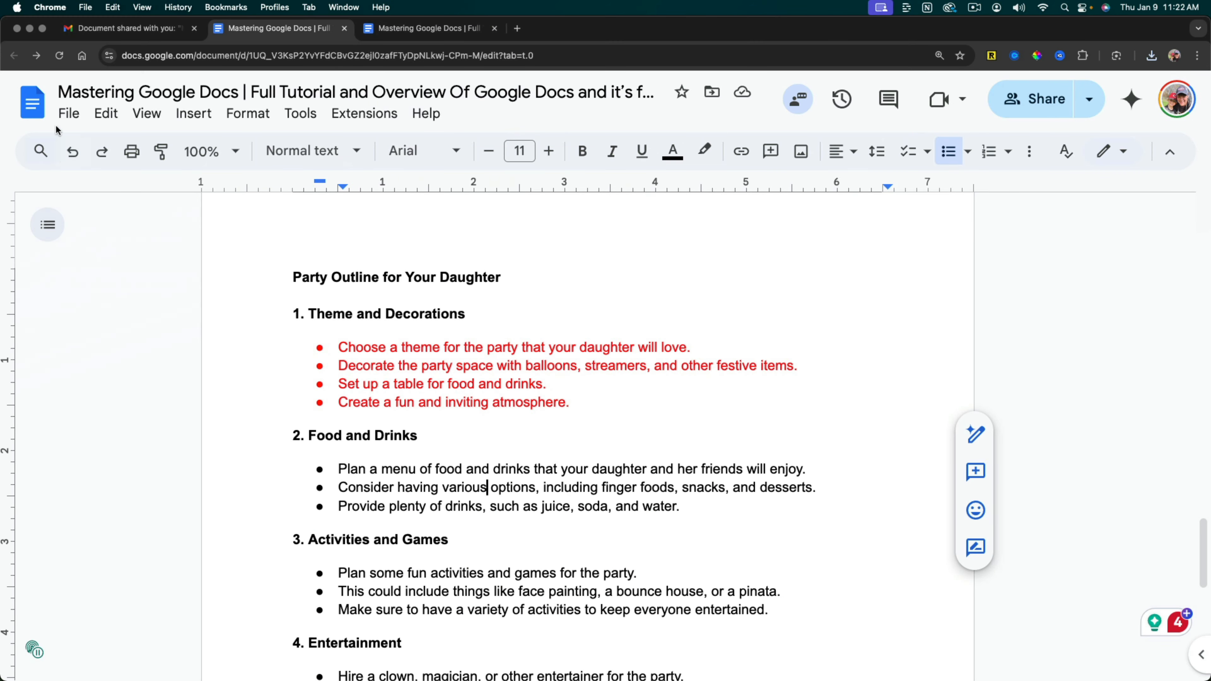
Review the available download formats and the print destination choices, leaving both without downloading or printing.
left_click(68, 113)
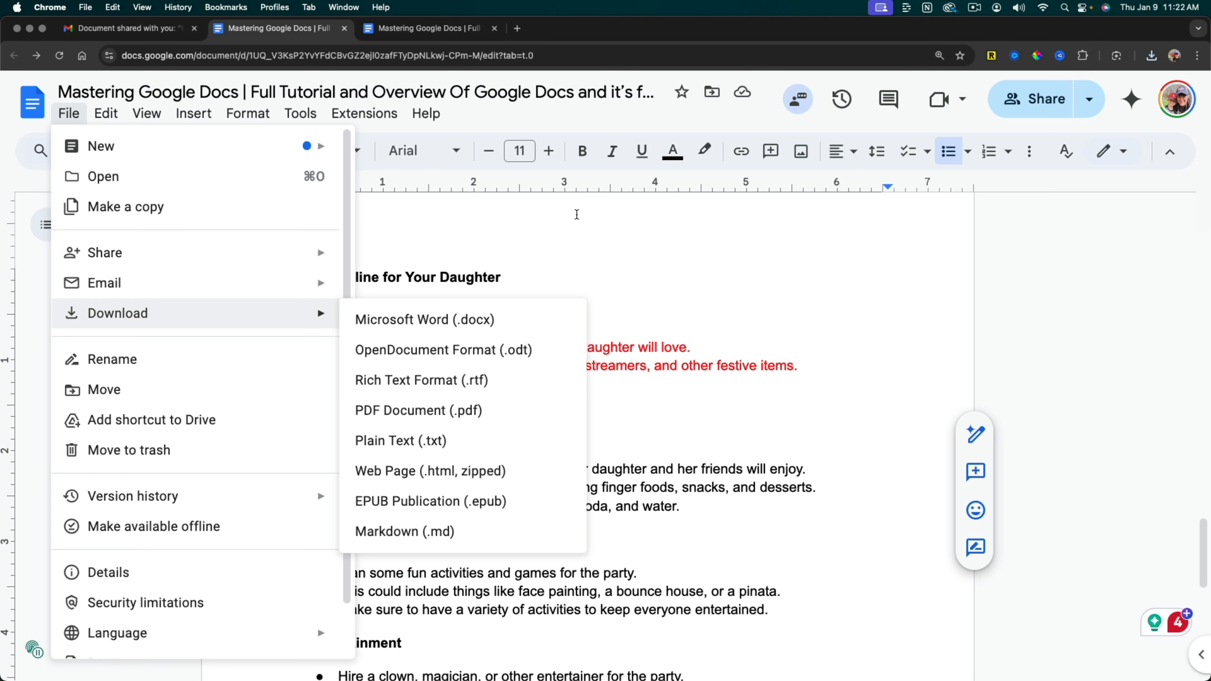
left_click(511, 223)
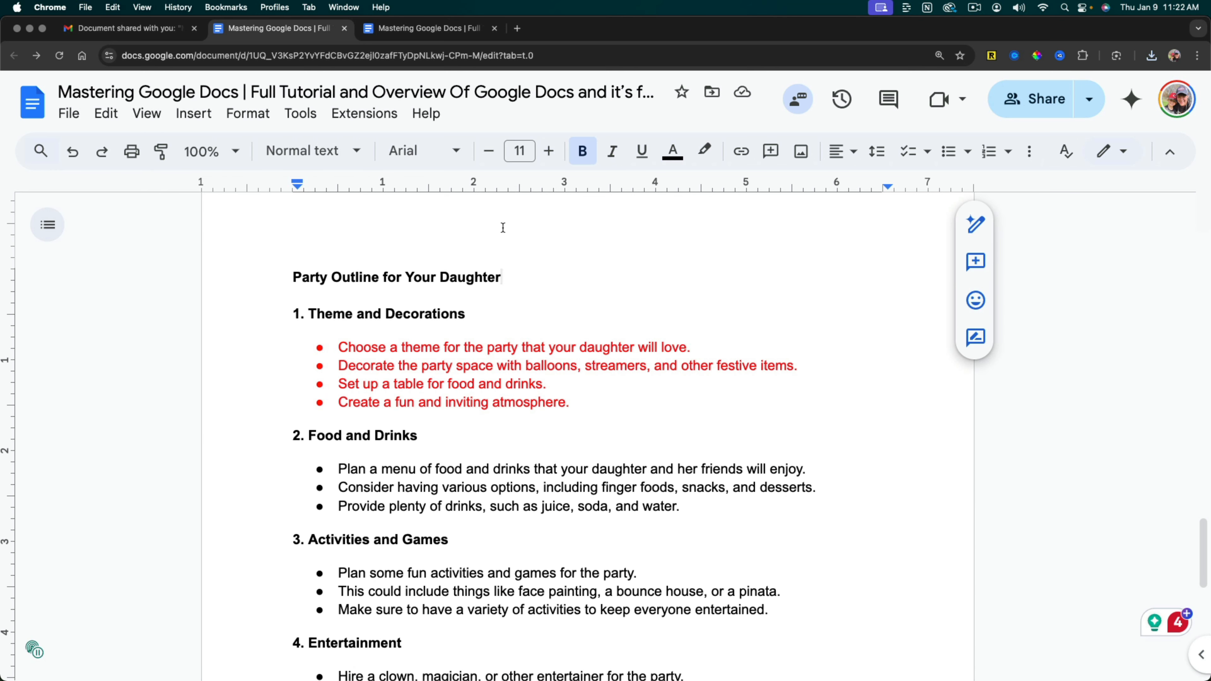
left_click(132, 151)
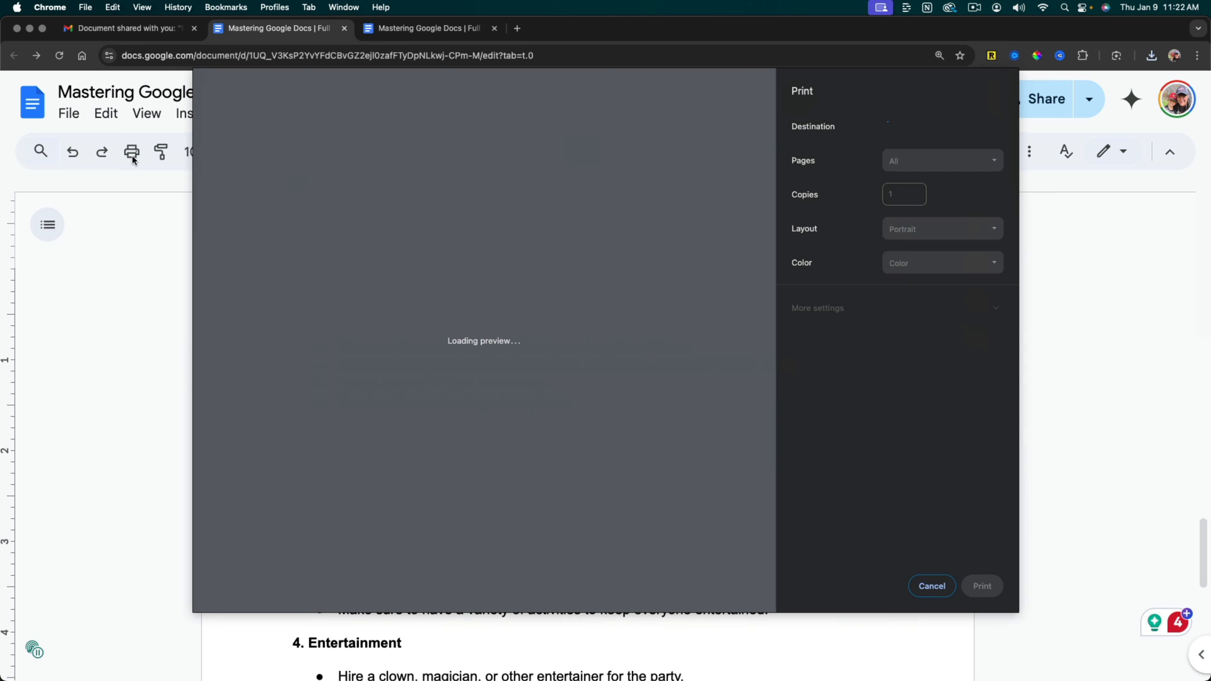
left_click(908, 126)
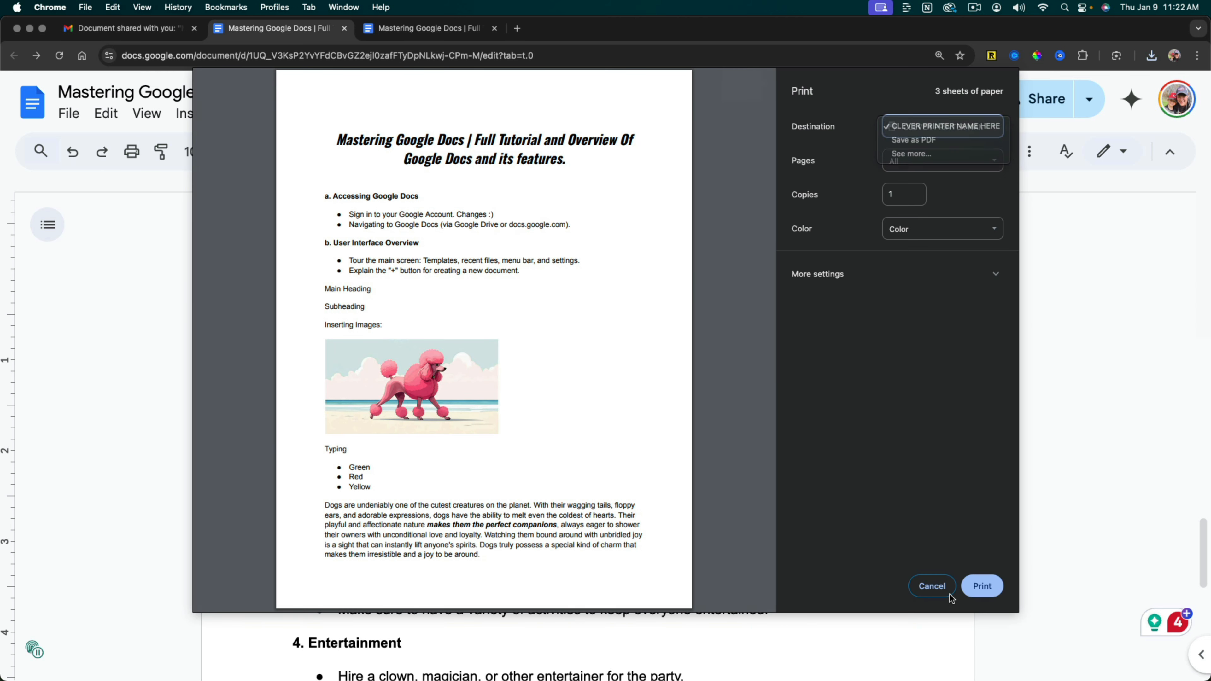
left_click(942, 590)
left_click(935, 588)
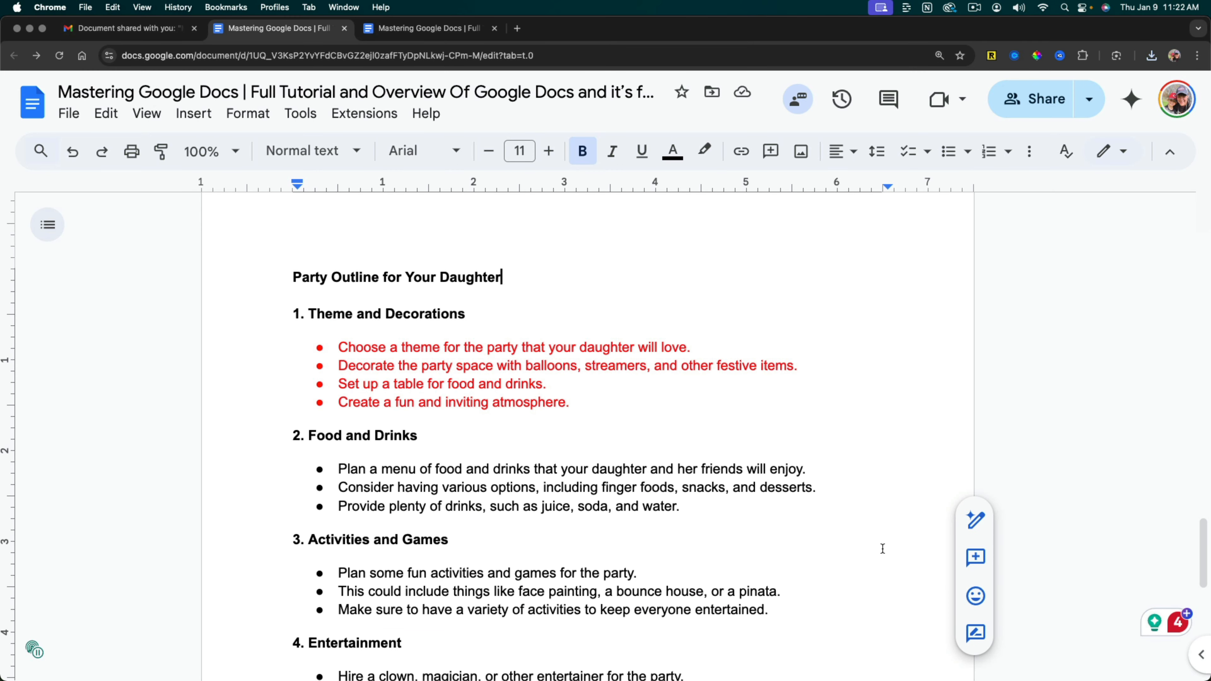